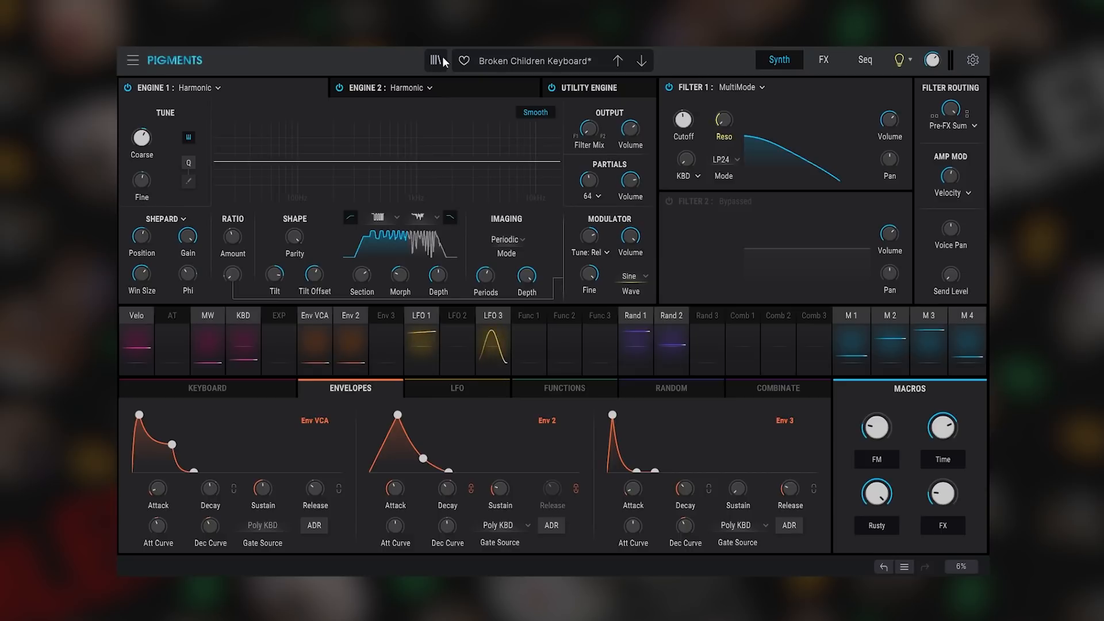
- Examine Engine 2, the Engine 1 type choices and the utility engine of the current preset
left_click(371, 91)
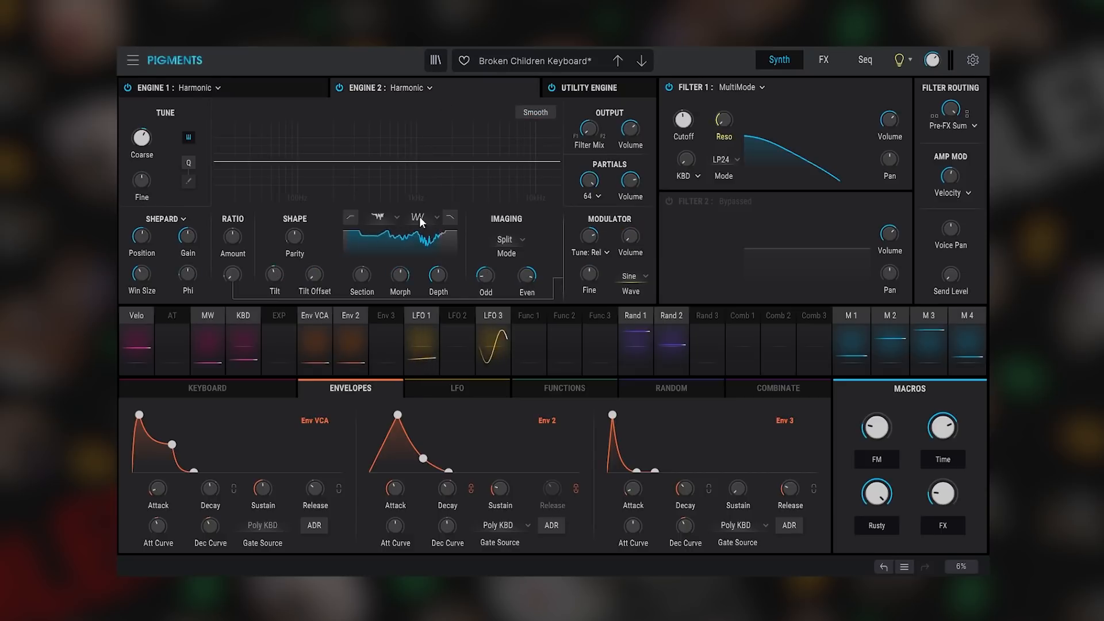
left_click(207, 87)
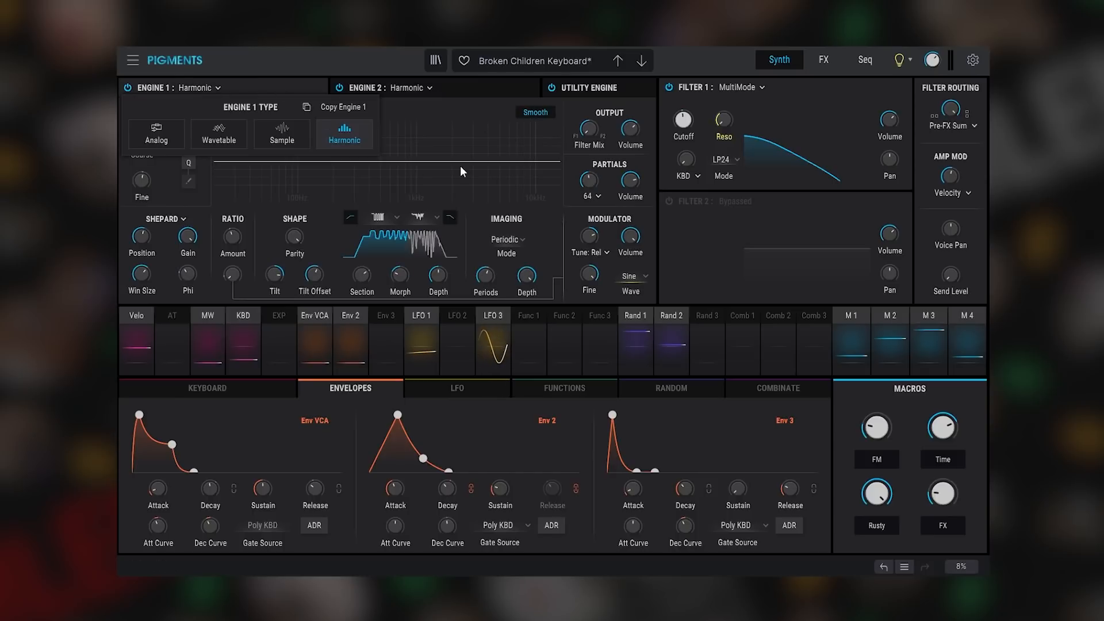
left_click(243, 85)
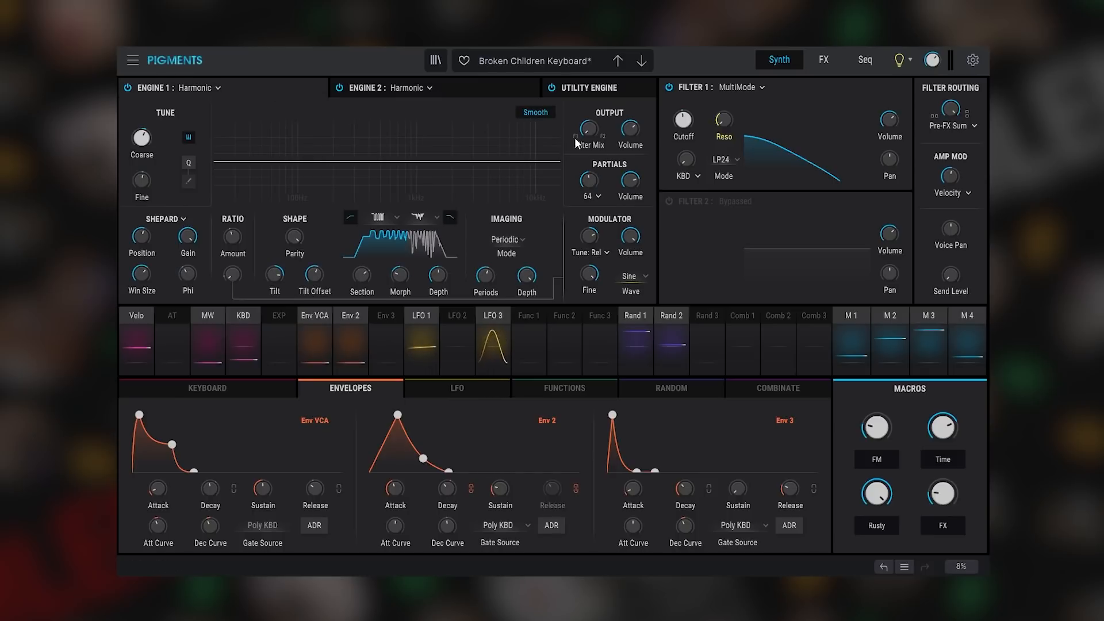
left_click(578, 89)
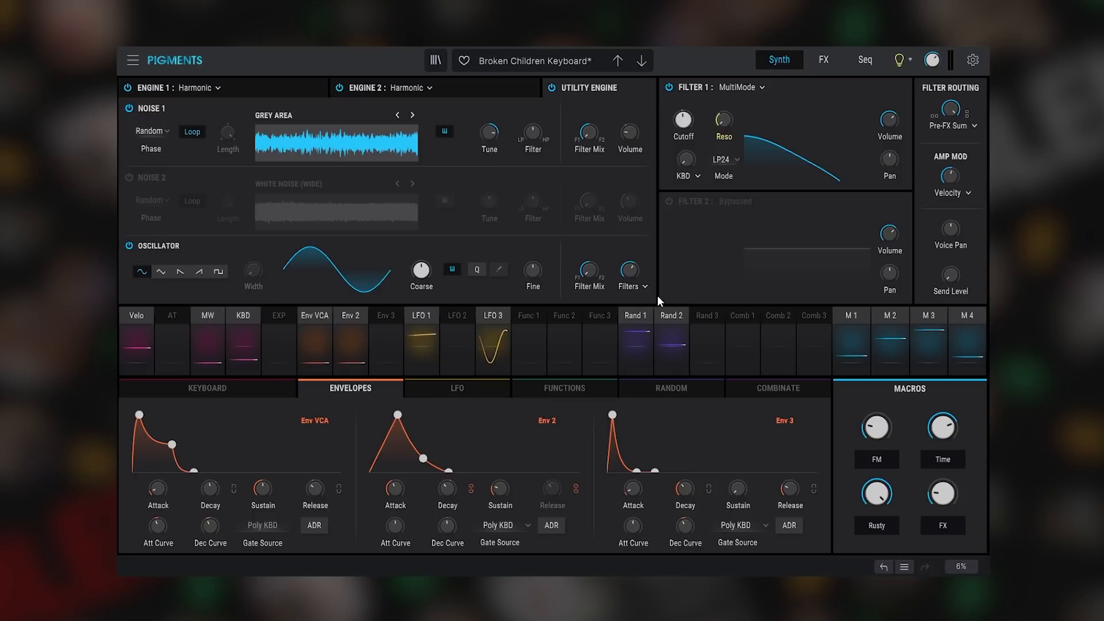
- Load the Default preset from the Template category
left_click(557, 62)
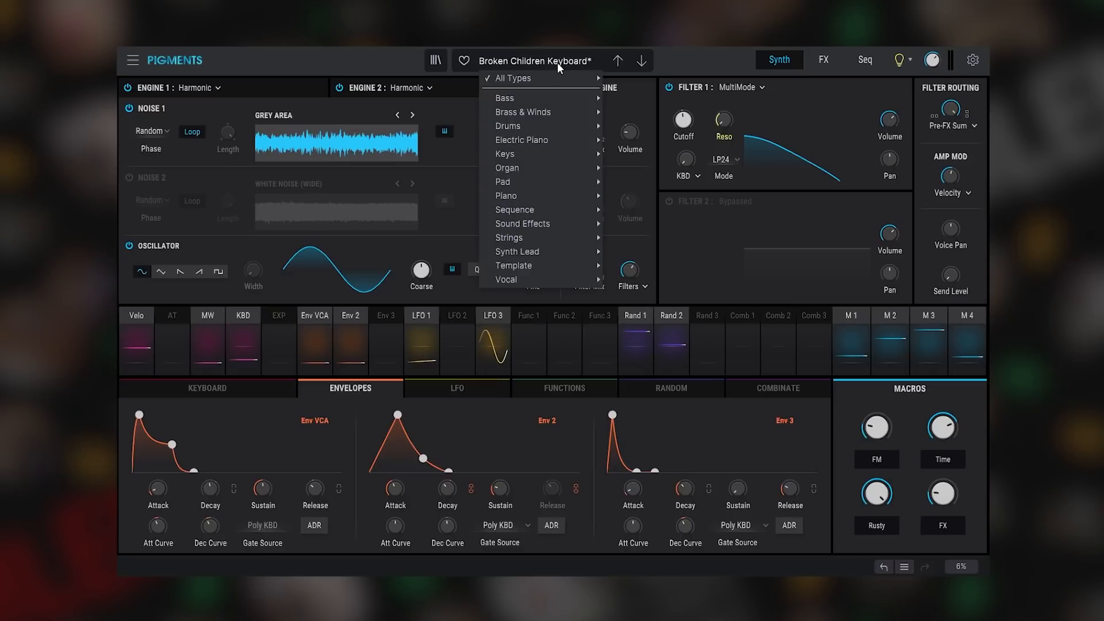
mouse_move(537, 241)
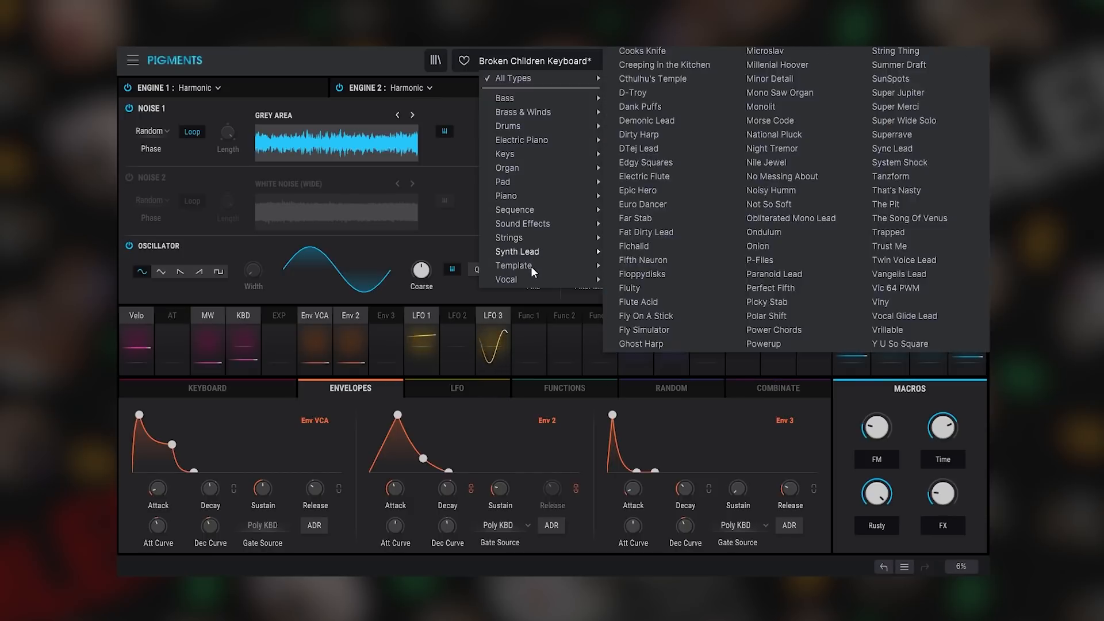
mouse_move(515, 267)
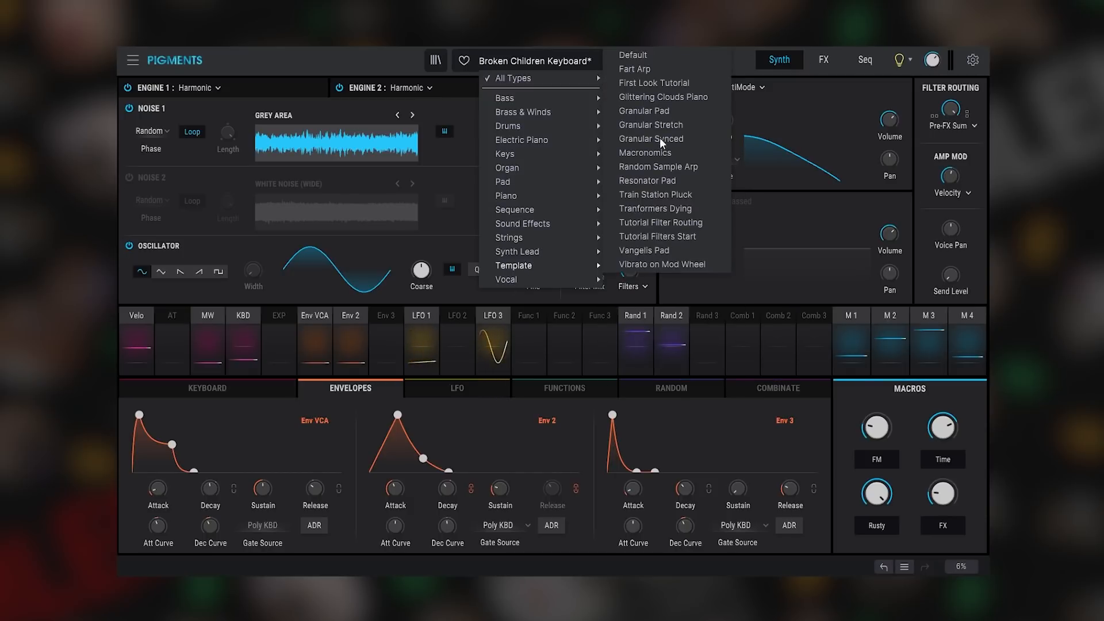
left_click(650, 55)
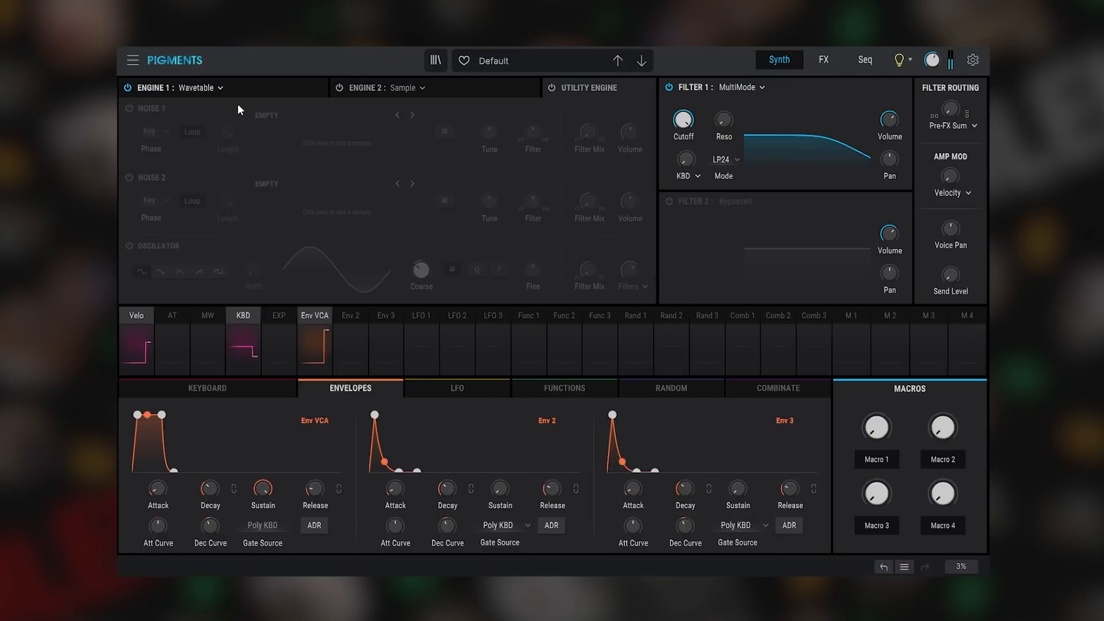
- Switch Engine 1 off, enable the utility engine and adjust its oscillator's coarse pitch
left_click(242, 89)
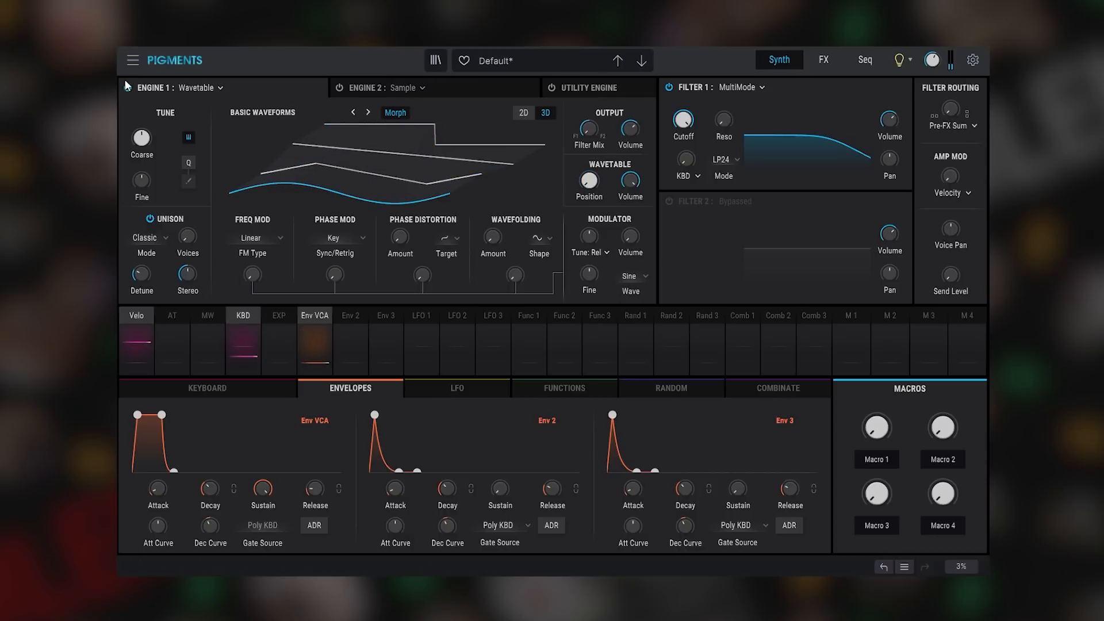
left_click(592, 83)
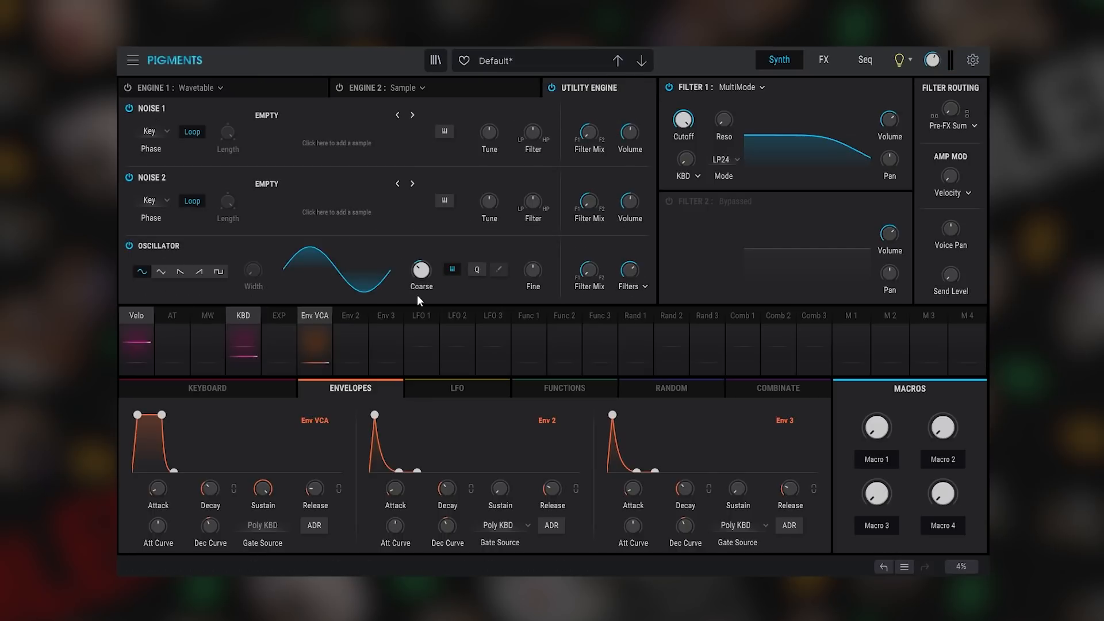
left_click_drag(425, 281, 420, 263)
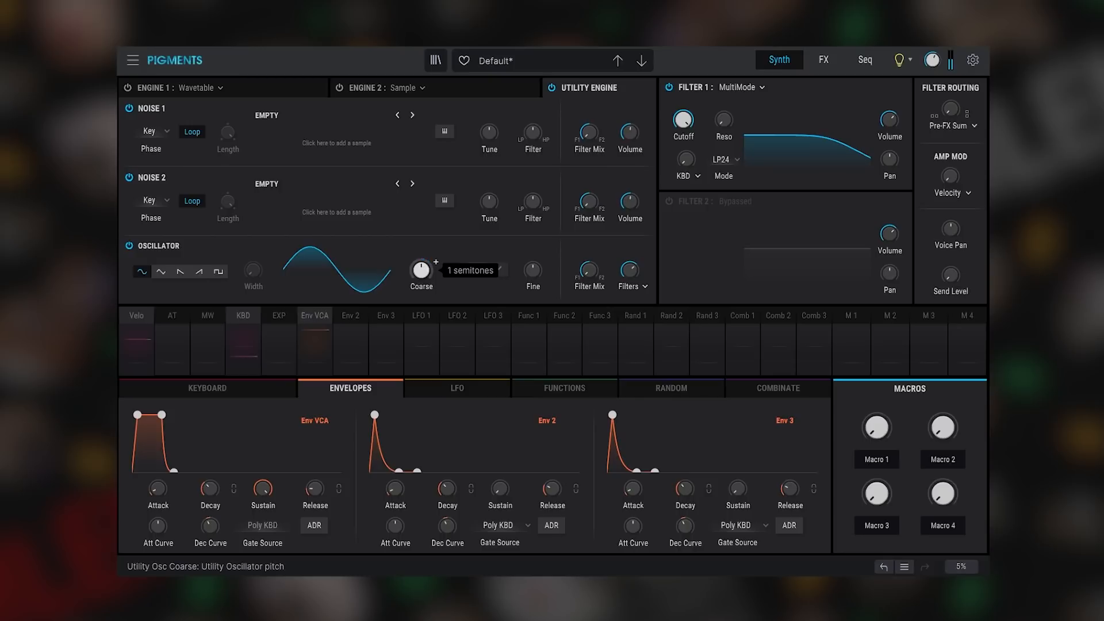
- Try the utility oscillator's other waveforms, choose the triangle wave and adjust the coarse pitch
left_click(218, 271)
left_click(180, 272)
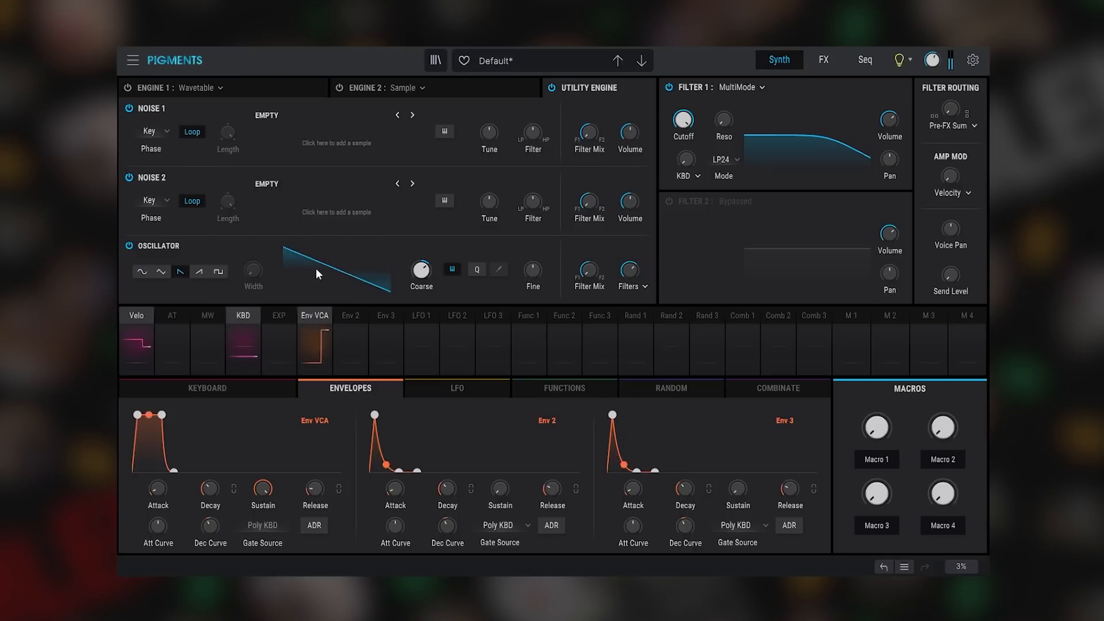
left_click(161, 271)
left_click_drag(421, 269, 421, 271)
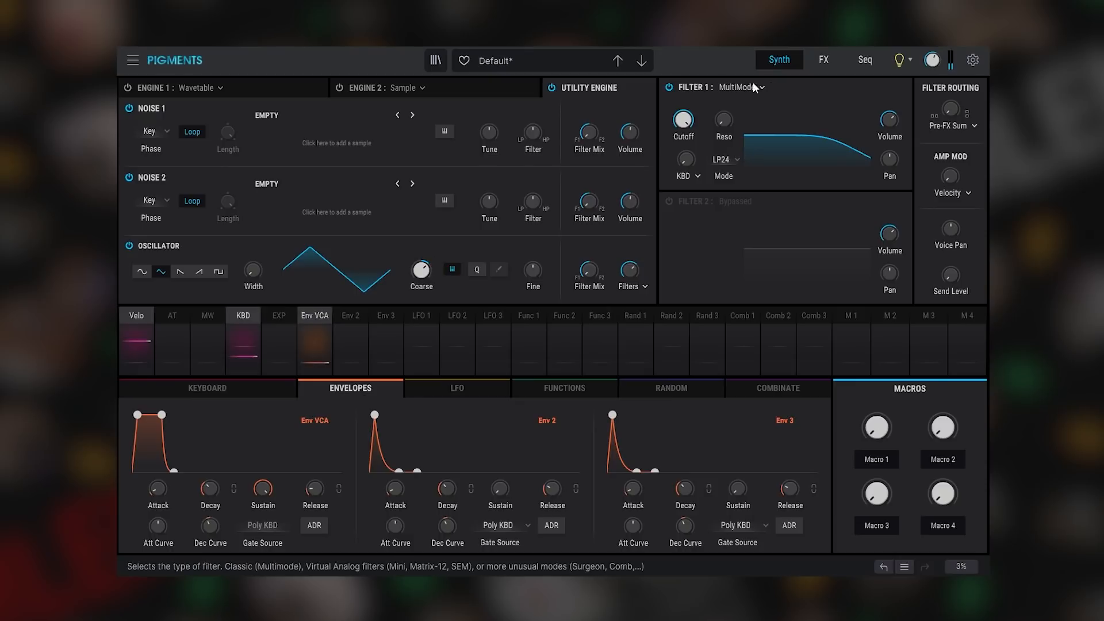
- Turn Engine 1 back on as a Wavetable engine and switch the utility engine off
left_click(228, 89)
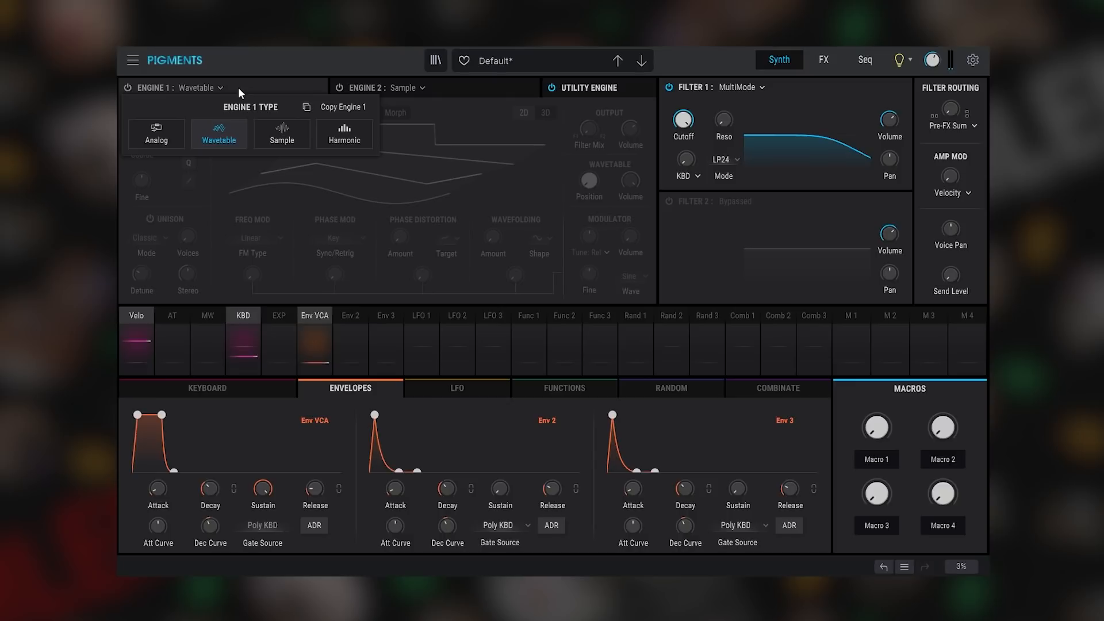
left_click(219, 135)
left_click(127, 88)
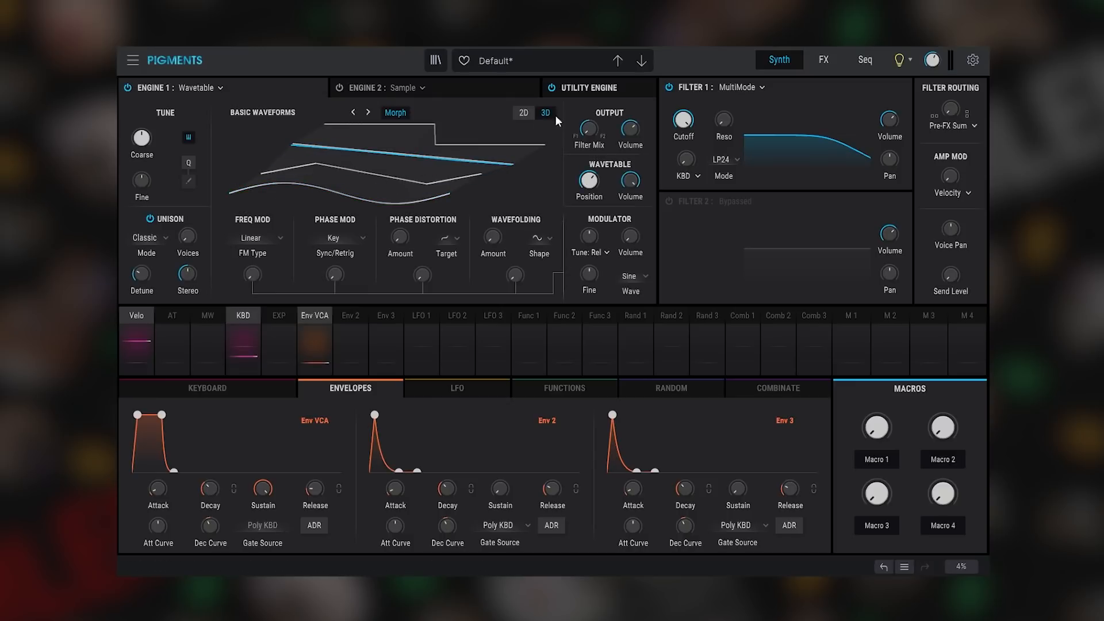
left_click(549, 89)
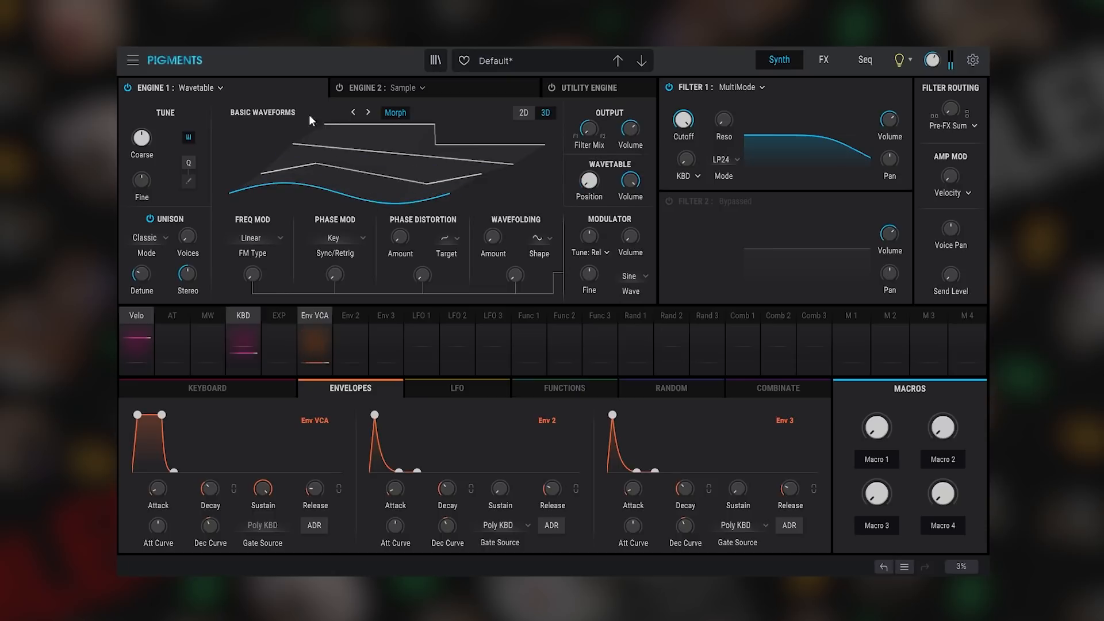
- Load the Ayowyow wavetable from the Pigments 3 bank into Engine 1
left_click(209, 88)
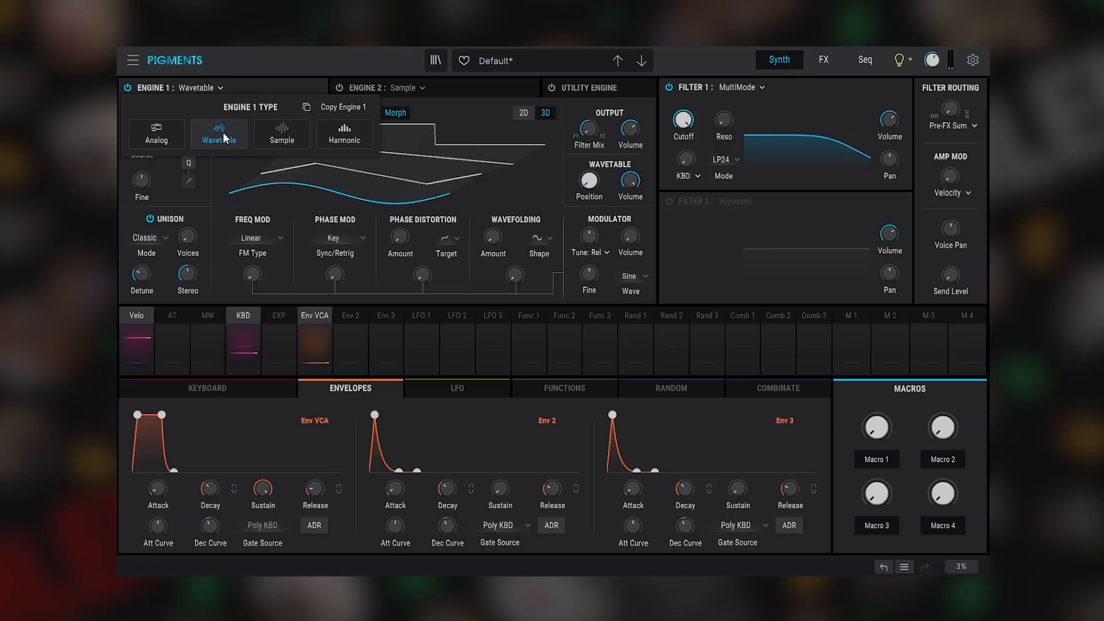
left_click(224, 136)
left_click(209, 87)
left_click(281, 112)
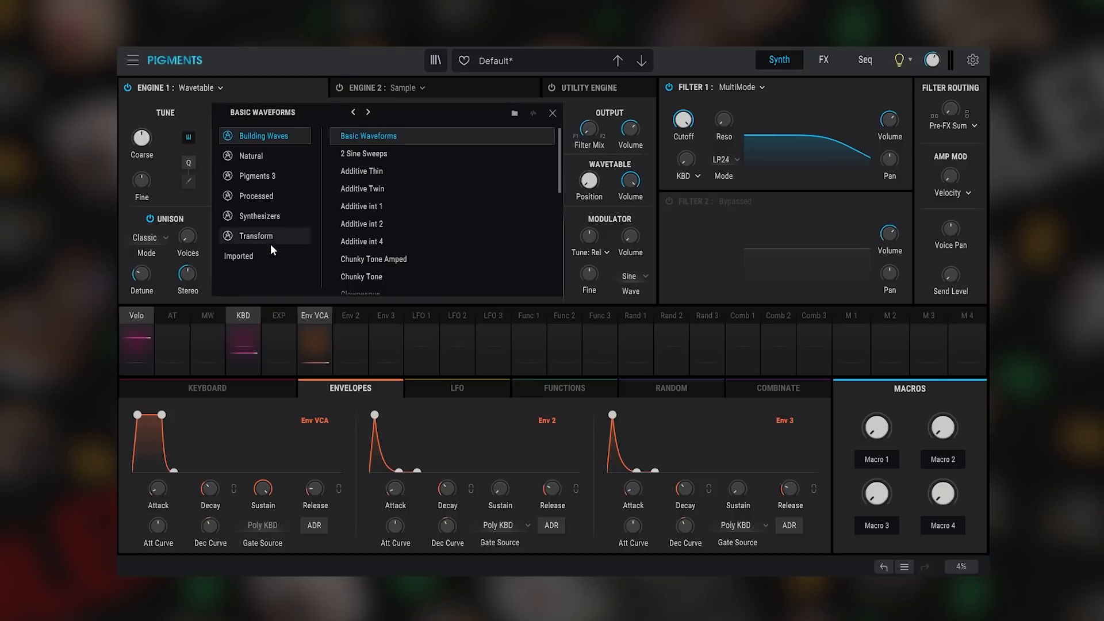
left_click(274, 178)
left_click(382, 169)
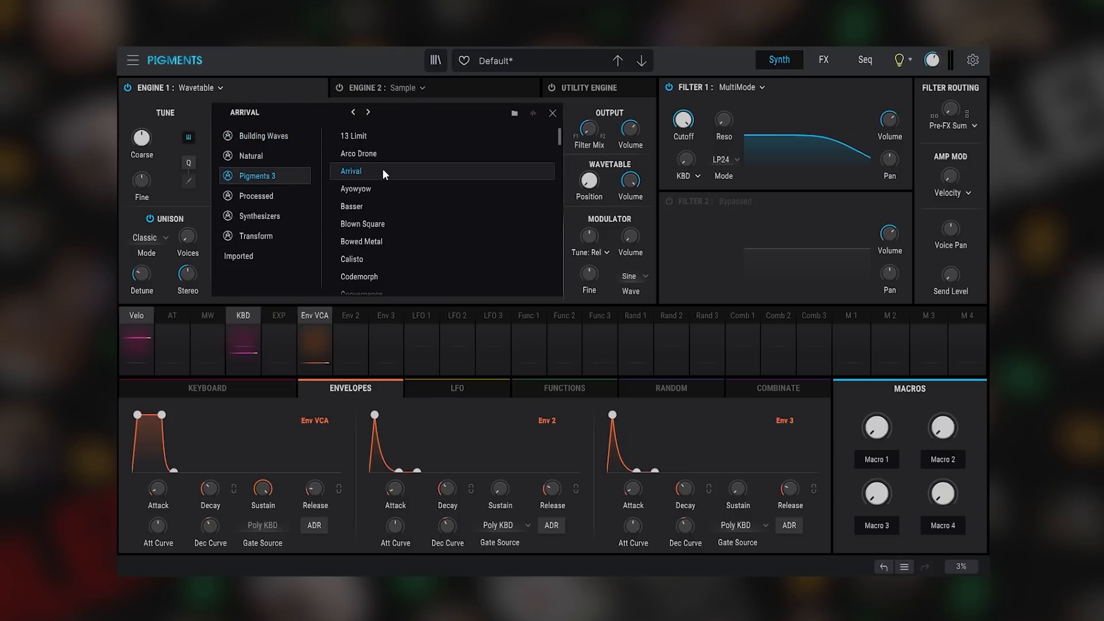
left_click(383, 171)
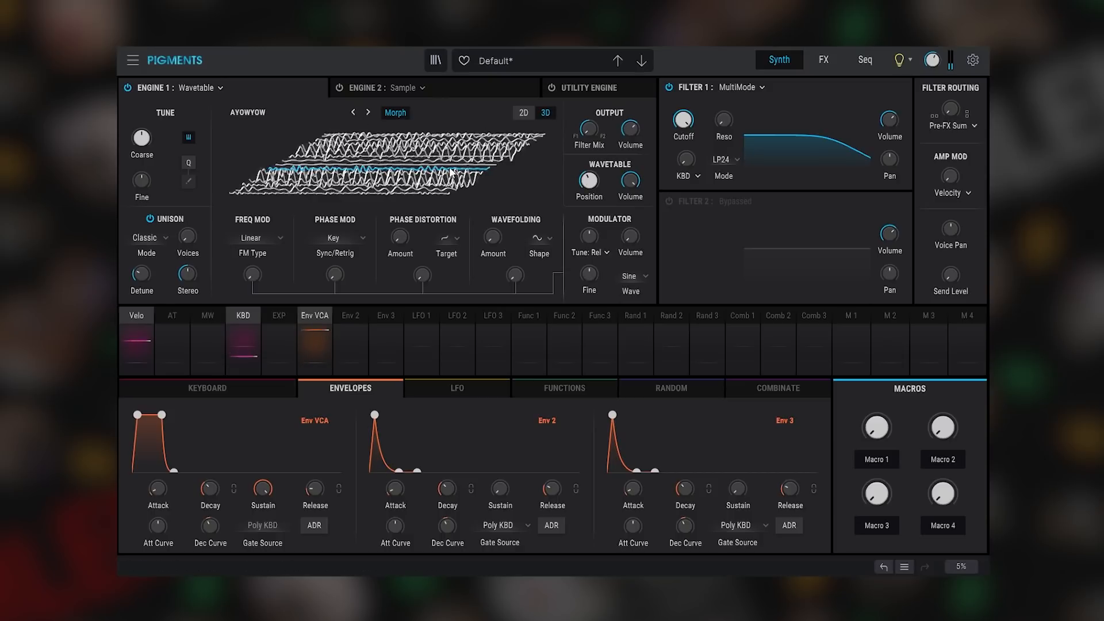
- Modulate Engine 1's wavetable position with LFO 1 by an amount of 0.09
left_click_drag(451, 172, 451, 162)
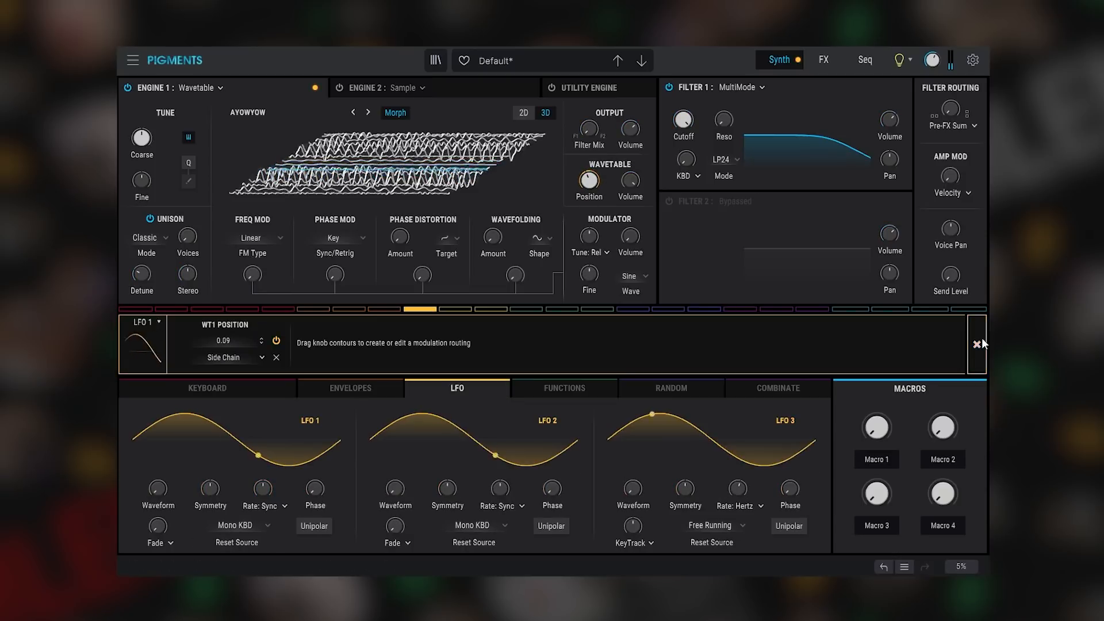
left_click(978, 344)
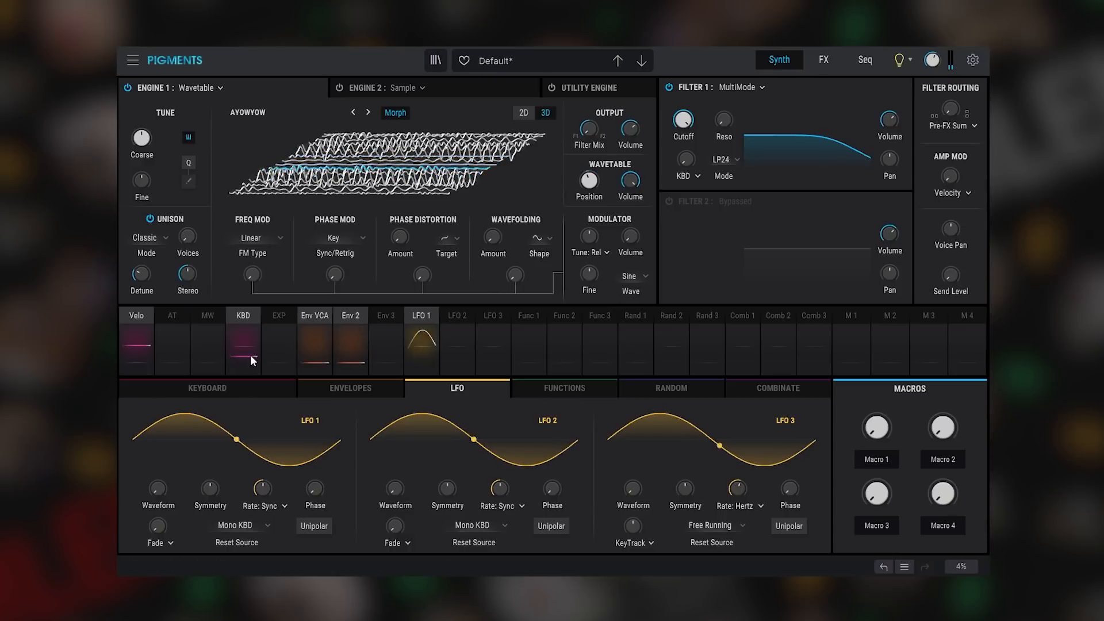
- Set the keyboard play mode to Mono
left_click(241, 336)
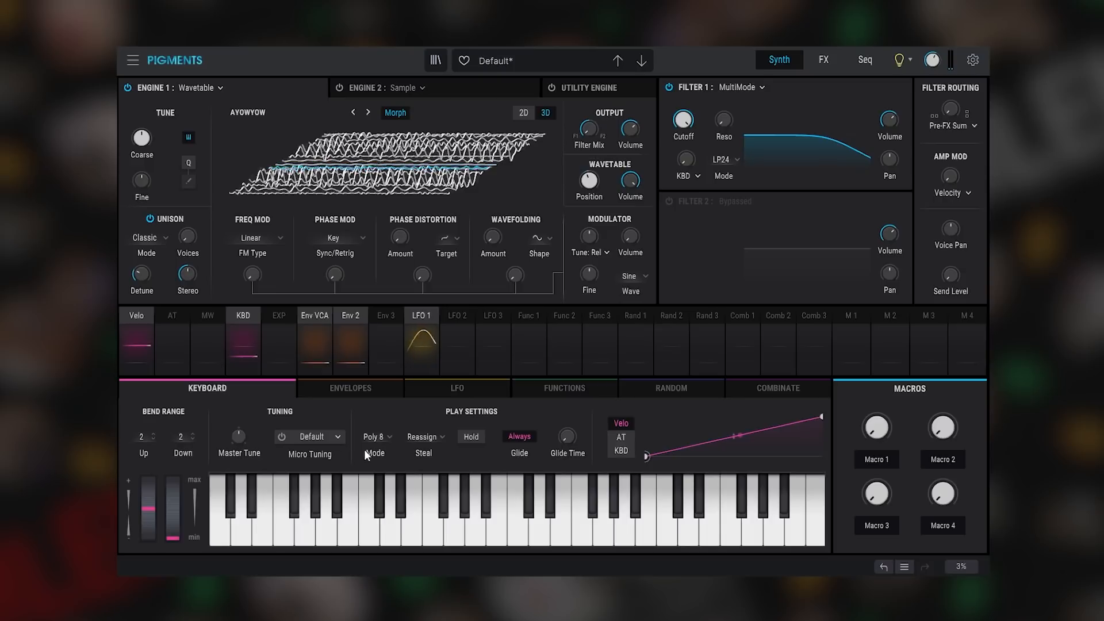
left_click(376, 438)
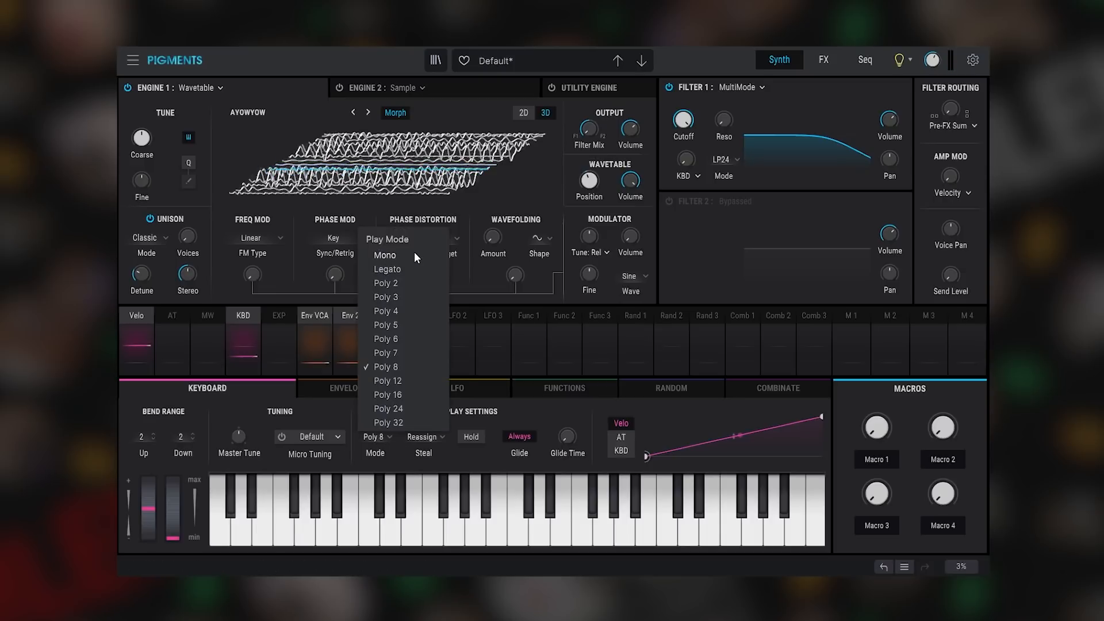
left_click(415, 256)
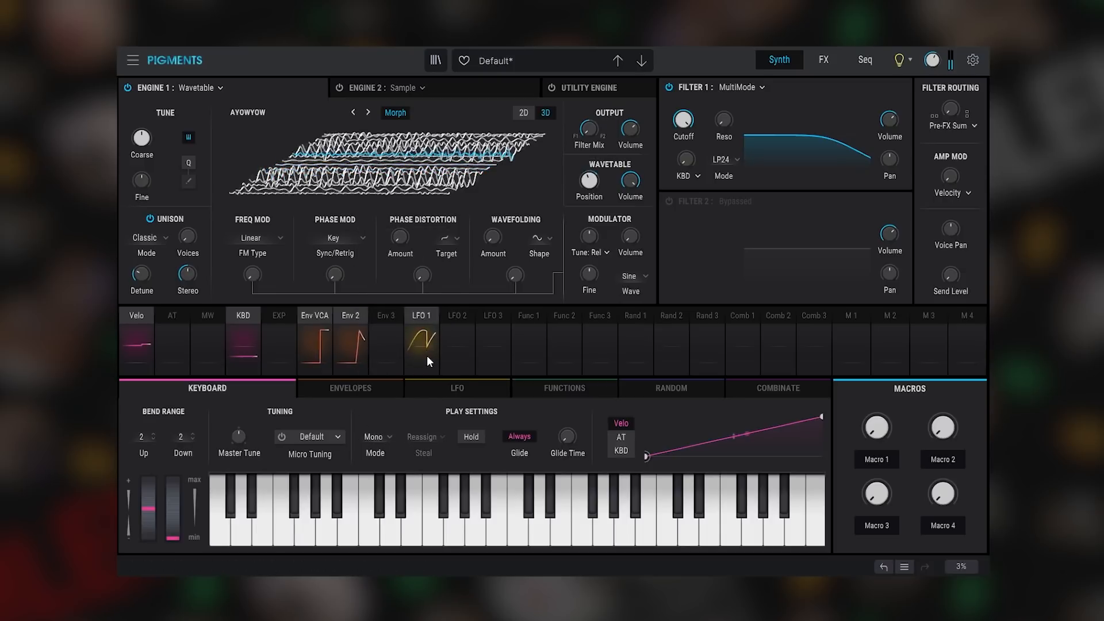
- Switch Engine 1's wavetable display to 2D and try out its frequency modulation amount
mouse_move(588, 191)
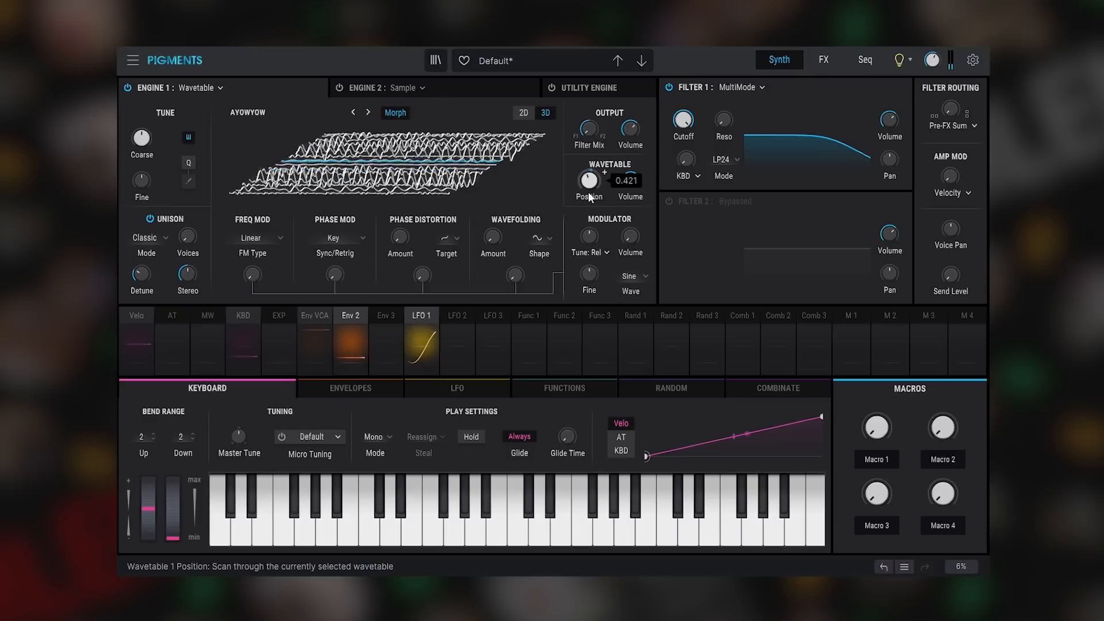
left_click(523, 113)
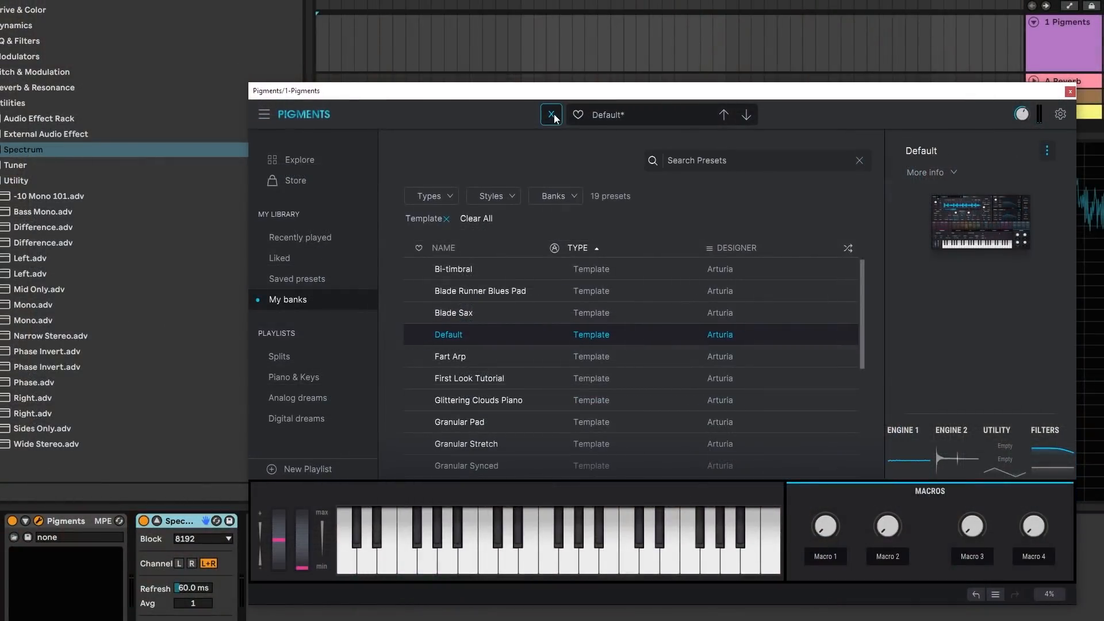
left_click(552, 115)
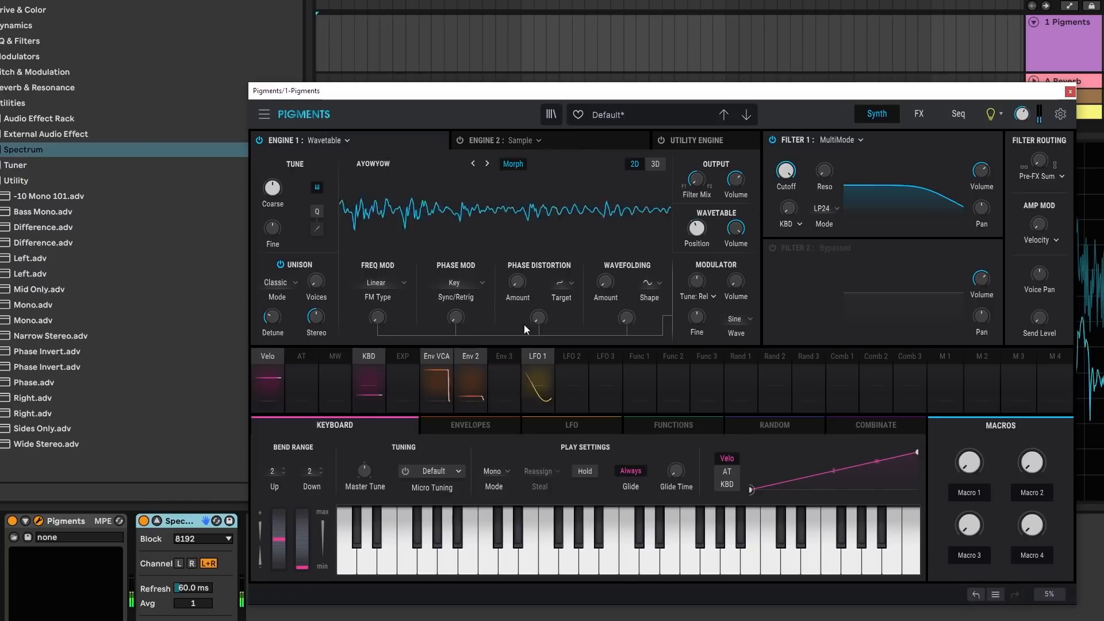
mouse_move(377, 317)
left_mouse_down()
mouse_move(377, 299)
mouse_move(377, 321)
left_mouse_up()
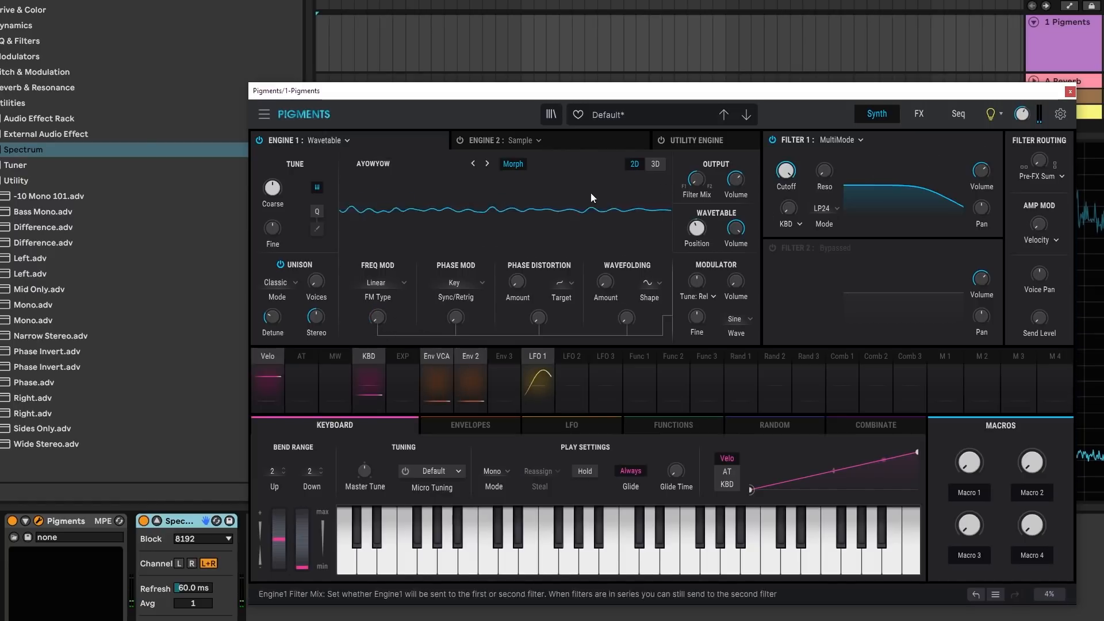
- Enable the utility engine and turn off its Noise 1 and Noise 2 sources
left_click(698, 141)
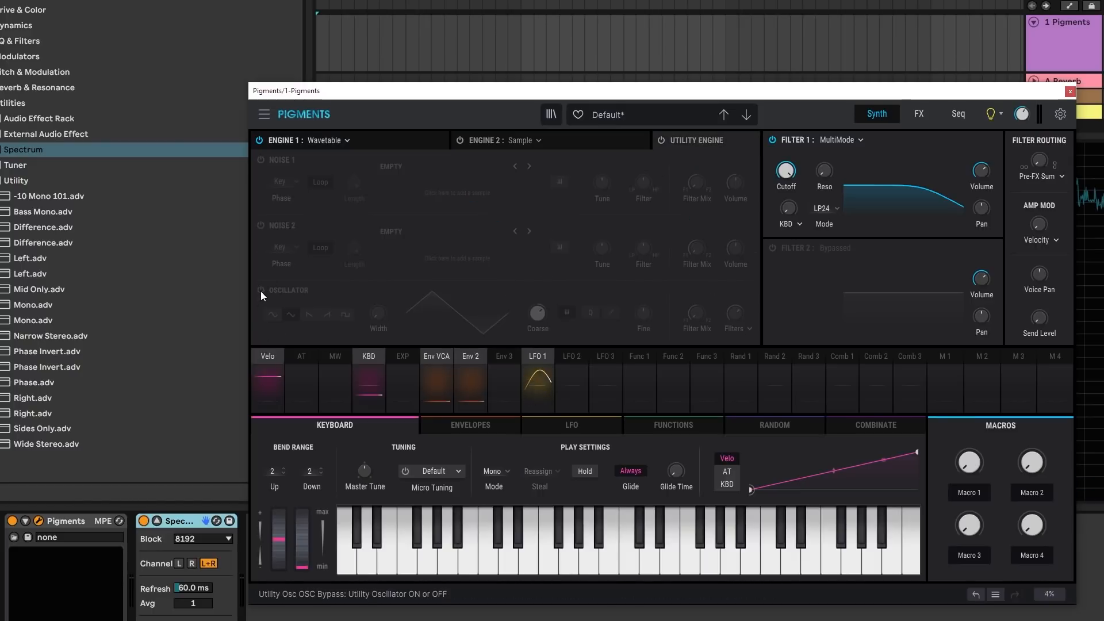
left_click(661, 139)
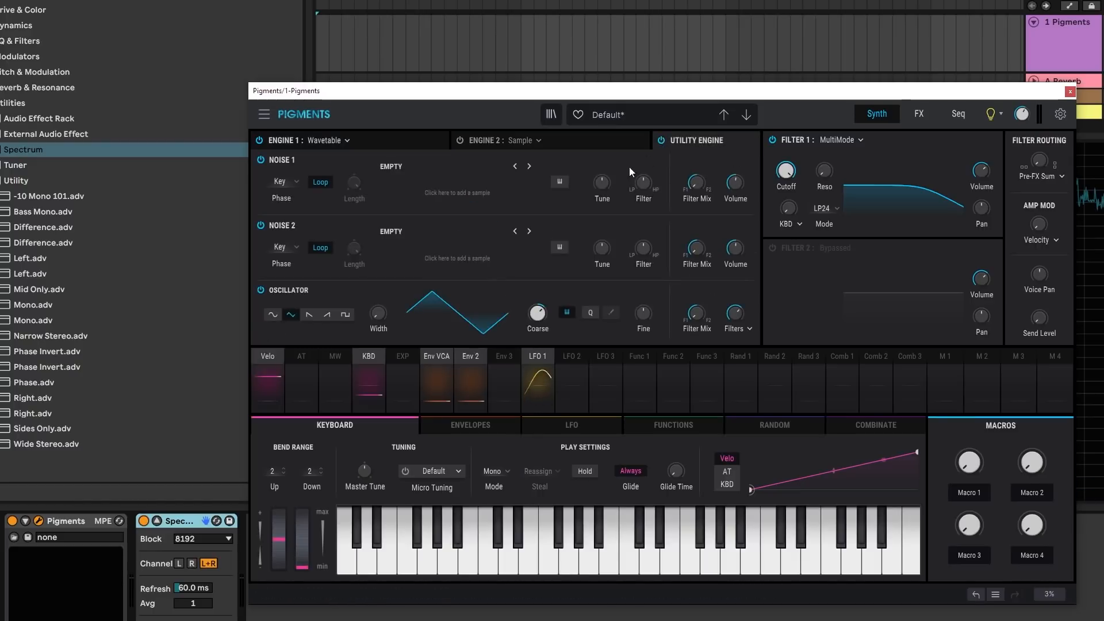
left_click(261, 225)
left_click(261, 161)
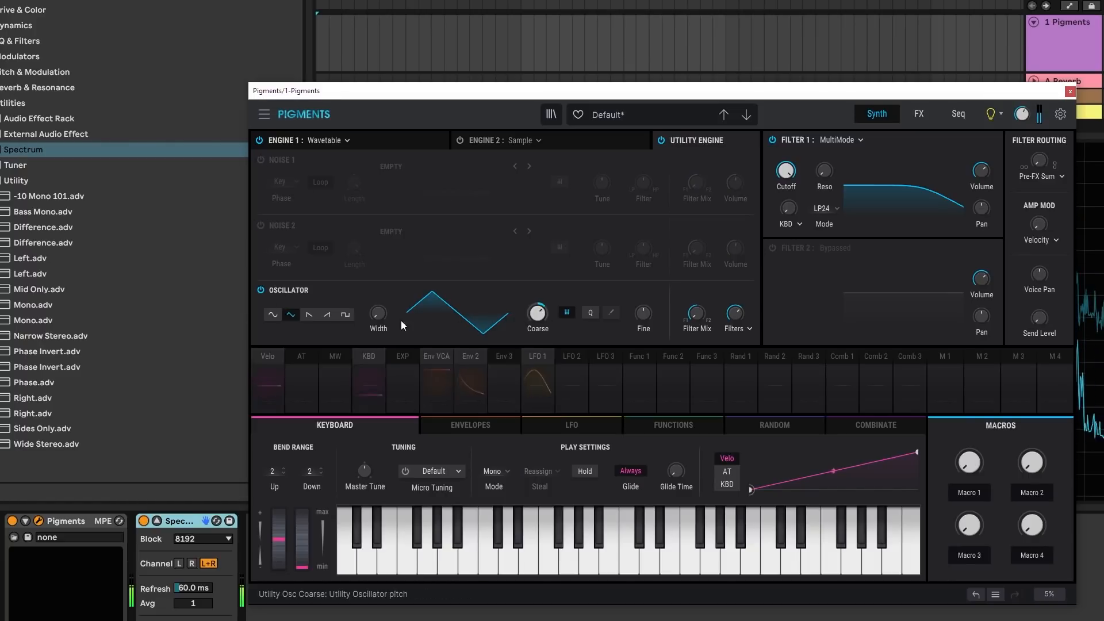
- Give the utility oscillator a sine waveform and adjust its coarse pitch
left_click(274, 316)
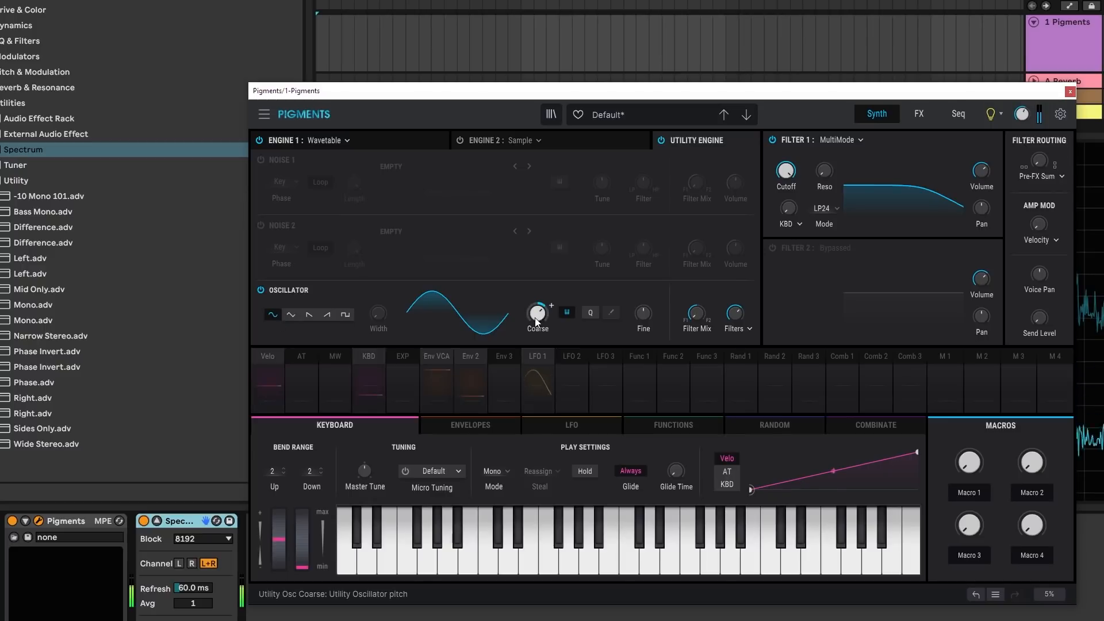
mouse_move(537, 315)
left_mouse_down()
mouse_move(537, 331)
mouse_move(537, 320)
left_mouse_up()
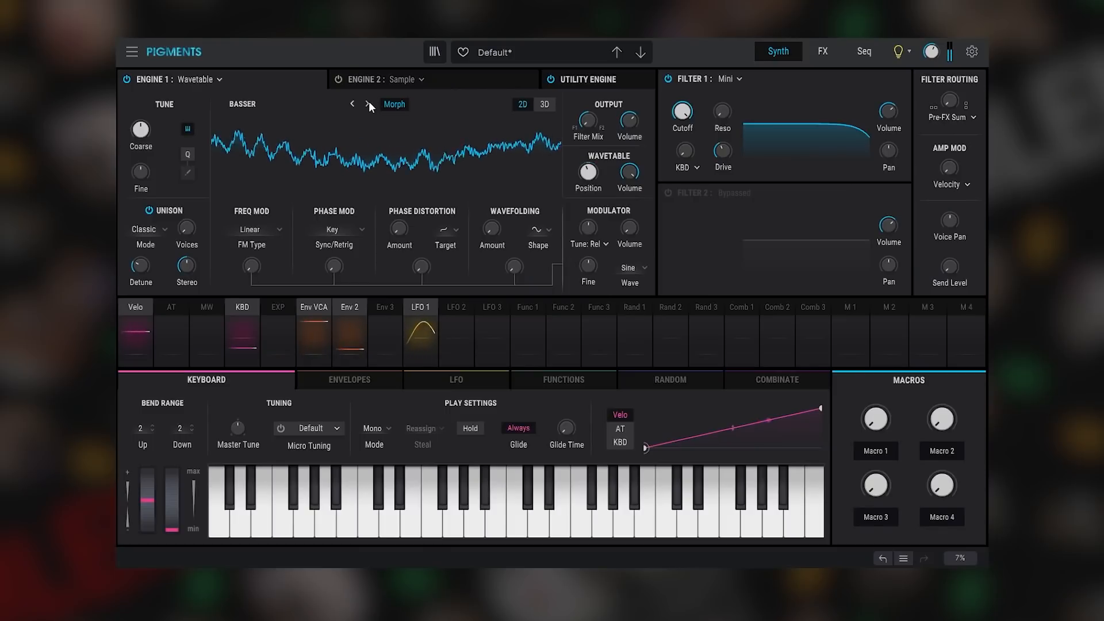
- Set Engine 1's unison voices to 3
left_click_drag(188, 232, 187, 210)
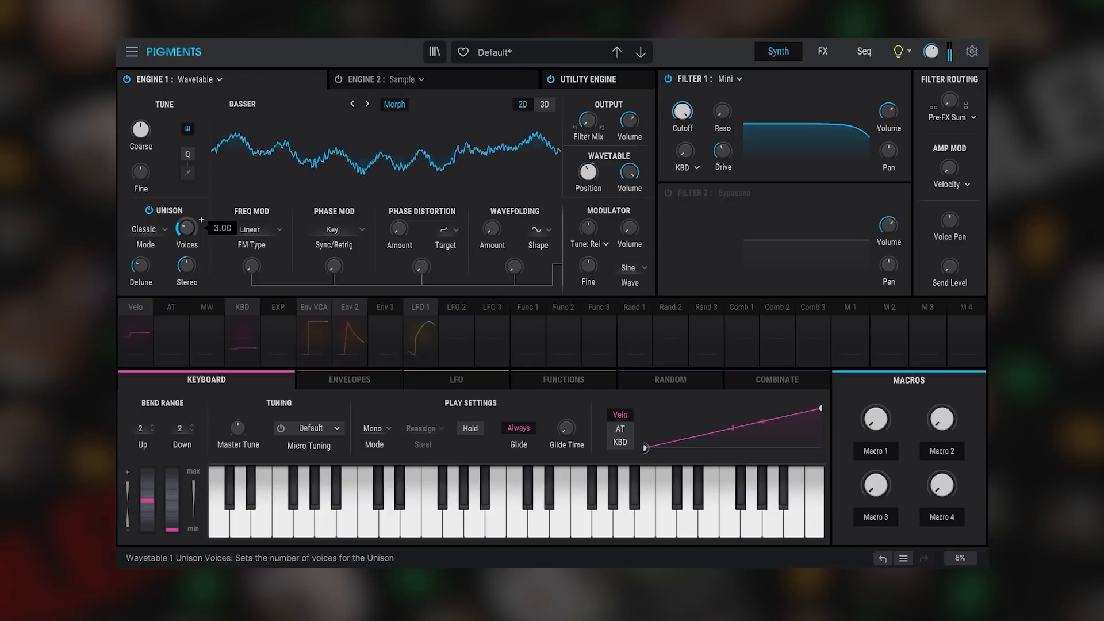
- Turn the utility engine back on
mouse_move(195, 282)
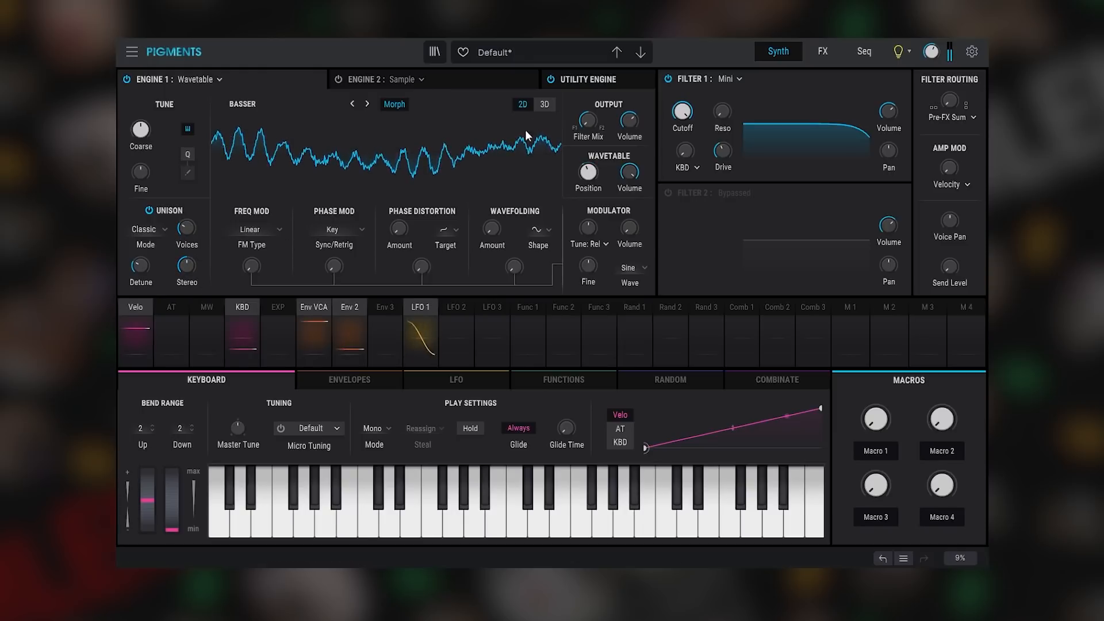
mouse_move(723, 151)
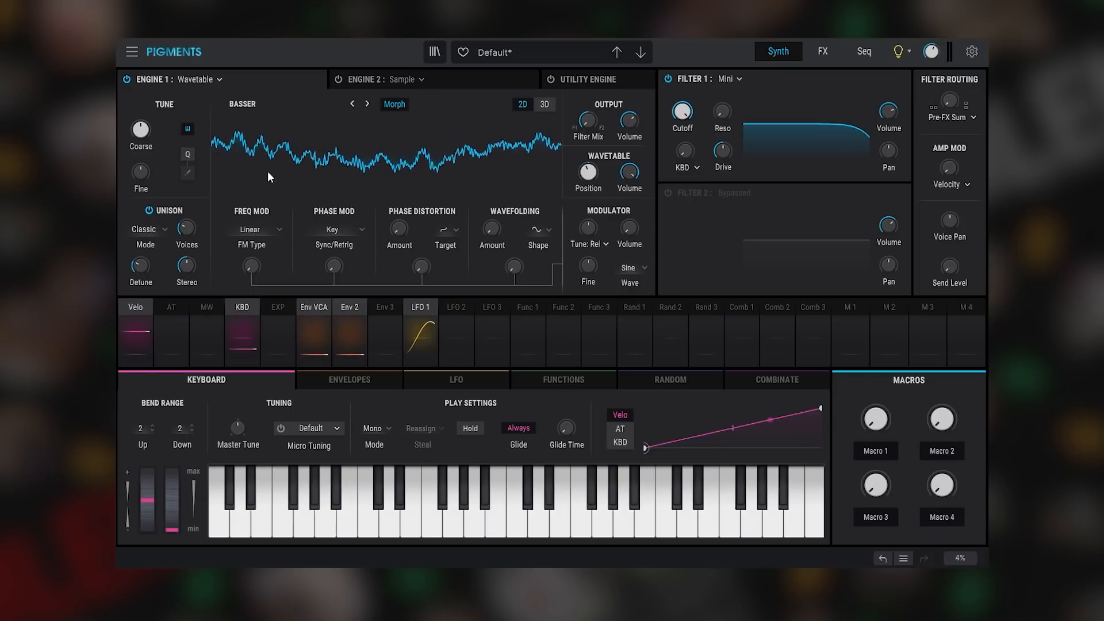
left_click(551, 77)
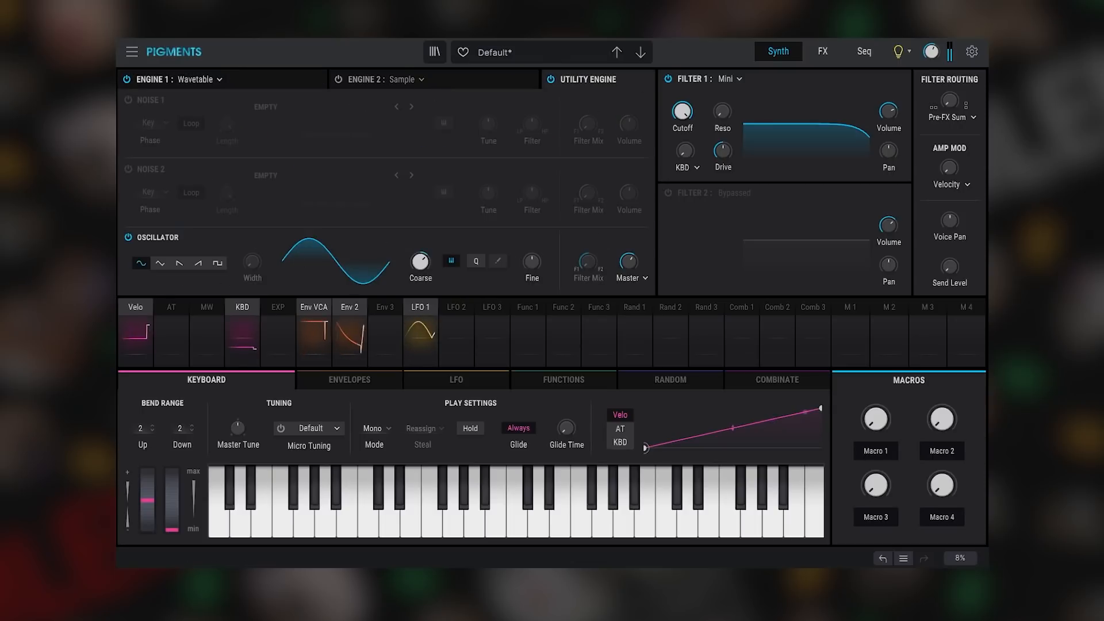
- Raise Engine 1's frequency modulation, phase modulation, phase distortion and wavefolding amounts from the modulator, with wavefolding at about 0.144
left_click(265, 77)
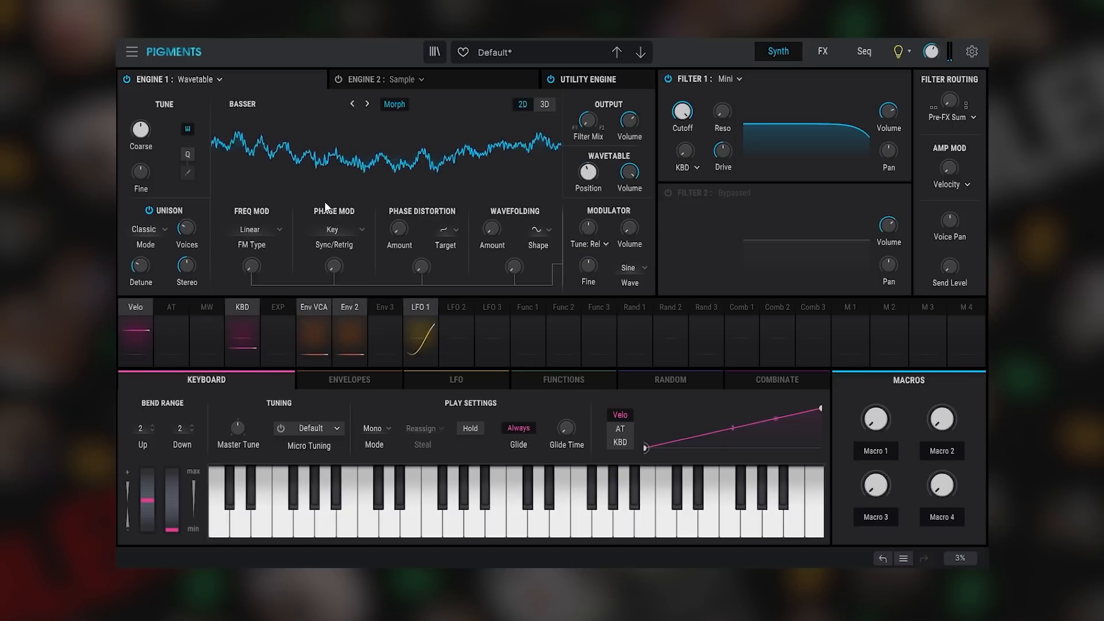
mouse_move(268, 258)
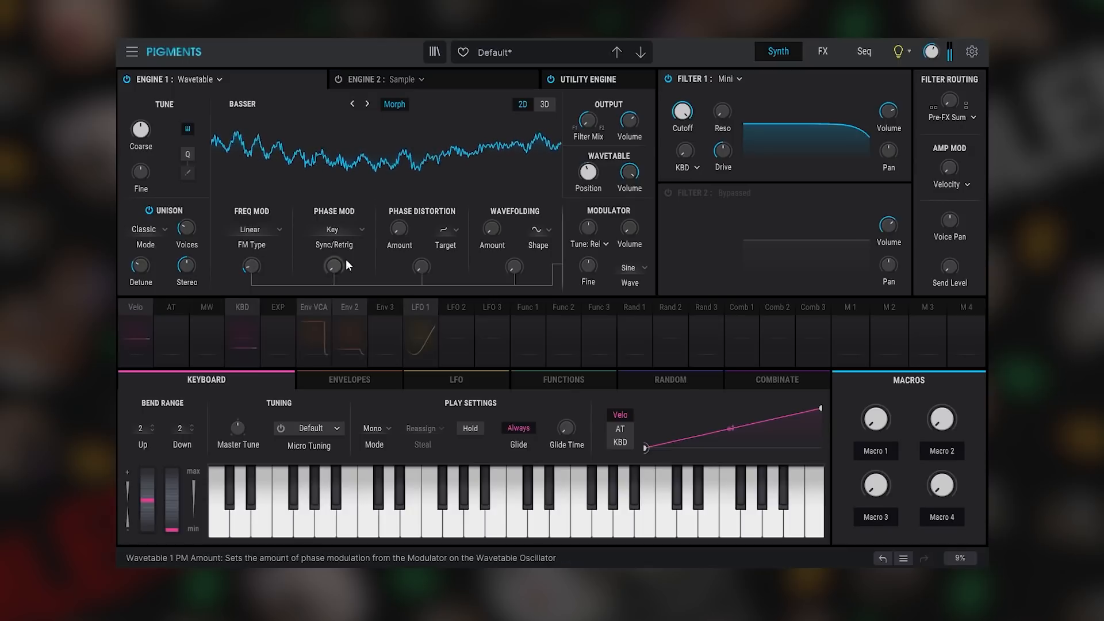
mouse_move(344, 261)
left_mouse_down()
mouse_move(343, 223)
mouse_move(343, 241)
left_mouse_up()
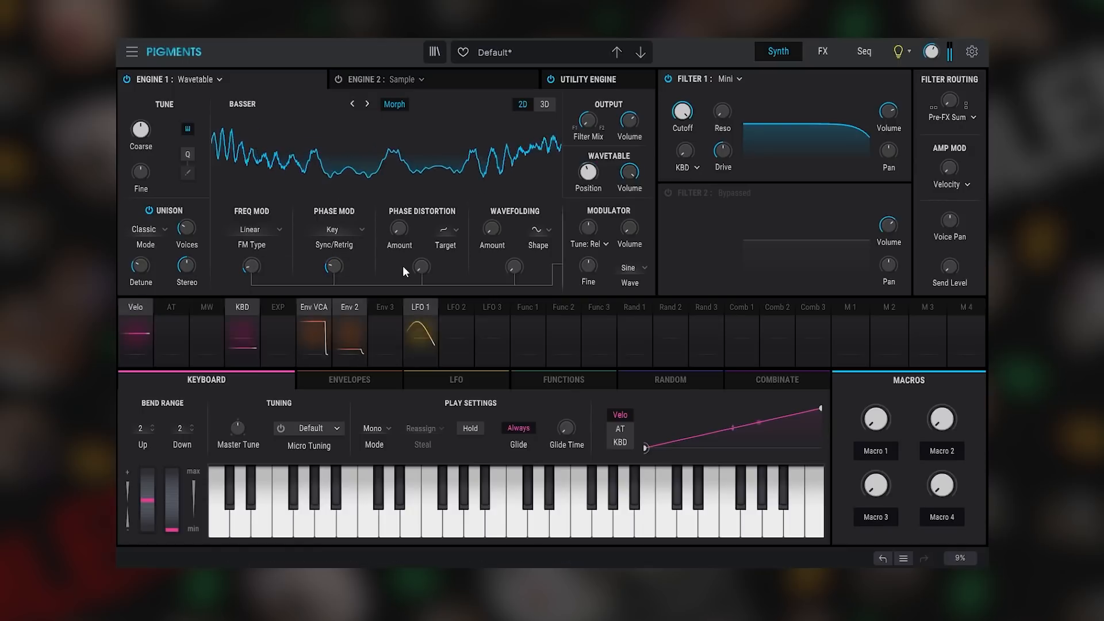
left_click_drag(513, 267, 513, 258)
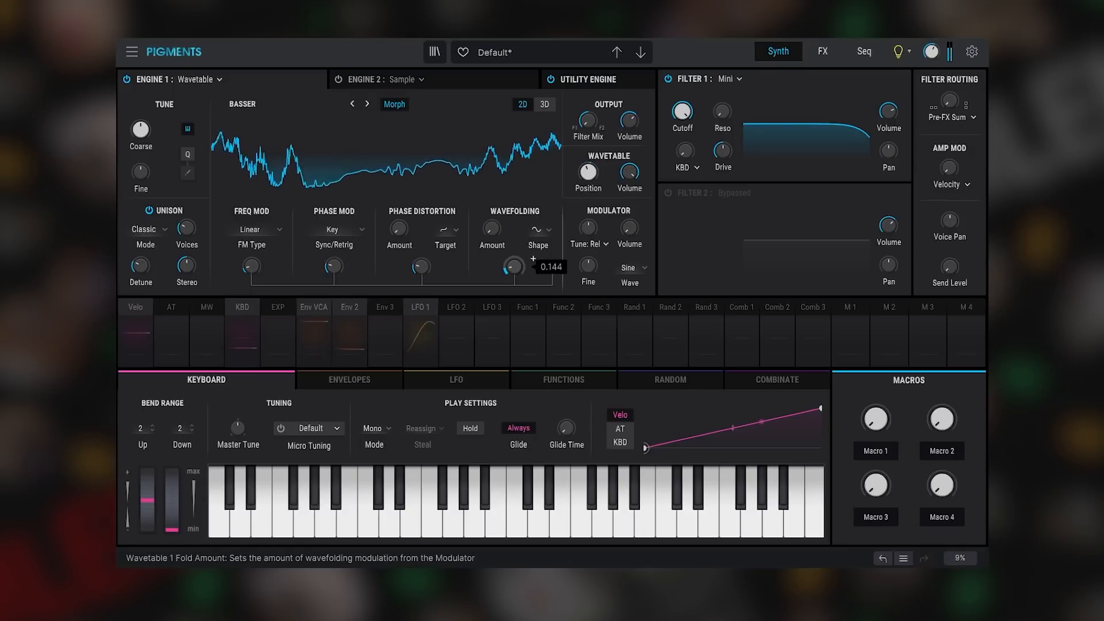
- Give the utility oscillator a falling sawtooth waveform and switch the utility engine off
left_click(629, 77)
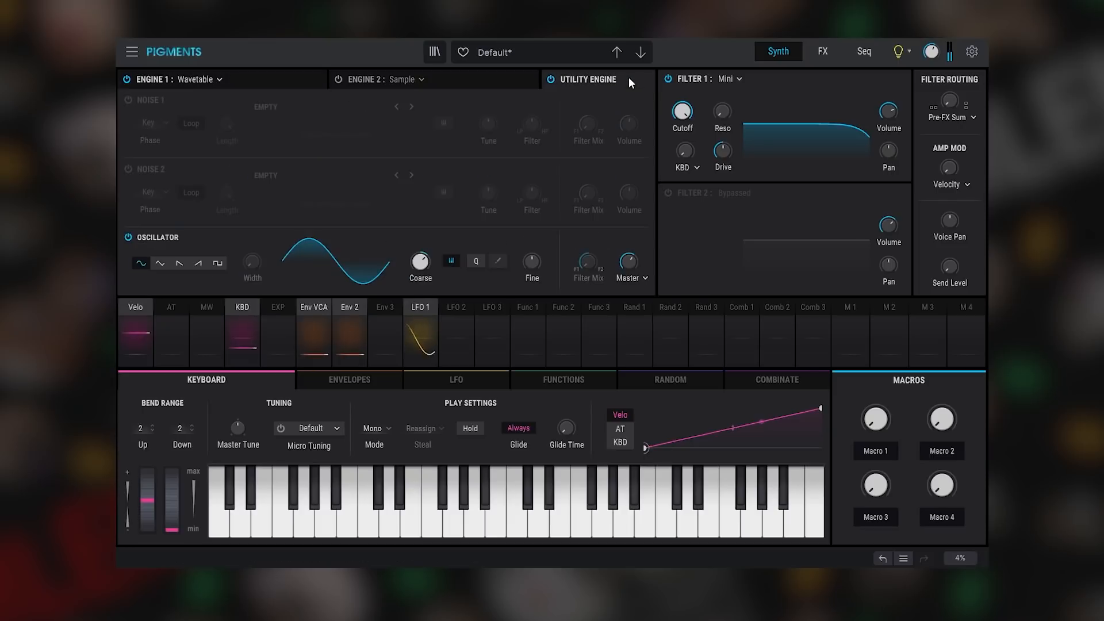
left_click(179, 263)
left_click(550, 80)
- Enable Filter 2 as a MultiMode filter and set its mode to HP12
left_click(668, 192)
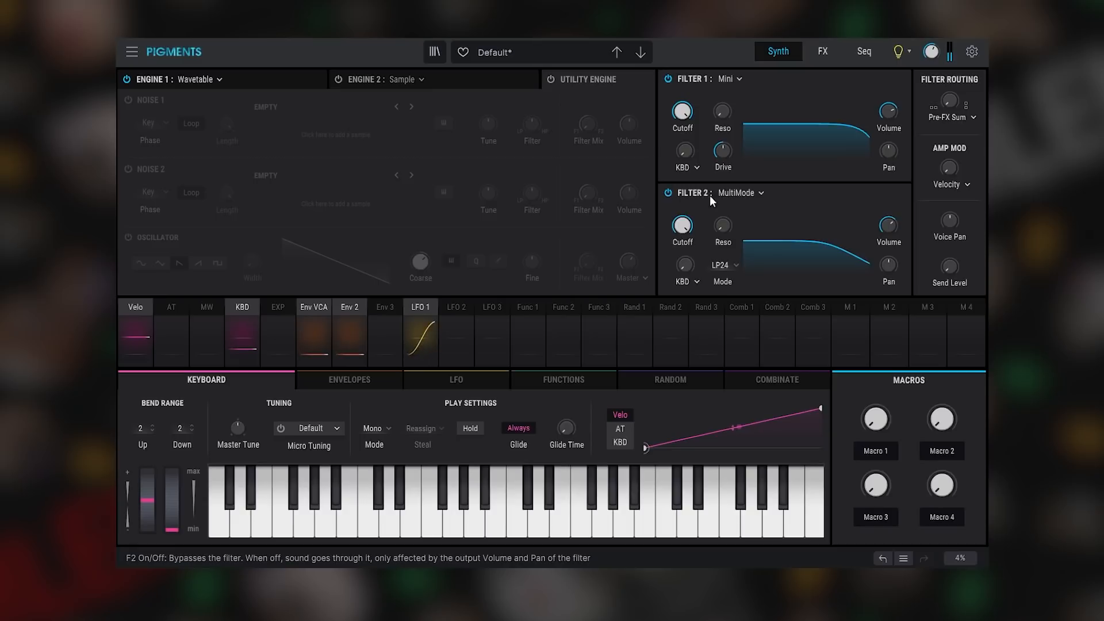
left_click(734, 194)
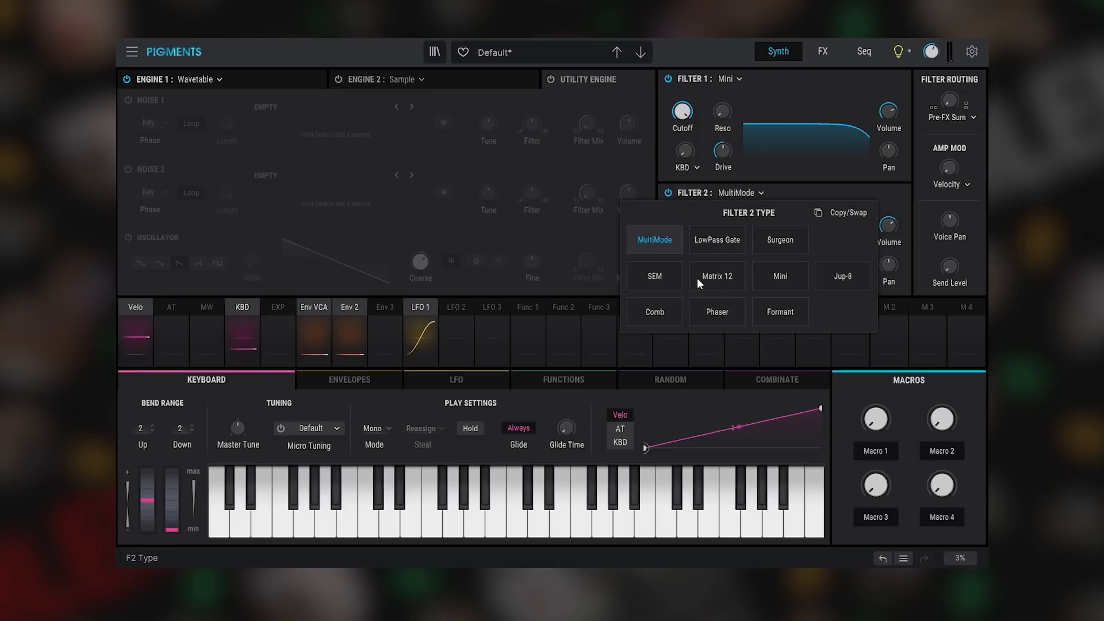
left_click(646, 239)
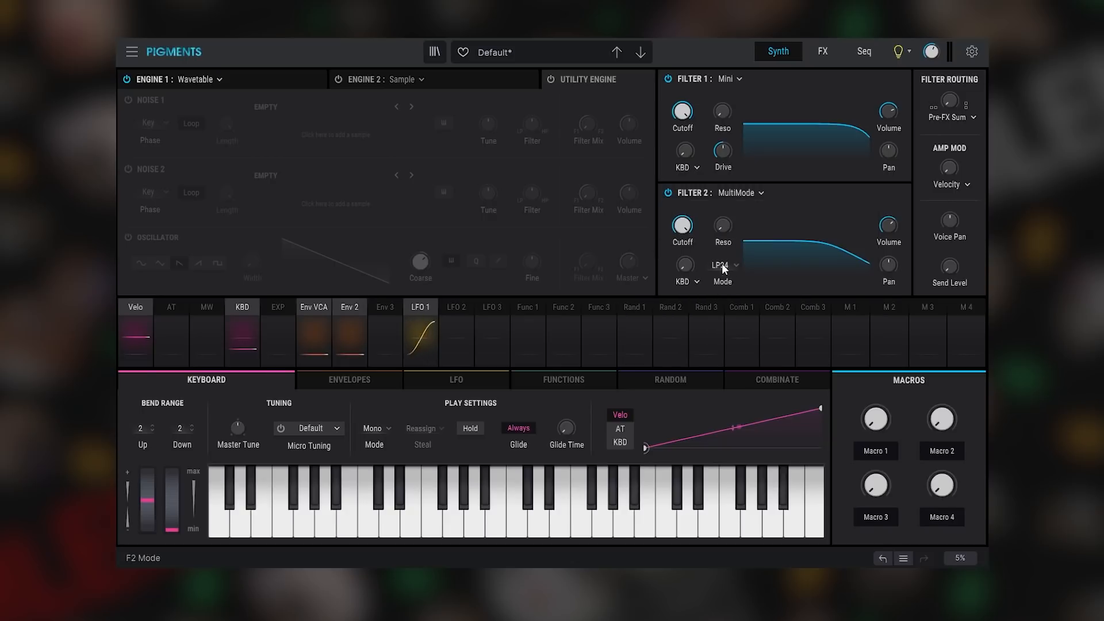
left_click(722, 264)
left_click(680, 349)
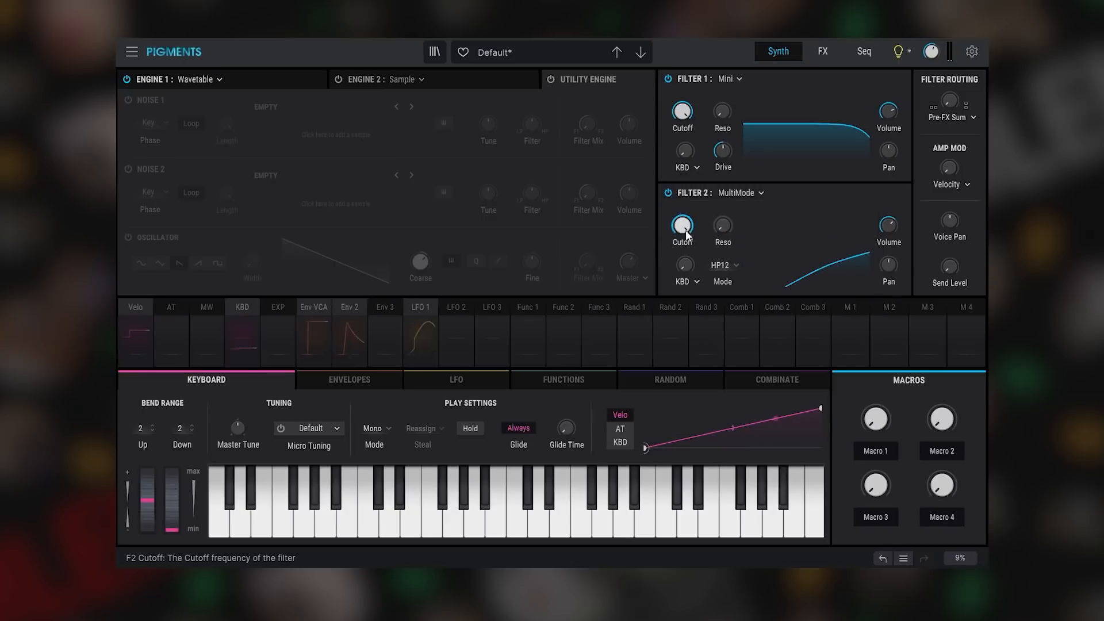
- Lower Filter 2's cutoff, adjust its resonance and change its mode to HP36
left_click_drag(685, 229, 685, 257)
left_click_drag(723, 228, 691, 230)
left_click(706, 281)
left_click(809, 343)
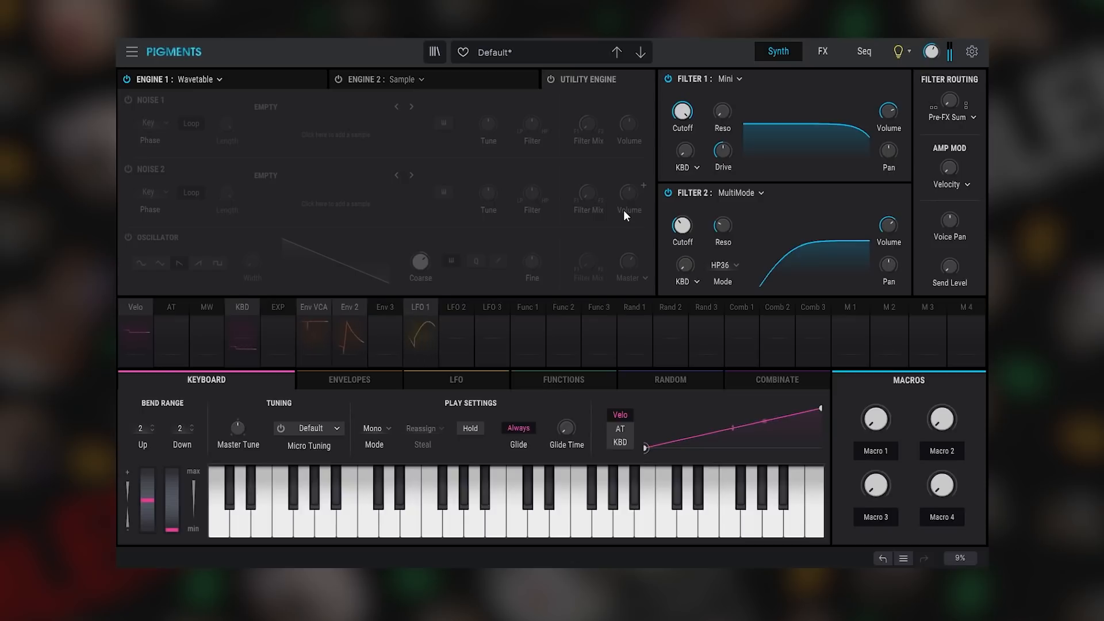
- Re-enable the utility engine with a sine oscillator and compare the sound with the engine bypassed
left_click(550, 79)
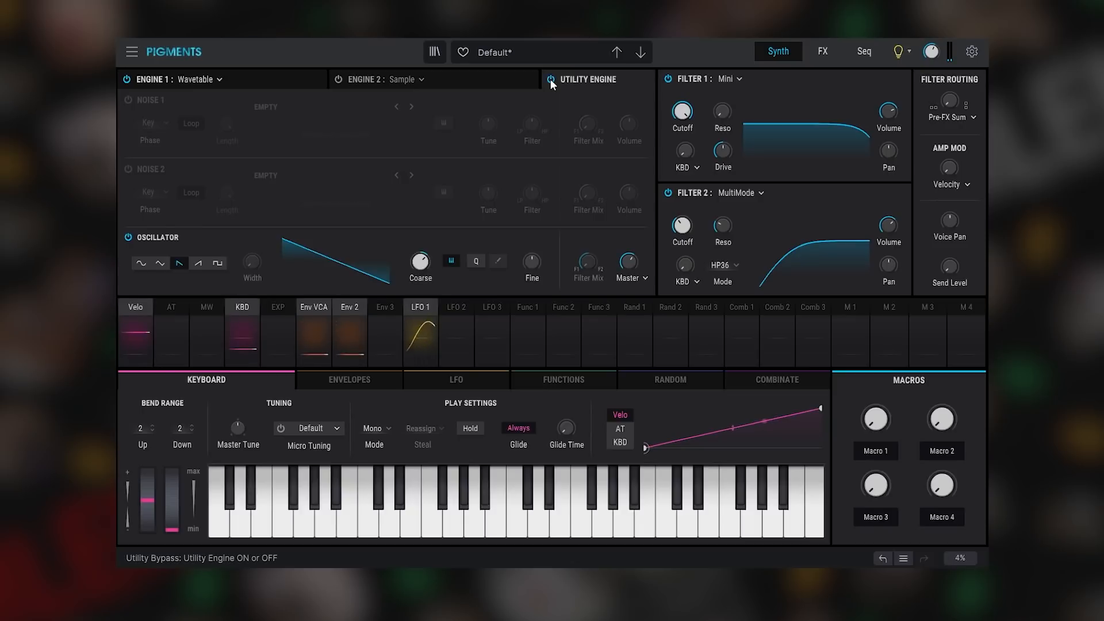
mouse_move(420, 261)
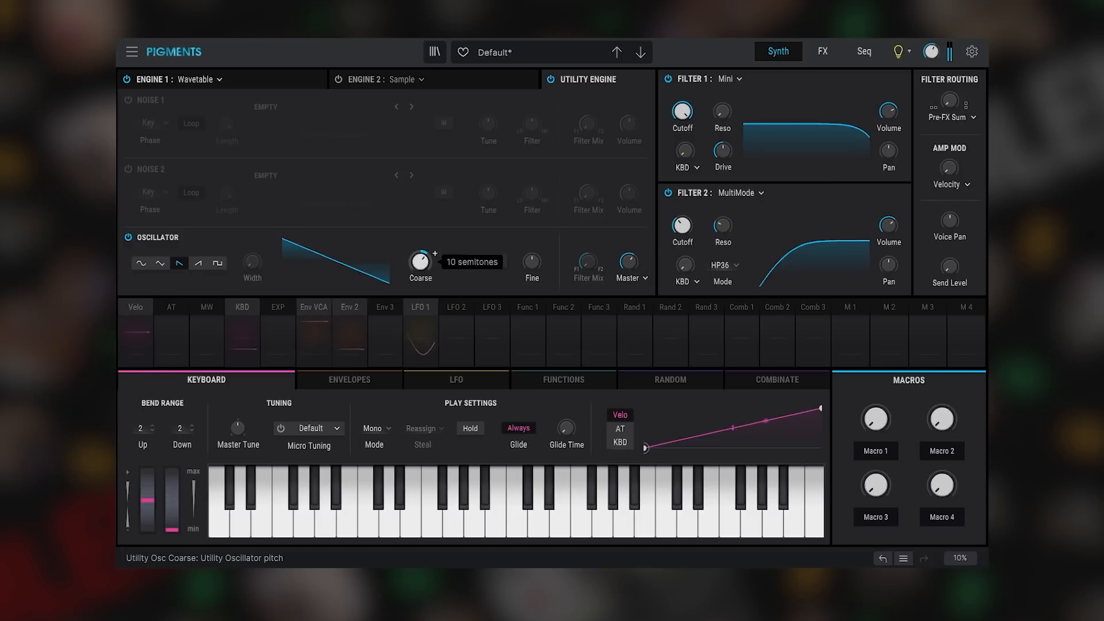
mouse_move(629, 262)
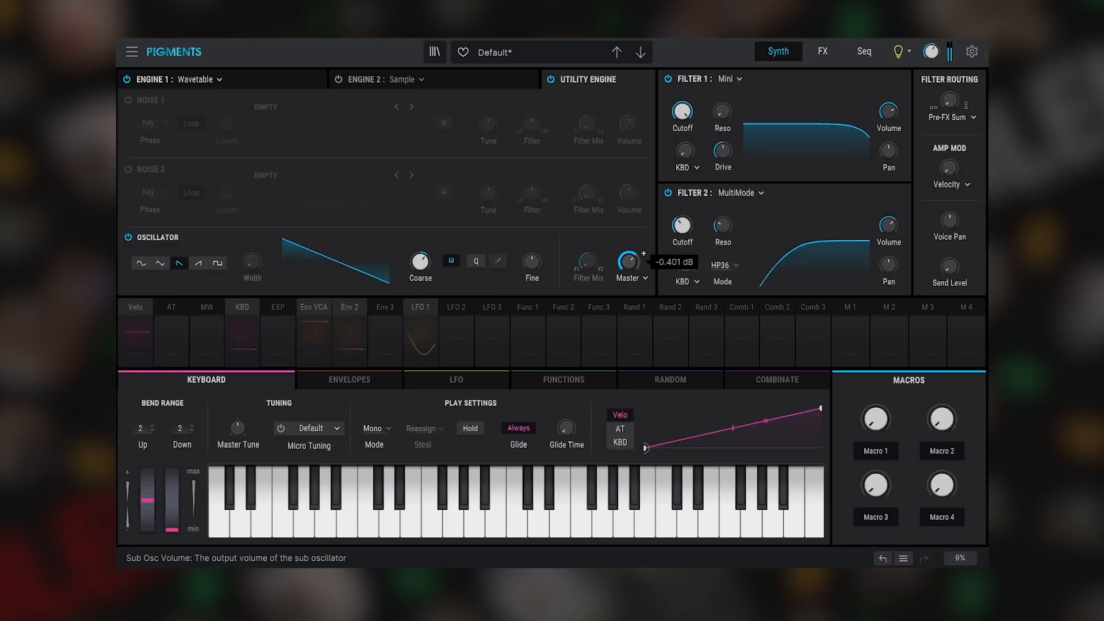
left_click(142, 262)
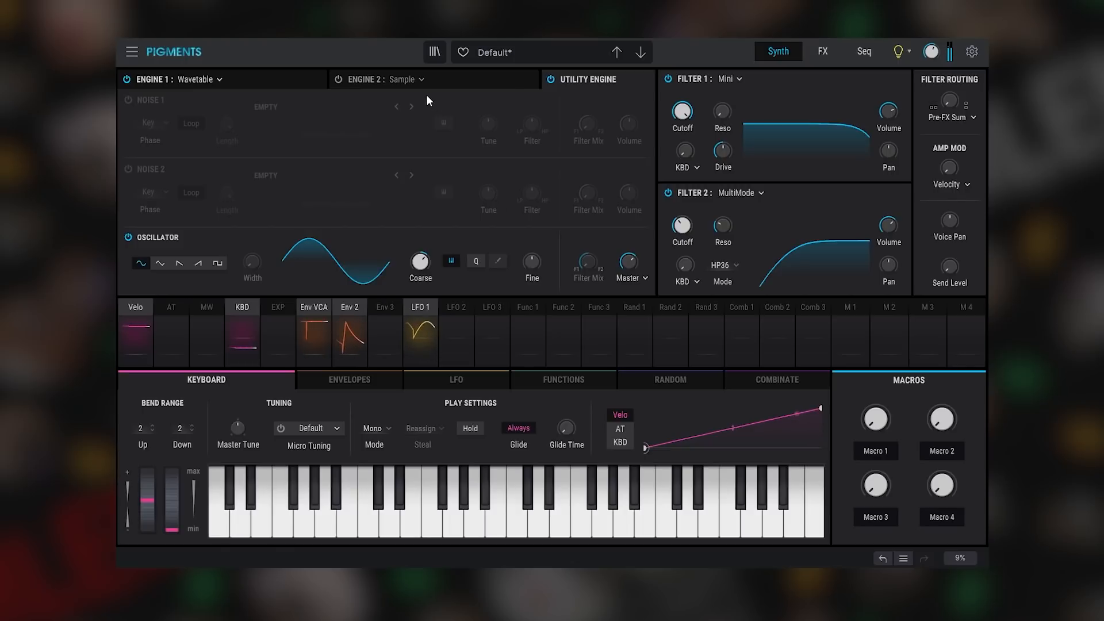
left_click(550, 78)
left_click(550, 79)
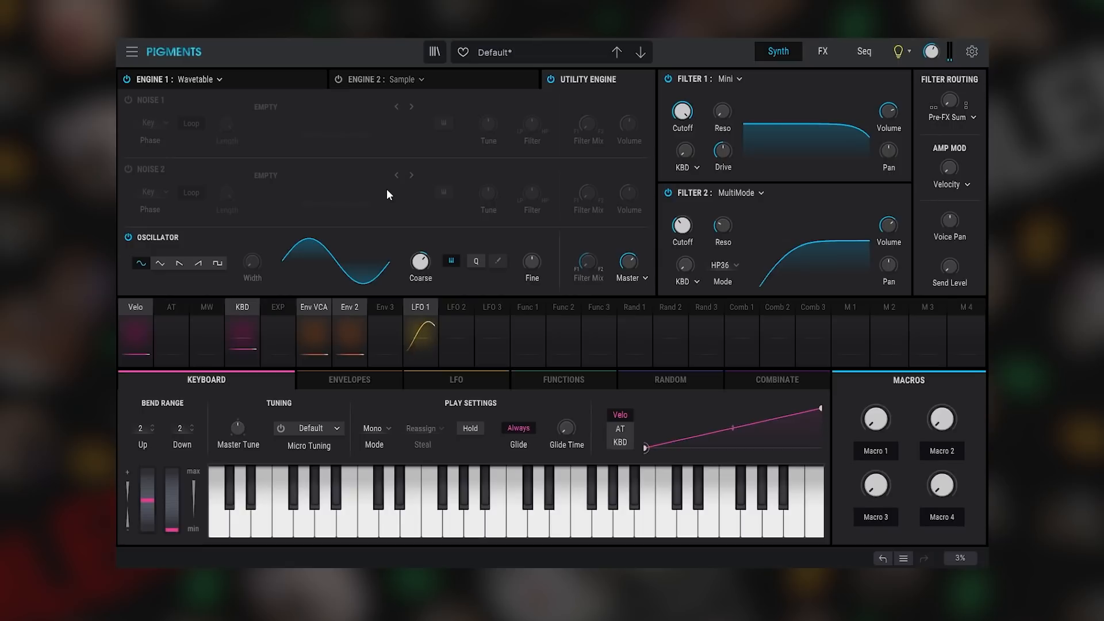
- Turn off the utility oscillator and Engine 1
left_click(128, 237)
left_click(270, 78)
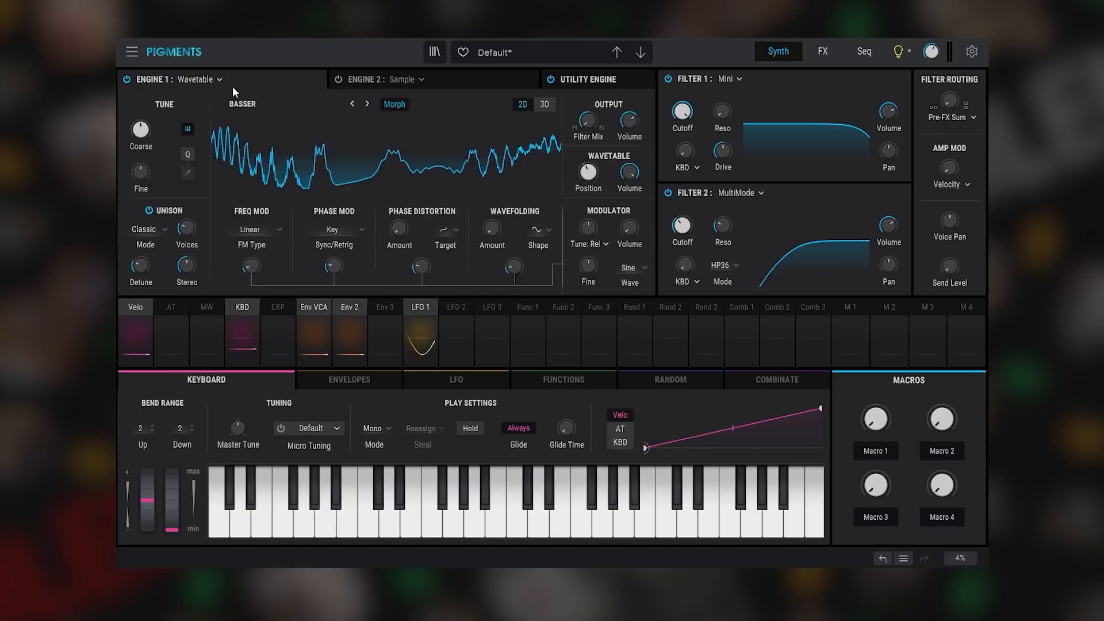
left_click(126, 78)
- Turn on Noise 1 in the utility engine, try Noise 2 and switch it off again, and bypass Filter 2
left_click(578, 86)
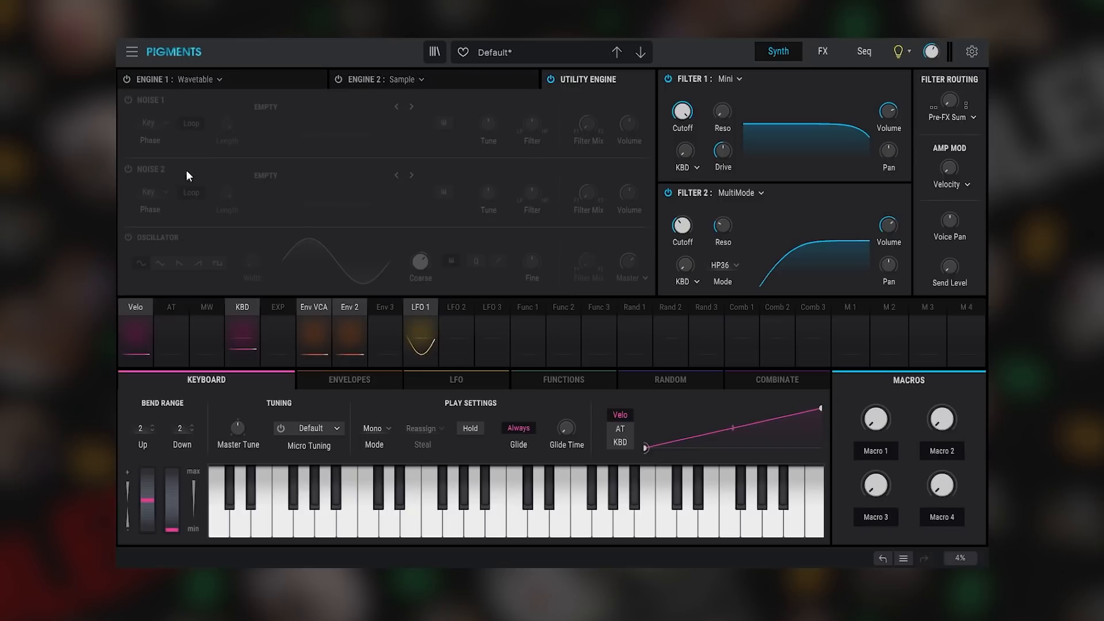
left_click(131, 99)
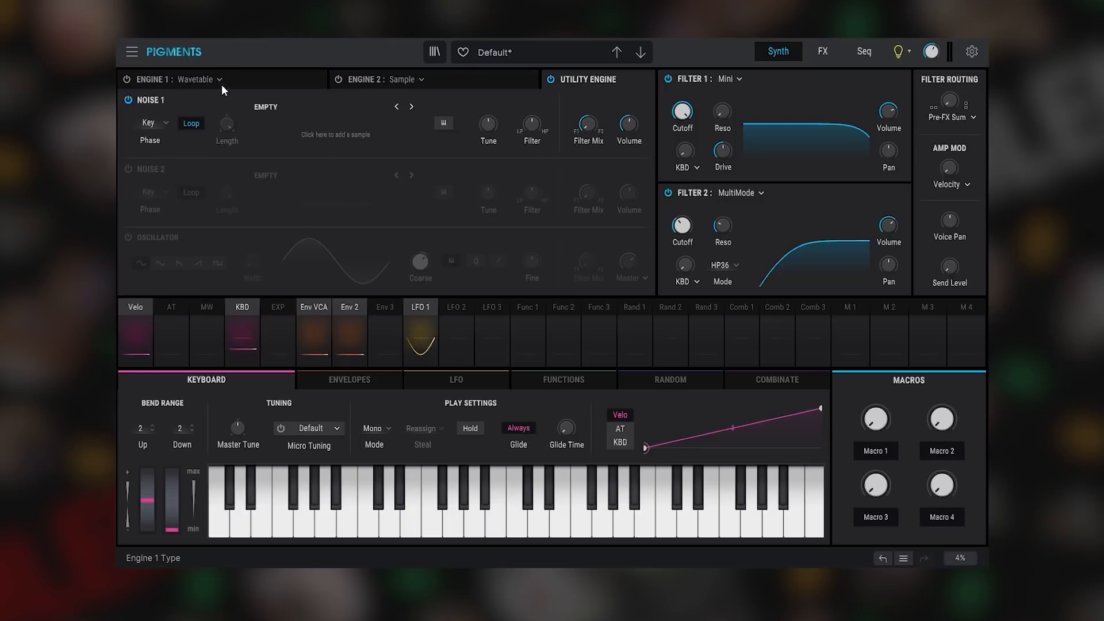
left_click(127, 168)
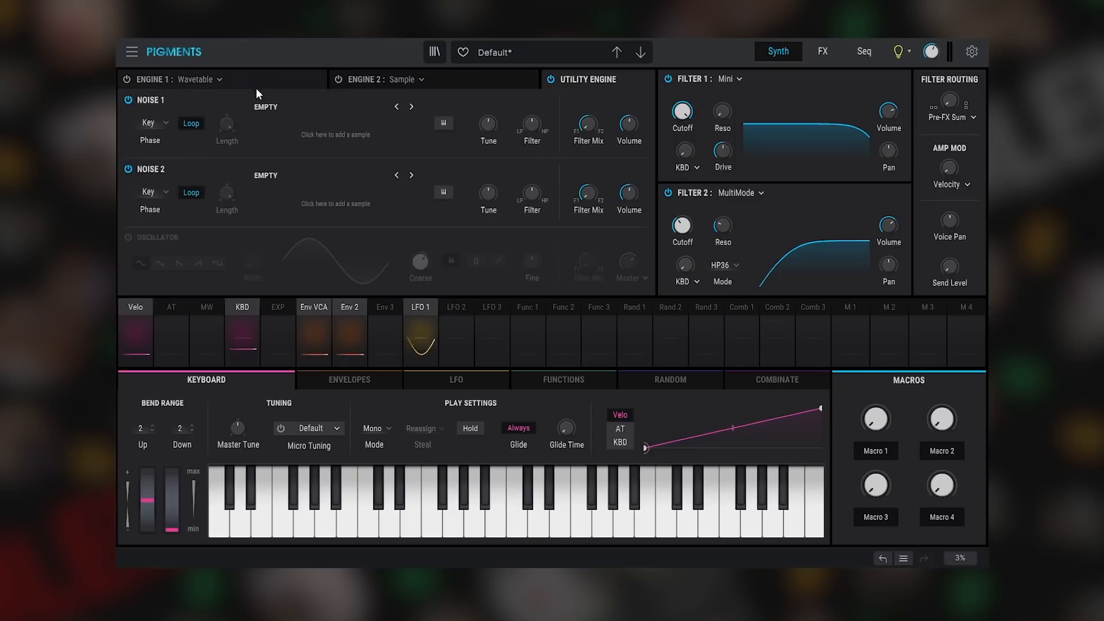
left_click(255, 85)
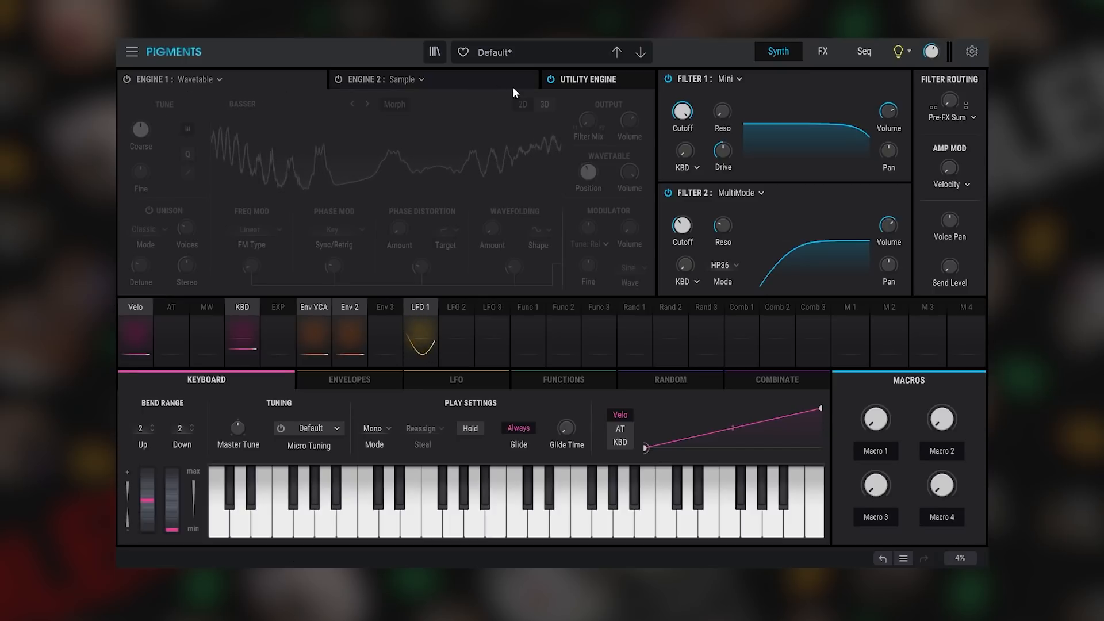
left_click(578, 80)
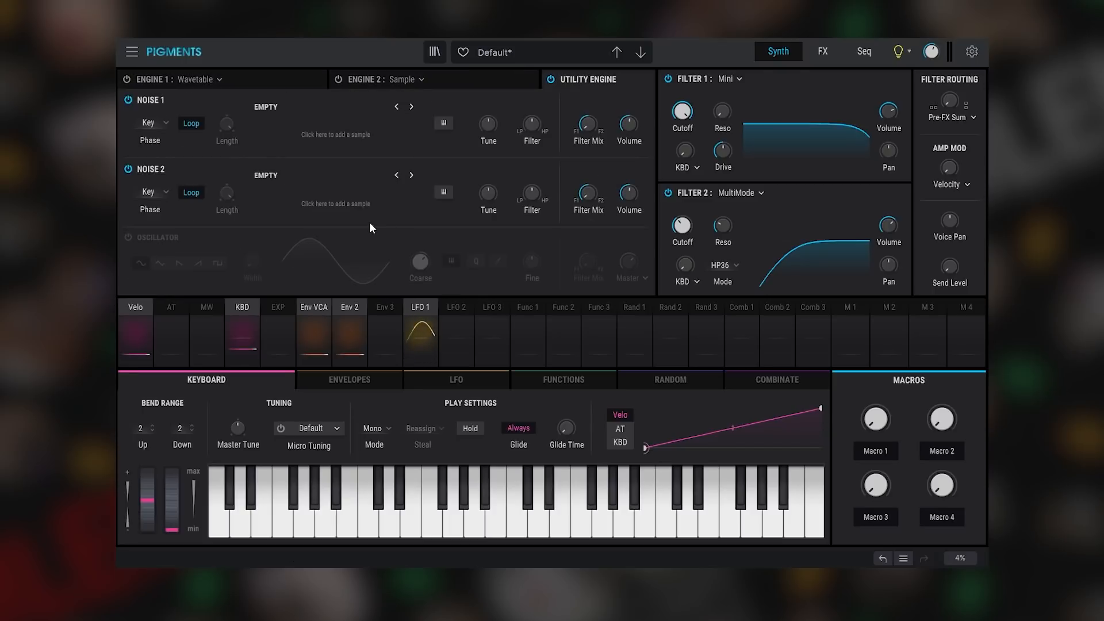
left_click(129, 169)
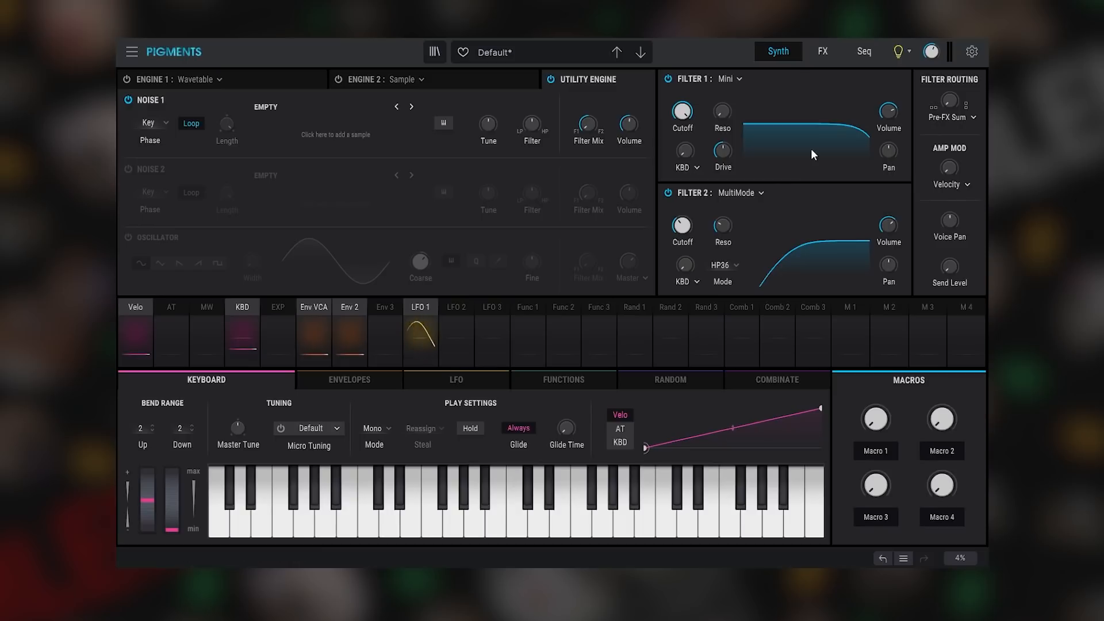
left_click(668, 192)
- Audition After the Fire and load Dark Howl from the Atmos samples into Noise 1
left_click(333, 118)
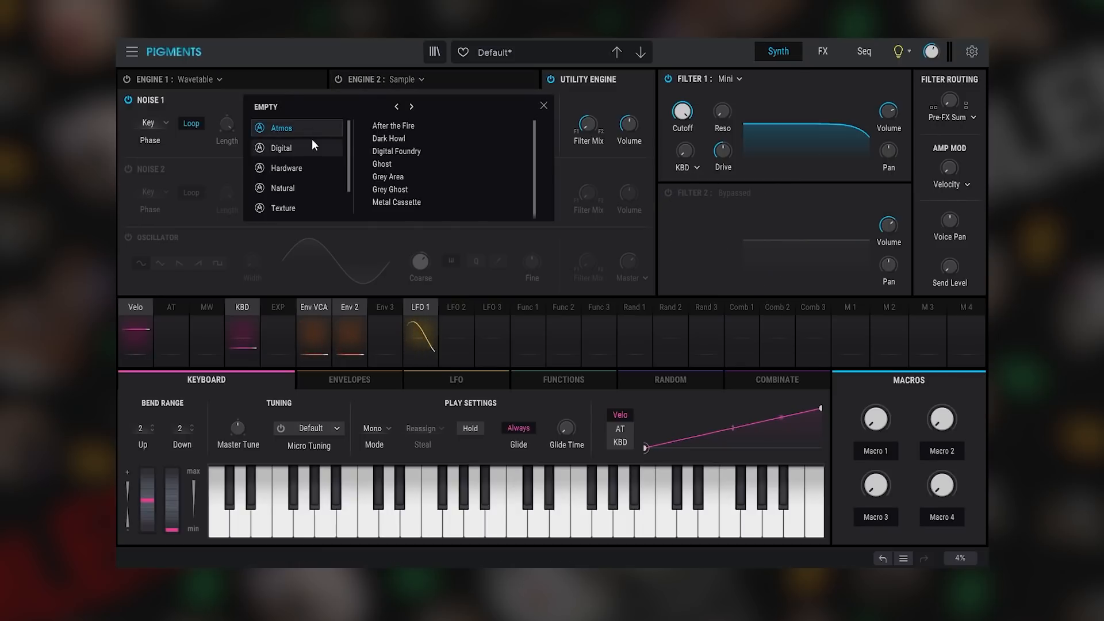
left_click(378, 125)
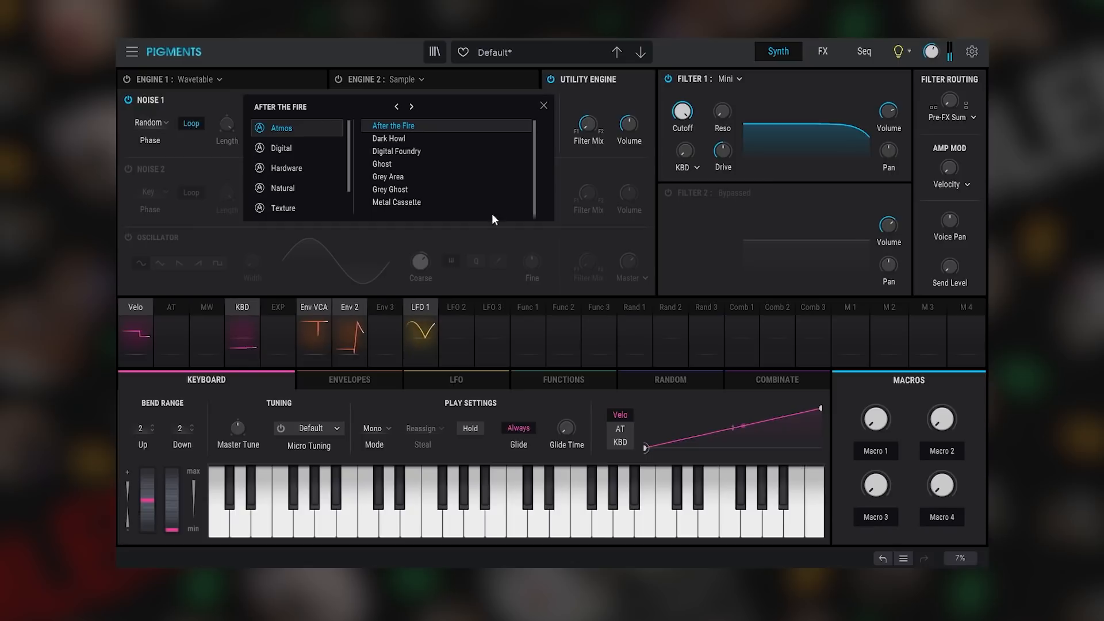
left_click(415, 137)
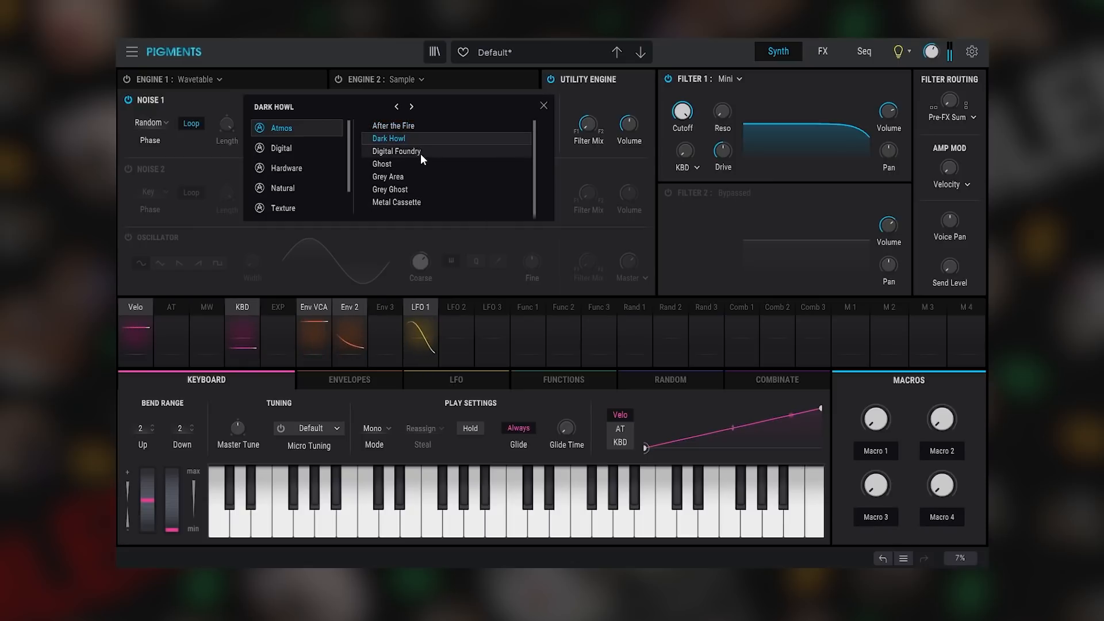
left_click(544, 106)
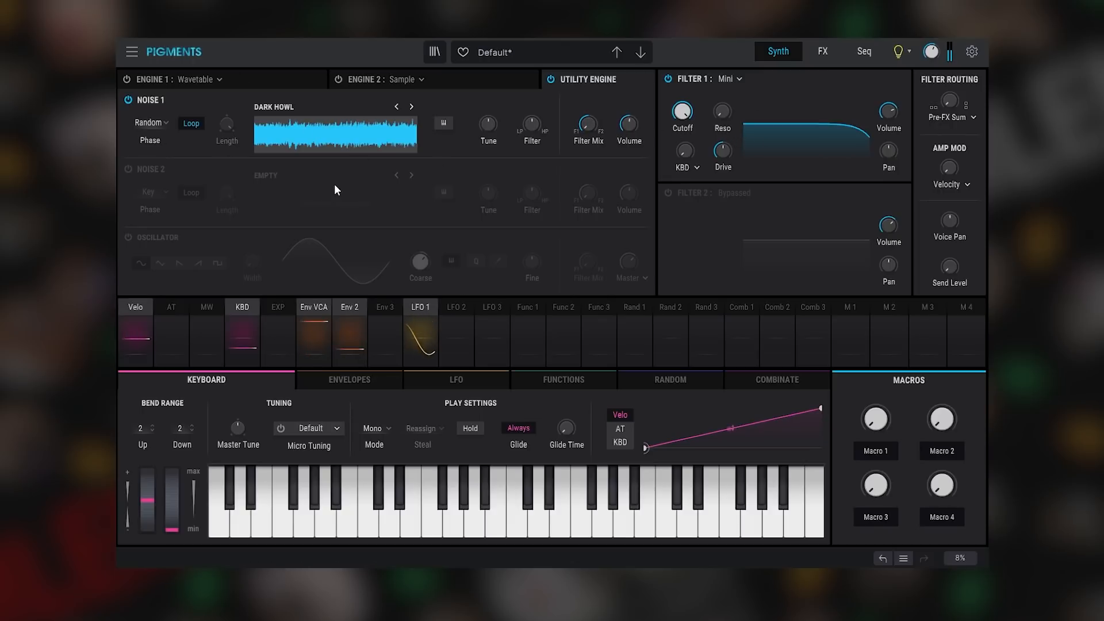
- Try out Noise 1's filter amount and switch its sample to Digital Foundry
left_click(164, 77)
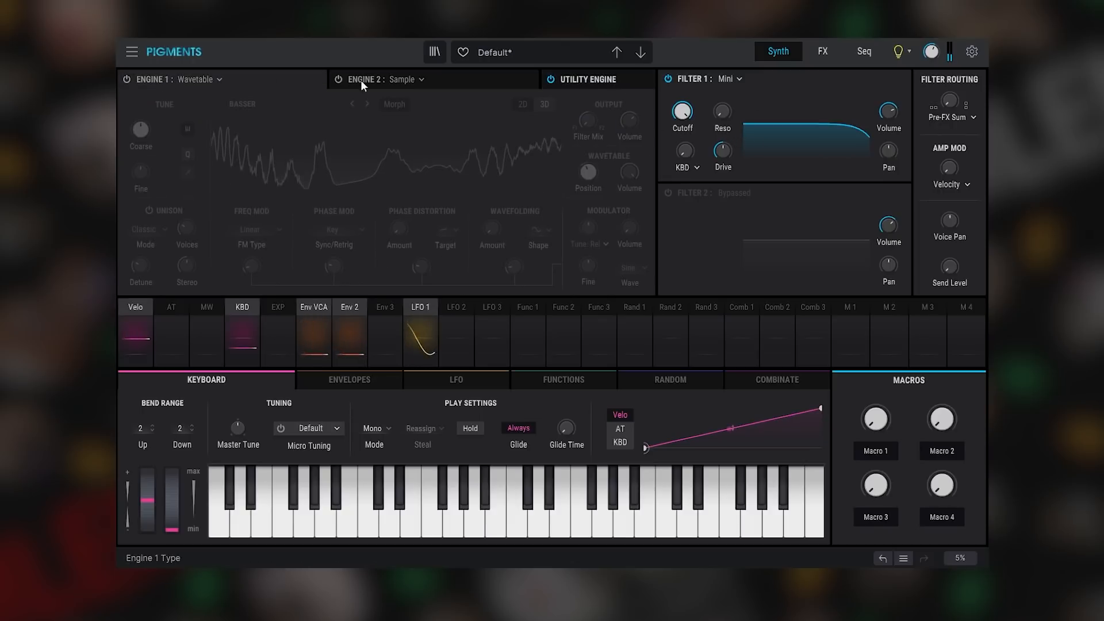
left_click(575, 87)
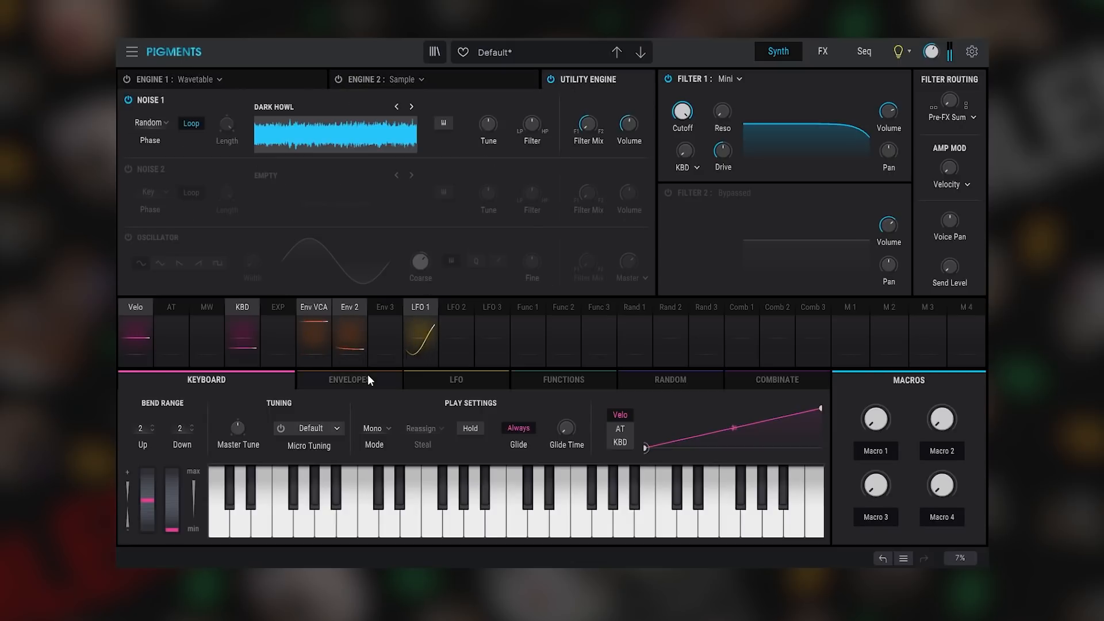
left_click_drag(531, 124, 588, 86)
left_click(412, 106)
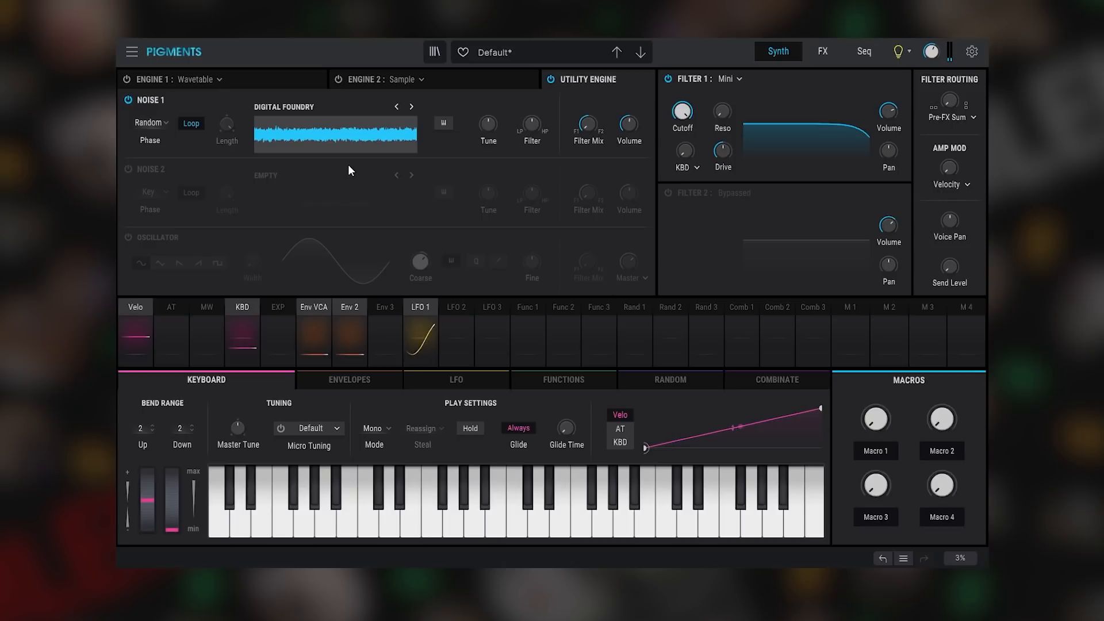
- Draw three full-height square pulses in Function 1, spaced a quarter cycle apart and dropping to zero level between them
left_click(525, 310)
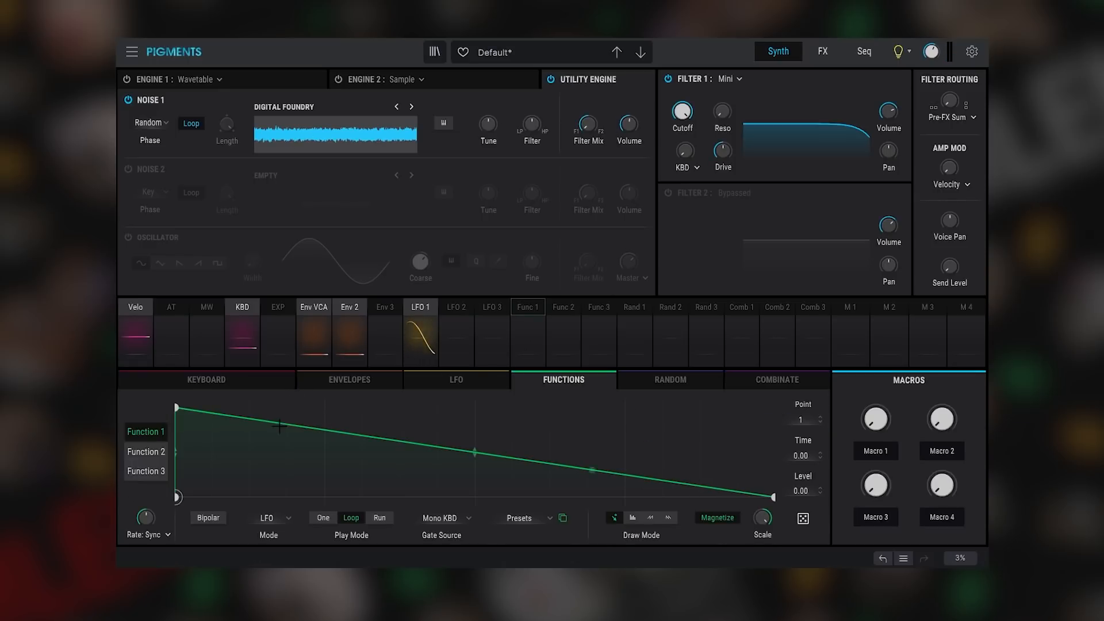
left_click_drag(251, 422, 257, 513)
mouse_move(348, 496)
left_mouse_down()
mouse_move(332, 407)
mouse_move(315, 438)
mouse_move(332, 496)
left_mouse_up()
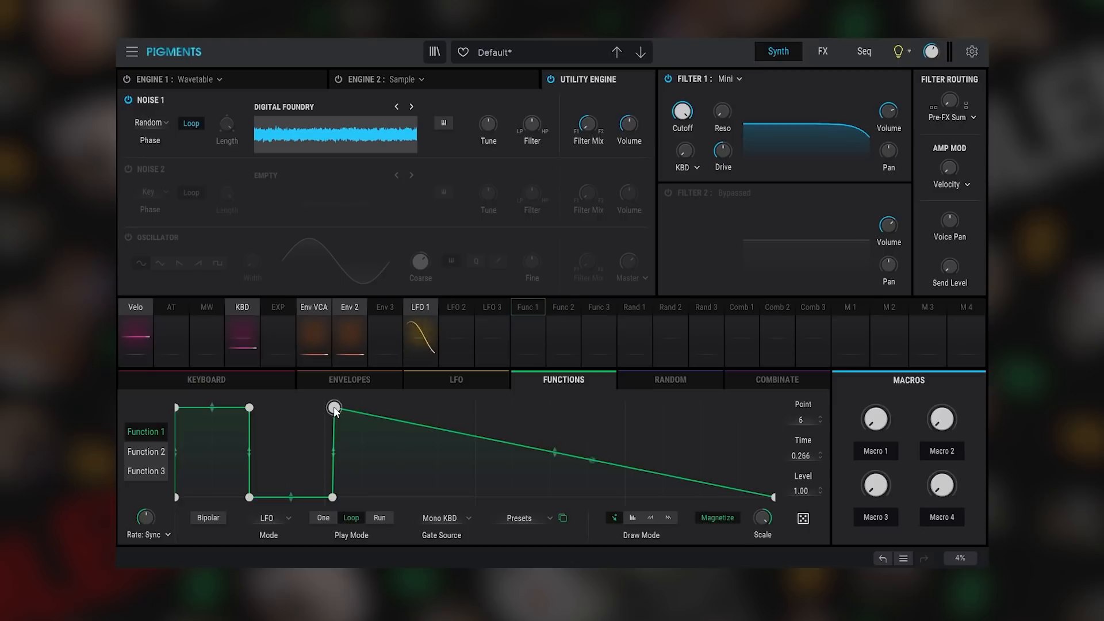
left_click_drag(334, 408, 326, 406)
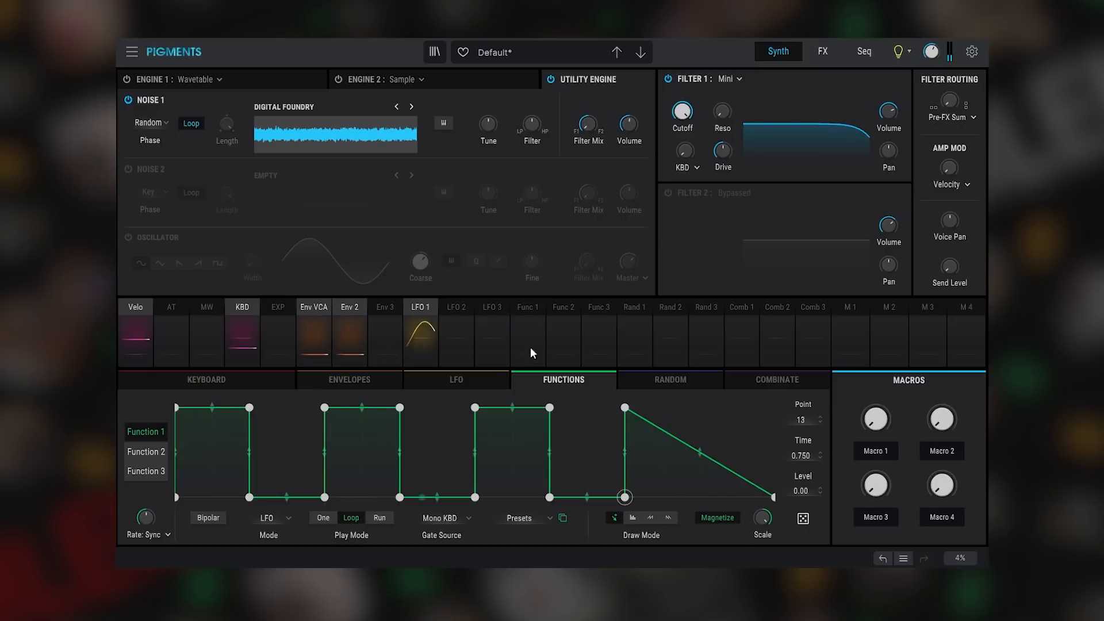
- Try modulating Noise 1's tune with Function 1 at an amount of 1.00
left_click(529, 308)
left_click_drag(487, 117, 487, 142)
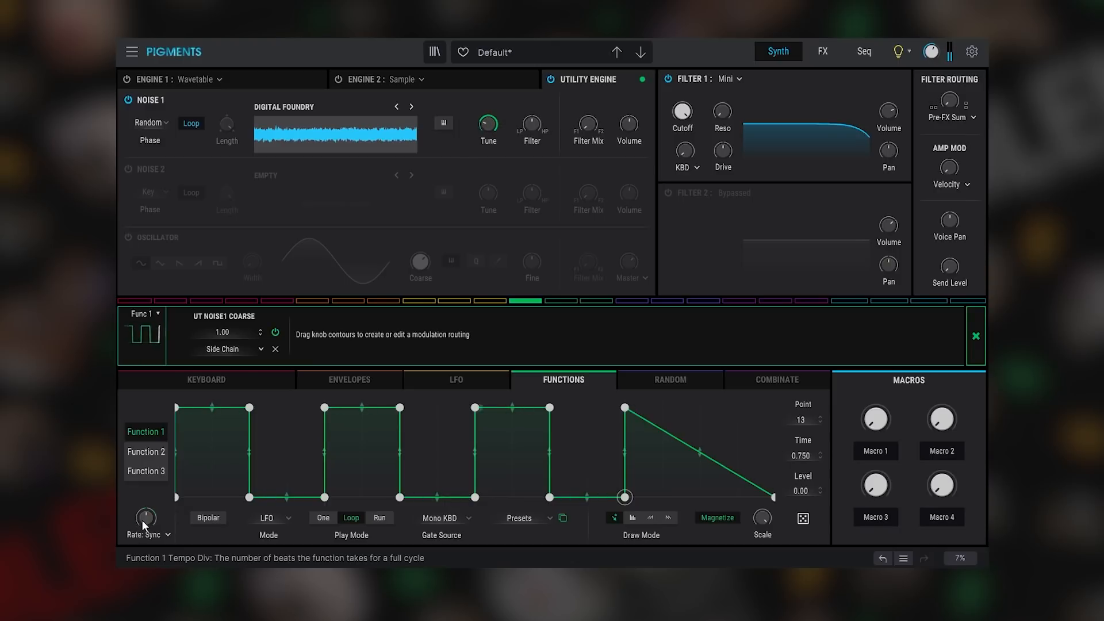
mouse_move(146, 517)
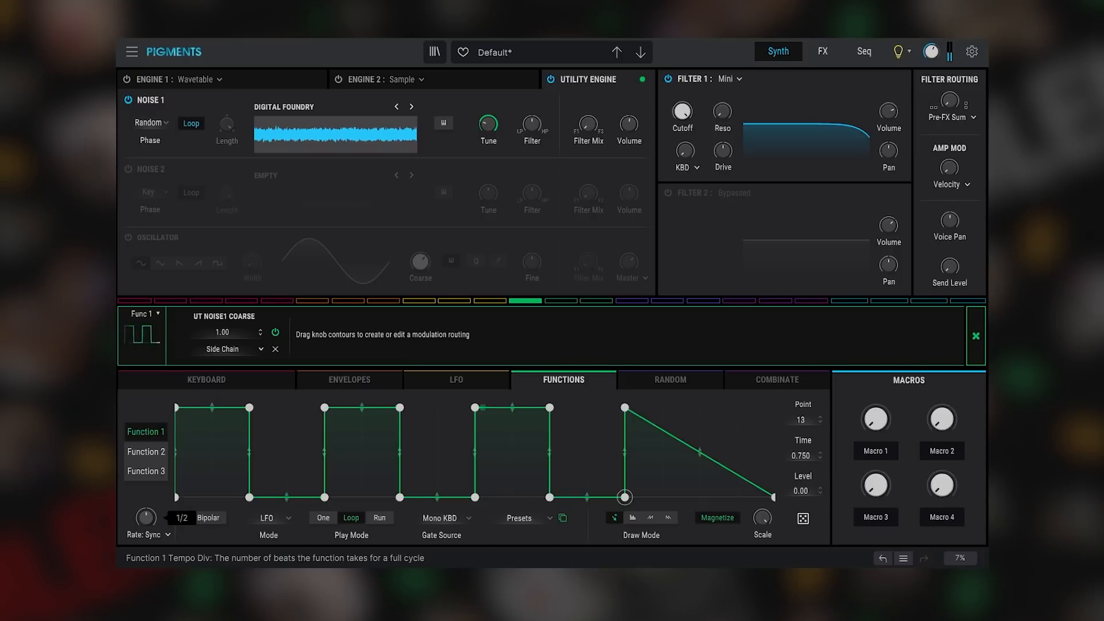
- Add a zero-level point at time 0.063 in Function 1 and reroute the function from Noise 1's tune to its filter
left_click(212, 496)
left_click(276, 349)
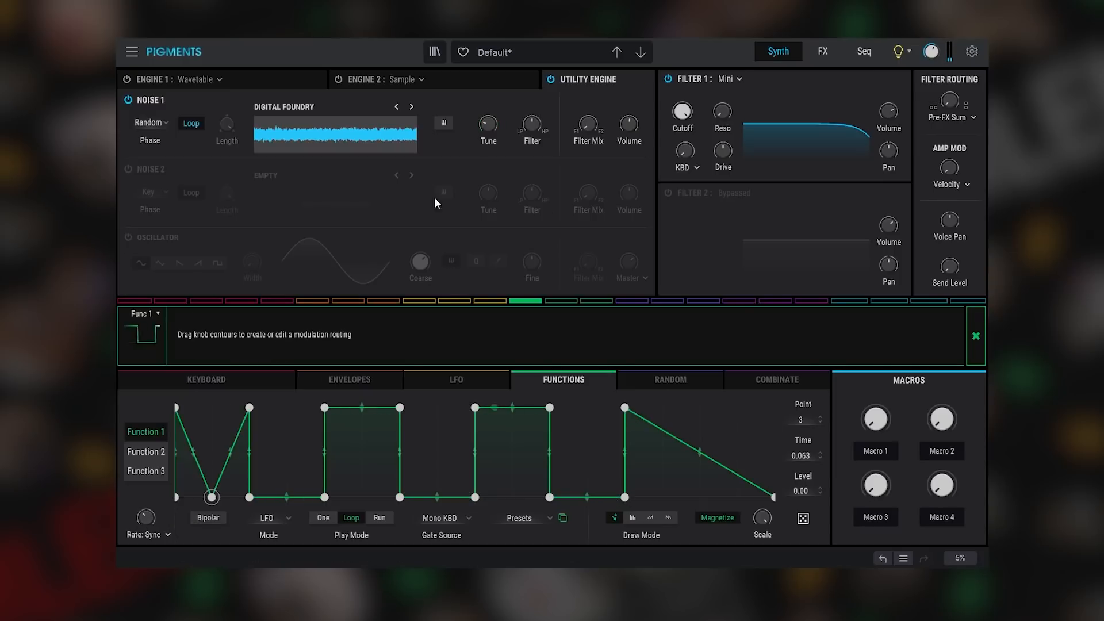
mouse_move(519, 130)
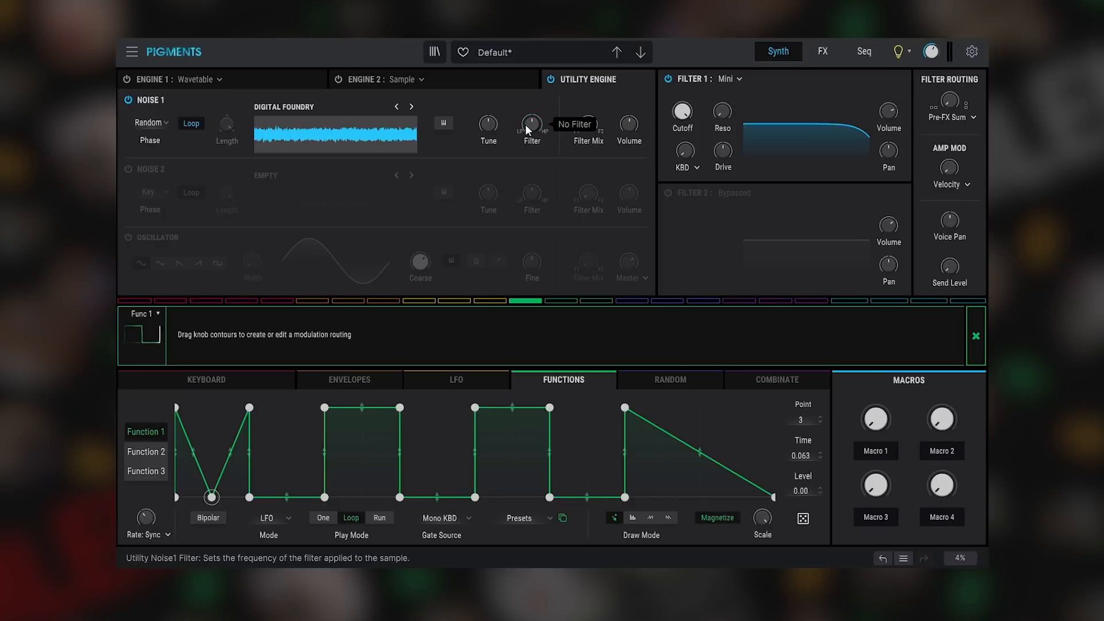
left_click_drag(520, 131, 521, 110)
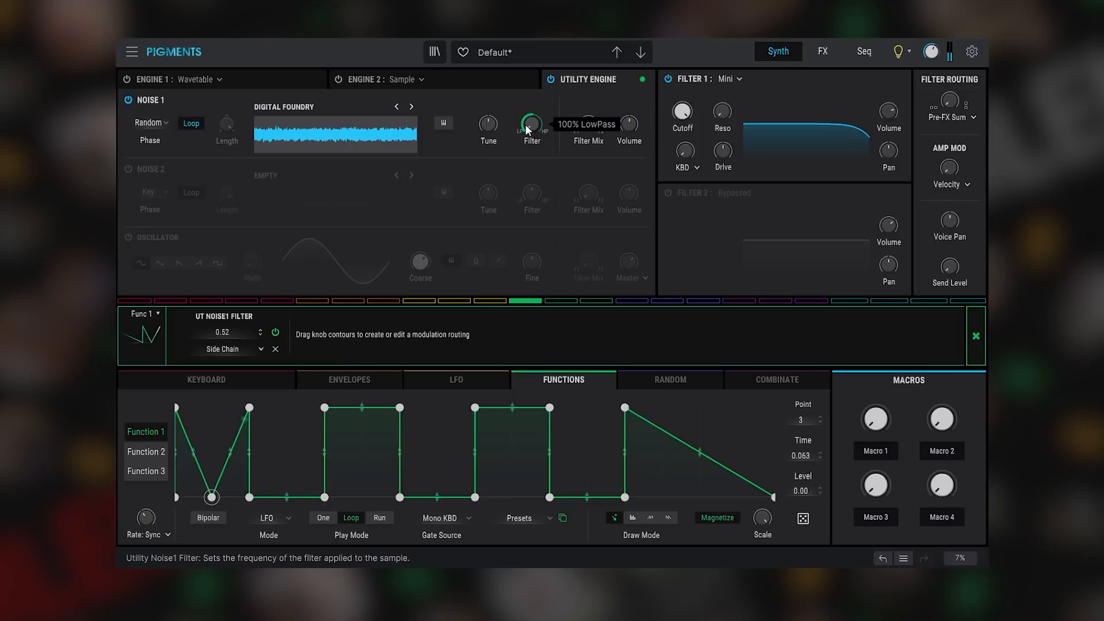
left_click_drag(522, 121, 522, 105)
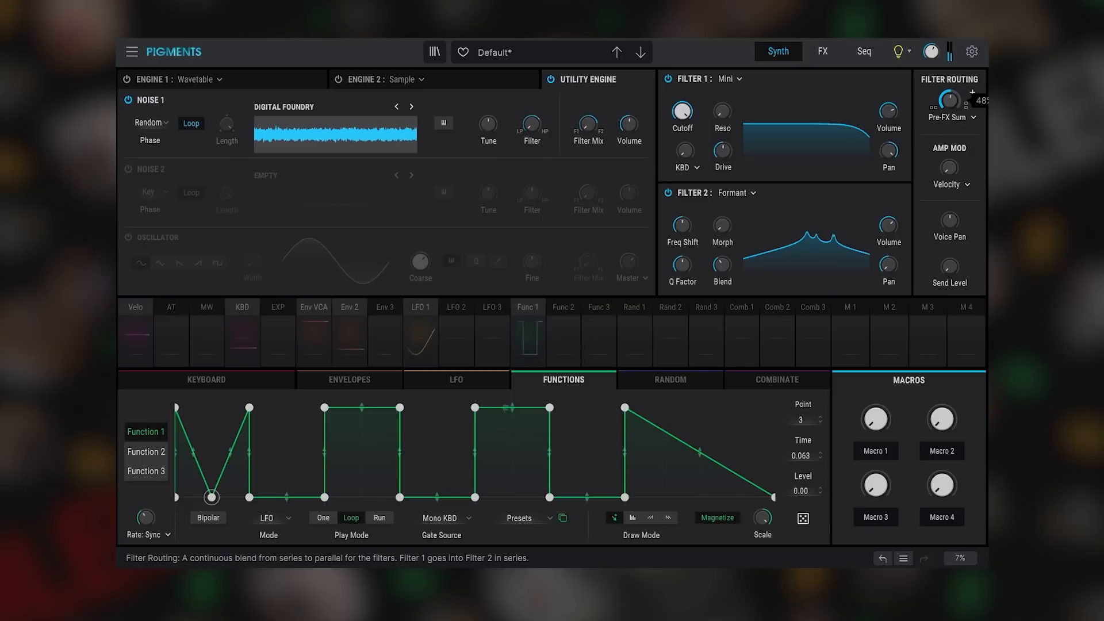
- Try out Filter 1's cutoff, resonance and volume and Filter 2's frequency shift, and toggle Noise 1's keyboard tracking
left_click_drag(722, 111, 723, 67)
left_click_drag(682, 111, 682, 134)
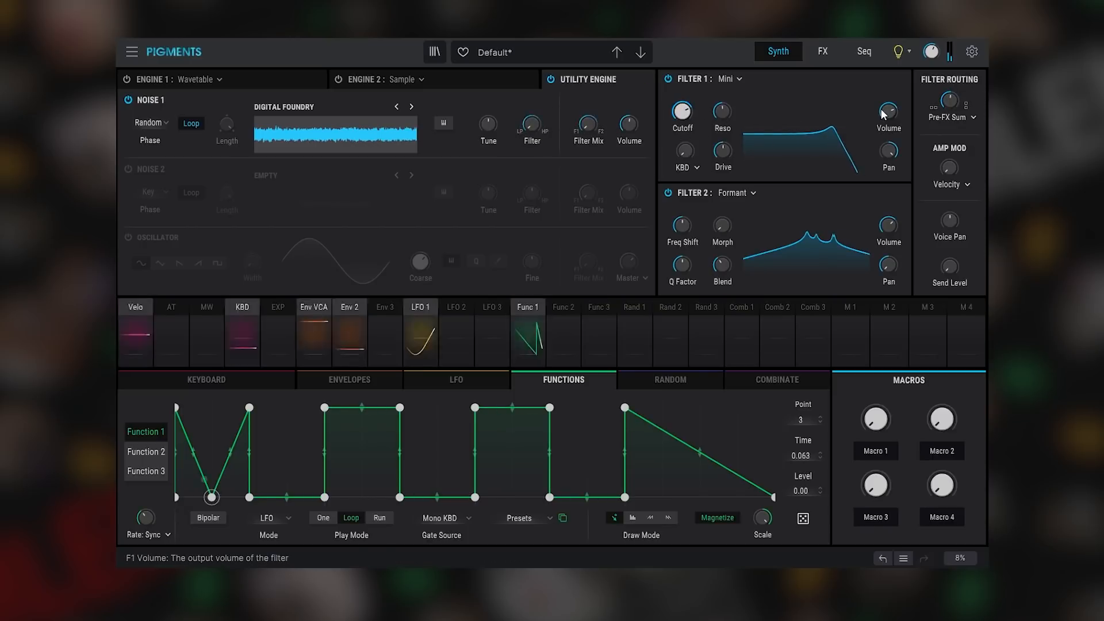
left_click_drag(885, 111, 885, 99)
left_click_drag(722, 111, 723, 144)
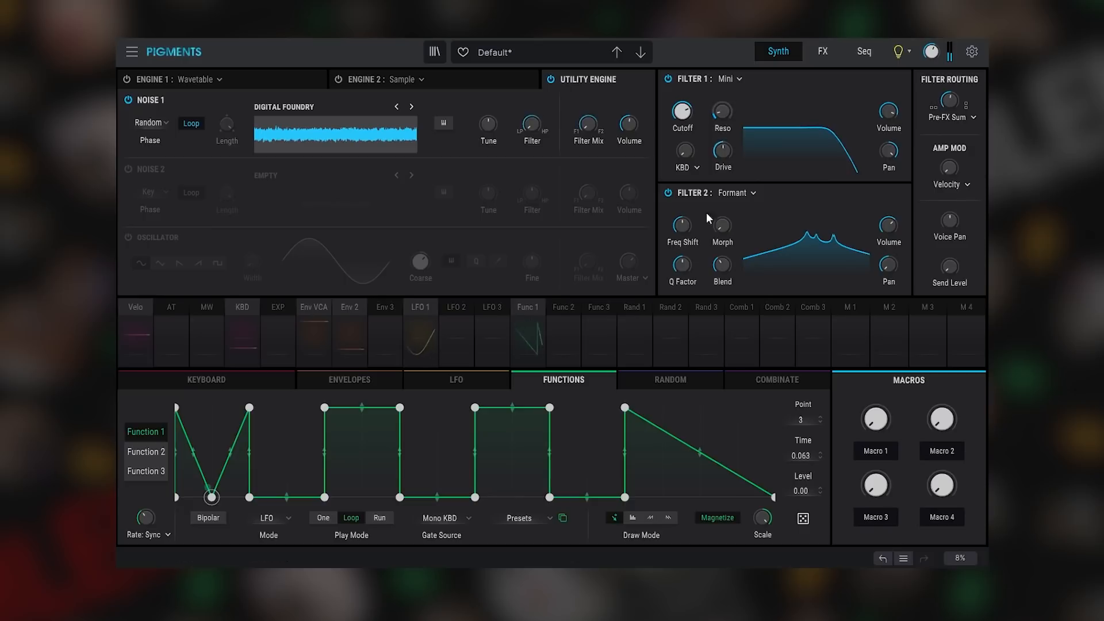
mouse_move(682, 224)
left_mouse_down()
mouse_move(682, 203)
mouse_move(682, 217)
left_mouse_up()
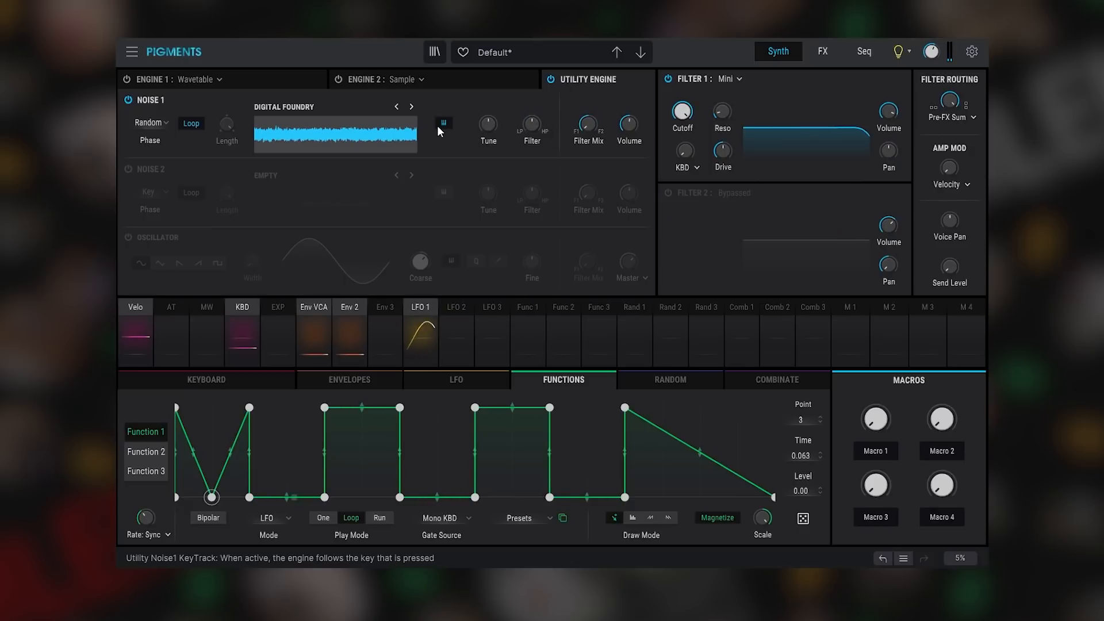
left_click(443, 122)
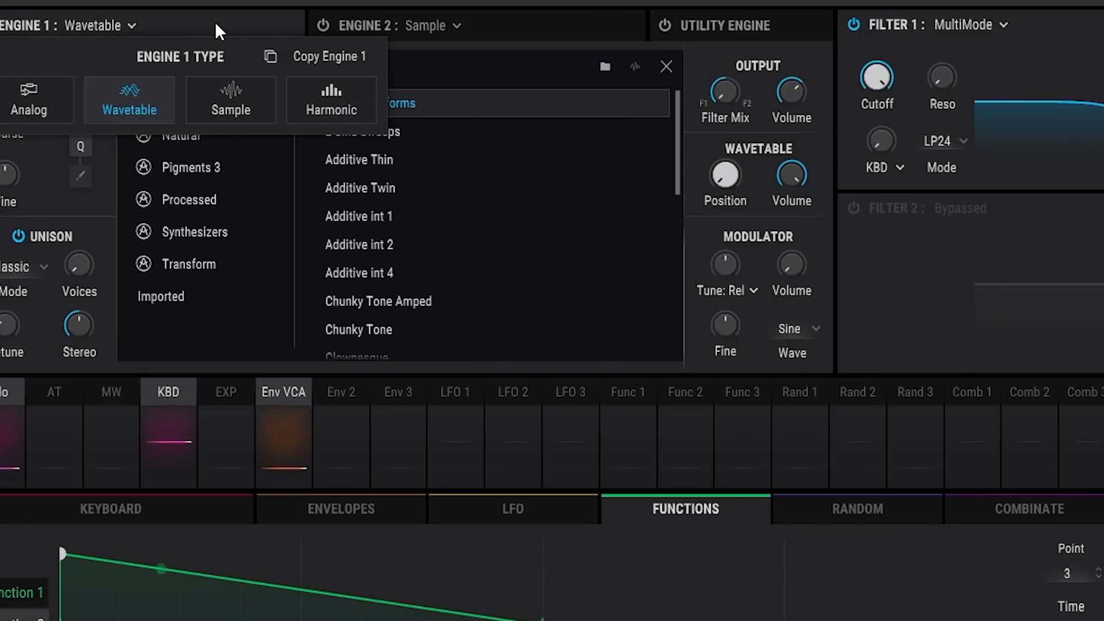
- Keep Engine 1 on the Basic Waveforms wavetable and move its position to the triangle wave
left_click(215, 23)
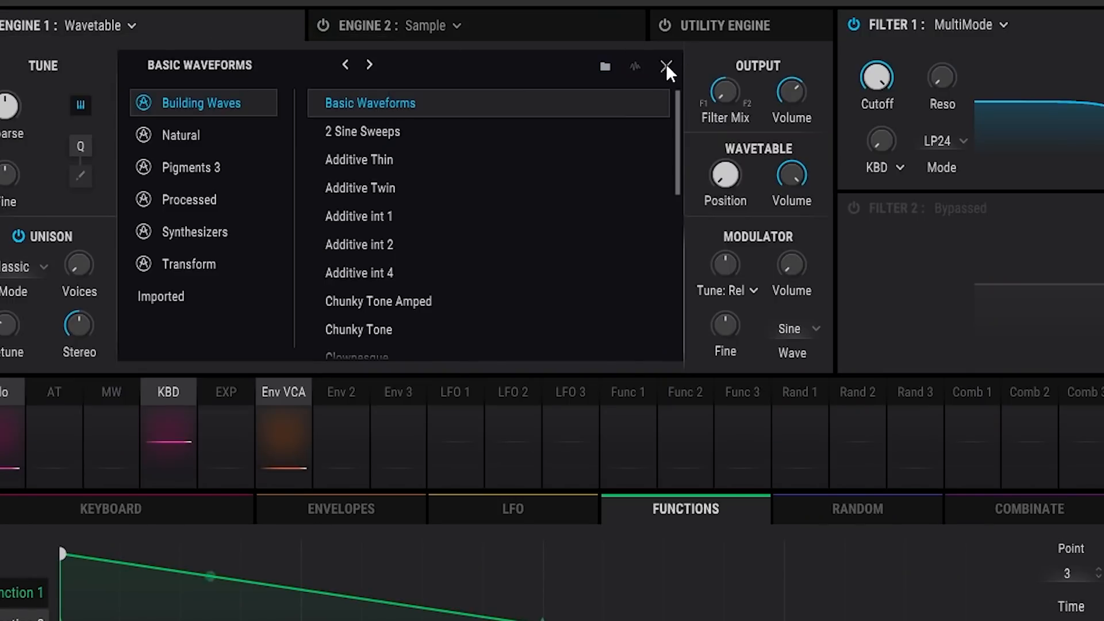
left_click(665, 66)
left_click_drag(725, 175, 724, 157)
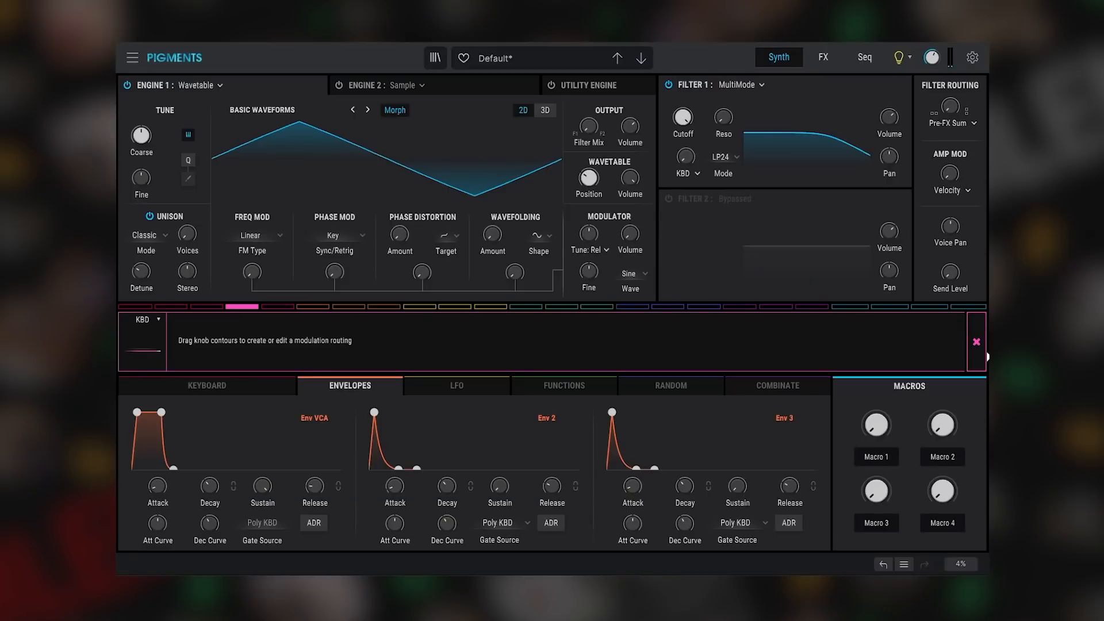
- Set the keyboard play mode to Legato
left_click(977, 348)
left_click(242, 360)
left_click(373, 434)
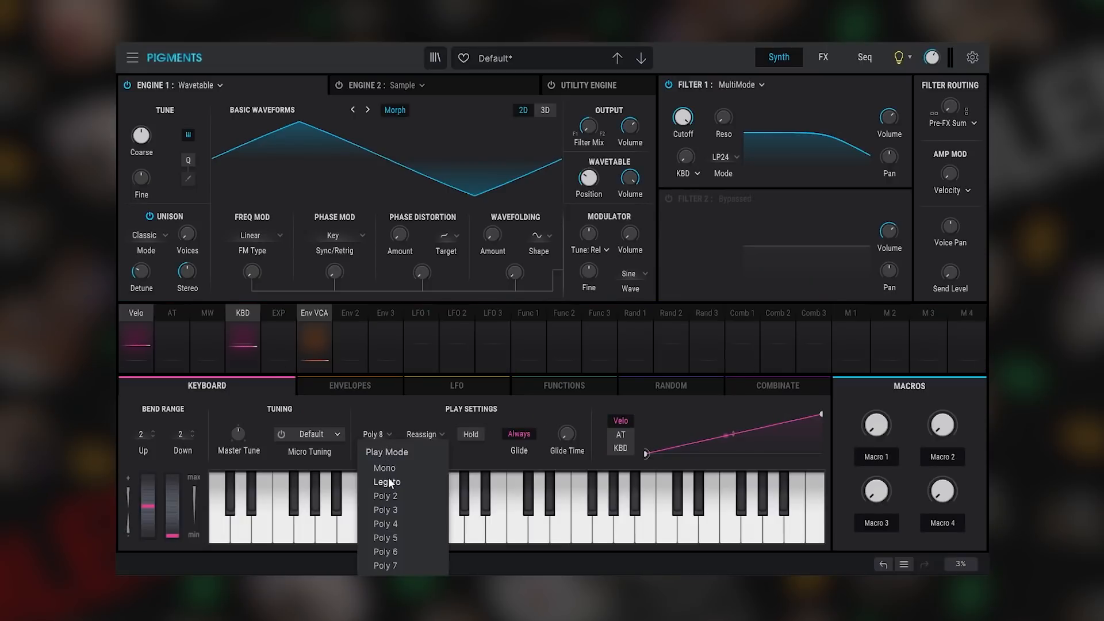
left_click(387, 481)
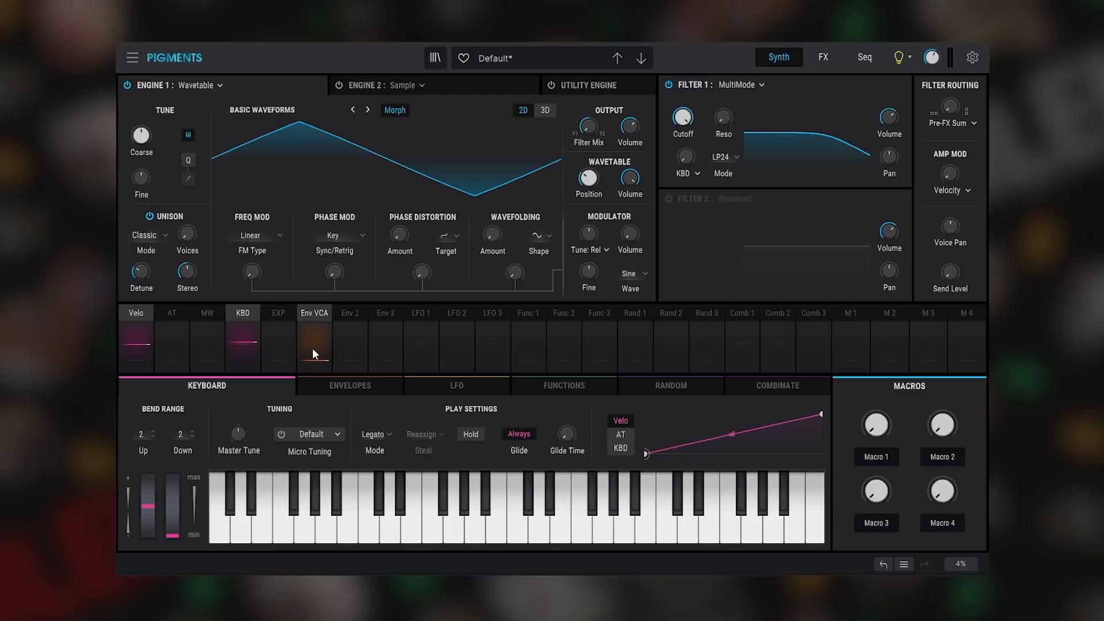
- Lengthen the release of Env VCA slightly
left_click(354, 360)
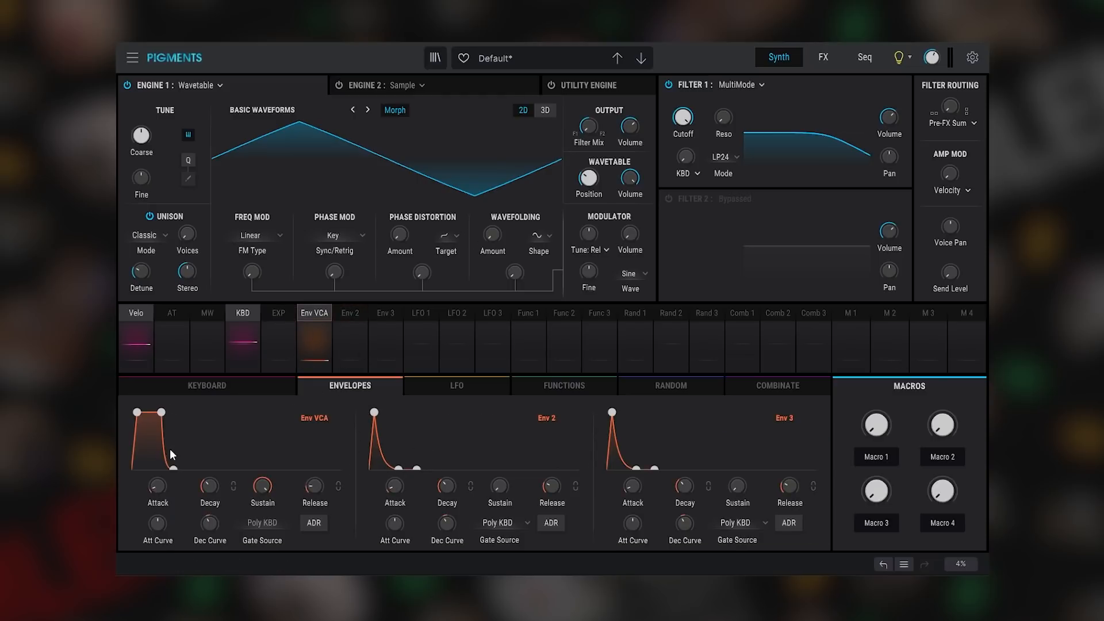
left_click_drag(174, 468, 188, 471)
- Modulate Engine 1's fine tuning with LFO 2 at an amount of 0.19
left_click(493, 383)
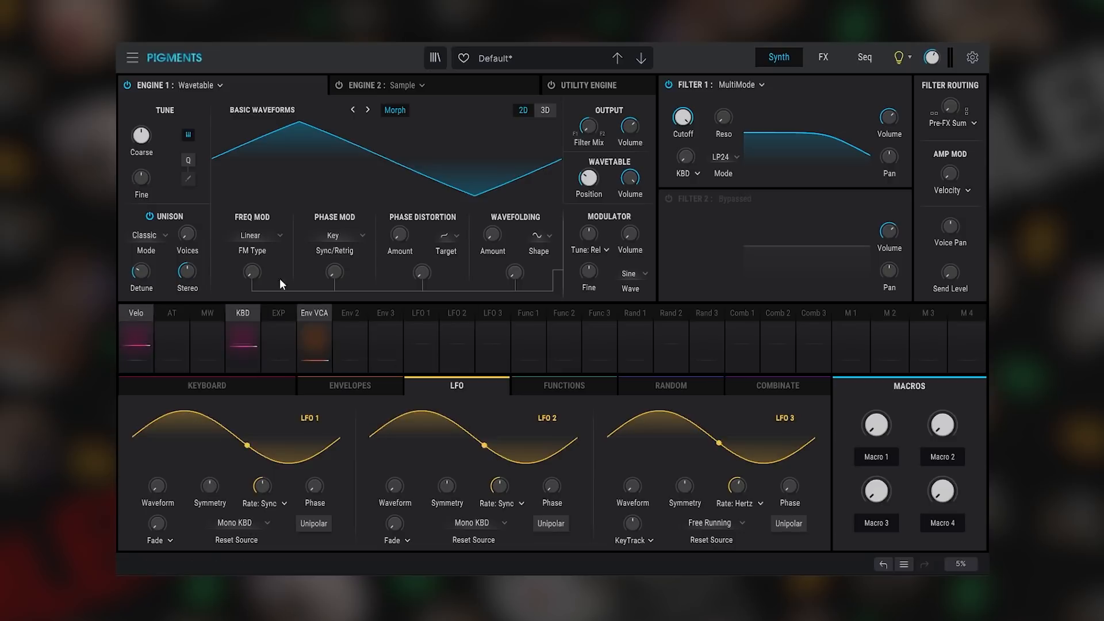
left_click(456, 338)
left_click_drag(142, 168, 142, 147)
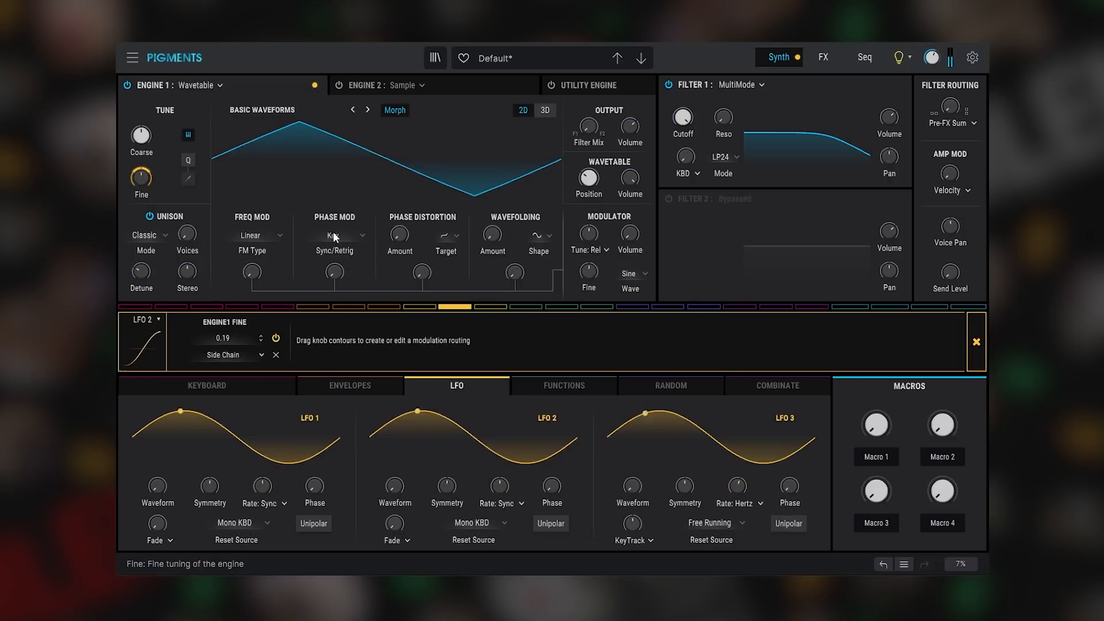
left_click(976, 342)
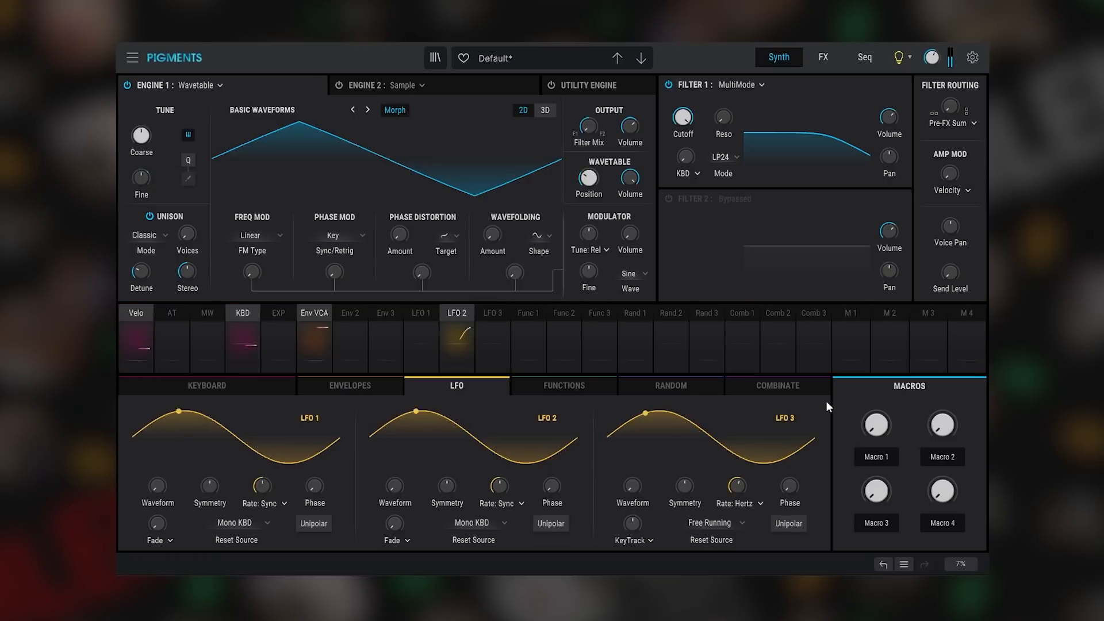
- Switch LFO 2's rate to hertz at 4.00 Hz and give the LFO a fade-in
left_click(505, 507)
left_click(414, 476)
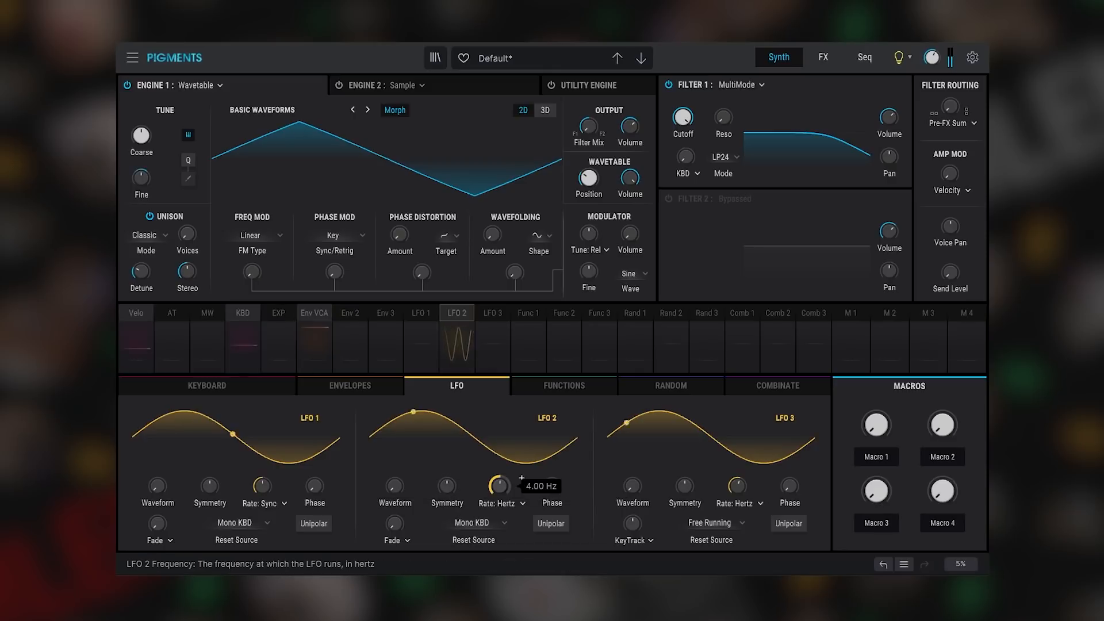
mouse_move(401, 524)
left_mouse_down()
mouse_move(412, 515)
mouse_move(398, 522)
left_mouse_up()
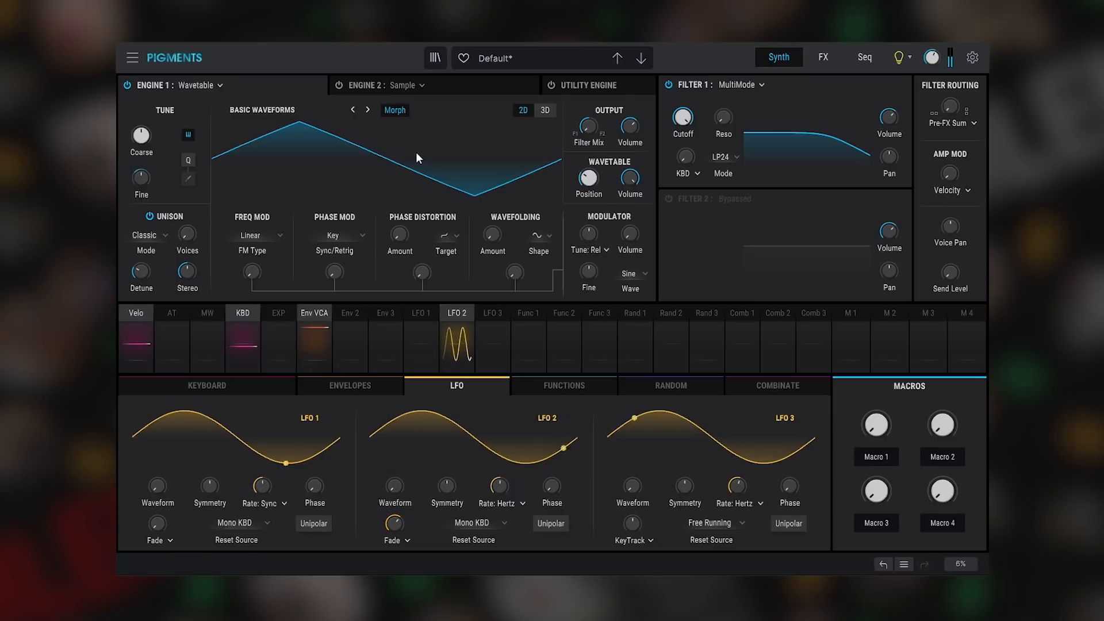
- Turn on the utility engine with only Noise 1 active, switching off Noise 2 and the oscillator
left_click(594, 85)
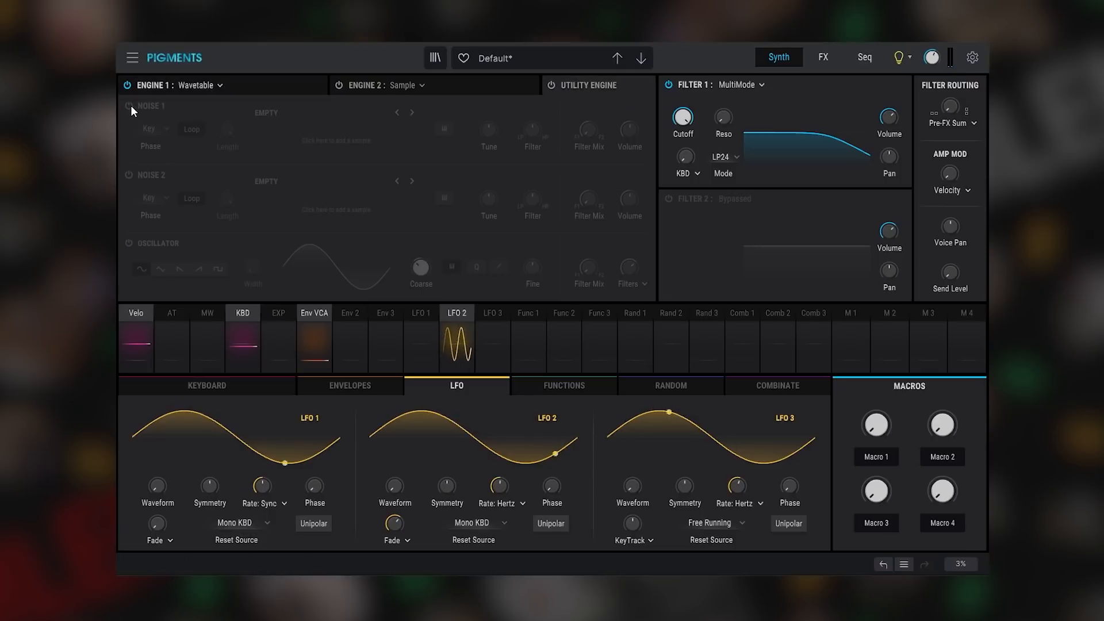
left_click(551, 84)
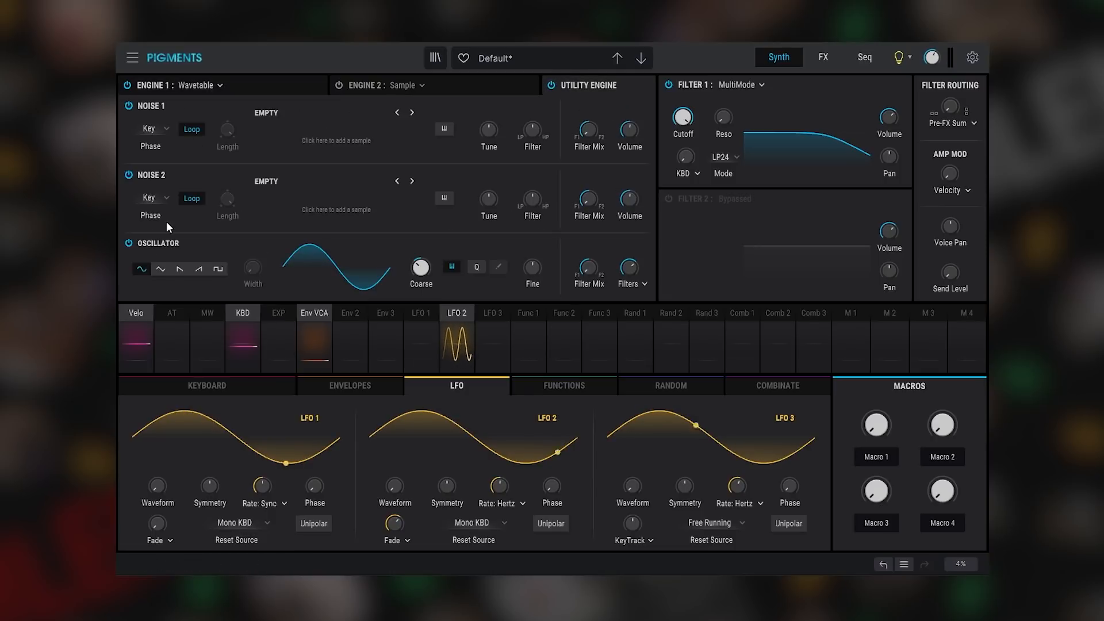
left_click(129, 244)
left_click(128, 175)
- Load the White Noise (Wide) sample into Noise 1
left_click(339, 138)
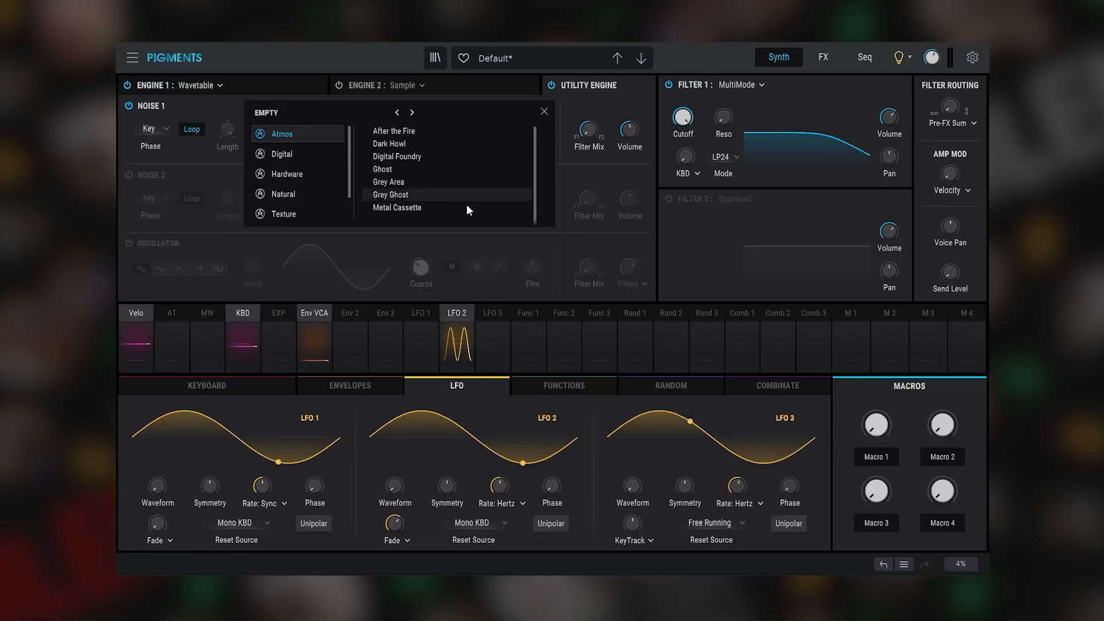
left_click(284, 154)
scroll(443, 173, "down", 2)
left_click(447, 194)
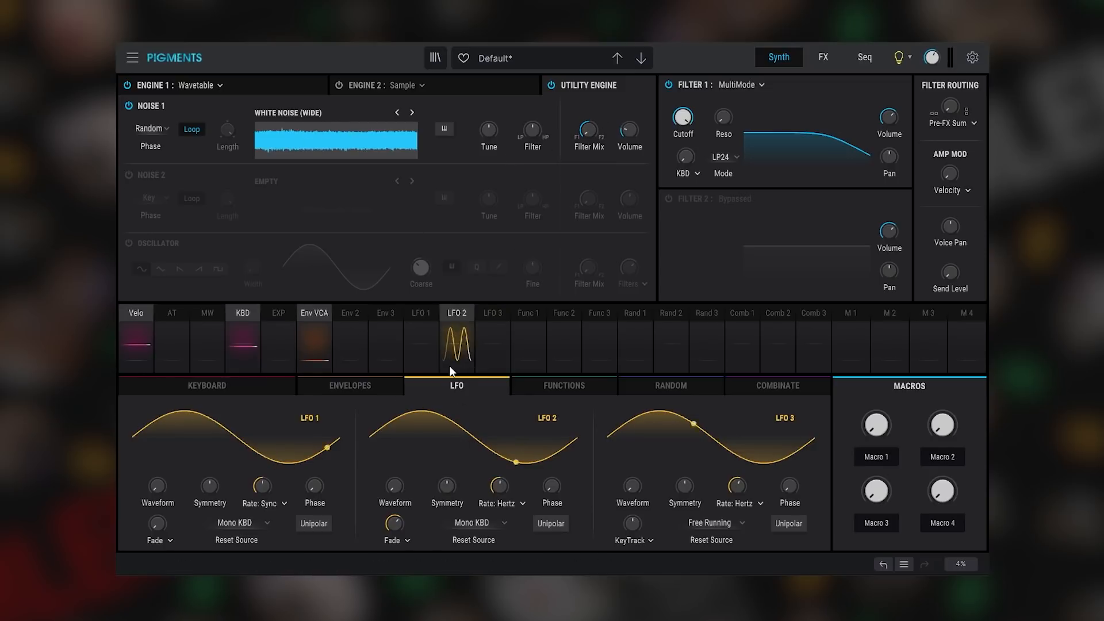
- Modulate Noise 1's volume with LFO 2 at an amount of 0.14
left_click(462, 315)
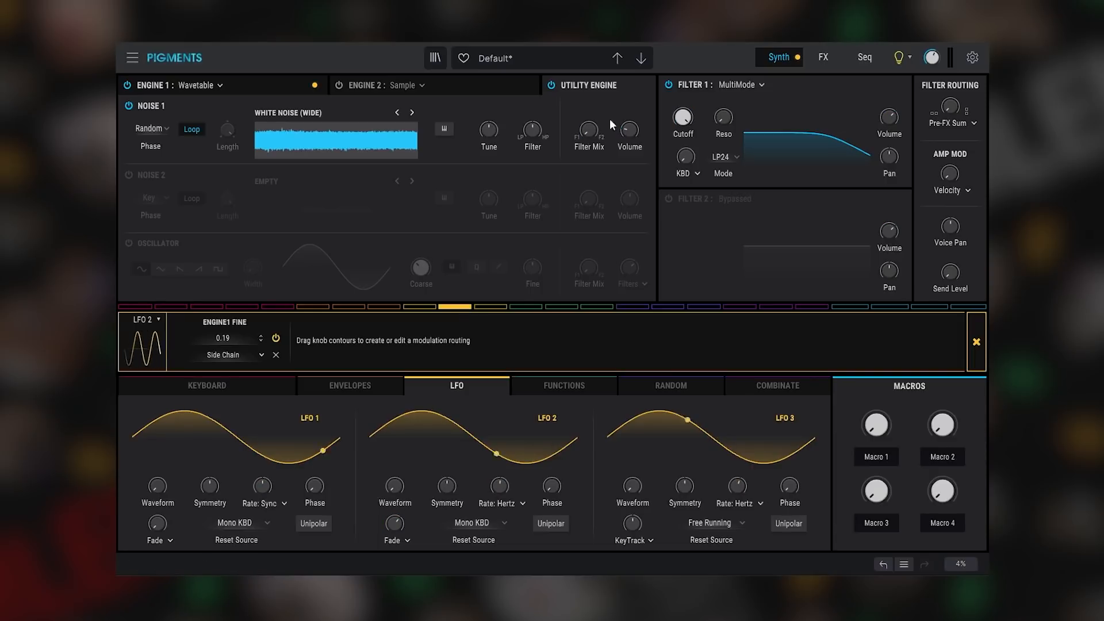
left_click_drag(620, 130, 619, 121)
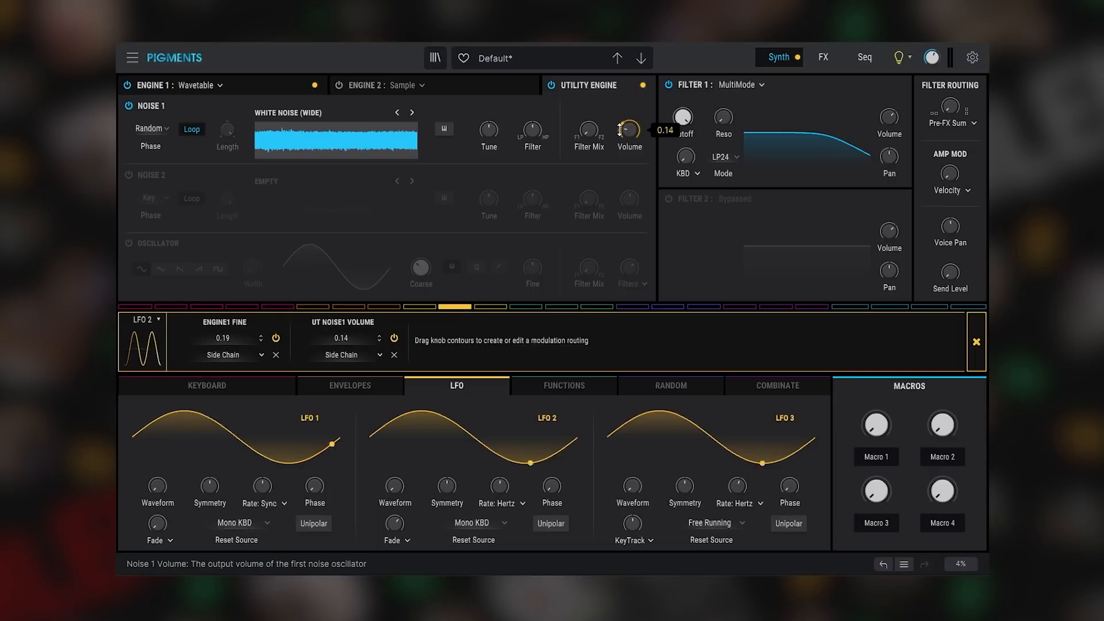
left_click(977, 343)
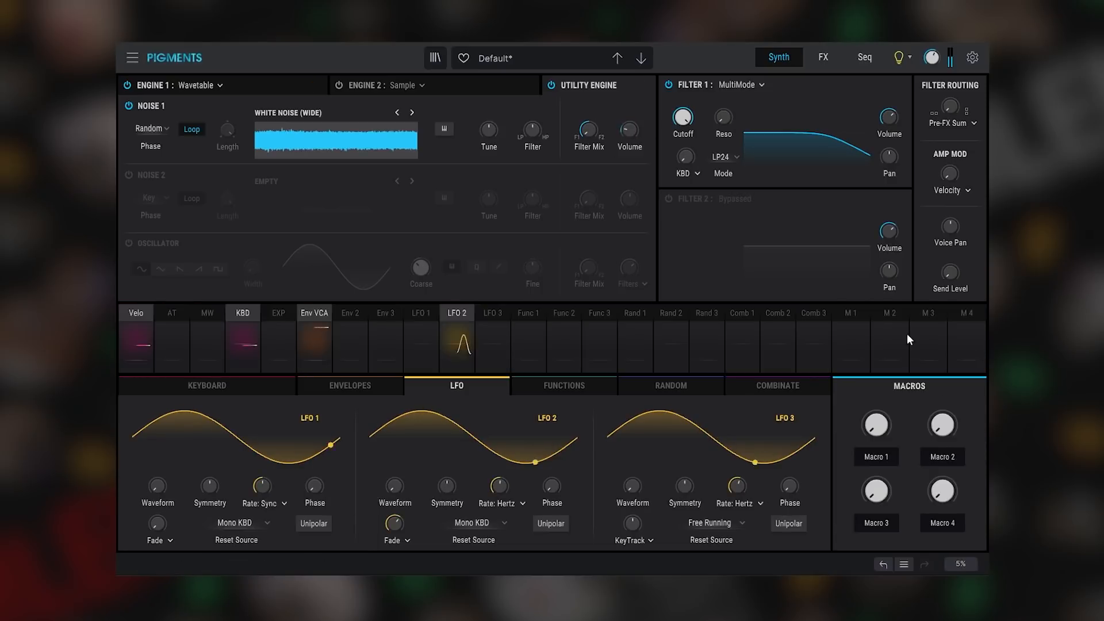
left_click(454, 313)
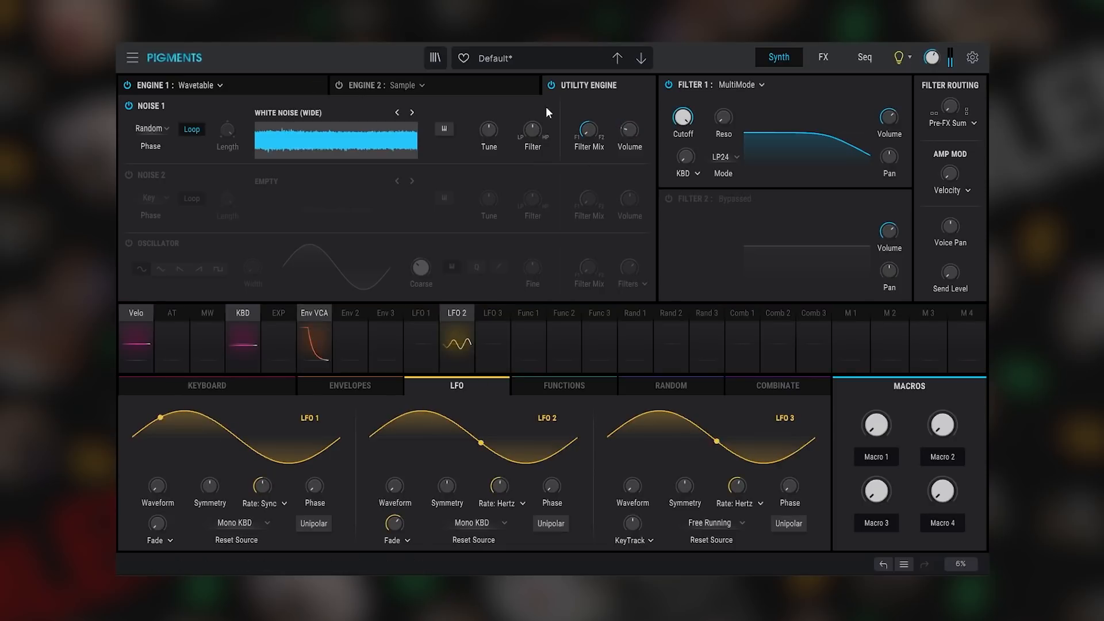
- Modulate Noise 1's volume with Function 1 at 0.29, shaping the function as a one-shot decay that ends slightly above zero
left_click(352, 357)
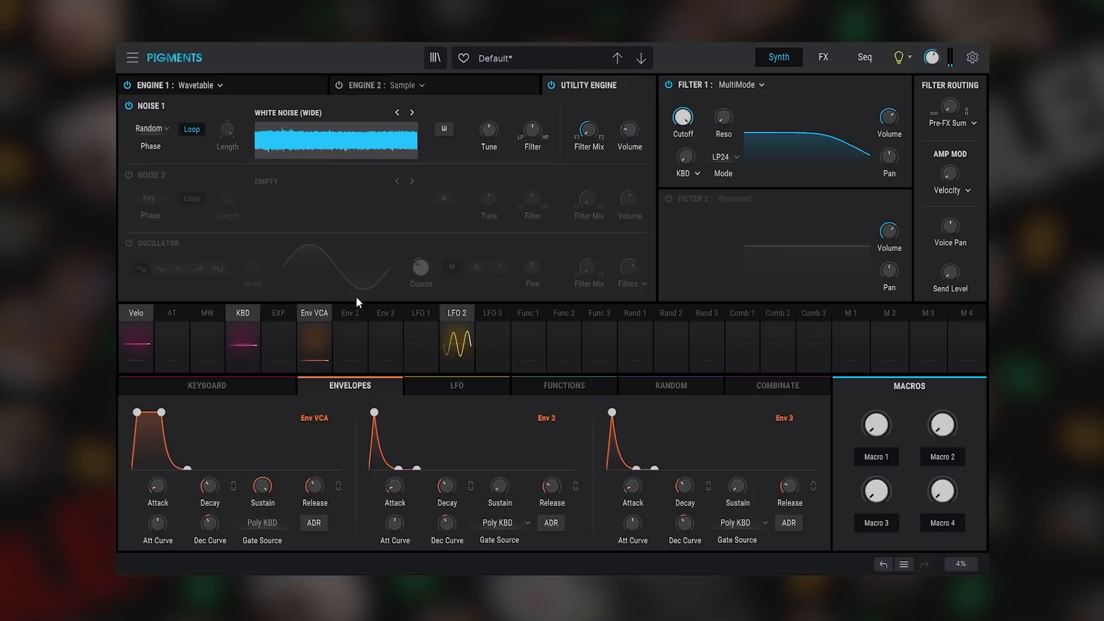
left_click(529, 341)
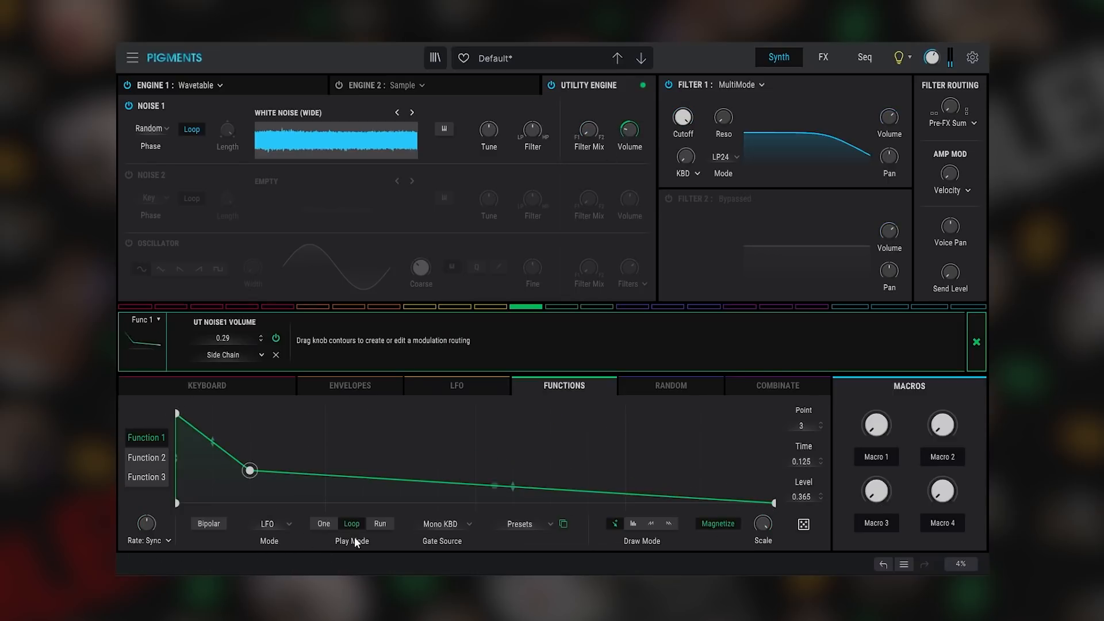
left_click(327, 522)
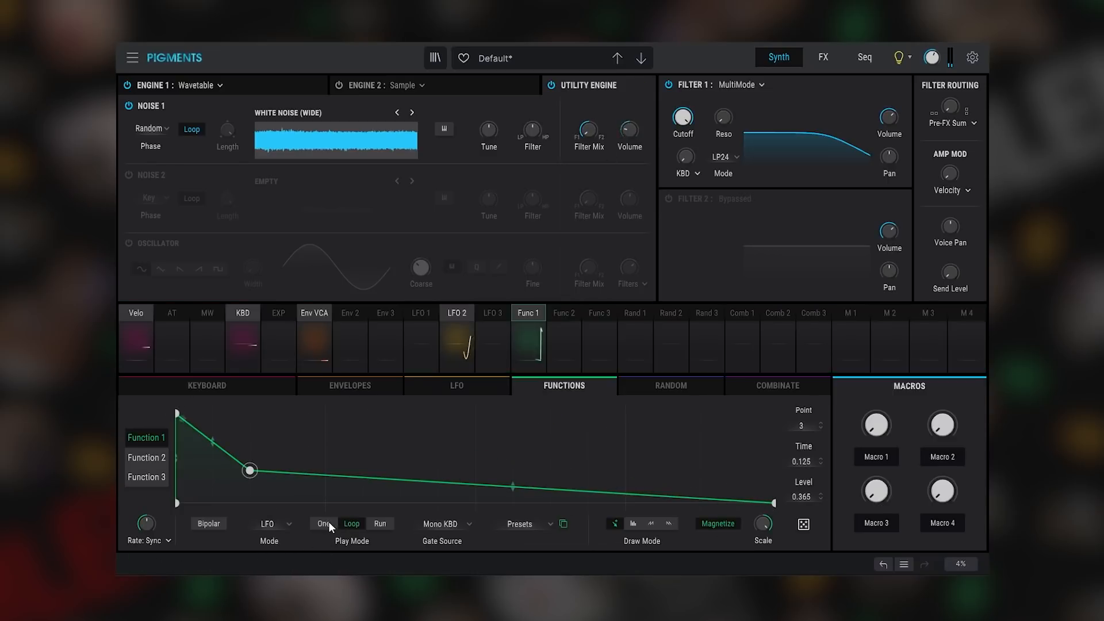
left_click(775, 500)
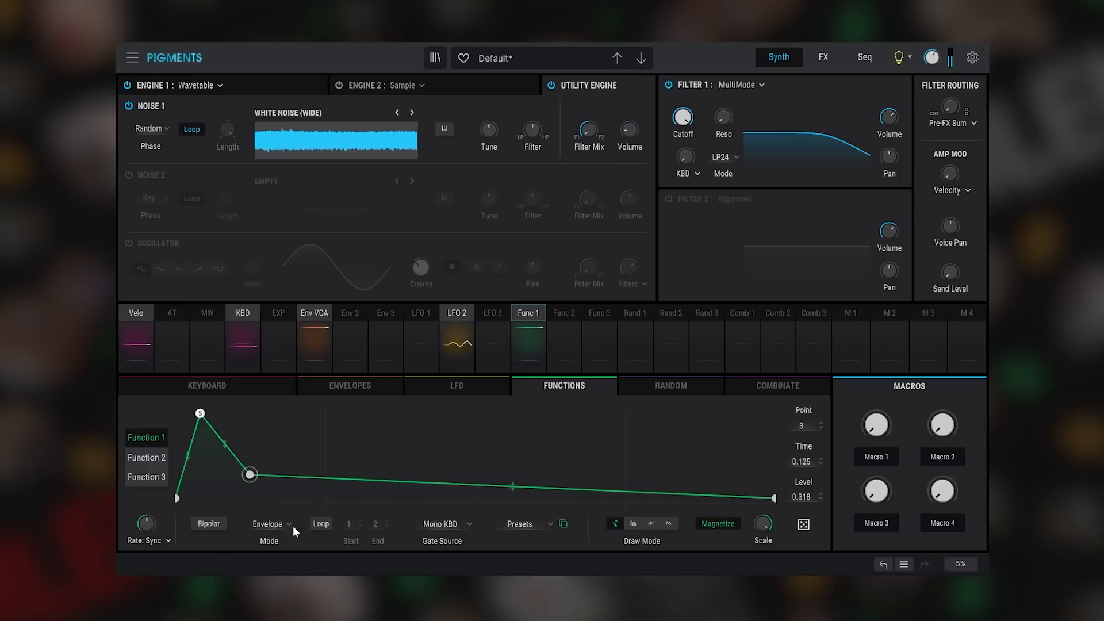
- Switch Function 1 to LFO mode and set its gate source to Legato KBD
mouse_move(629, 129)
left_click(270, 521)
left_click(273, 500)
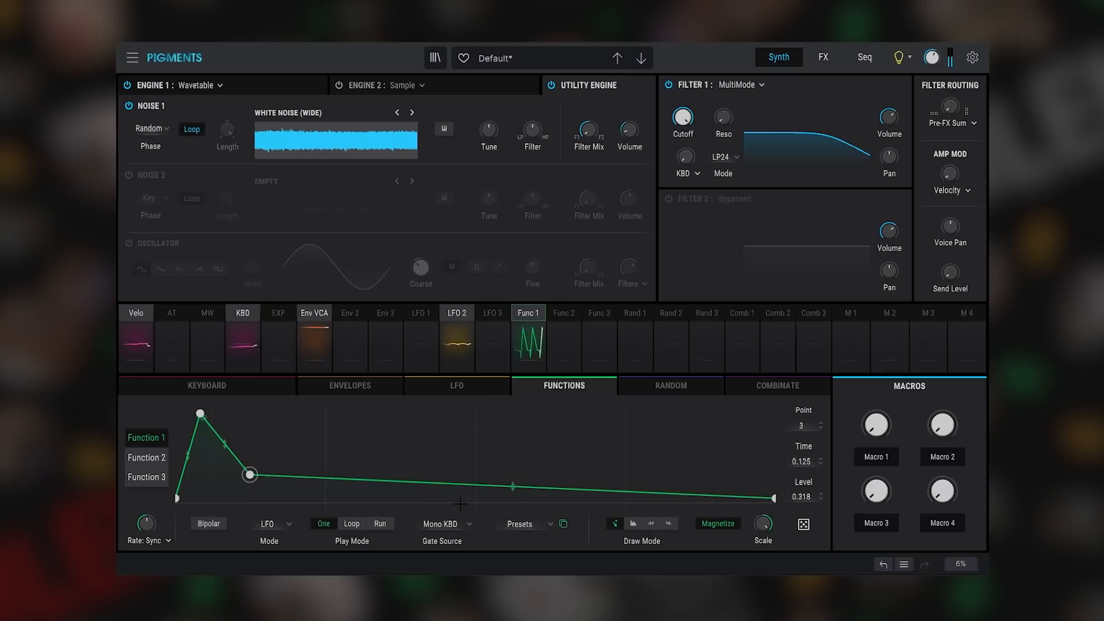
left_click(437, 525)
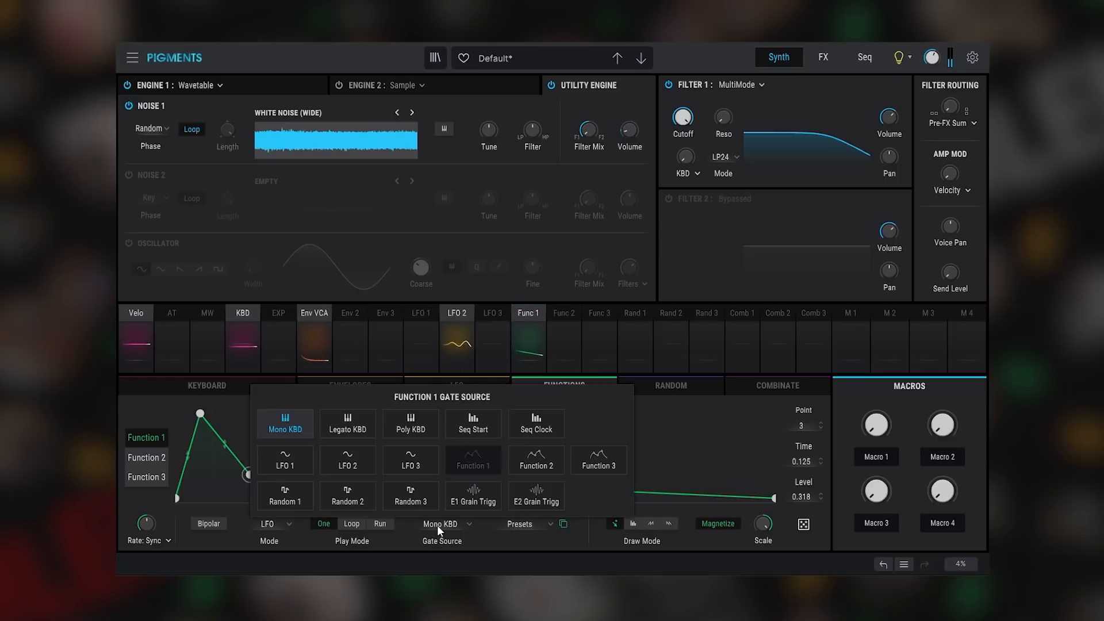
left_click(339, 424)
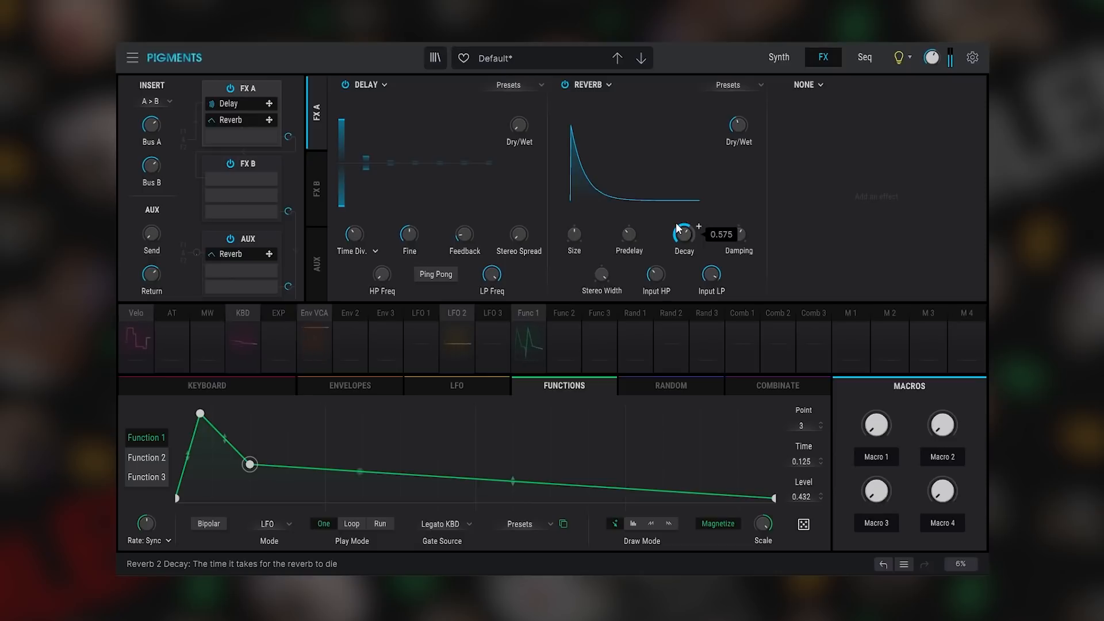
- Readjust Noise 1's tuning and volume, and shift its filter slightly toward low-pass
left_click(782, 57)
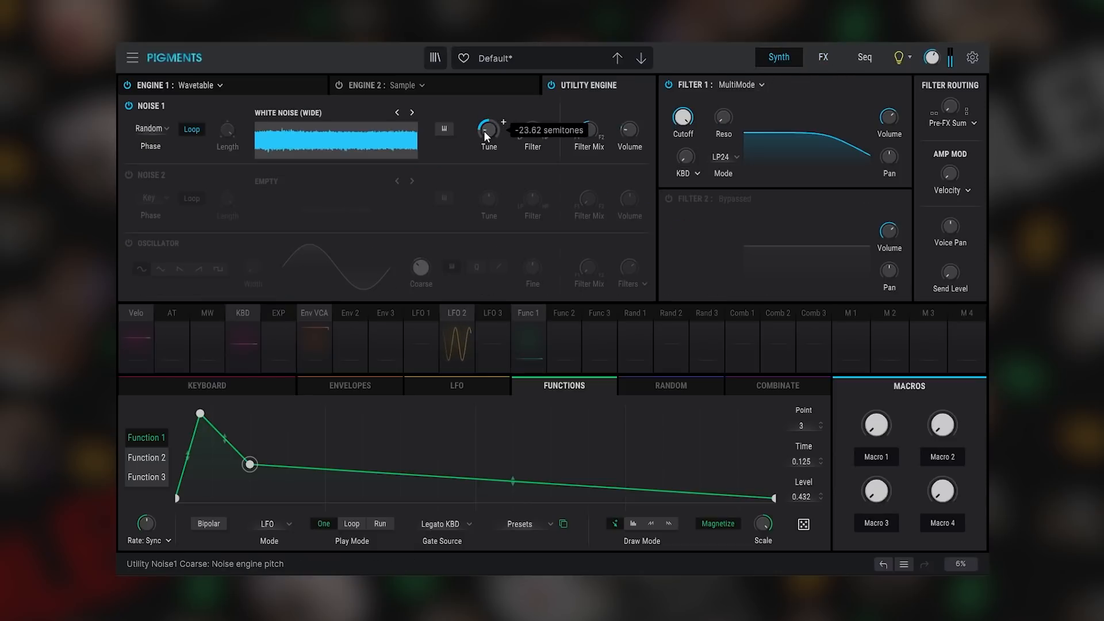
left_click_drag(484, 132, 484, 125)
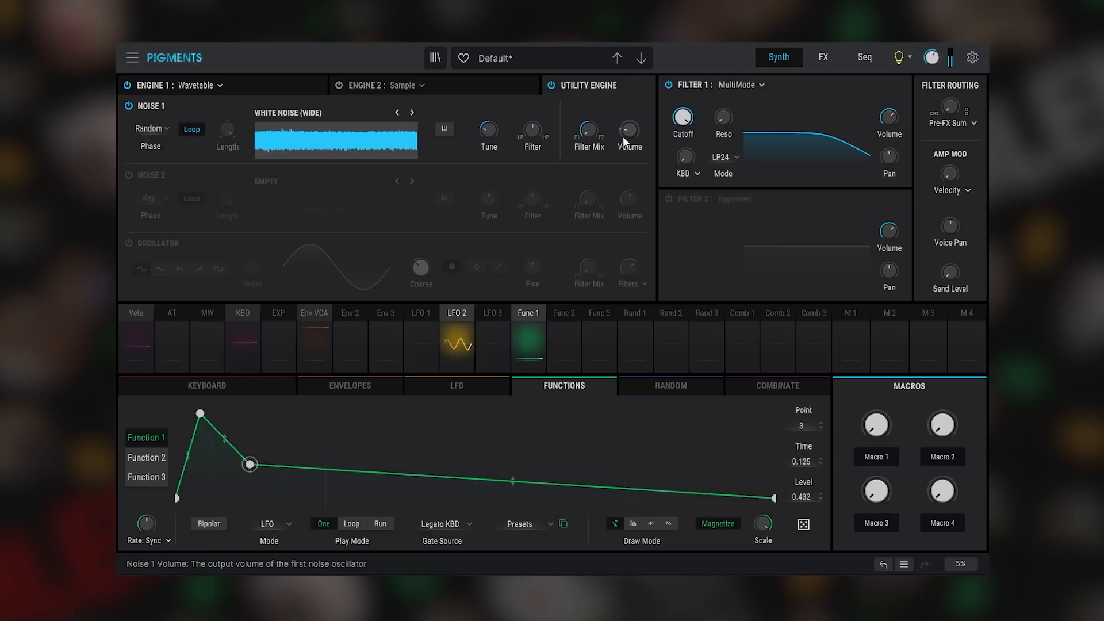
left_click_drag(624, 136, 625, 126)
mouse_move(546, 121)
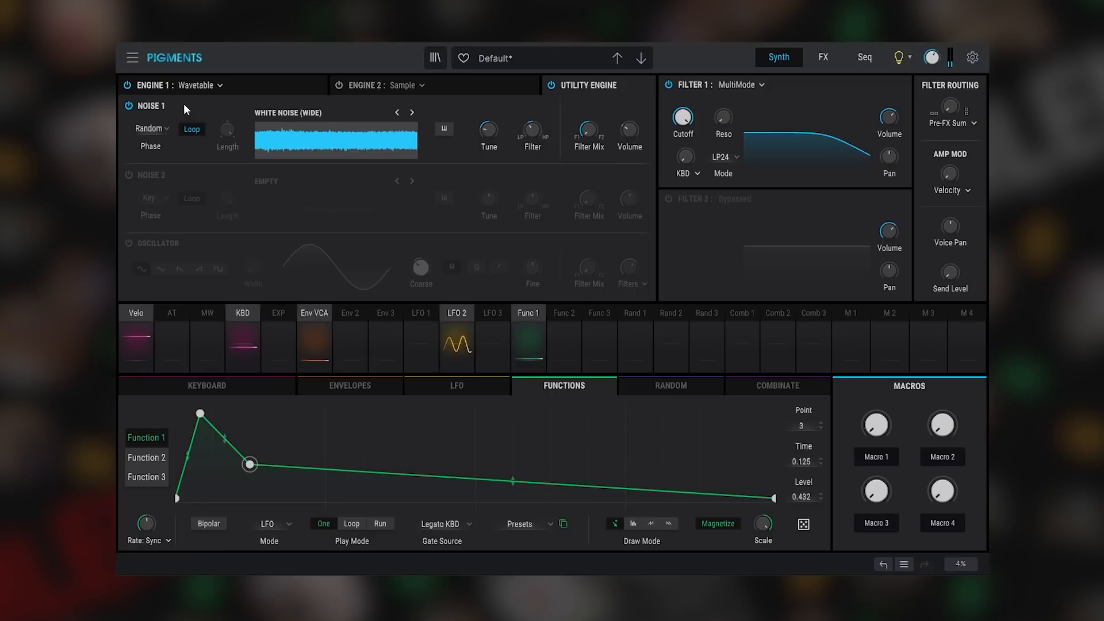
- Load the Default preset from the Template type to start a new sound
left_click(512, 59)
mouse_move(533, 266)
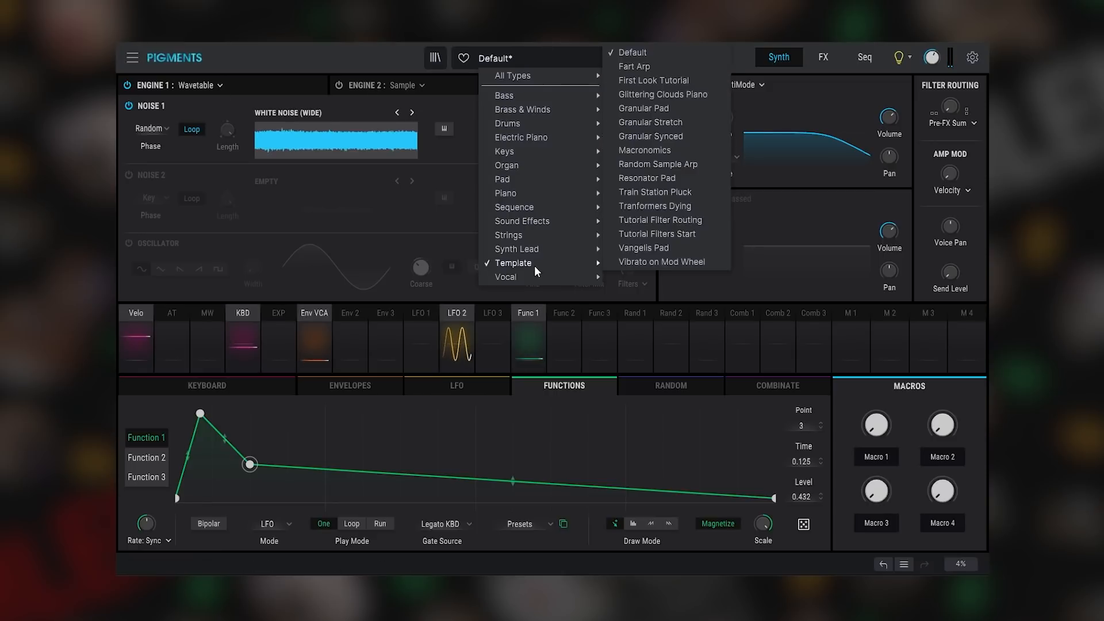
left_click(685, 54)
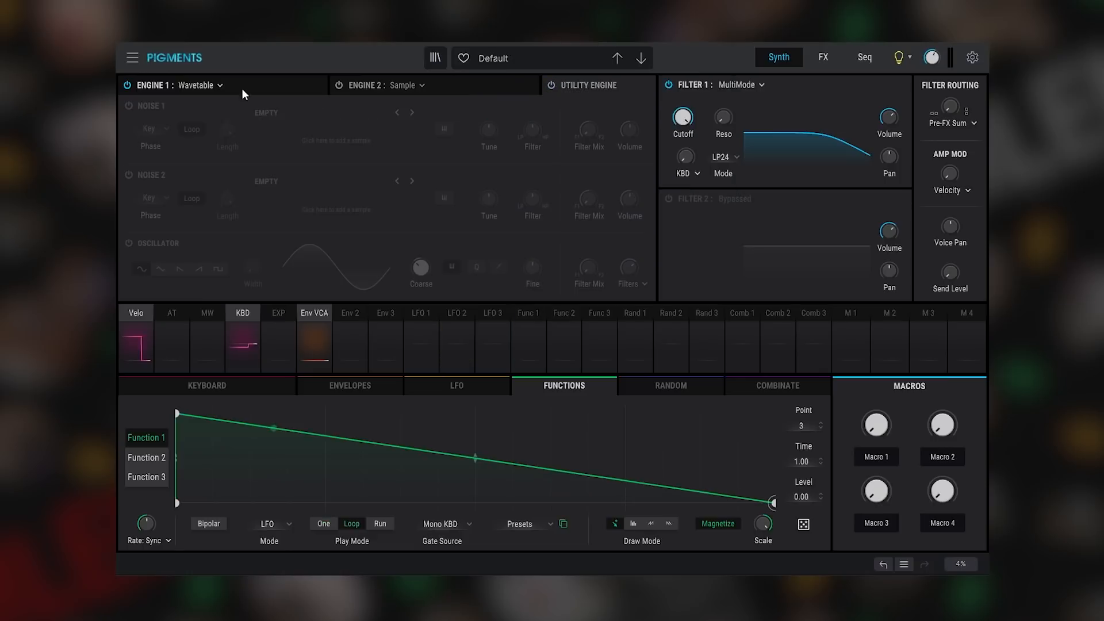
- Enable the Utility Engine with the Natural sample Birds in Noise 1, turning off the oscillator and Engine 1
left_click(279, 112)
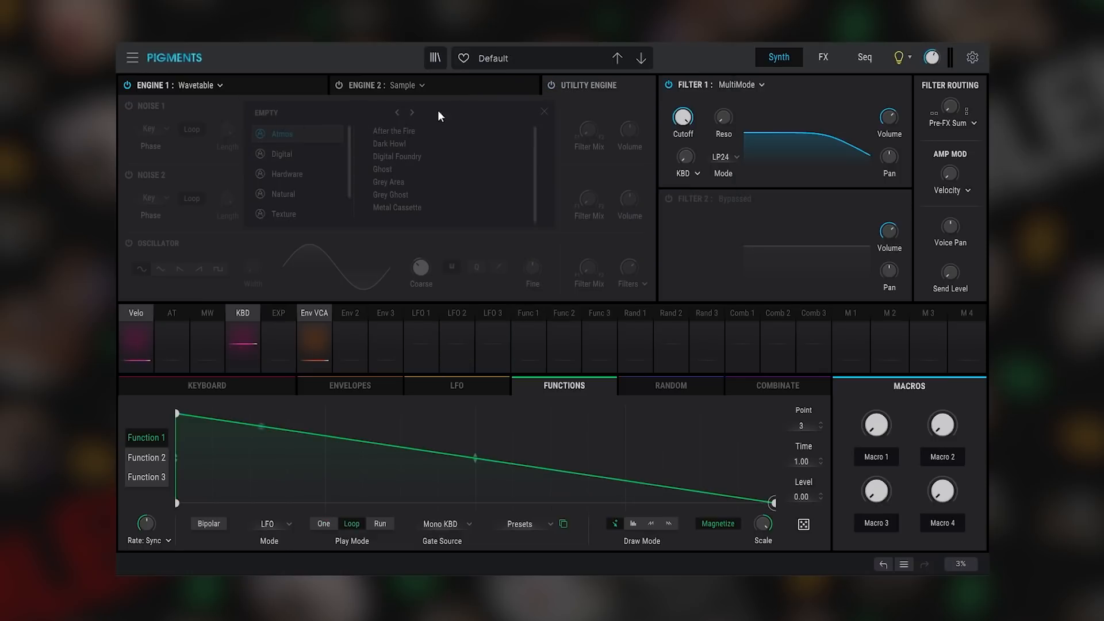
left_click(327, 107)
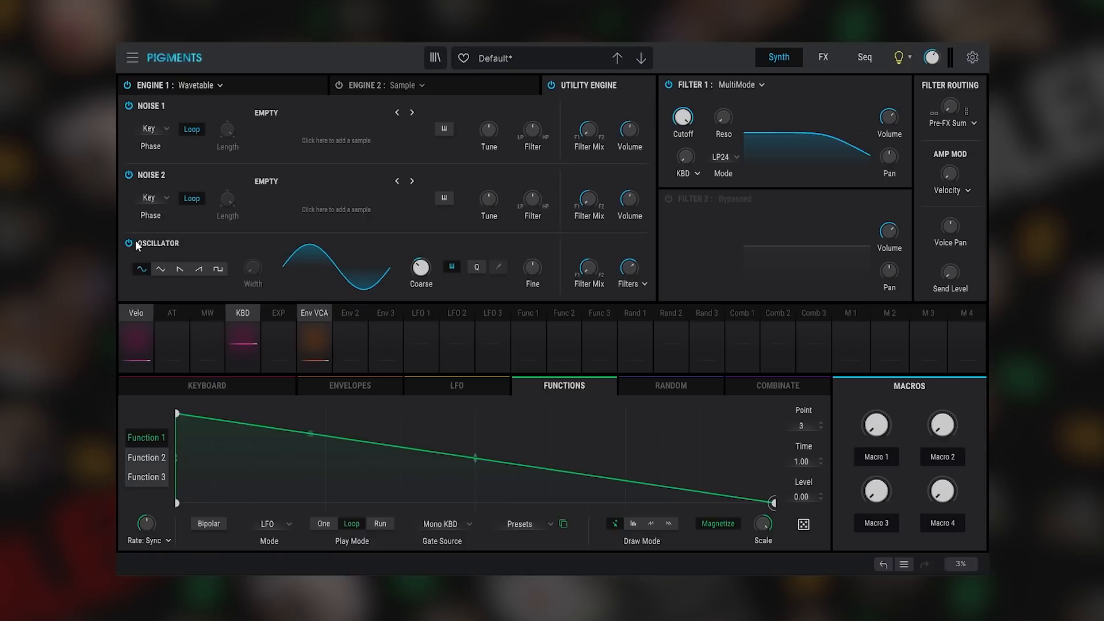
left_click(349, 142)
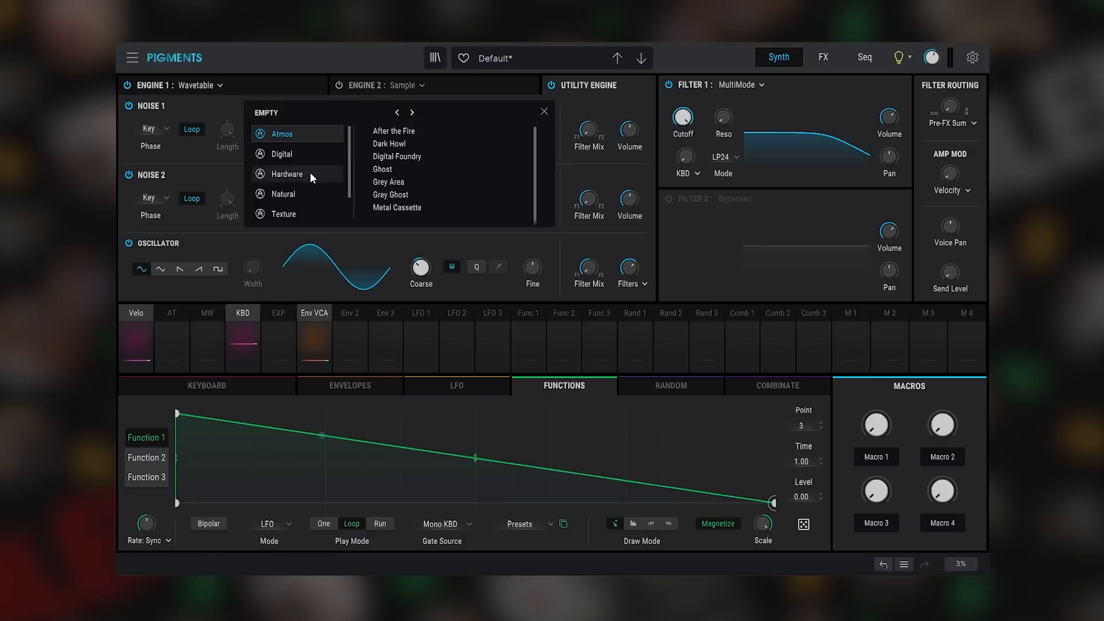
scroll(311, 172, "down", 2)
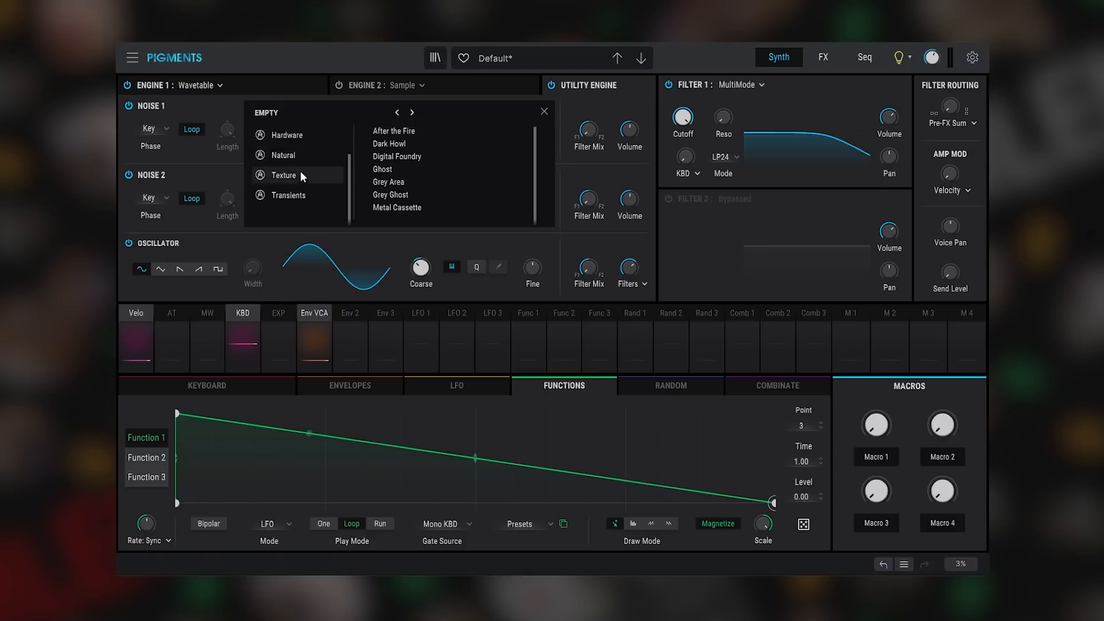
left_click(321, 159)
left_click(392, 132)
left_click(392, 132)
left_click(128, 243)
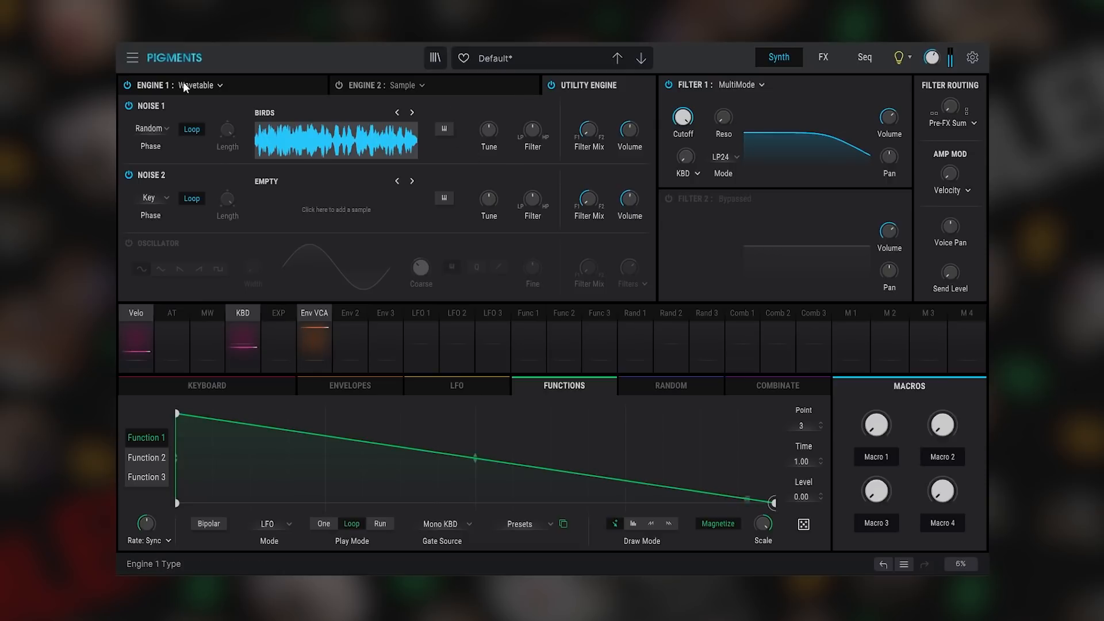
- Try a slightly lower tuning for Noise 1, and reset it to the default
mouse_move(489, 129)
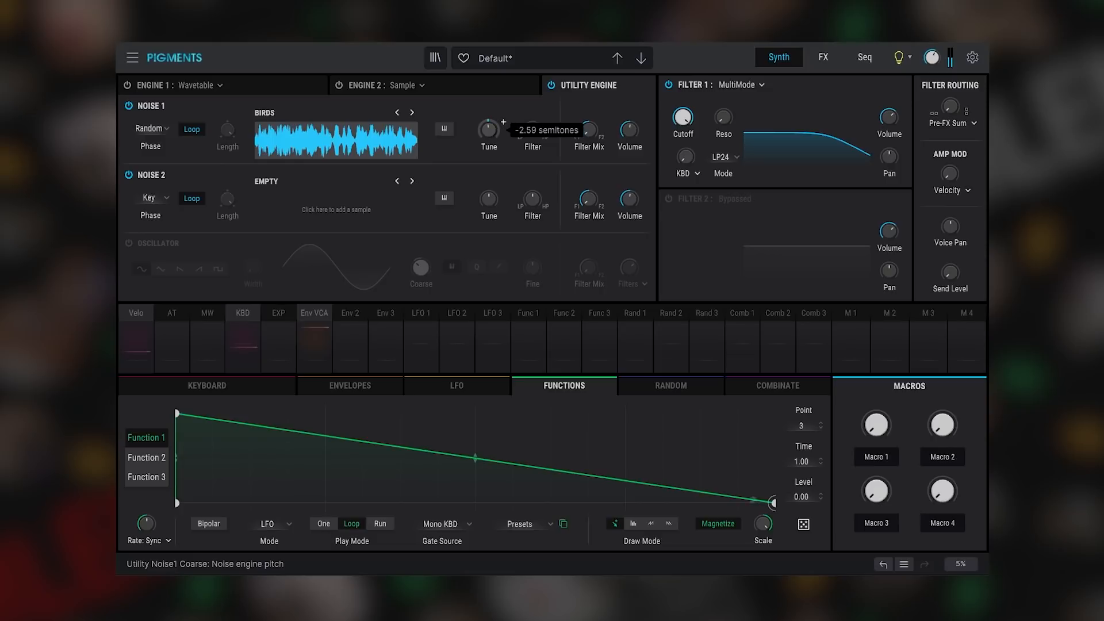
left_click_drag(489, 130, 488, 131)
double_click(488, 129)
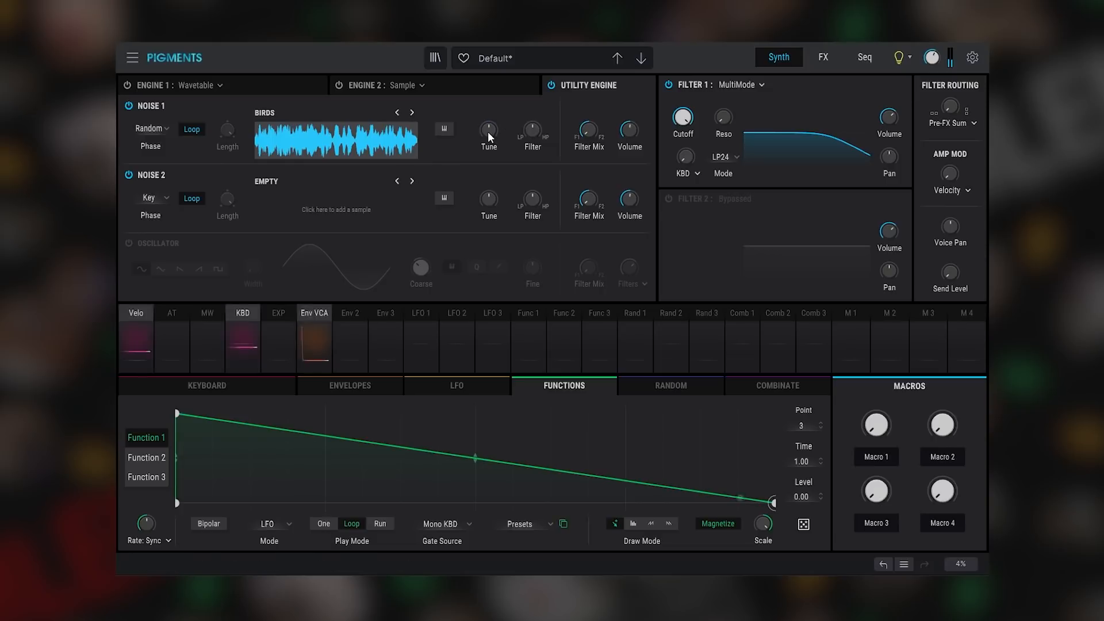
- Modulate Noise 1's tune with LFO 1 at 0.28, with the base tuning lowered to about -8.93 semitones
left_click(422, 344)
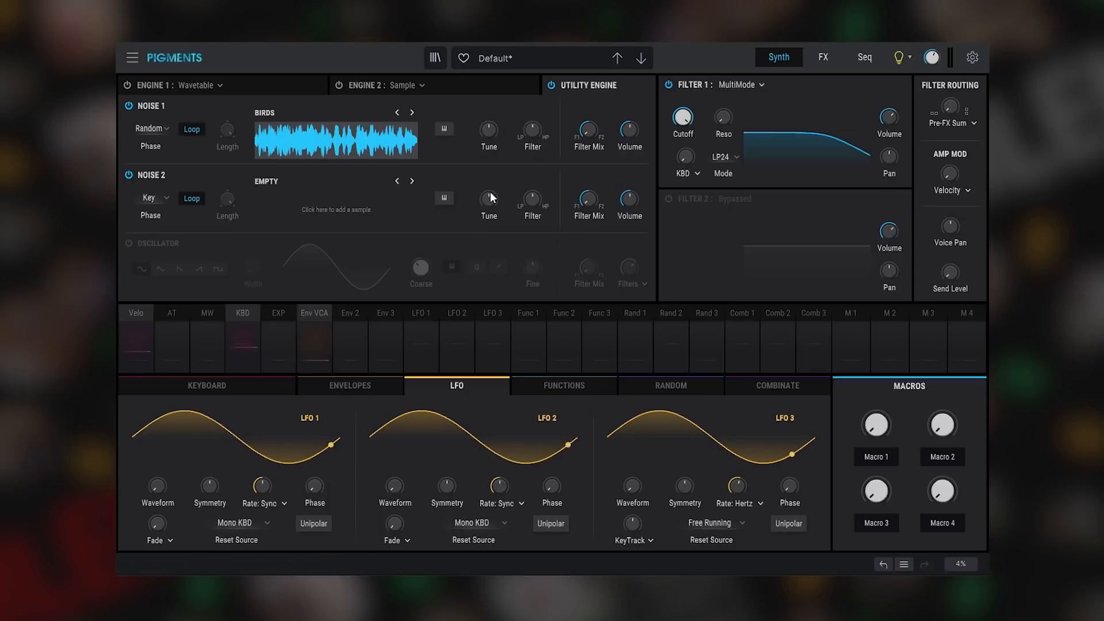
left_click(420, 310)
left_click_drag(477, 128, 477, 106)
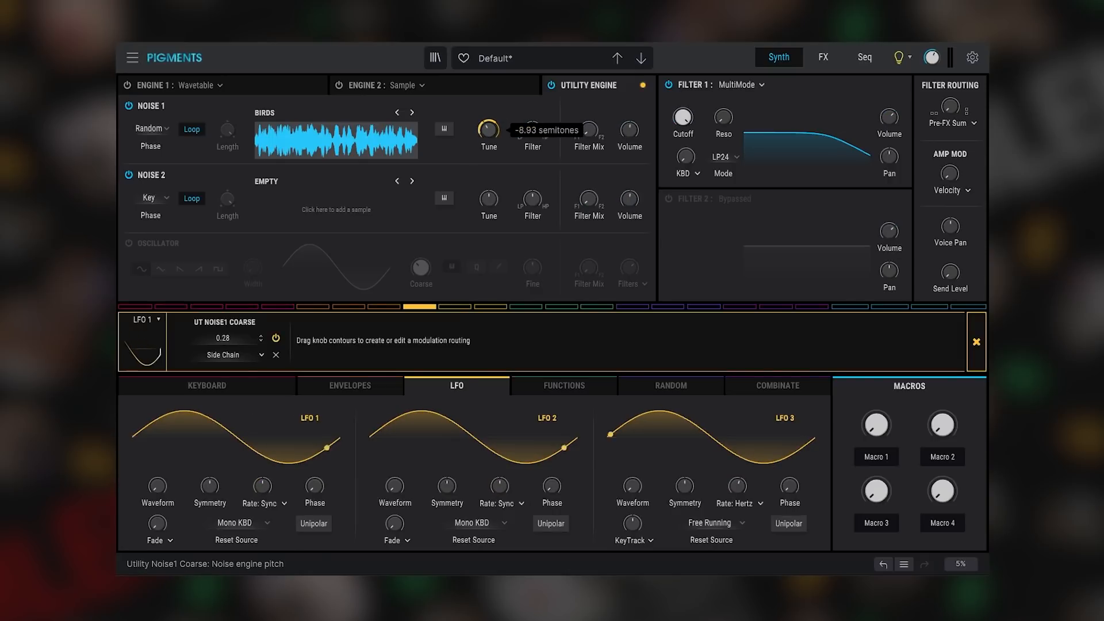
- Make LFO 1 free running with its rate in Hertz, slowed to about 0.119 Hz
left_click(264, 520)
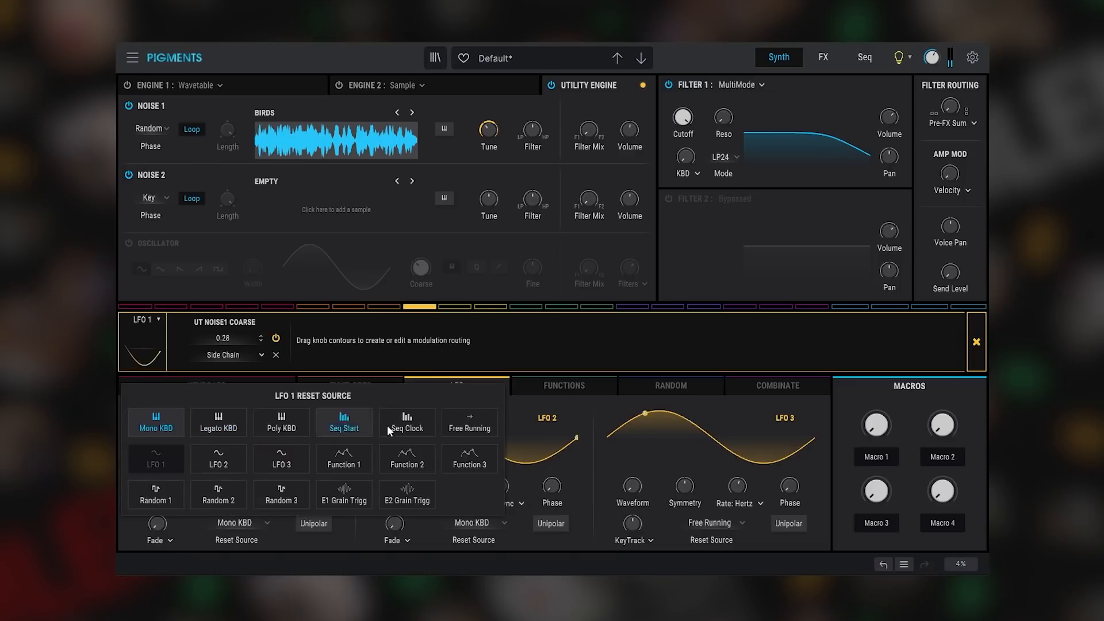
left_click(477, 426)
left_click(257, 504)
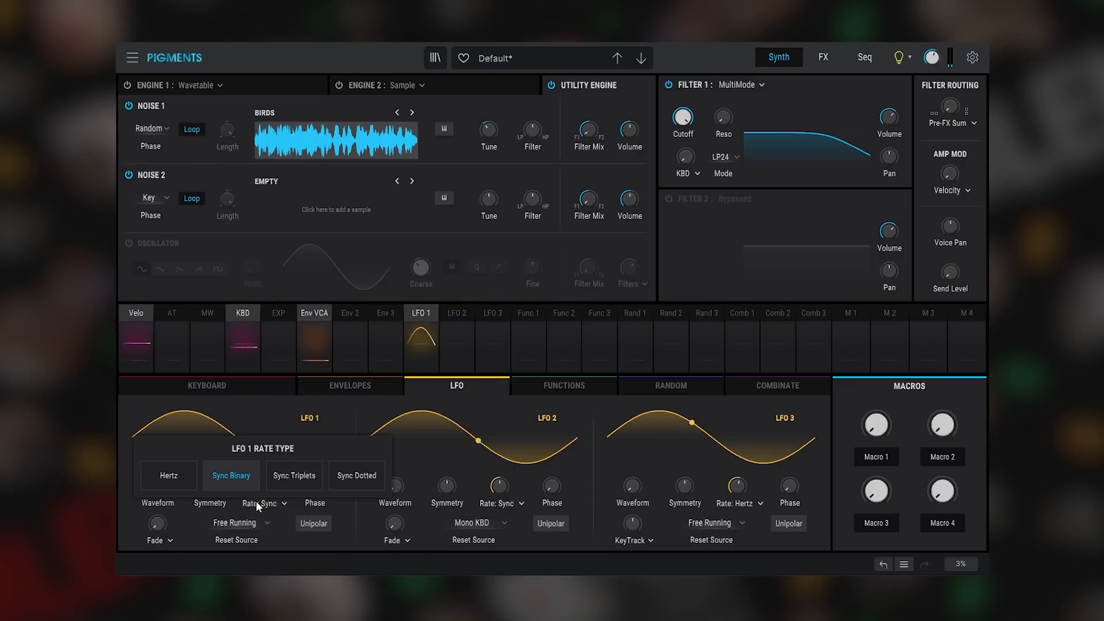
left_click(168, 476)
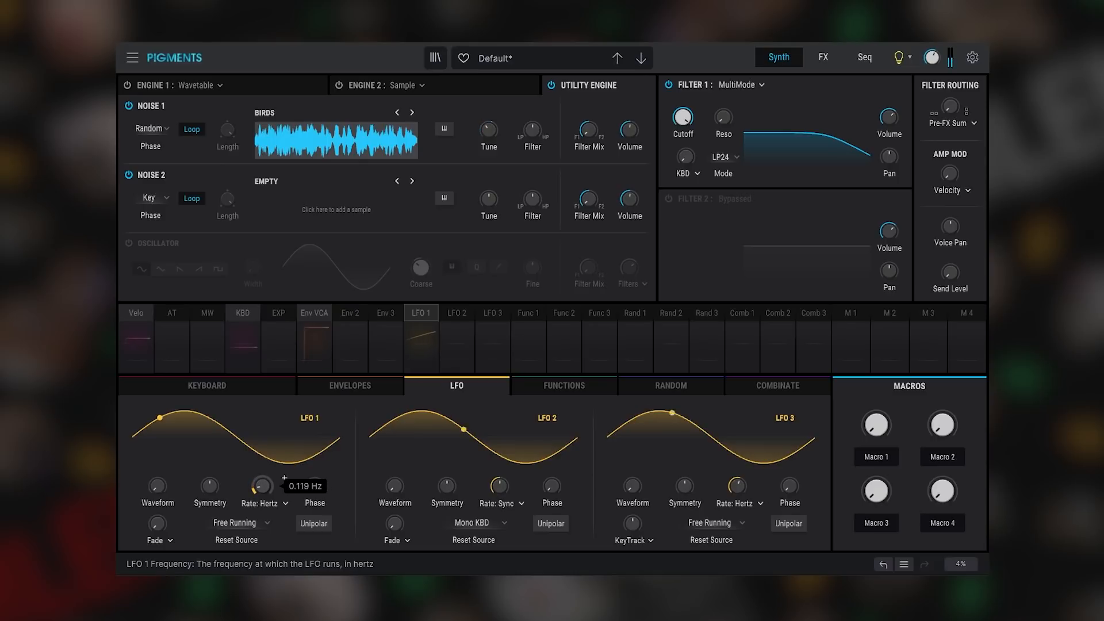
left_click_drag(262, 486, 262, 490)
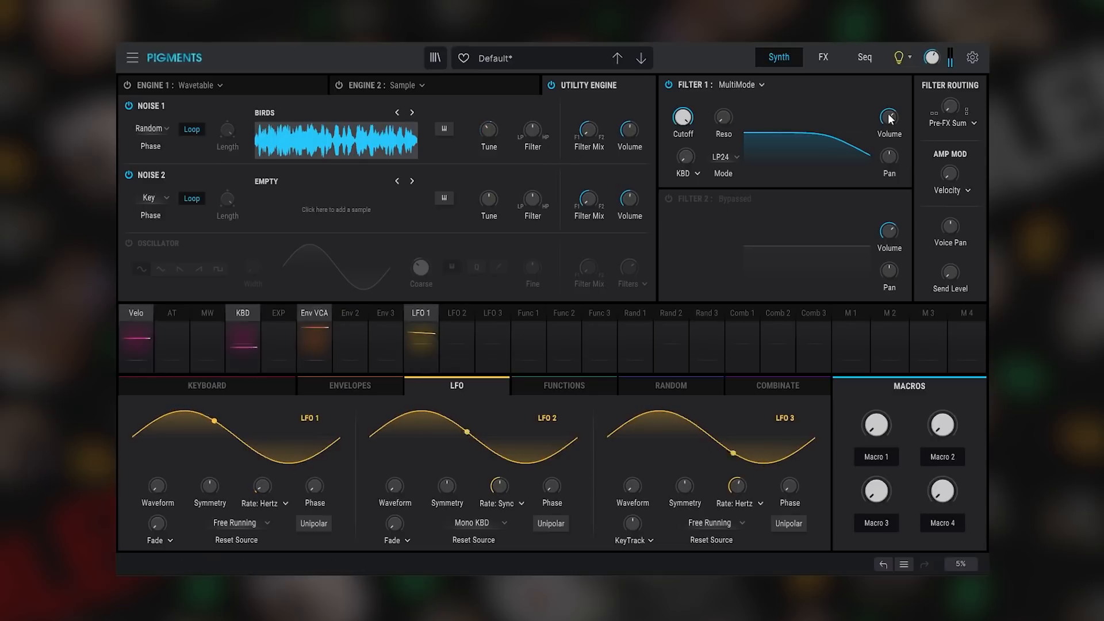
- Configure FX A with a Ping-Pong delay and a reverb decay of about 0.719, both effects moved one slot down
left_click(823, 56)
left_click(522, 84)
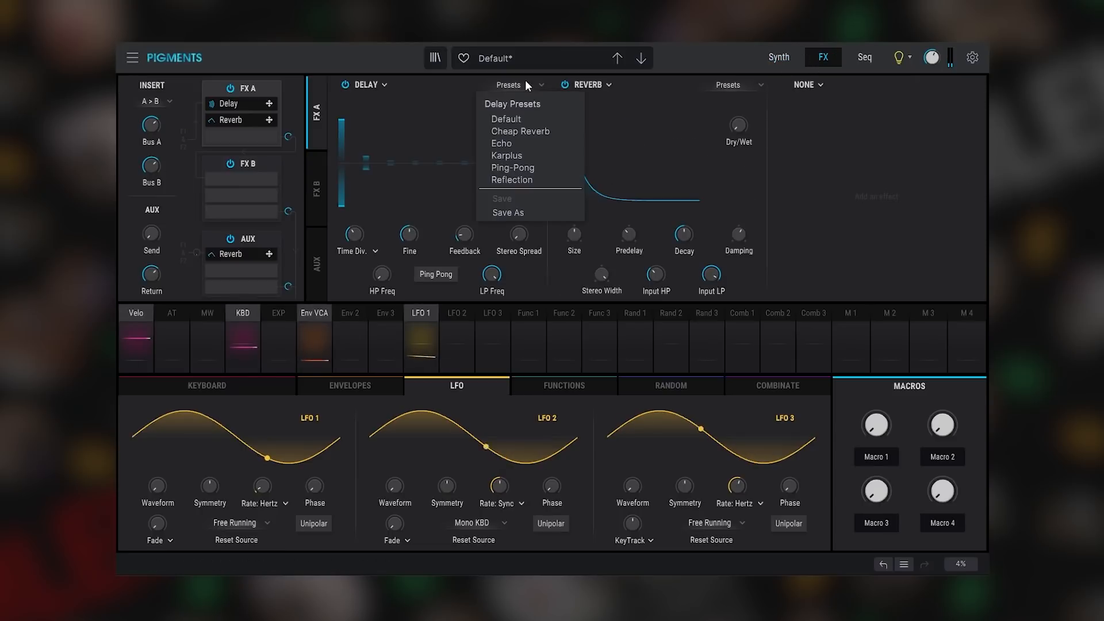
mouse_move(241, 128)
left_mouse_down()
mouse_move(241, 138)
mouse_move(244, 113)
left_mouse_up()
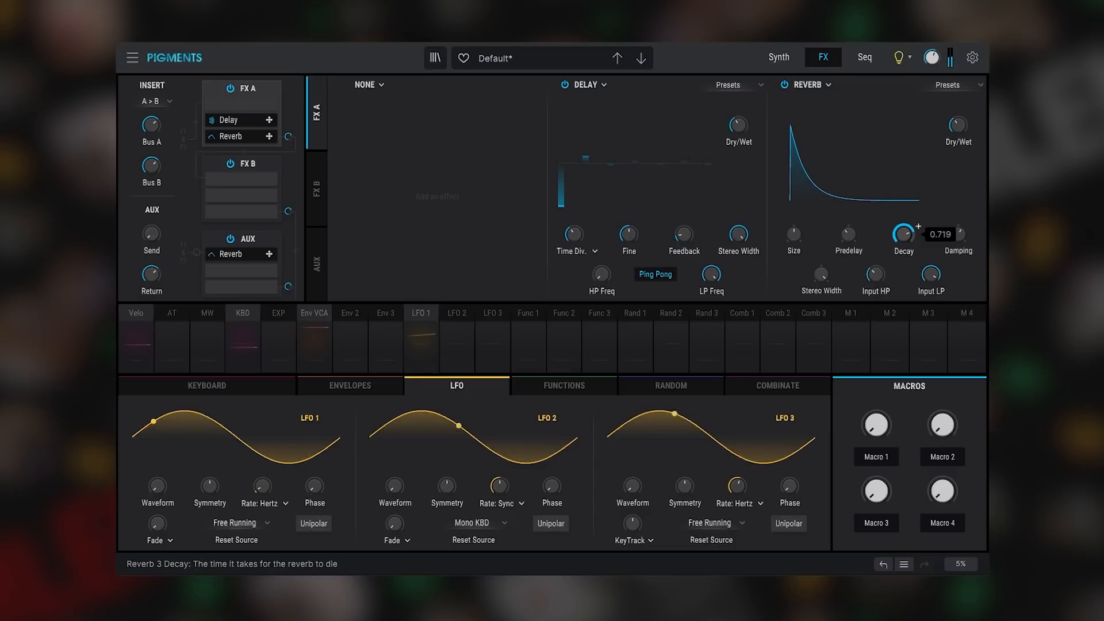
- Reduce LFO 1's modulation of Noise 1's tune to 0.03 and lower Noise 1's volume
left_click(793, 55)
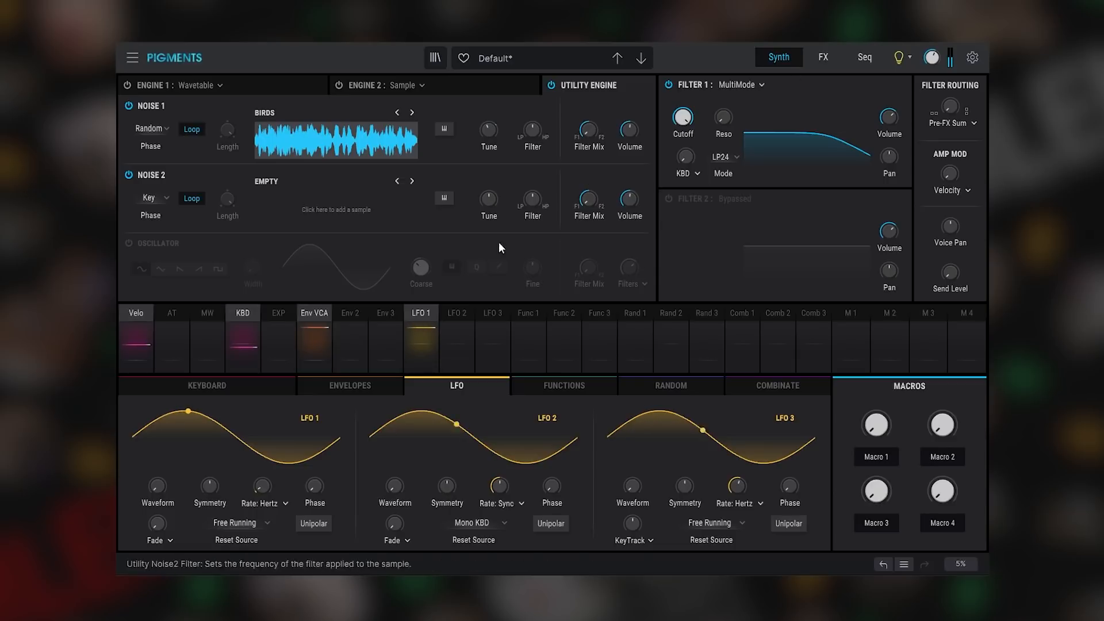
left_click(422, 319)
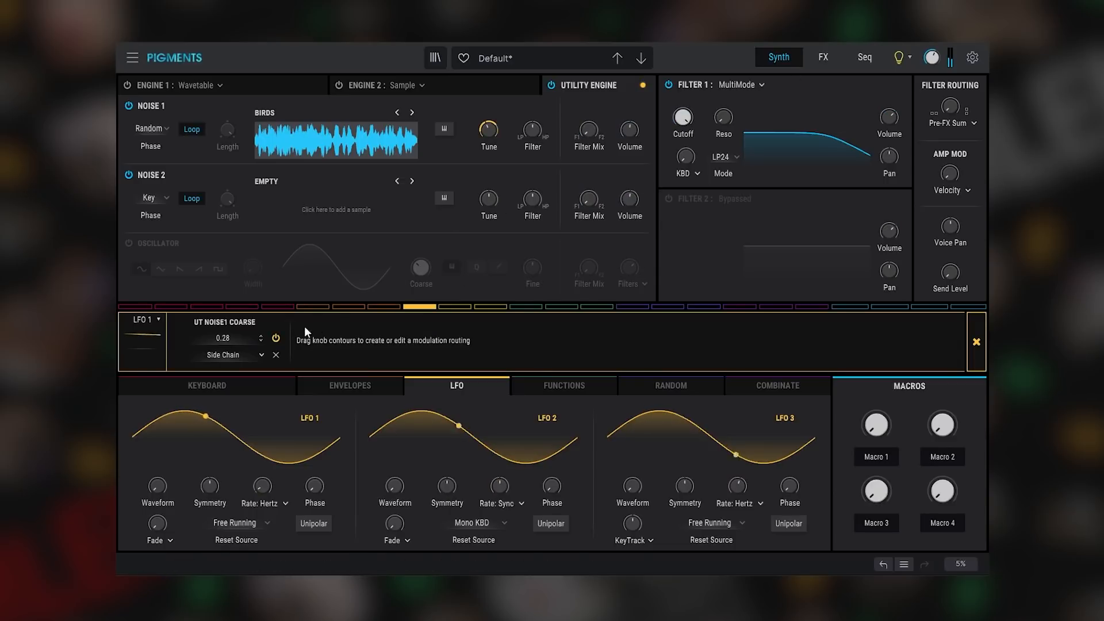
left_click_drag(630, 128, 645, 124)
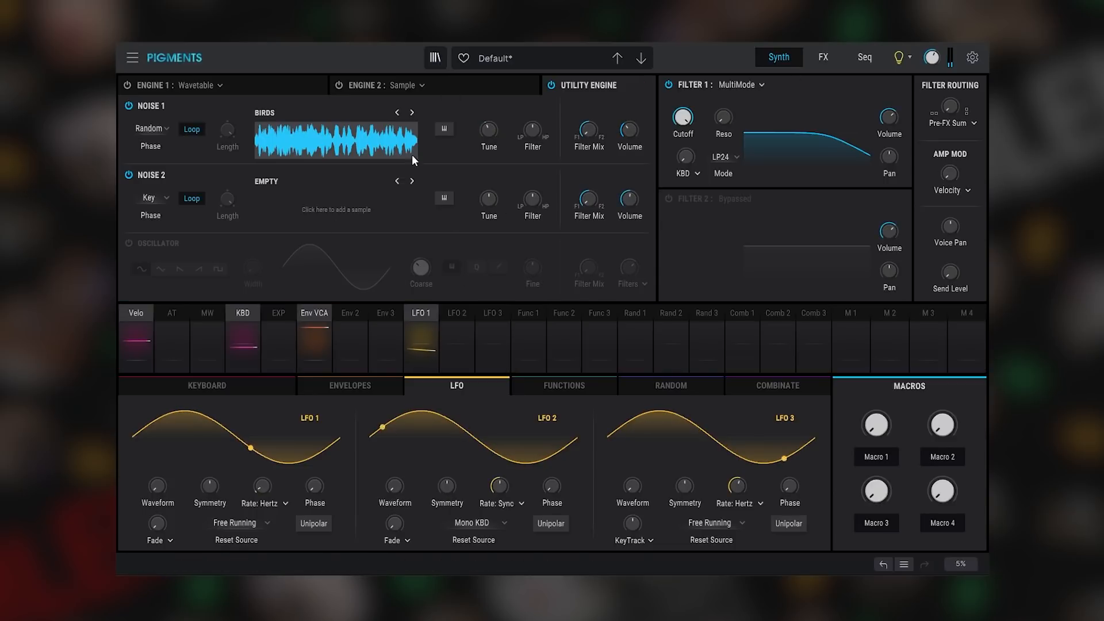
- Audition the Natural samples Cicadas and Dense Rain in Noise 2, and settle on Jungle
left_click(275, 184)
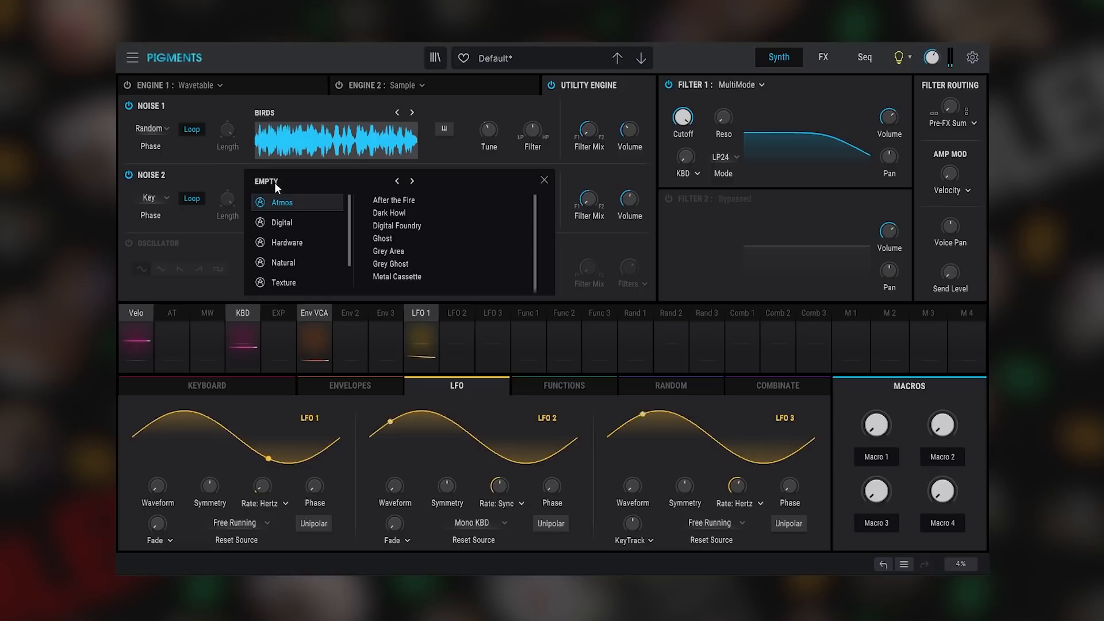
scroll(305, 270, "down", 2)
left_click(305, 222)
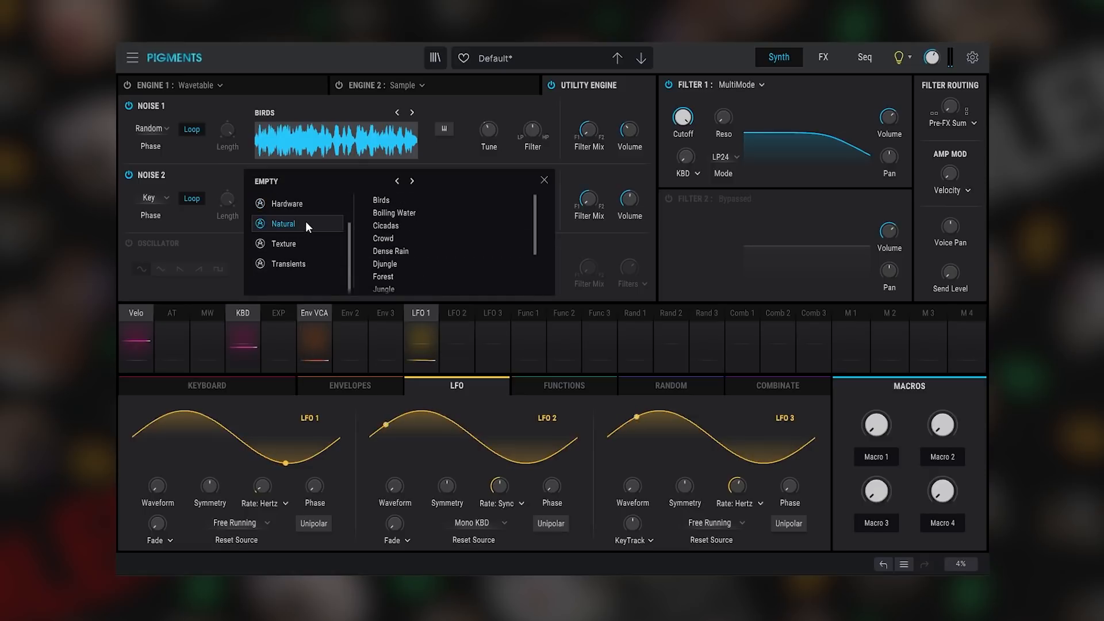
double_click(411, 229)
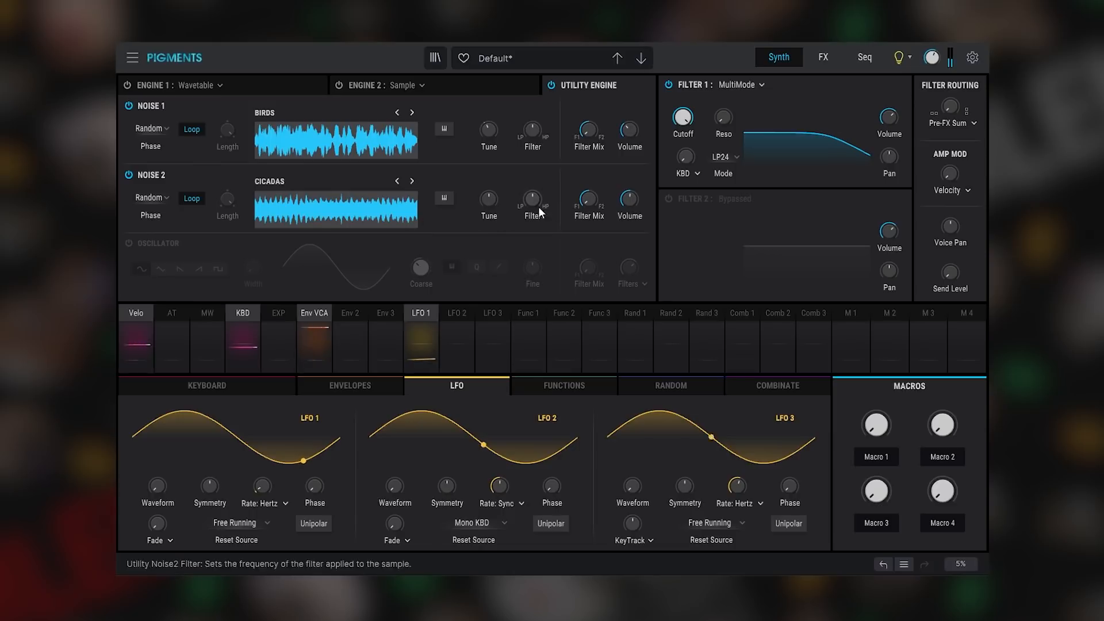
left_click(411, 182)
left_click(412, 181)
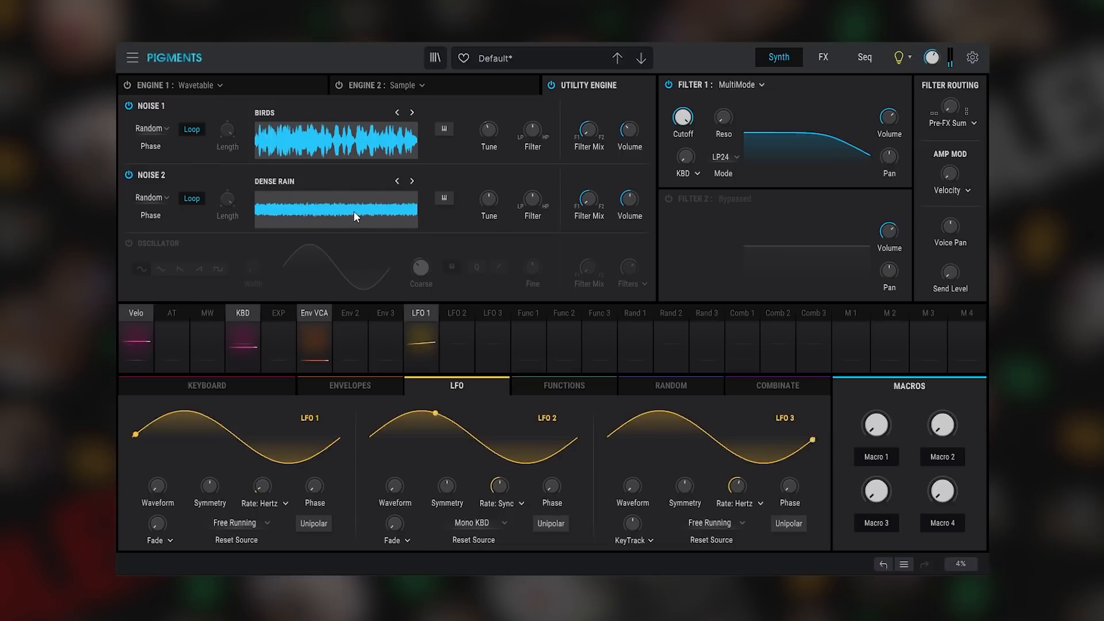
left_click(415, 216)
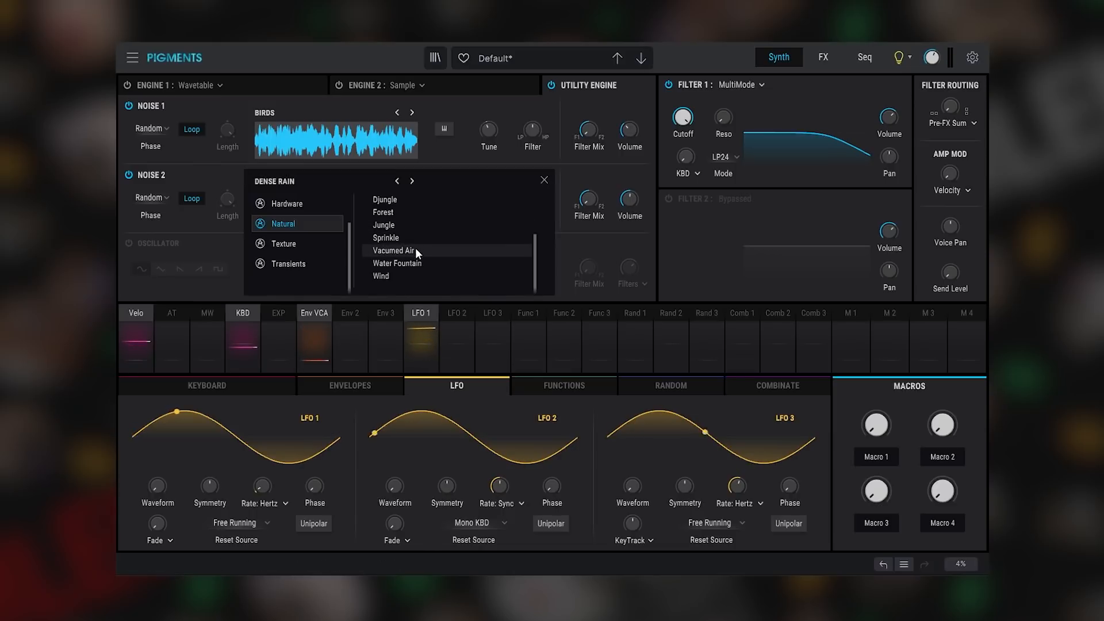
double_click(416, 224)
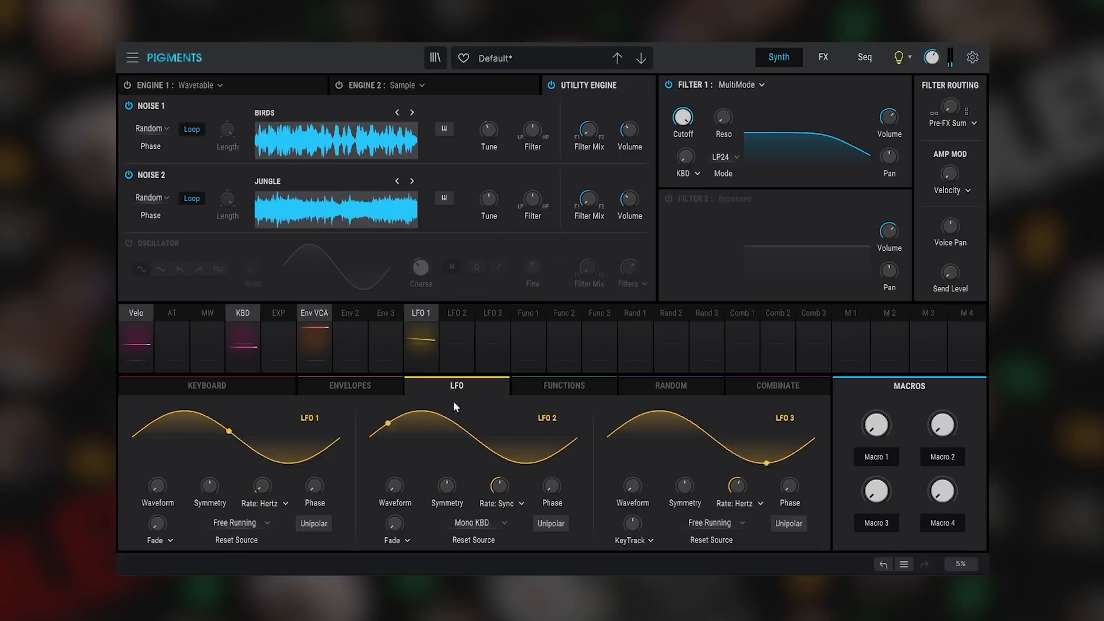
- Modulate Noise 2's tune with LFO 1 at -0.20 and lower Noise 2's volume
left_click(415, 315)
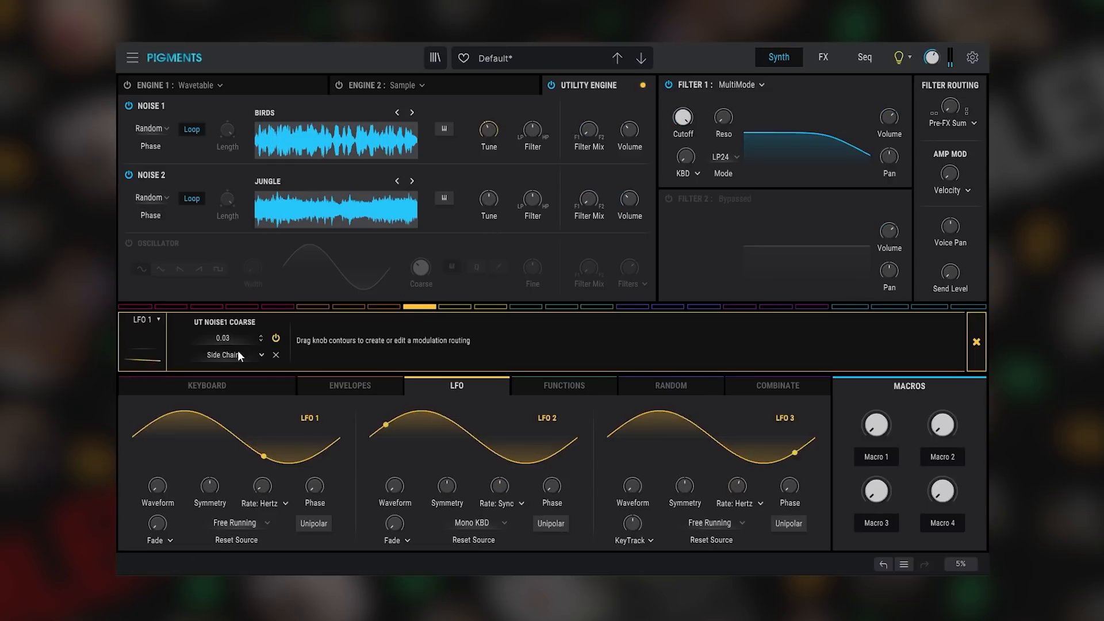
left_click_drag(489, 199, 488, 194)
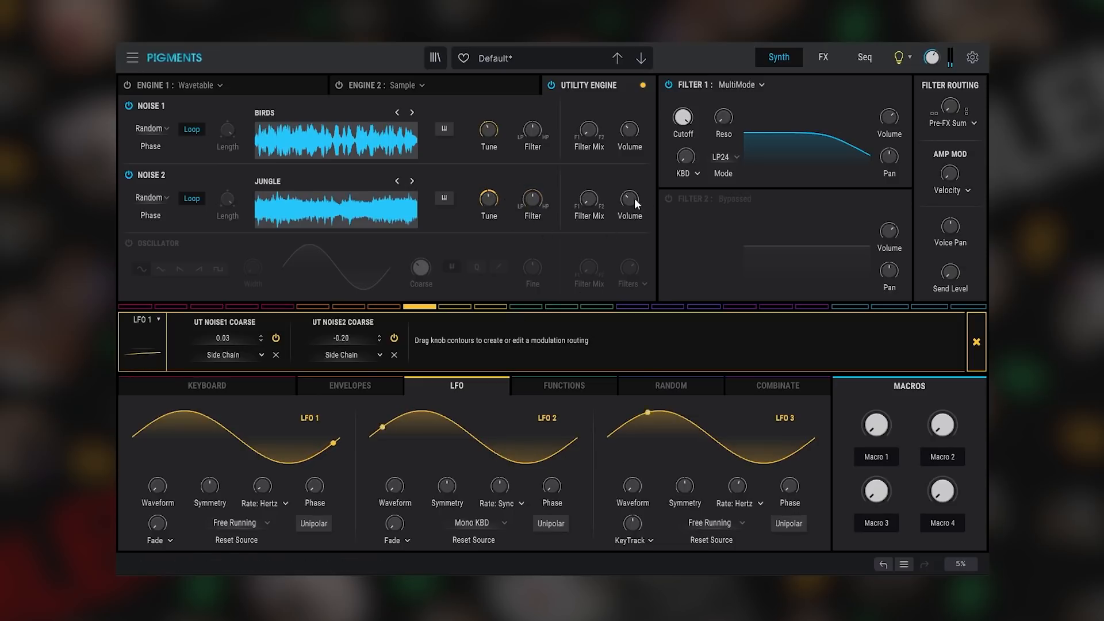
- Route Noise 2 to Filter 2, and turn on Filter 2 as a Comb filter
left_click_drag(587, 203, 588, 115)
left_click(668, 201)
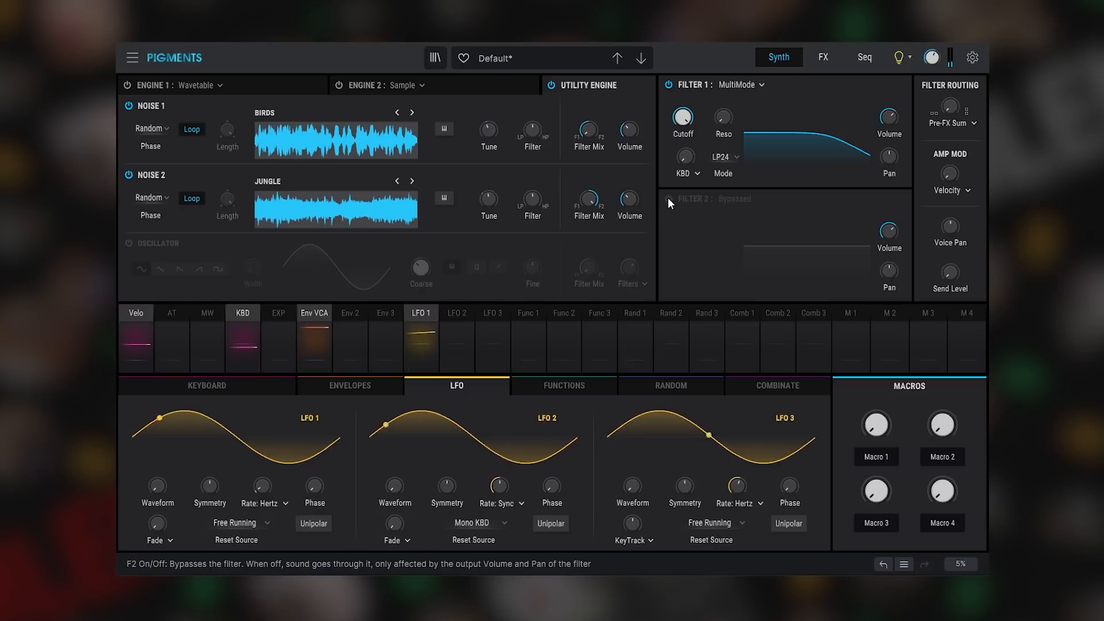
left_click(668, 199)
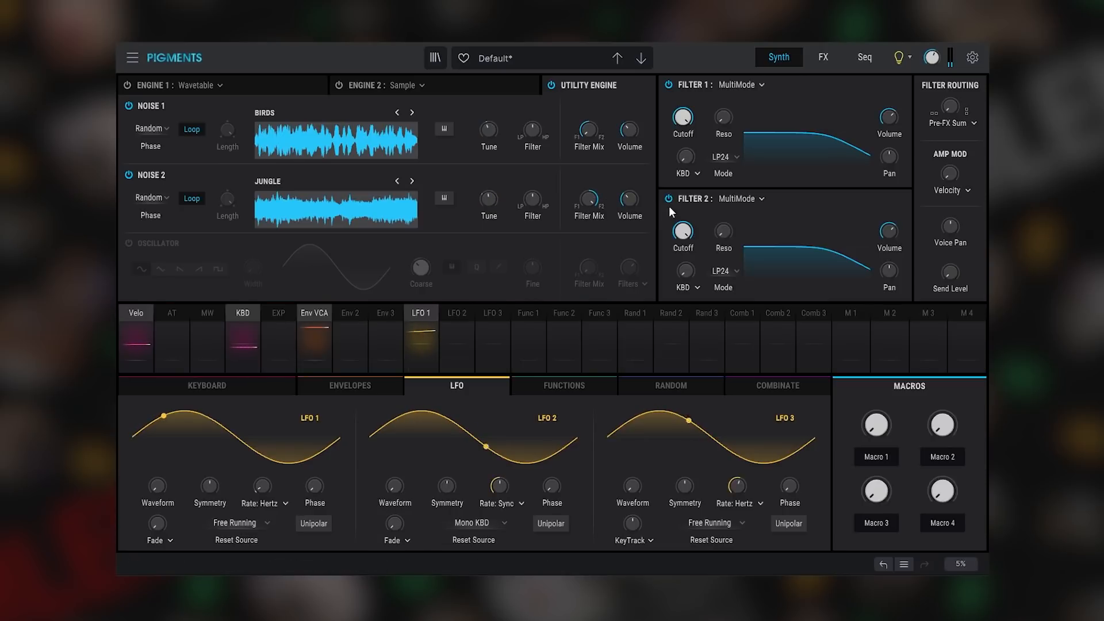
left_click(761, 197)
left_click(655, 318)
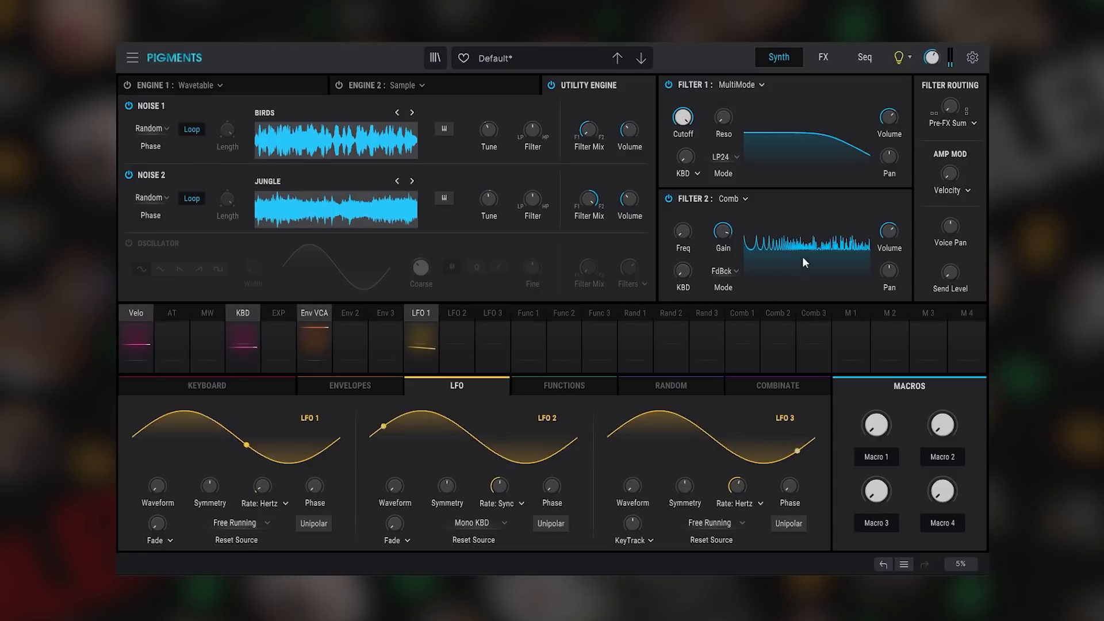
mouse_move(736, 225)
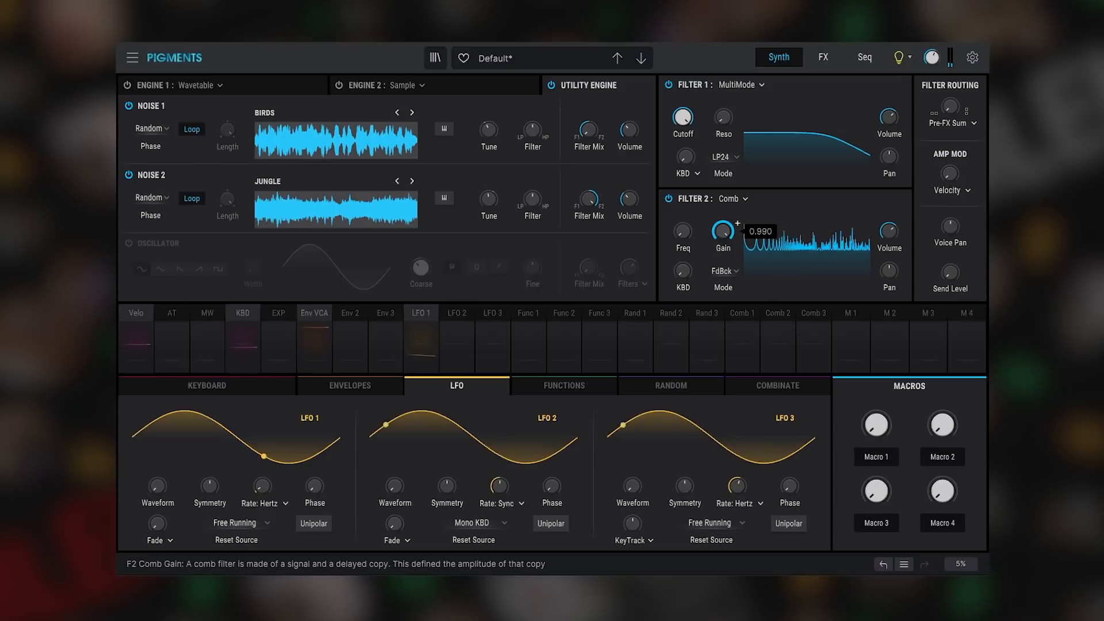
- Raise Filter 2's comb gain, set its mode to FdFwd, and sweep its frequency, leaving it at the low end
scroll(697, 223, "up", 10)
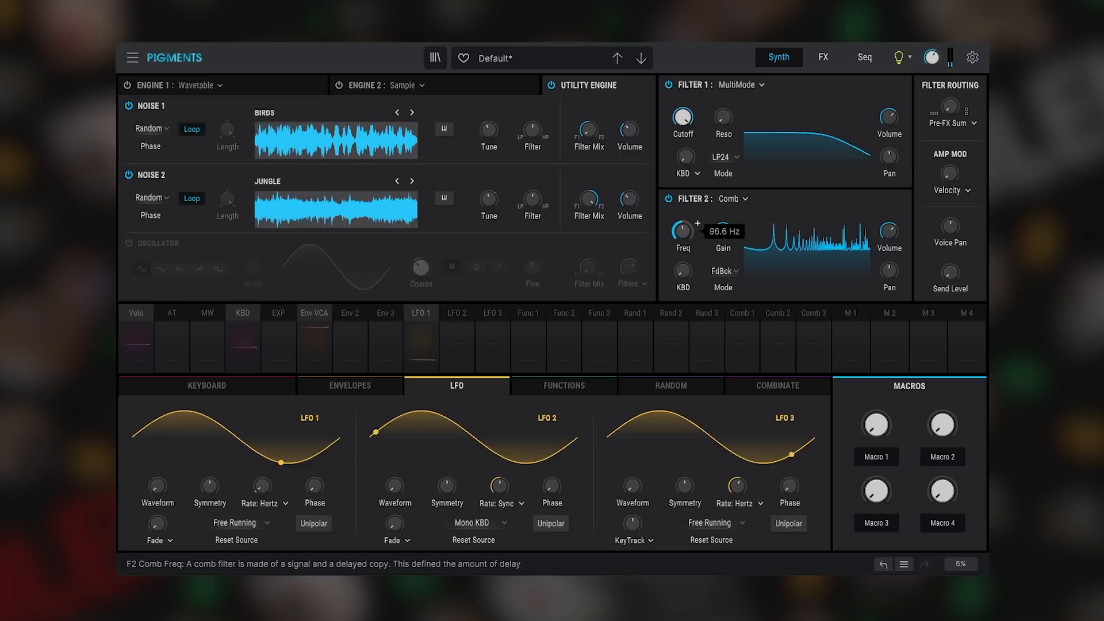
scroll(683, 231, "down", 10)
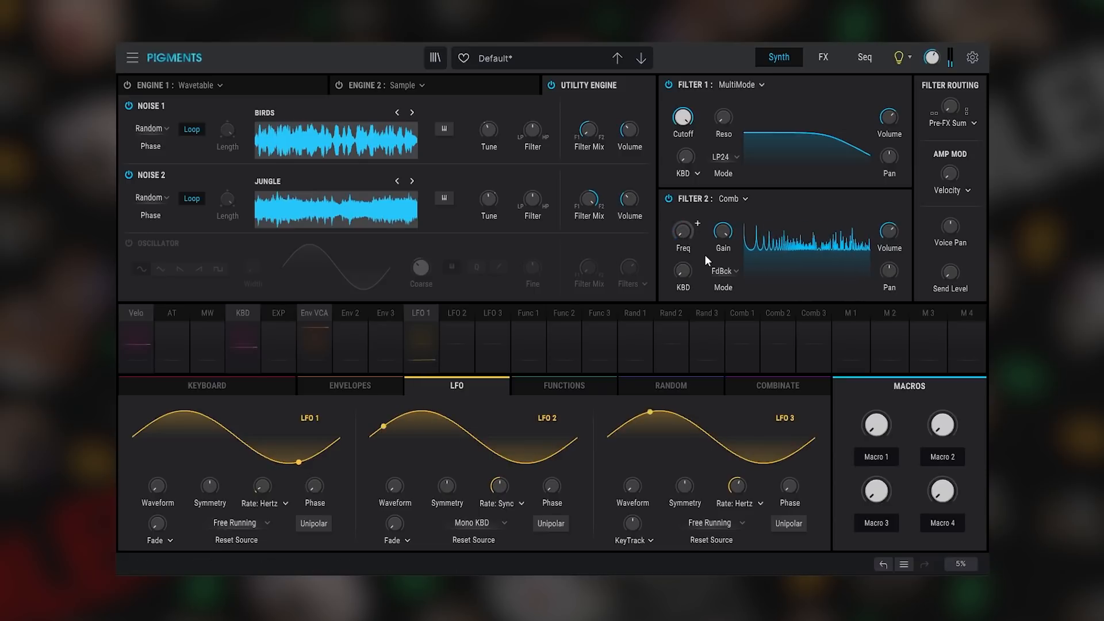
left_click(718, 270)
left_click(762, 313)
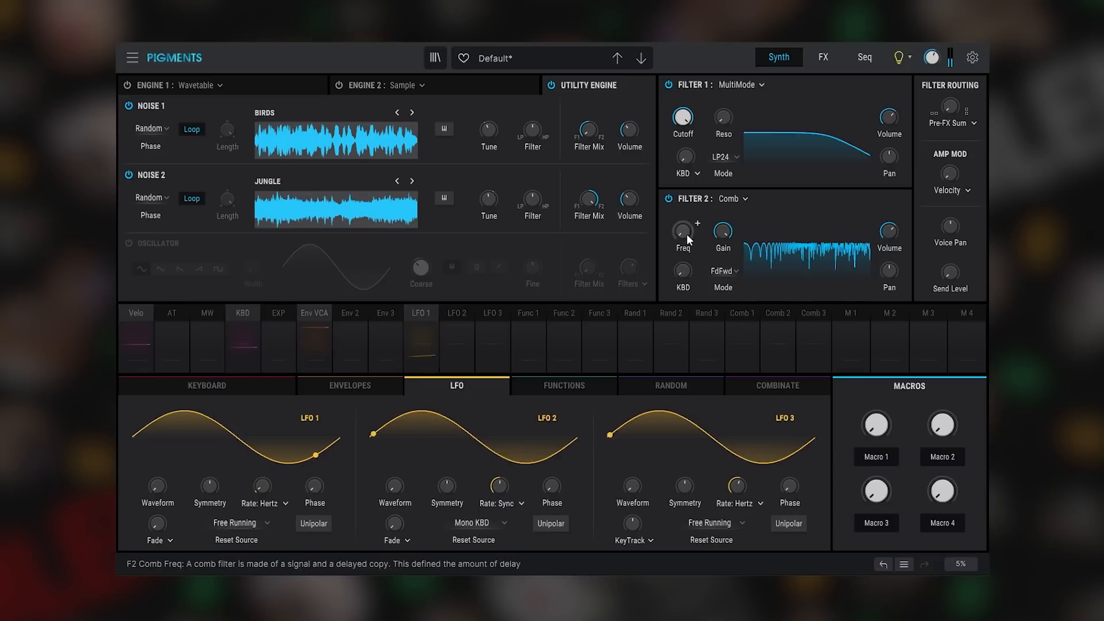
scroll(687, 233, "up", 10)
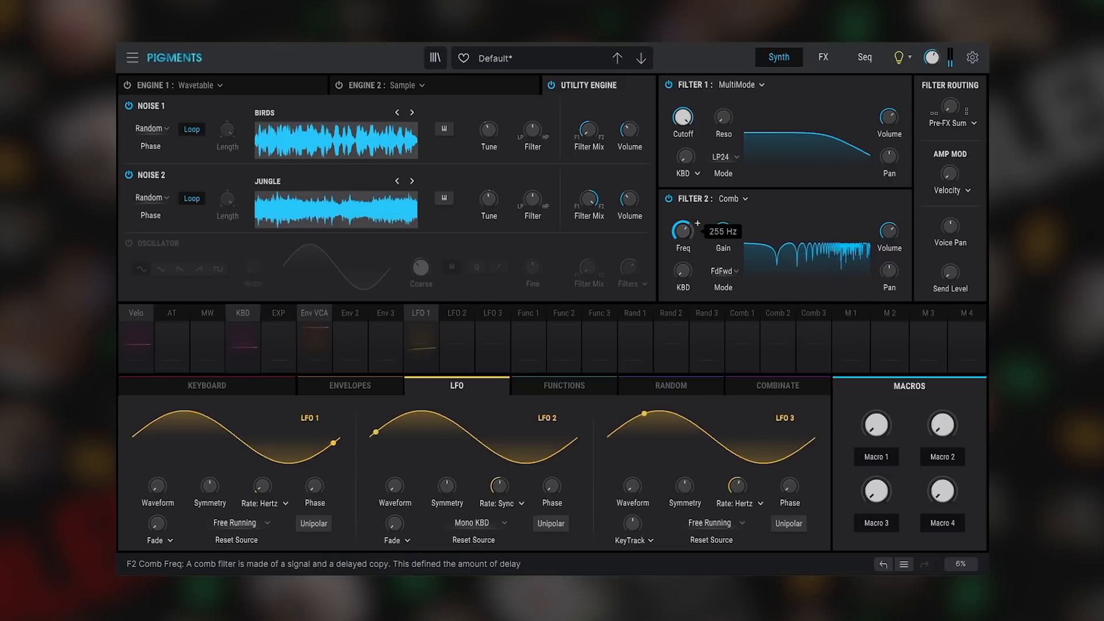
scroll(683, 231, "down", 5)
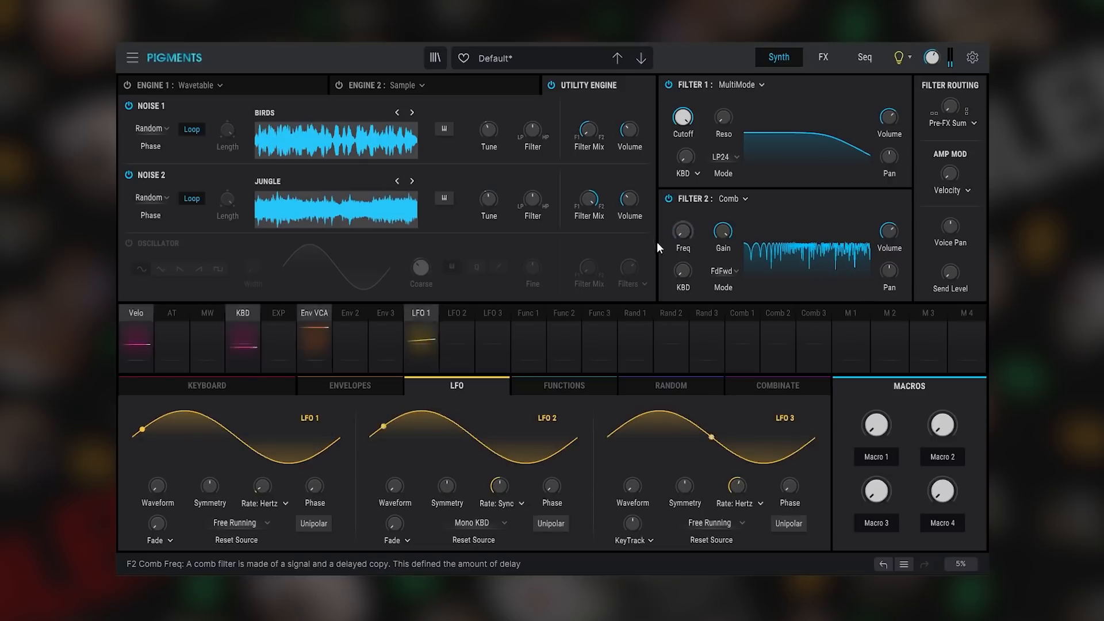
- Modulate Filter 2's comb frequency with LFO 2 at 0.77 and make LFO 2 unipolar
left_click(465, 314)
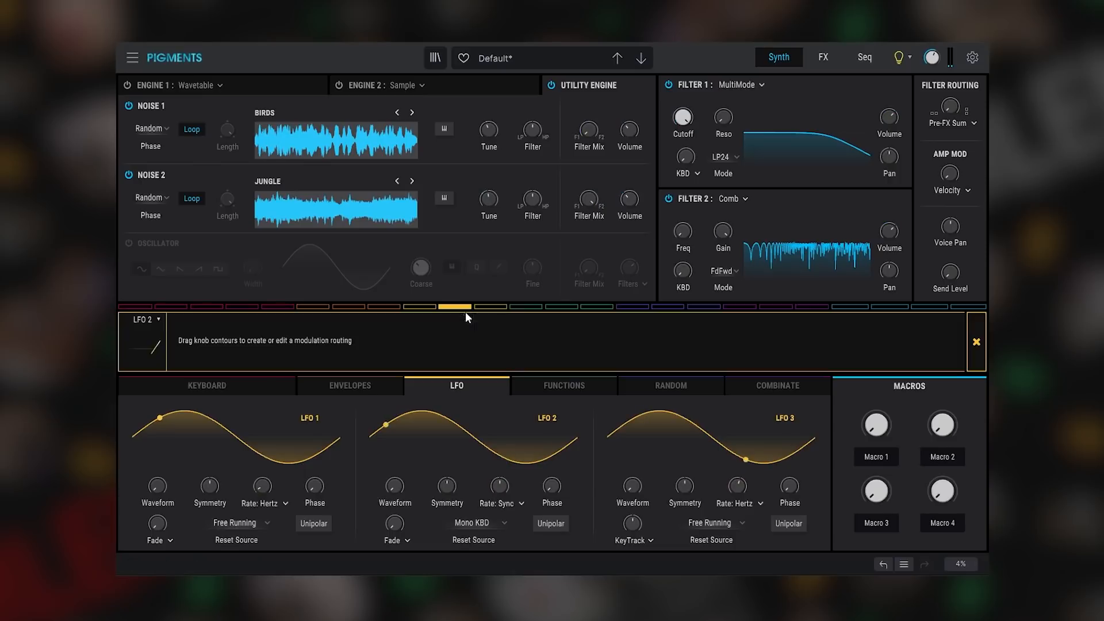
left_click_drag(695, 230, 696, 198)
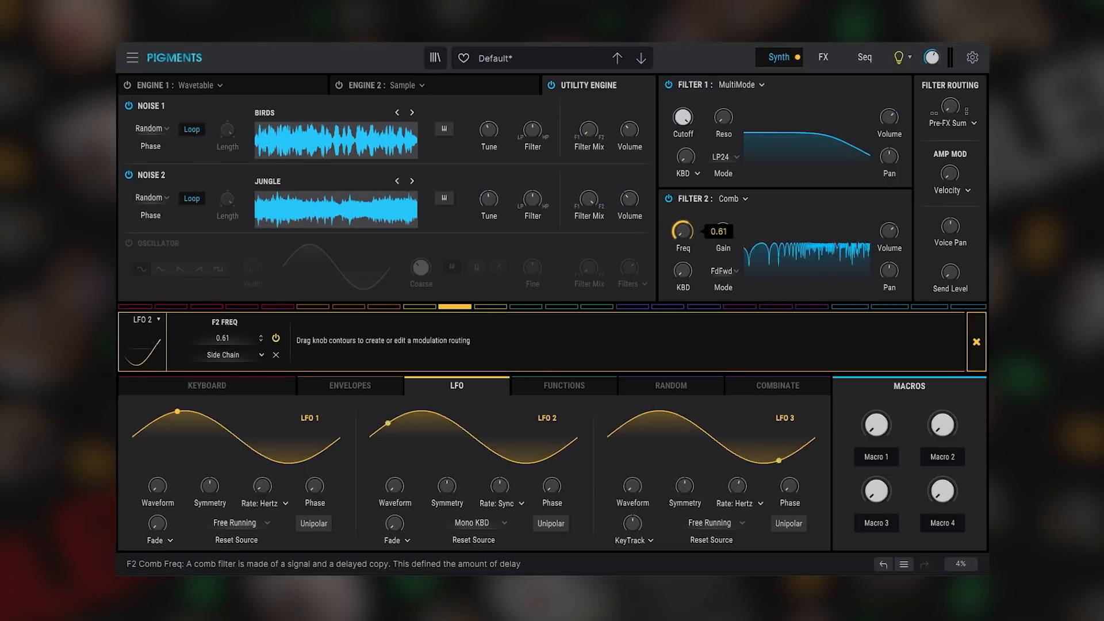
left_click(563, 517)
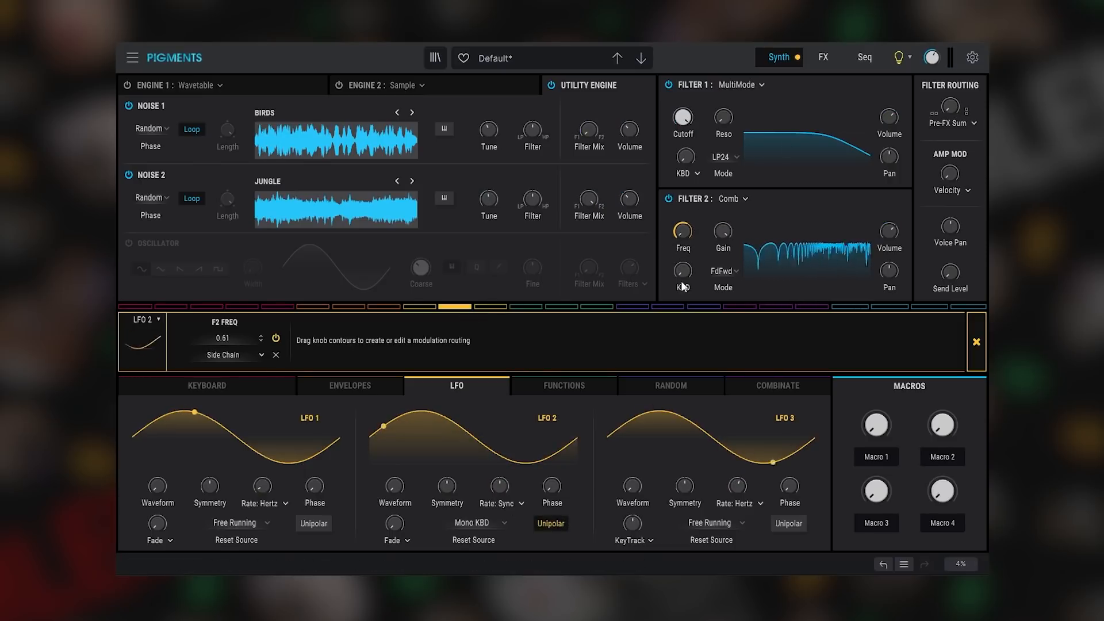
left_click_drag(683, 230, 683, 220)
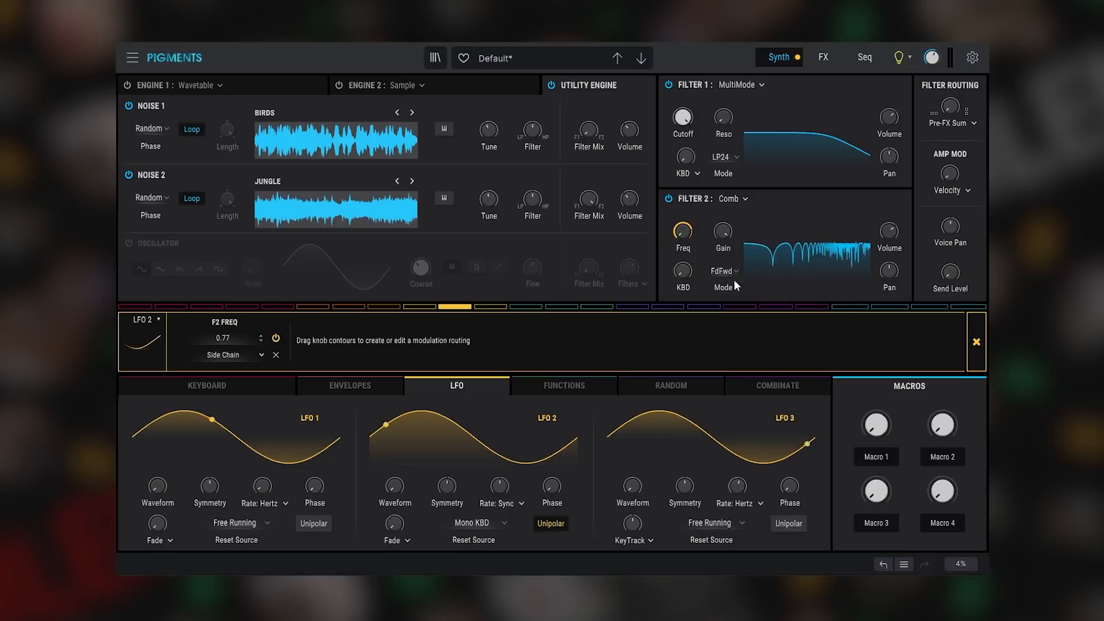
left_click(976, 343)
- Set LFO 2 to a slow rate in Hertz with a Free Running reset source
left_click(500, 502)
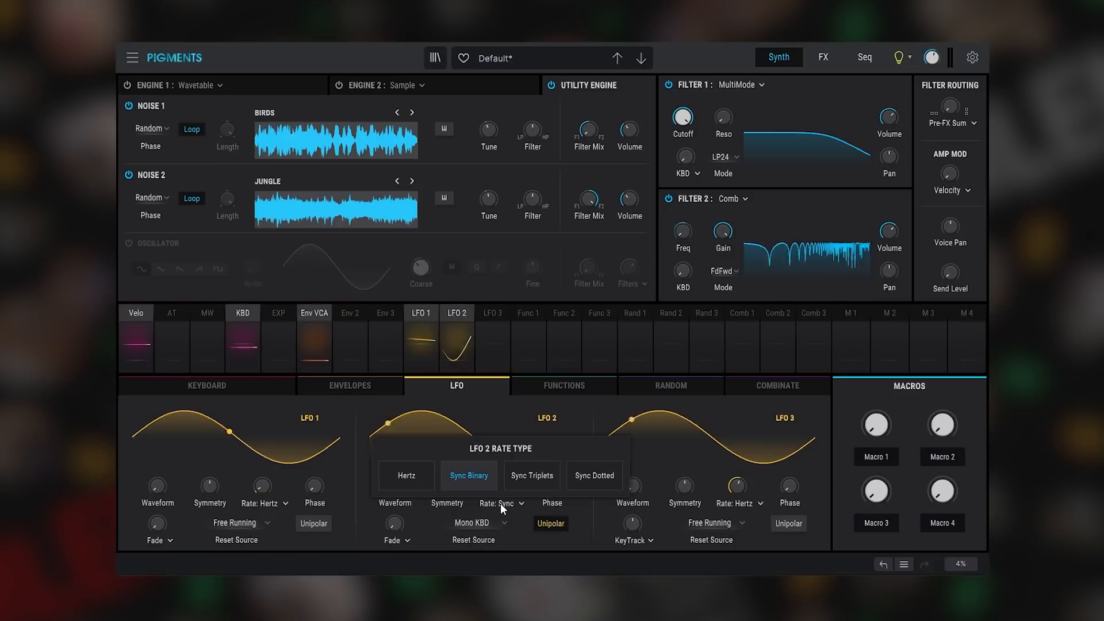
left_click(390, 470)
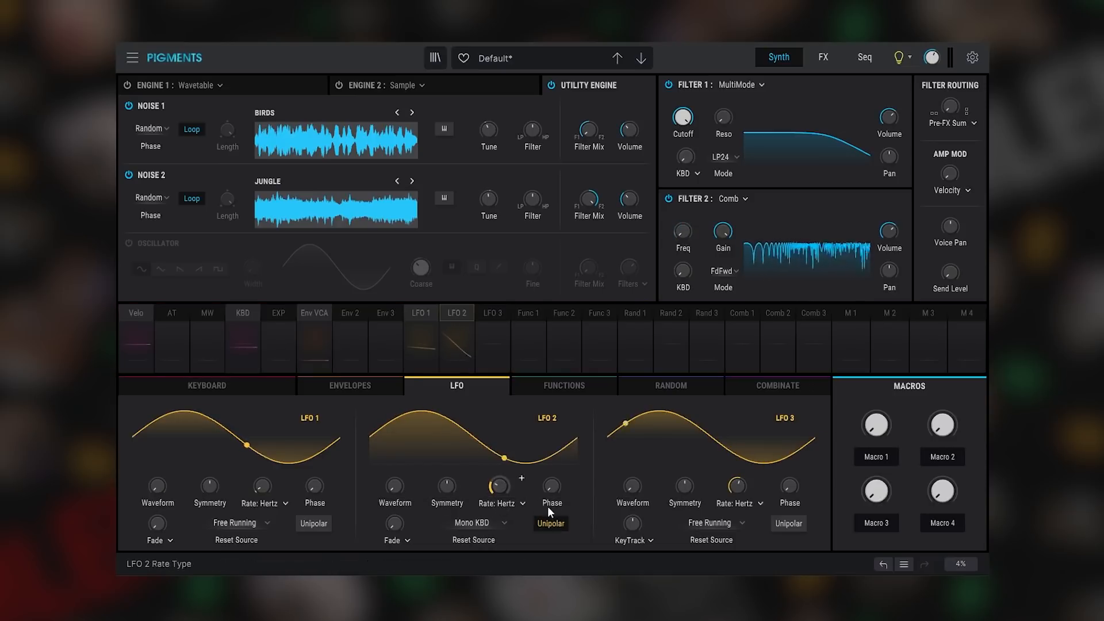
left_click(474, 523)
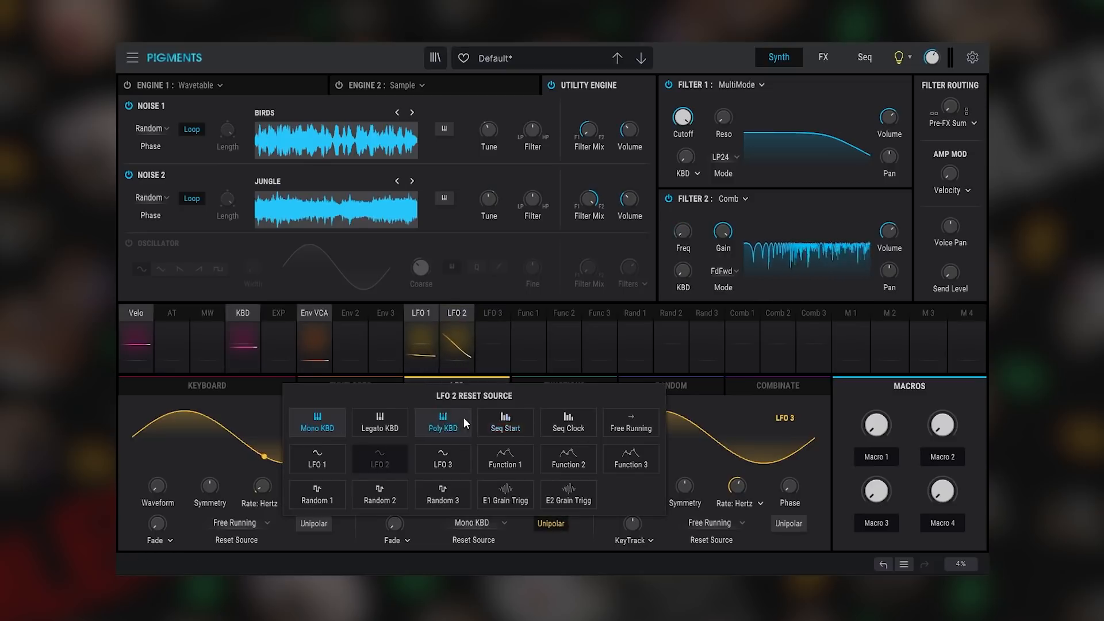
left_click(615, 428)
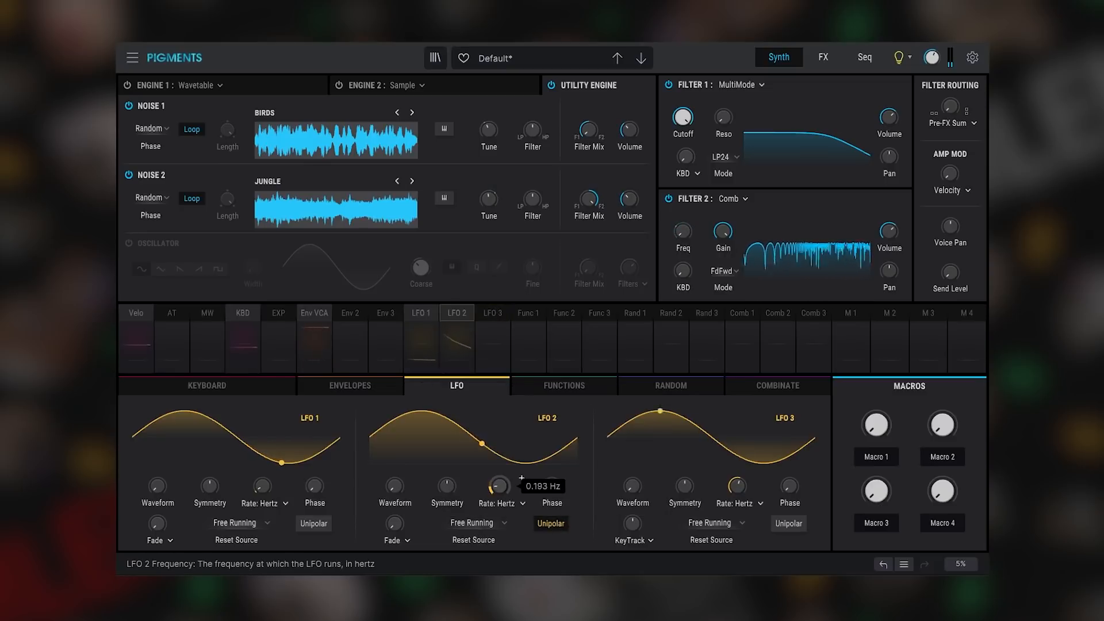
left_click_drag(499, 487, 500, 498)
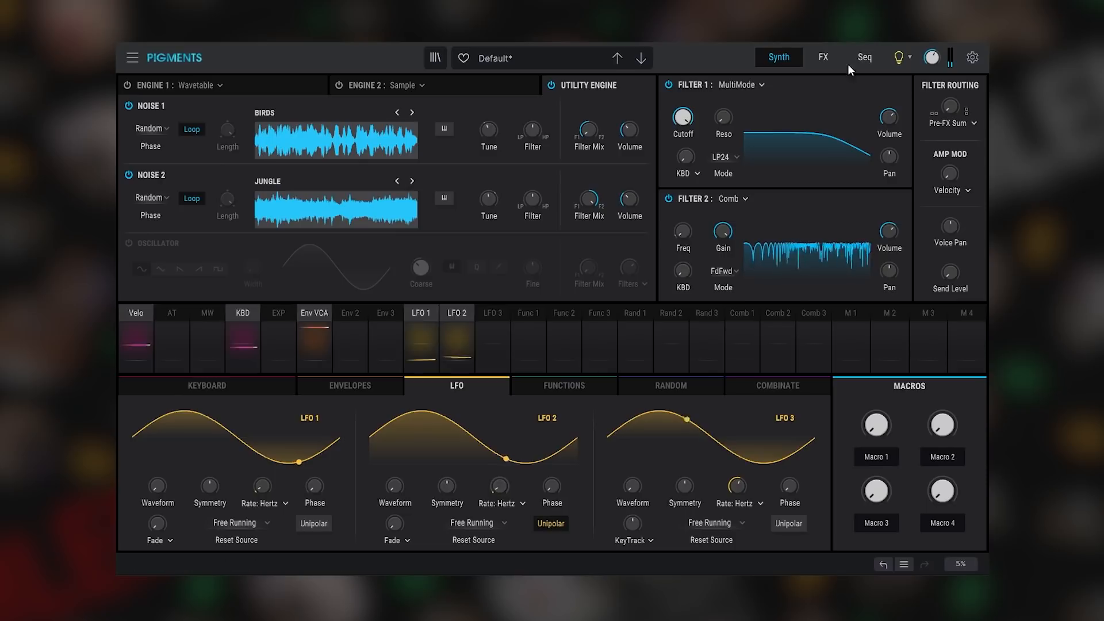
- Pan Filter 1 to the left and Filter 2 to the right, and raise Filter 2's volume
left_click(748, 87)
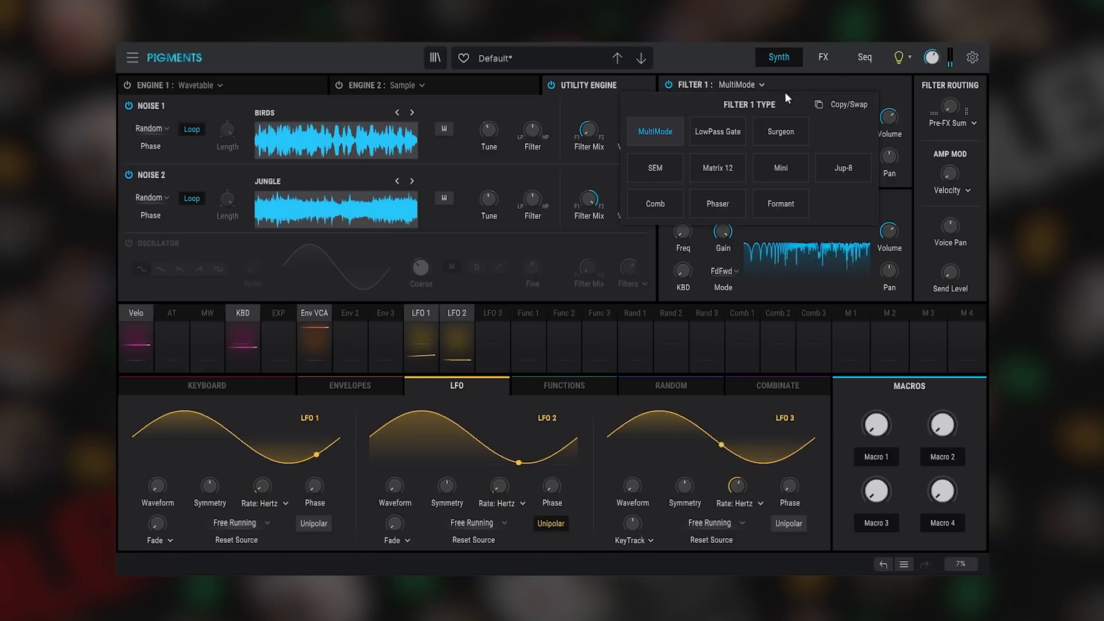
left_click_drag(889, 156, 889, 164)
left_click_drag(889, 270, 903, 263)
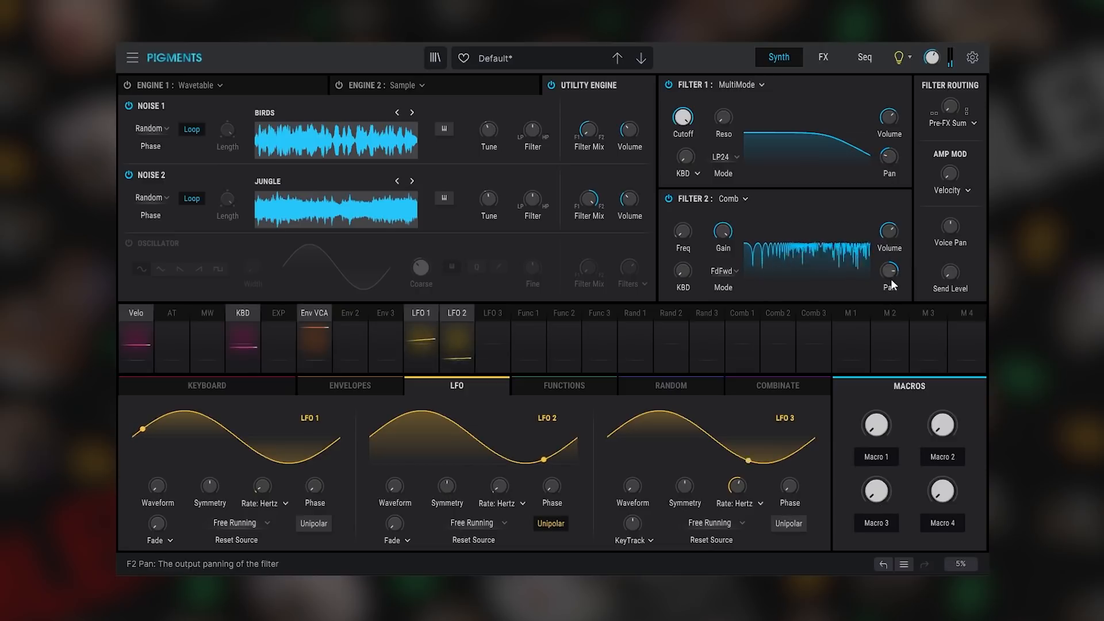
left_click_drag(889, 231, 889, 199)
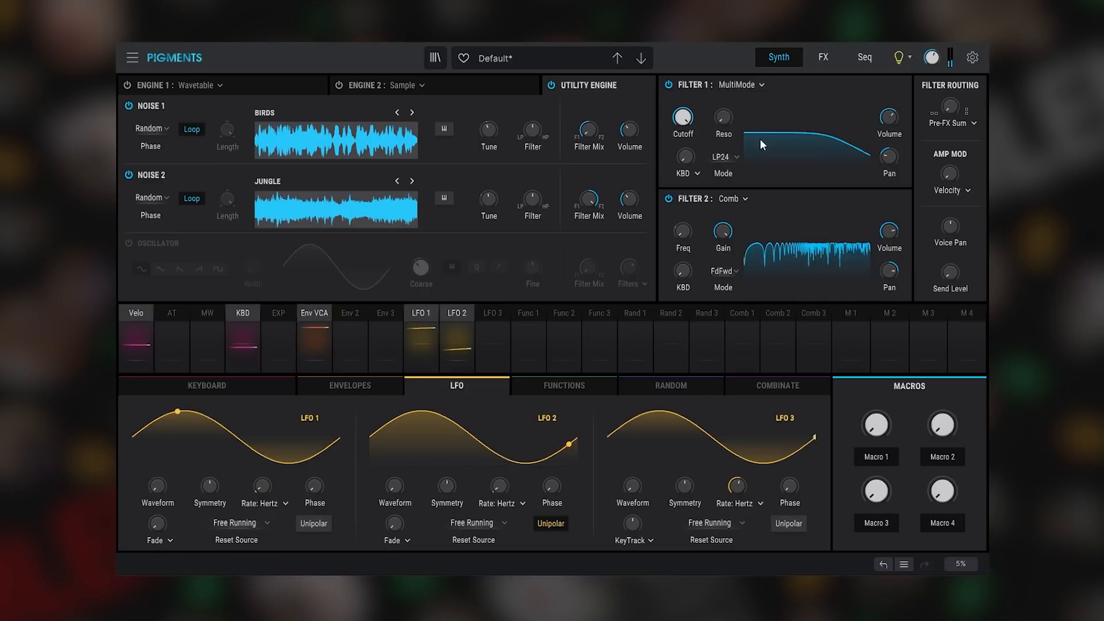
- Change Filter 1's type to Comb and adjust its frequency and gain
left_click(730, 156)
left_click(690, 123)
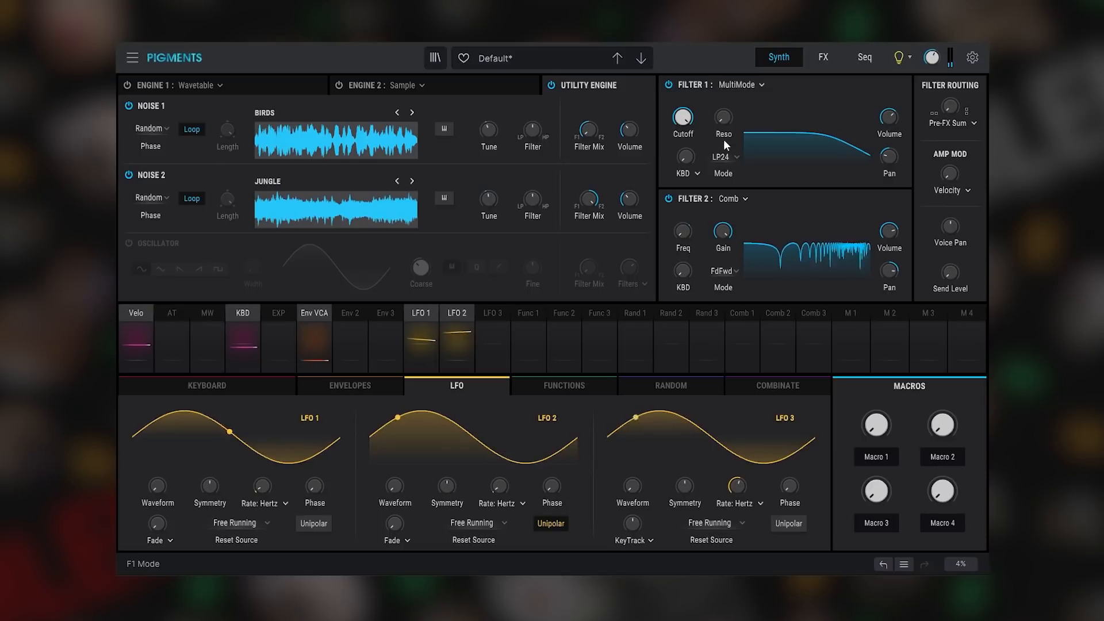
left_click(736, 85)
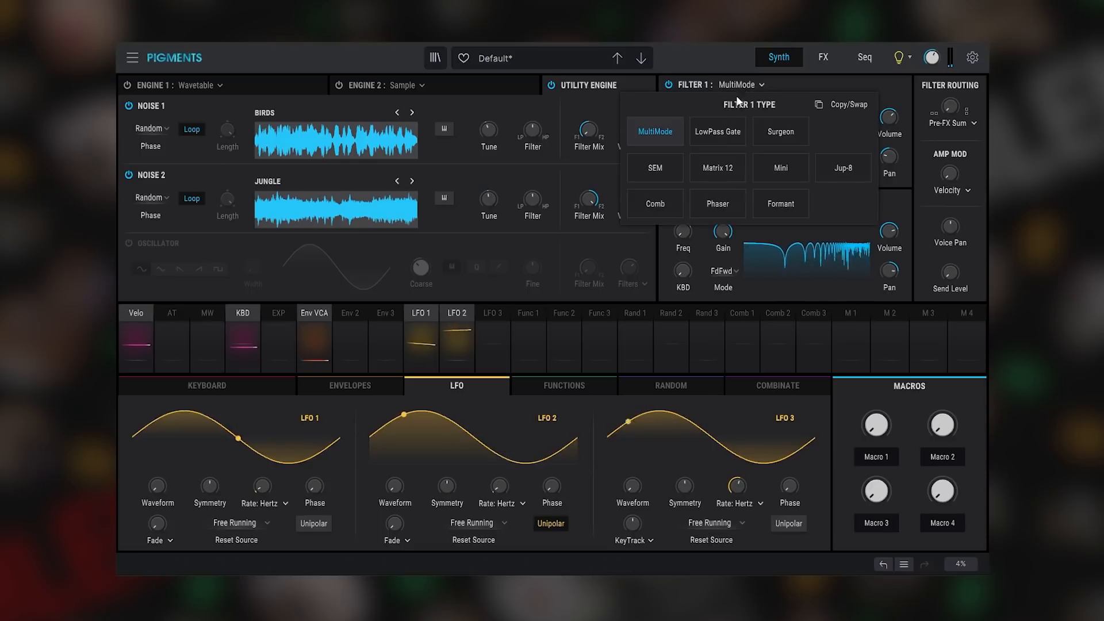
left_click(629, 206)
left_click_drag(683, 118, 682, 73)
left_click_drag(724, 117, 724, 130)
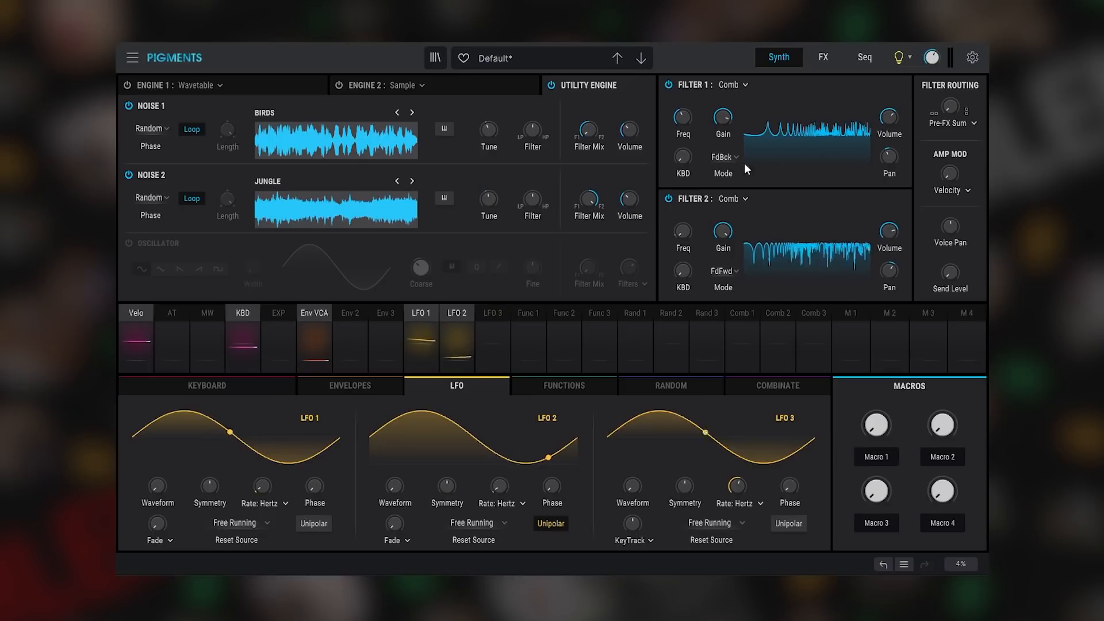
- Modulate Filter 1's comb frequency with LFO 2 at -0.40
left_click(454, 313)
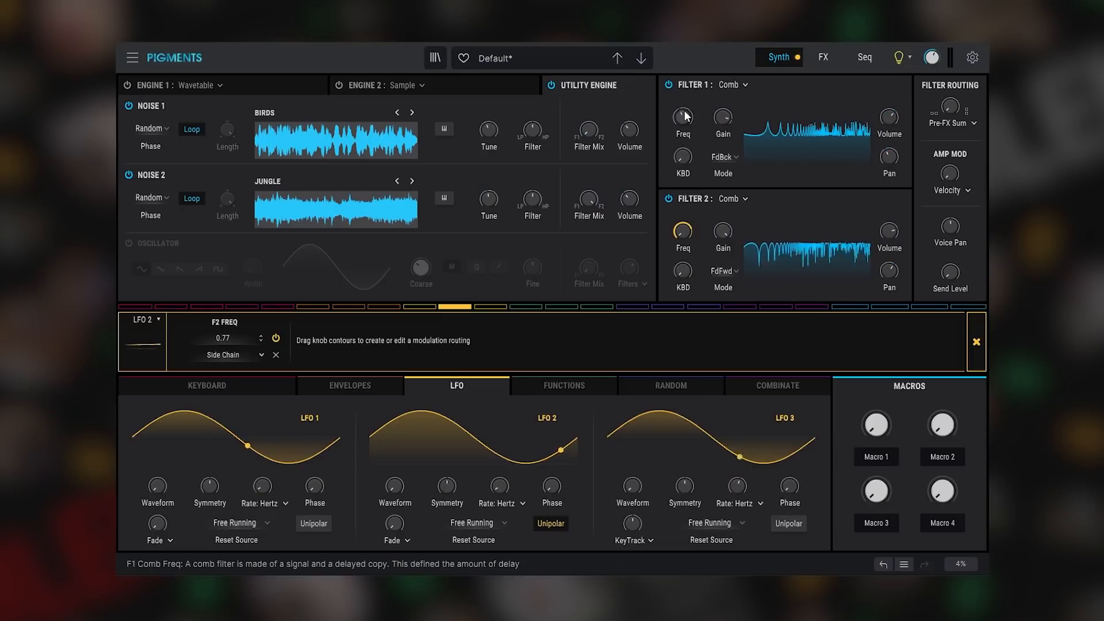
left_click_drag(675, 104, 718, 132)
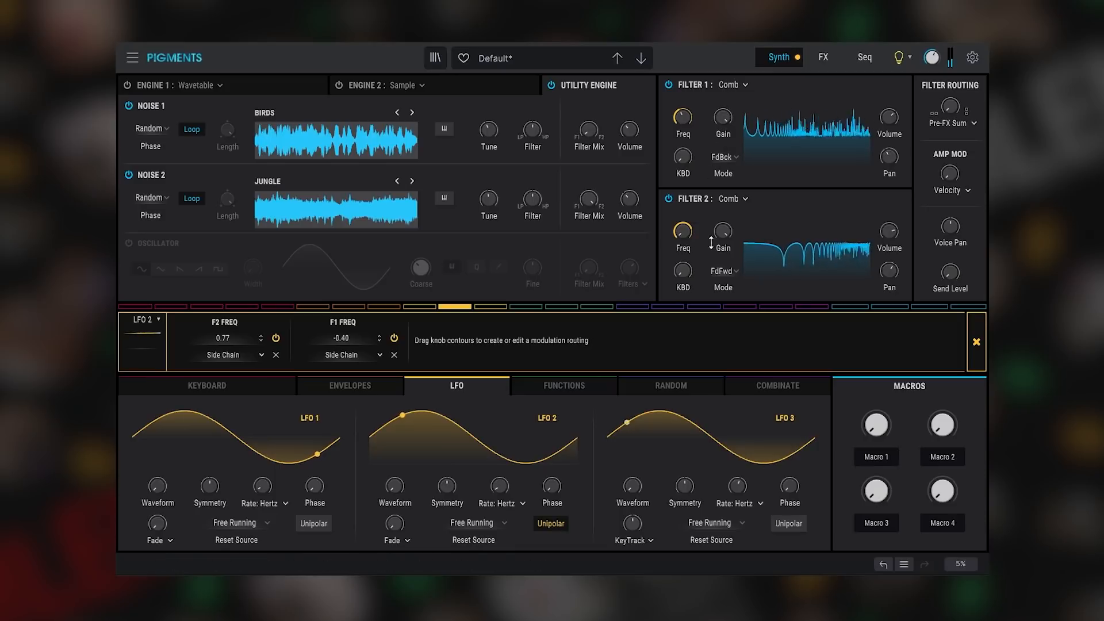
- Try the FdFwd mode on Filter 1's comb and switch it back to FdBck
left_click(735, 157)
left_click(747, 201)
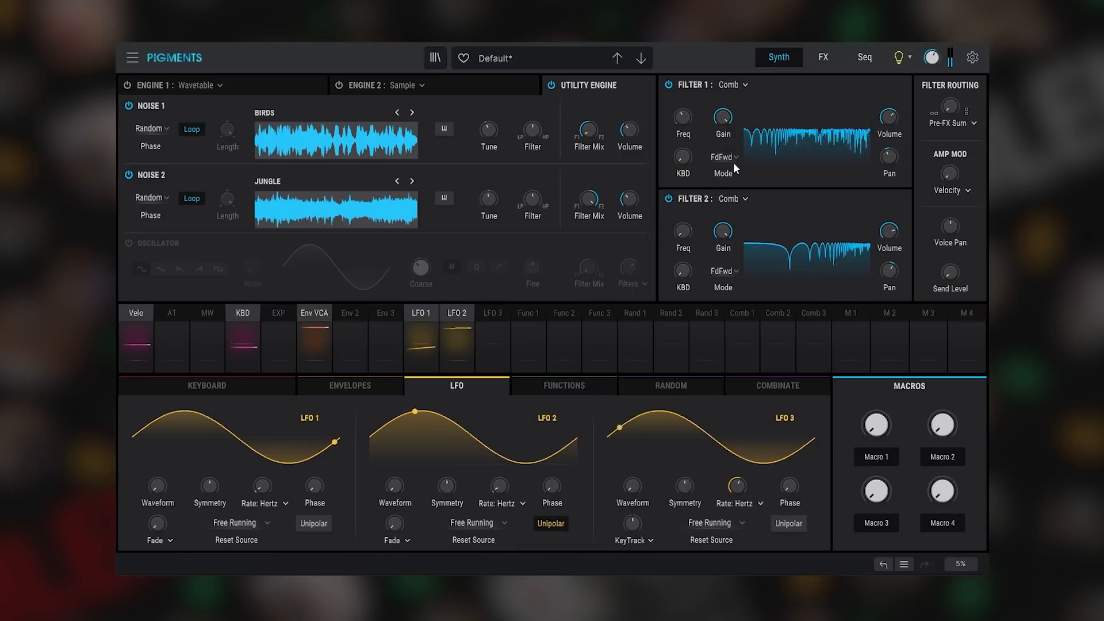
left_click(726, 157)
left_click(722, 200)
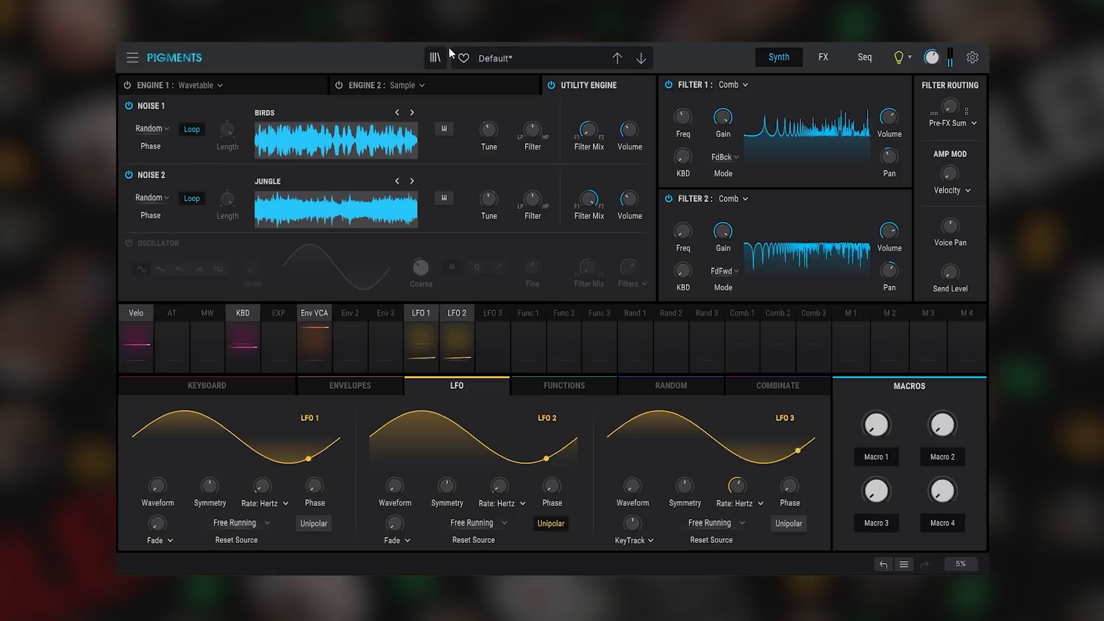
- Turn on the utility oscillator with a sawtooth waveform and route its output to FX Bus B
left_click(131, 242)
left_click(128, 243)
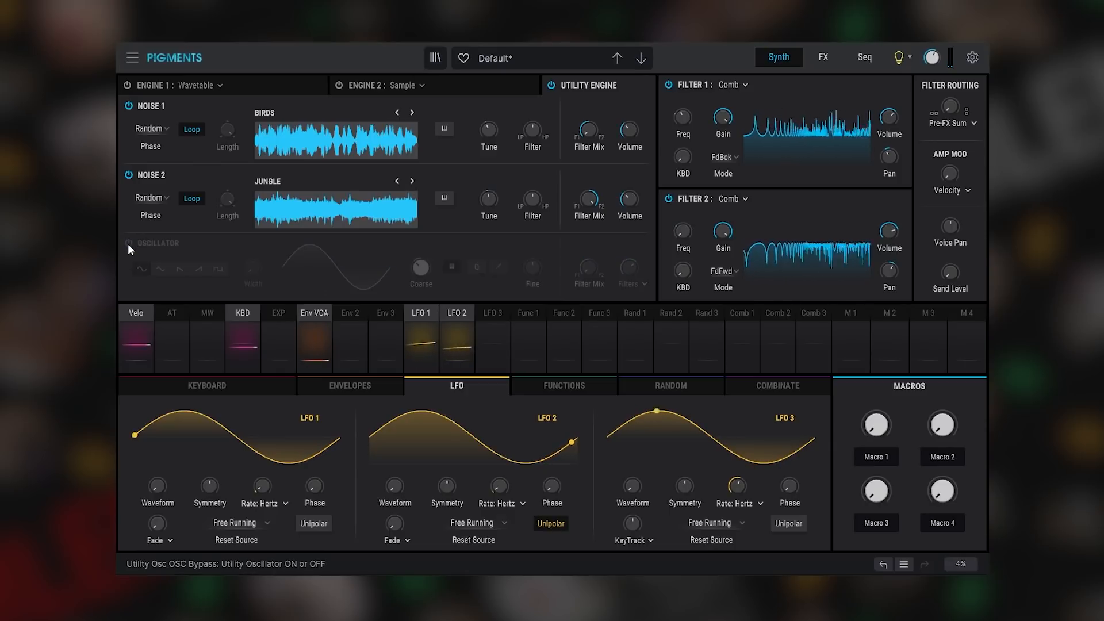
left_click(129, 244)
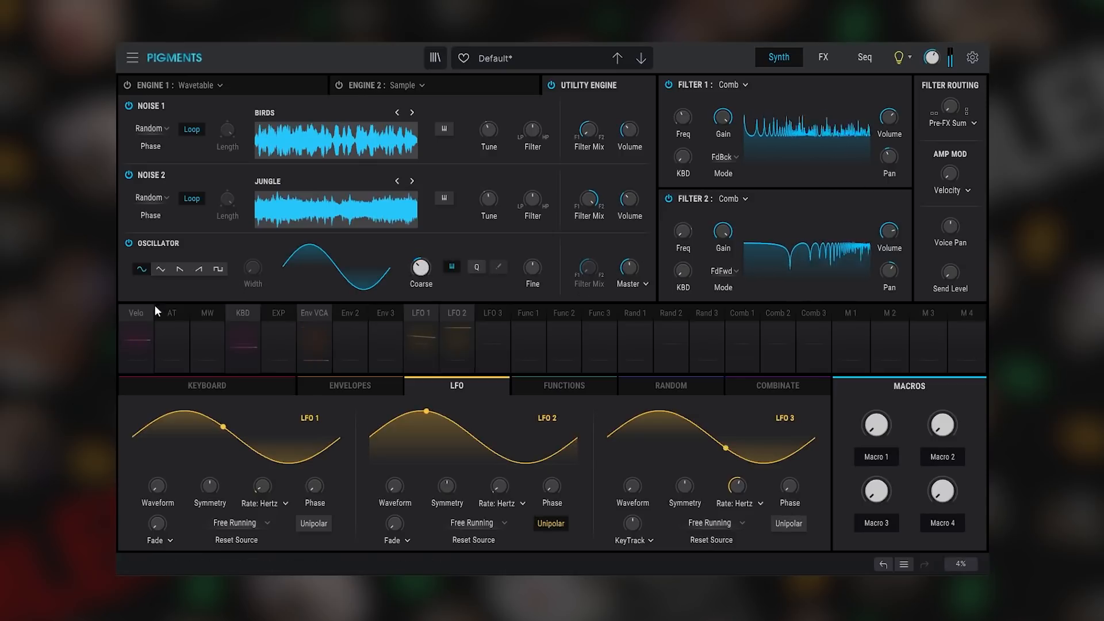
left_click(180, 269)
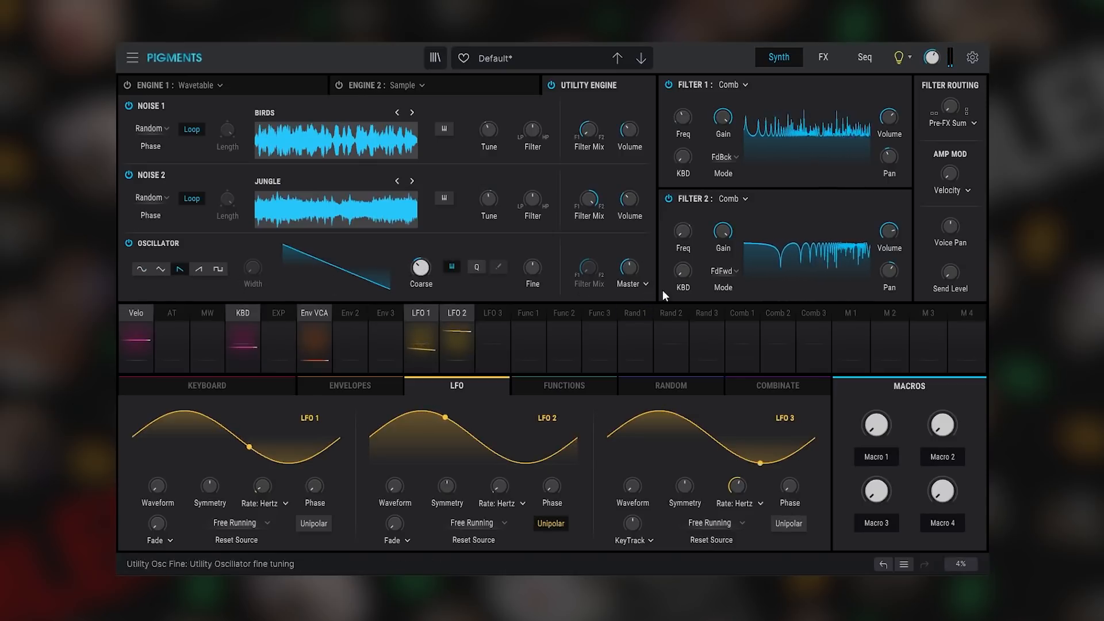
left_click(628, 282)
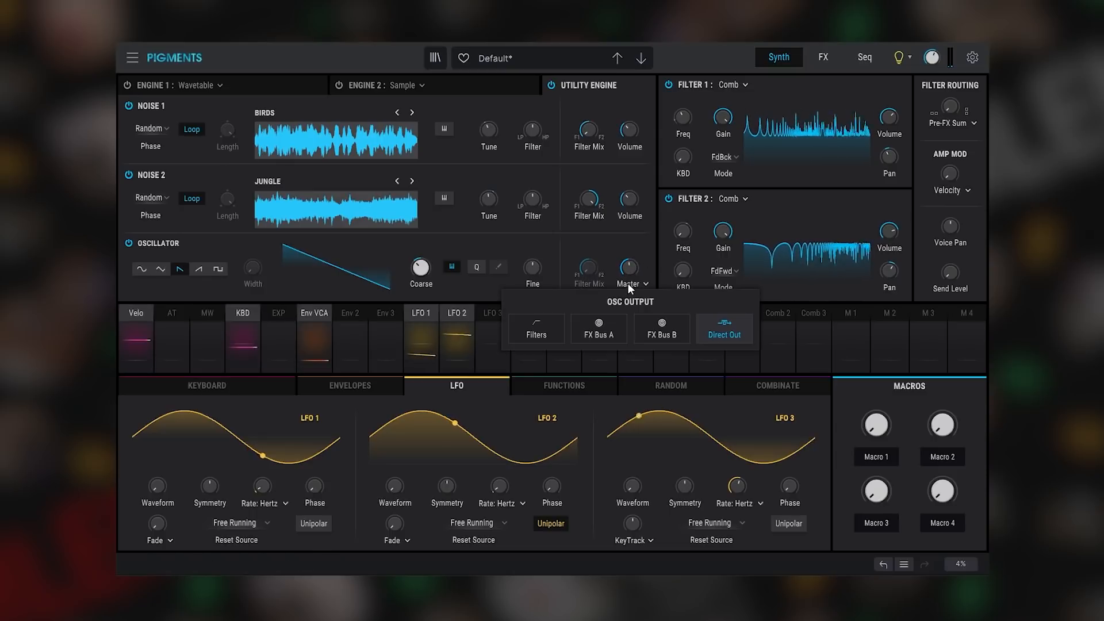
left_click(657, 329)
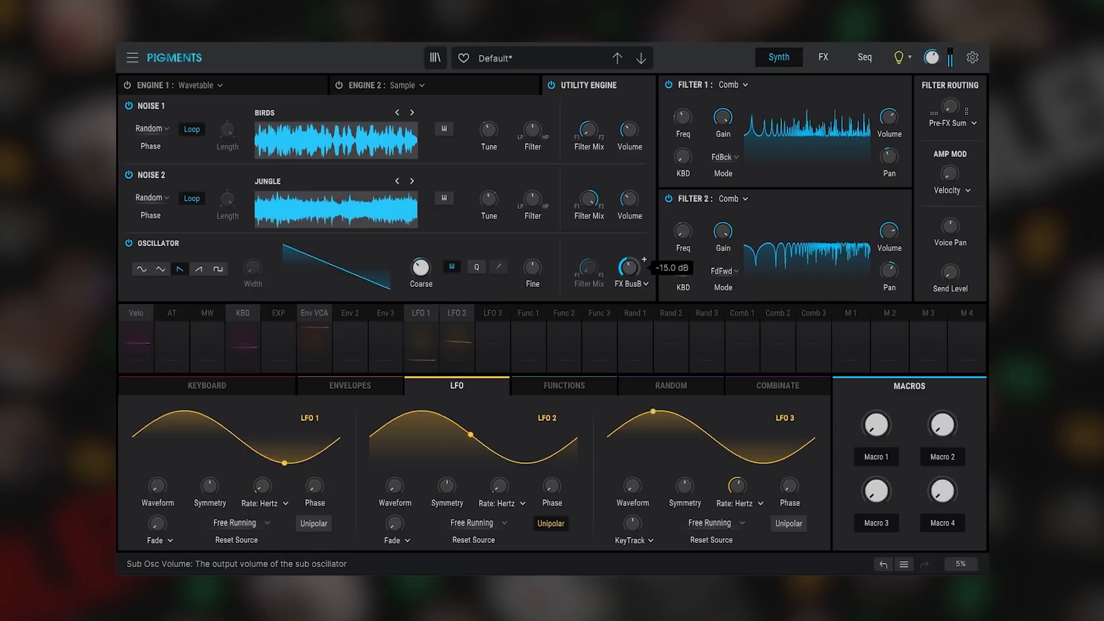
- Add a Chorus JUN-6 in the first slot of FX B and return to the synth view
left_click(833, 57)
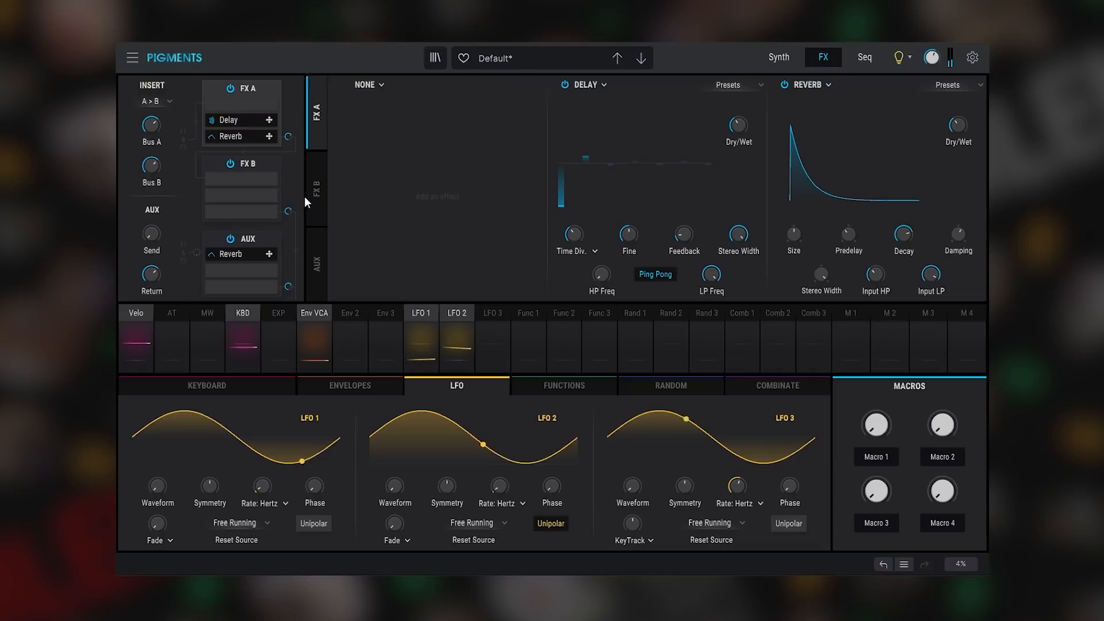
left_click(262, 161)
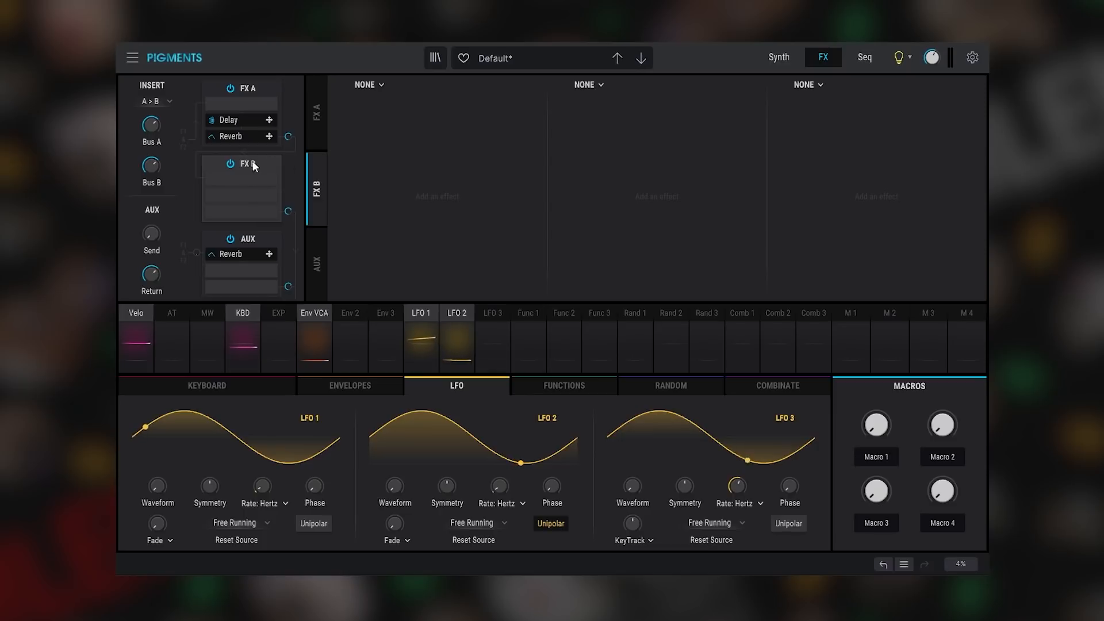
left_click(368, 85)
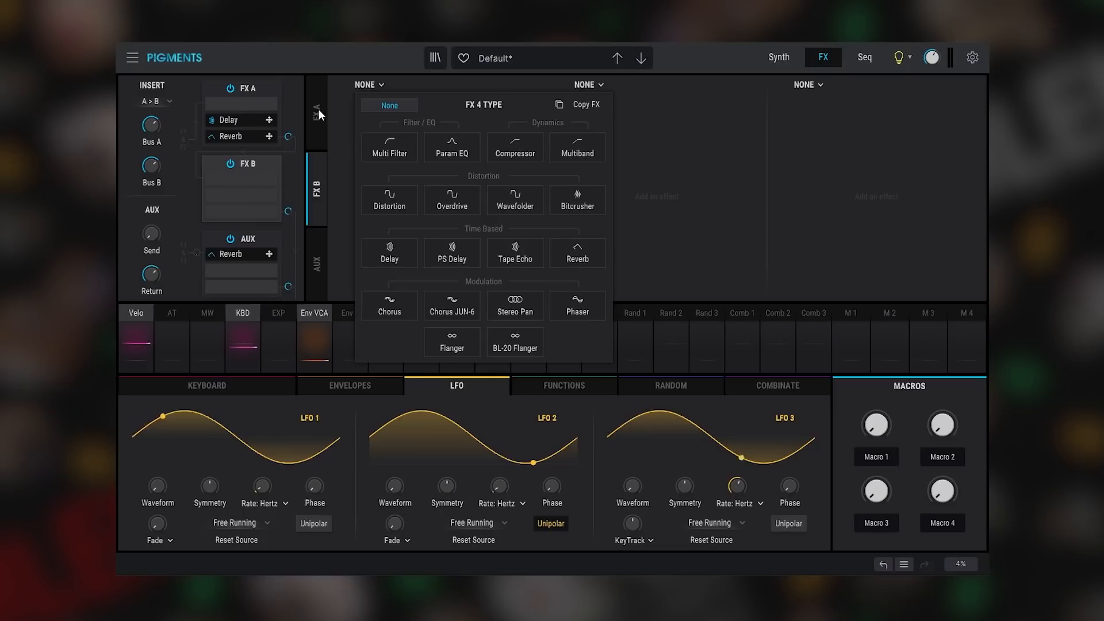
left_click(438, 304)
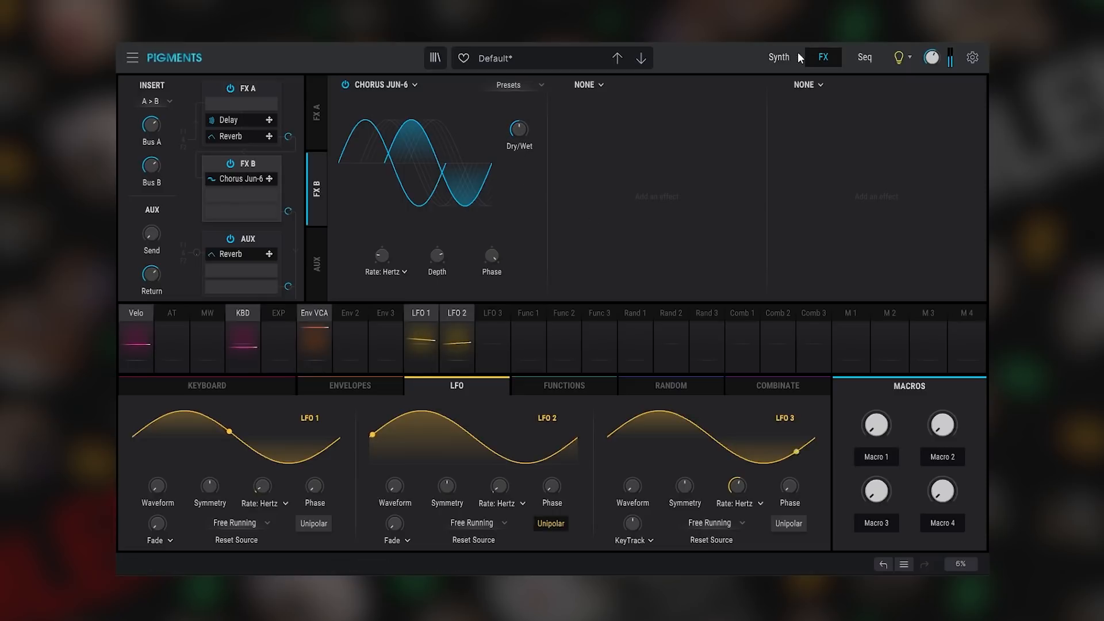
left_click(783, 57)
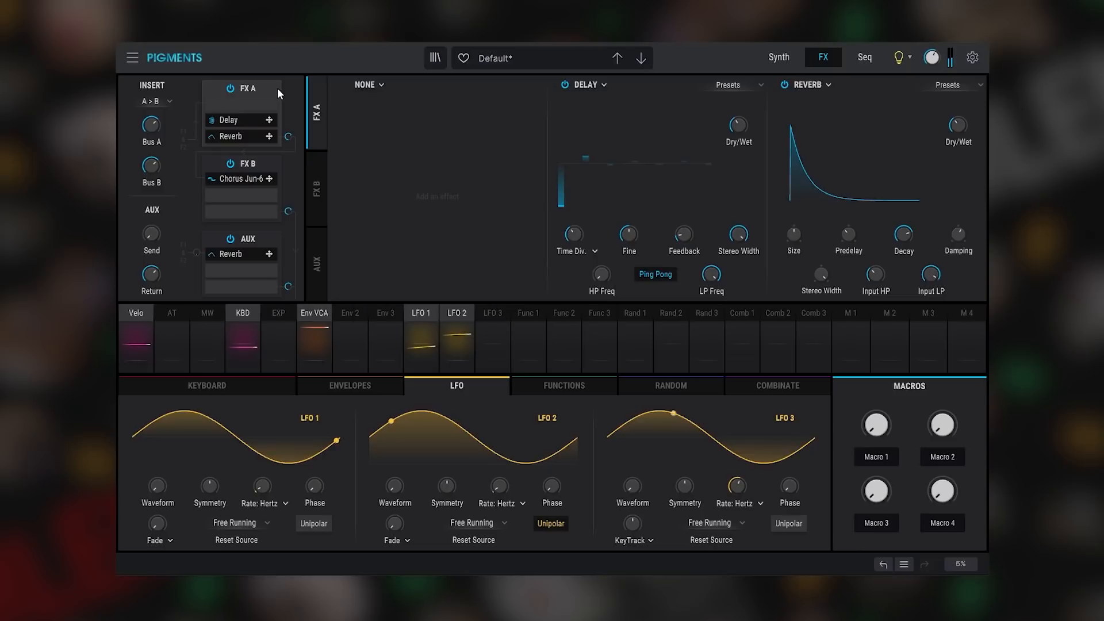
left_click(801, 61)
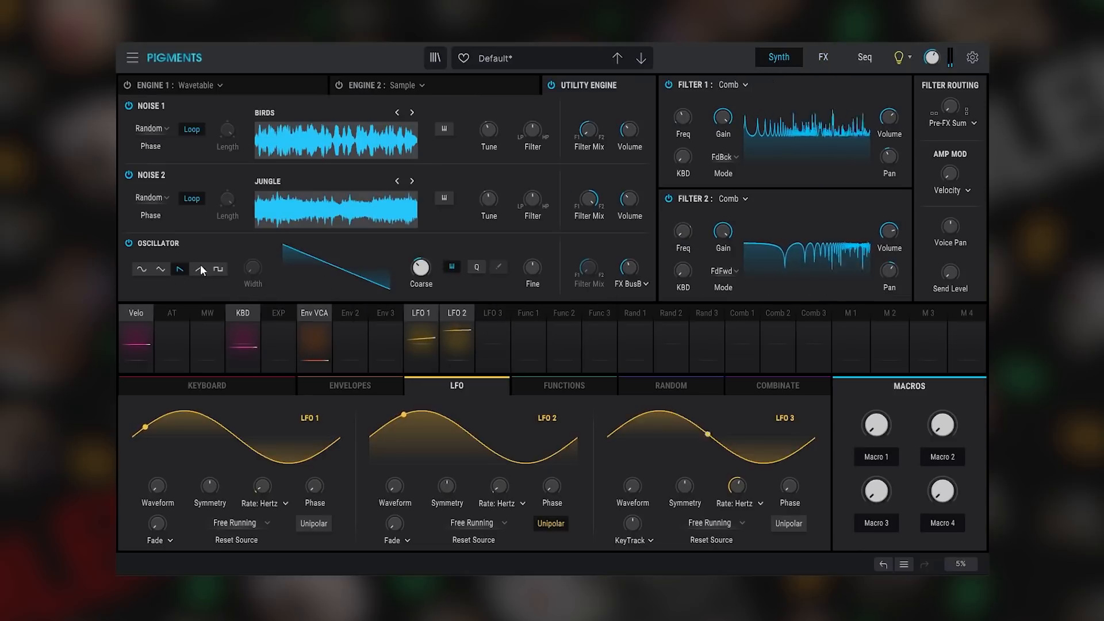
- Set the utility oscillator's waveform to sine
left_click(153, 270)
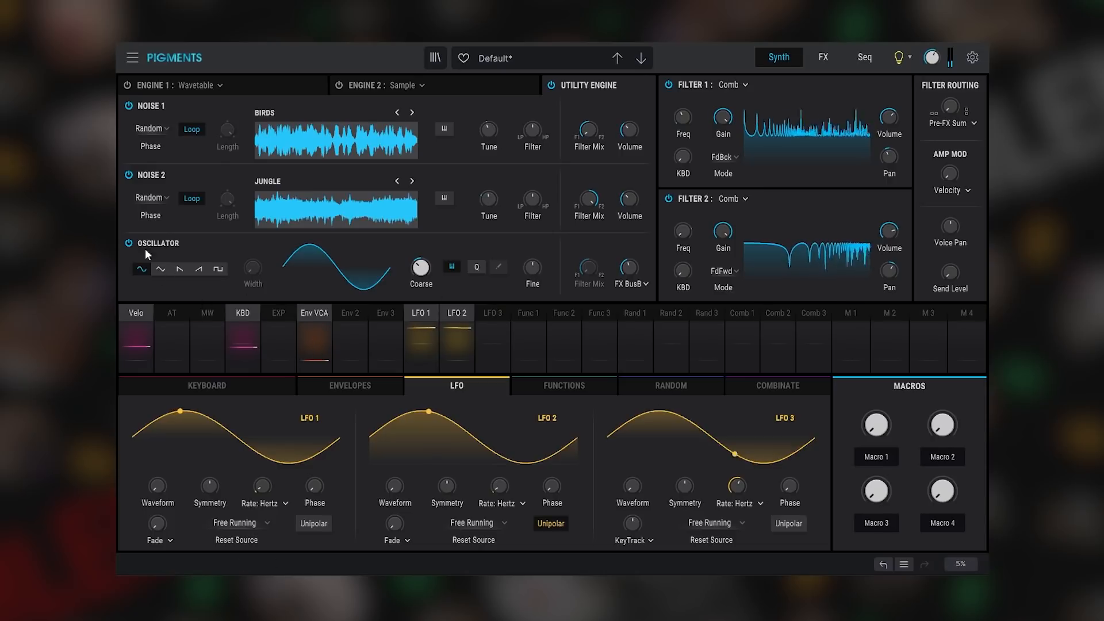
left_click(537, 319)
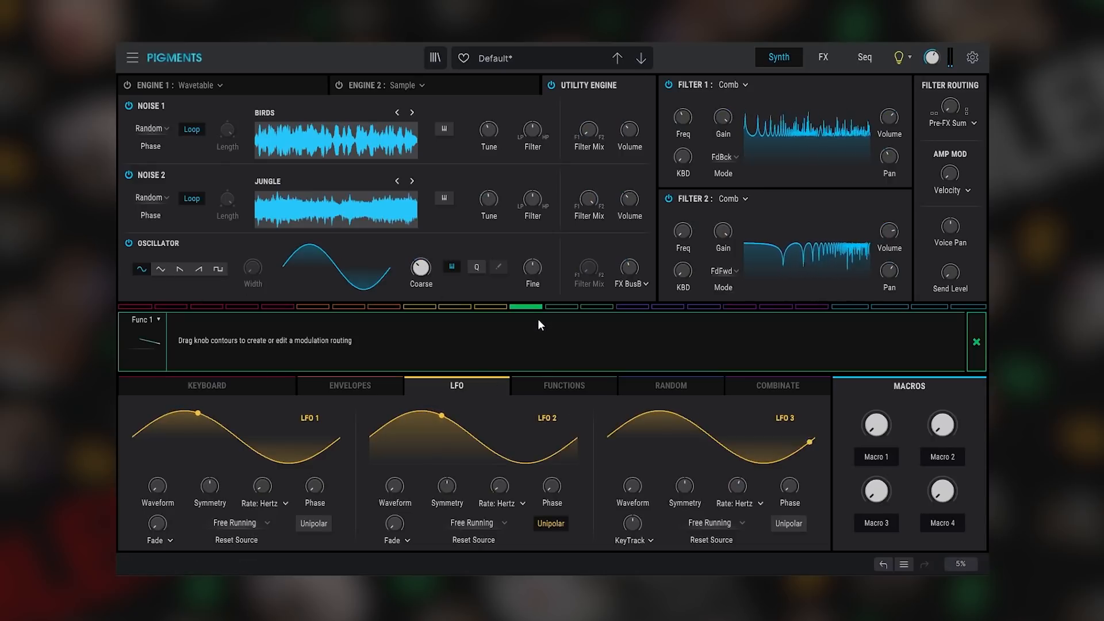
left_click(975, 342)
- Modulate the utility oscillator's volume with Function 2 at 0.52 and add a curve point at time 0.500, level 0.750
left_click(563, 360)
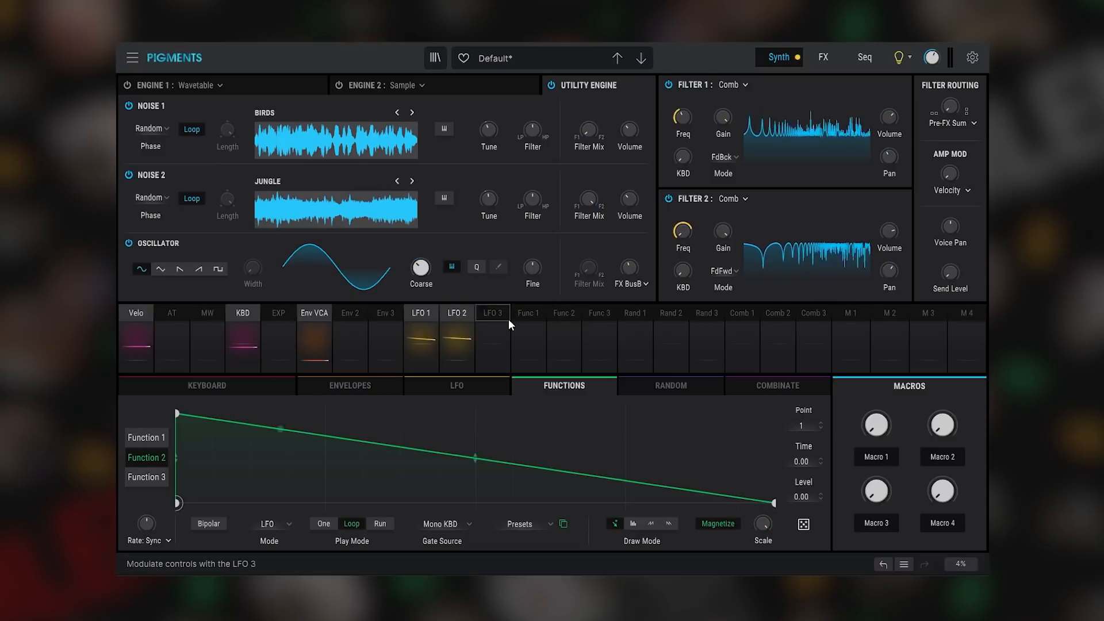
left_click(569, 312)
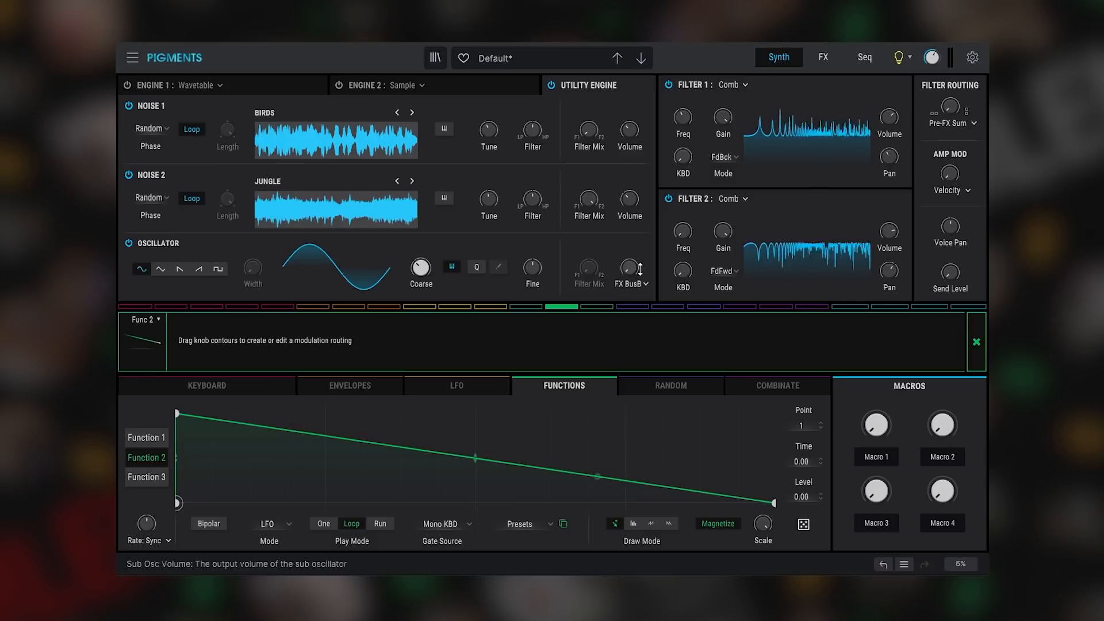
left_click_drag(622, 262, 629, 265)
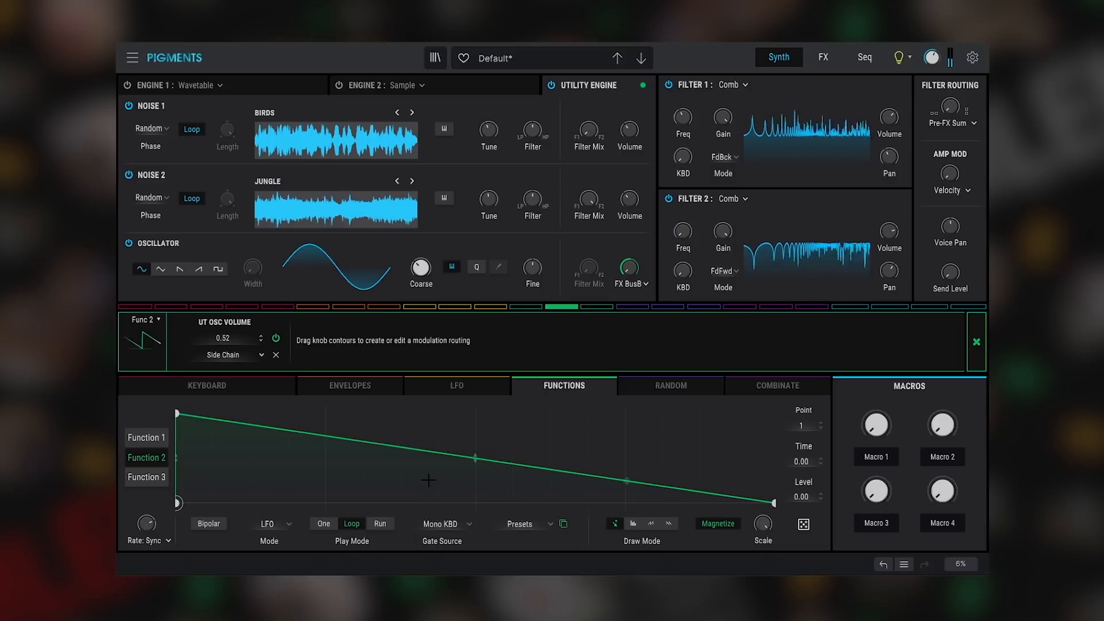
left_click_drag(475, 458, 475, 435)
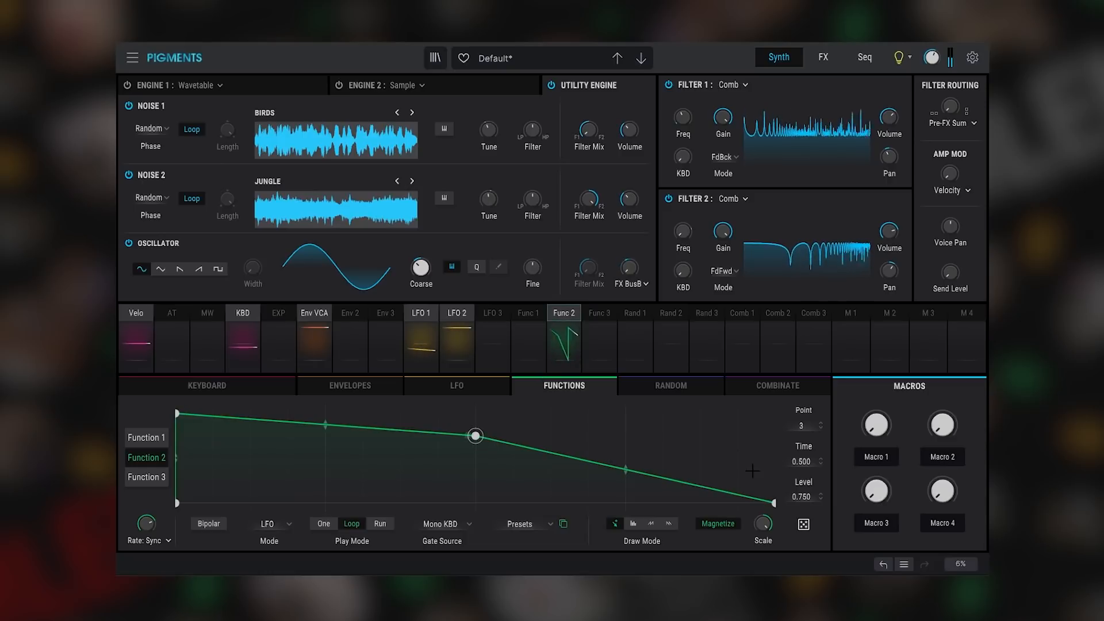
- Fill FX B with Multi Filter, Chorus JUN-6 and Delay in that order, and set the bus routing to parallel (A // B)
left_click(824, 58)
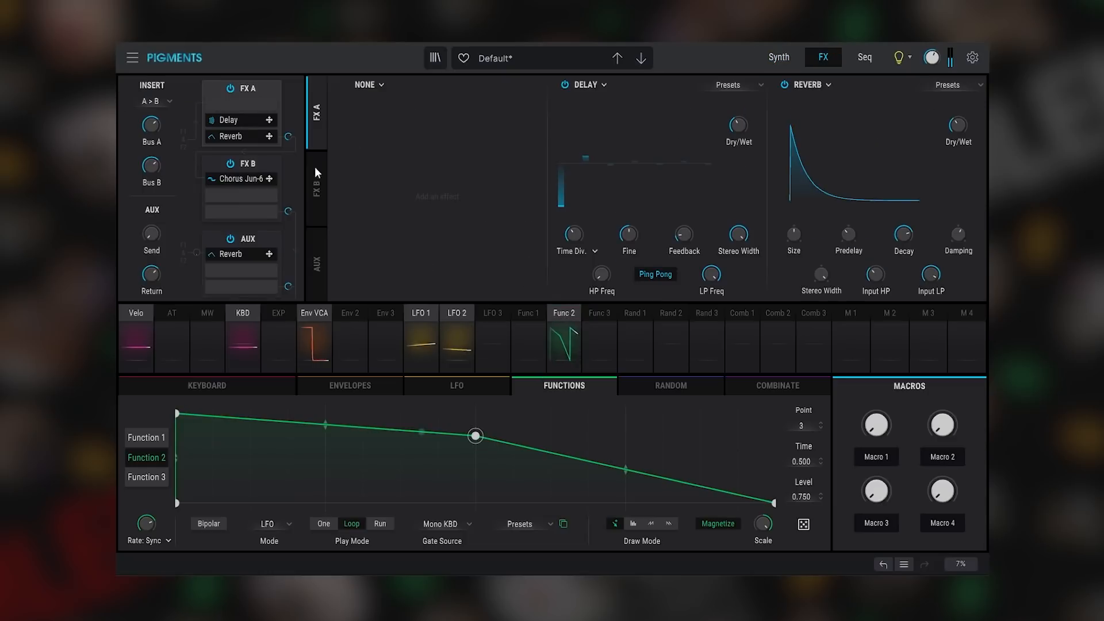
left_click(250, 167)
left_click(587, 85)
left_click(633, 267)
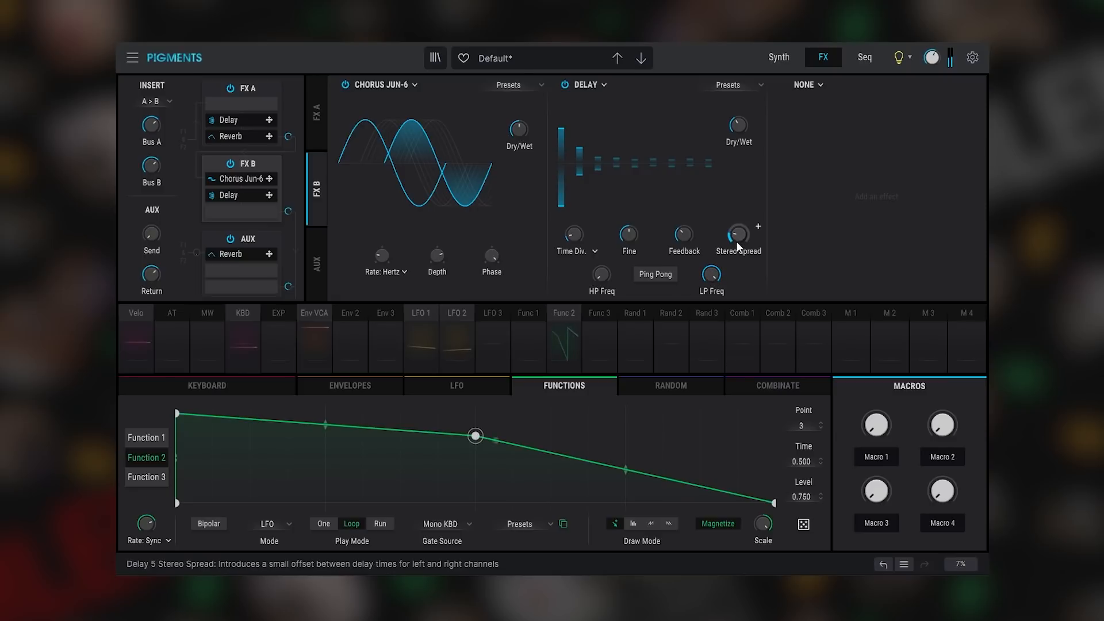
left_click_drag(240, 194, 242, 211)
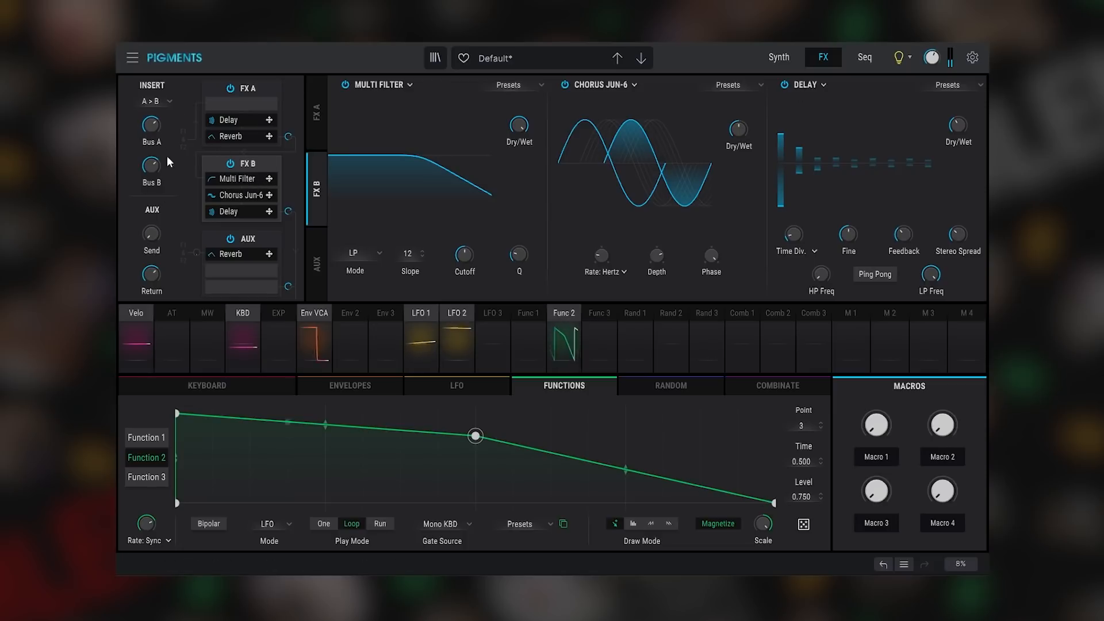
left_click(156, 102)
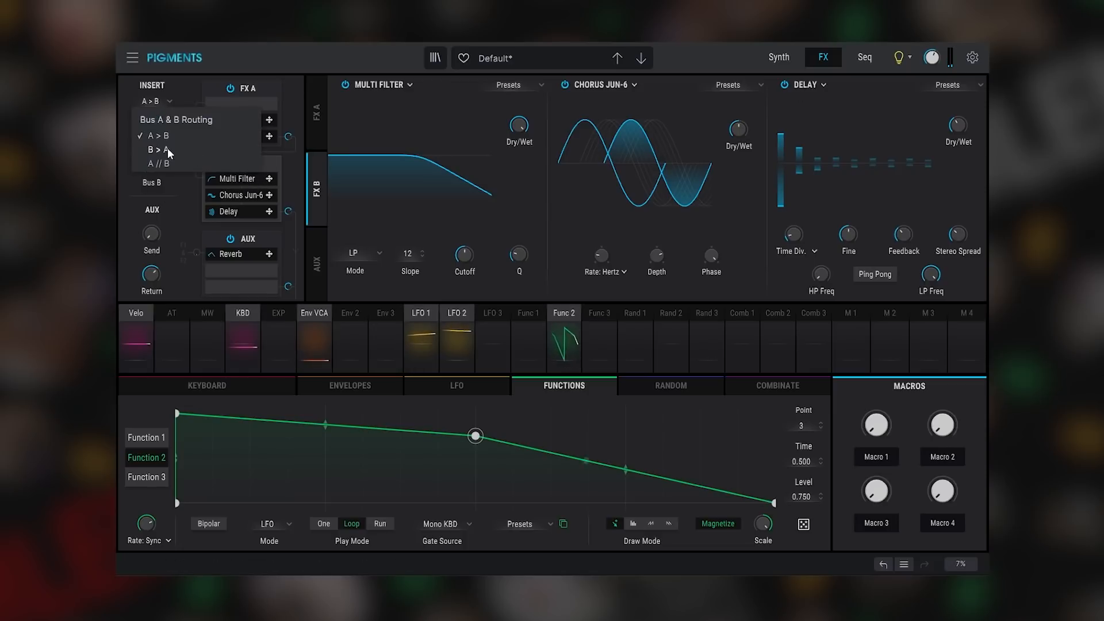
left_click(167, 163)
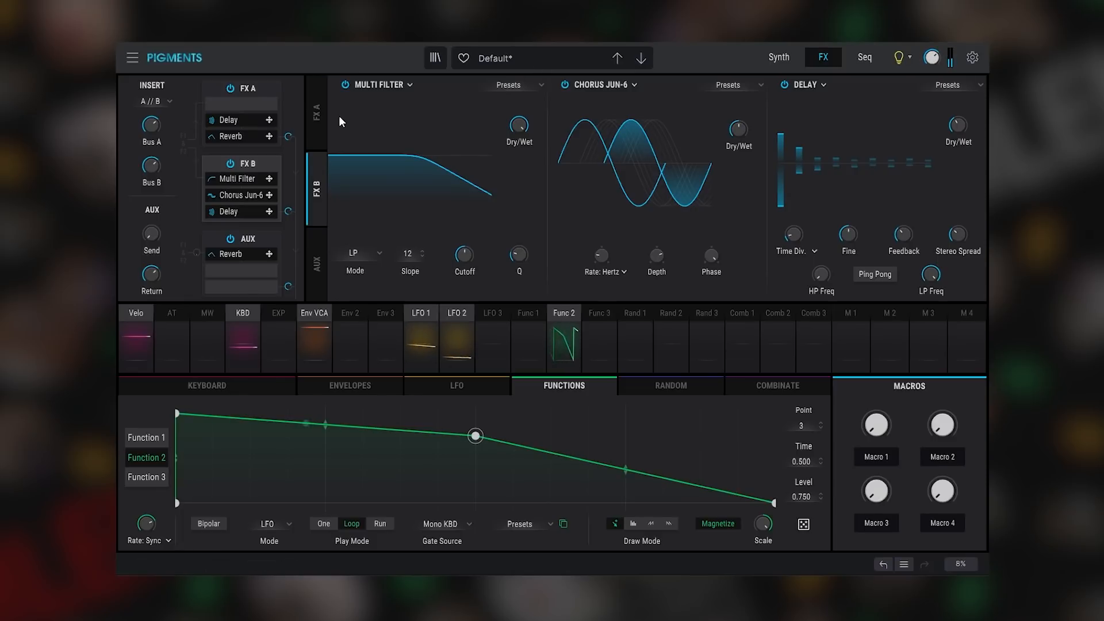
- Try the sawtooth waveform on the utility oscillator and settle on the square waveform
left_click(776, 57)
left_click(179, 269)
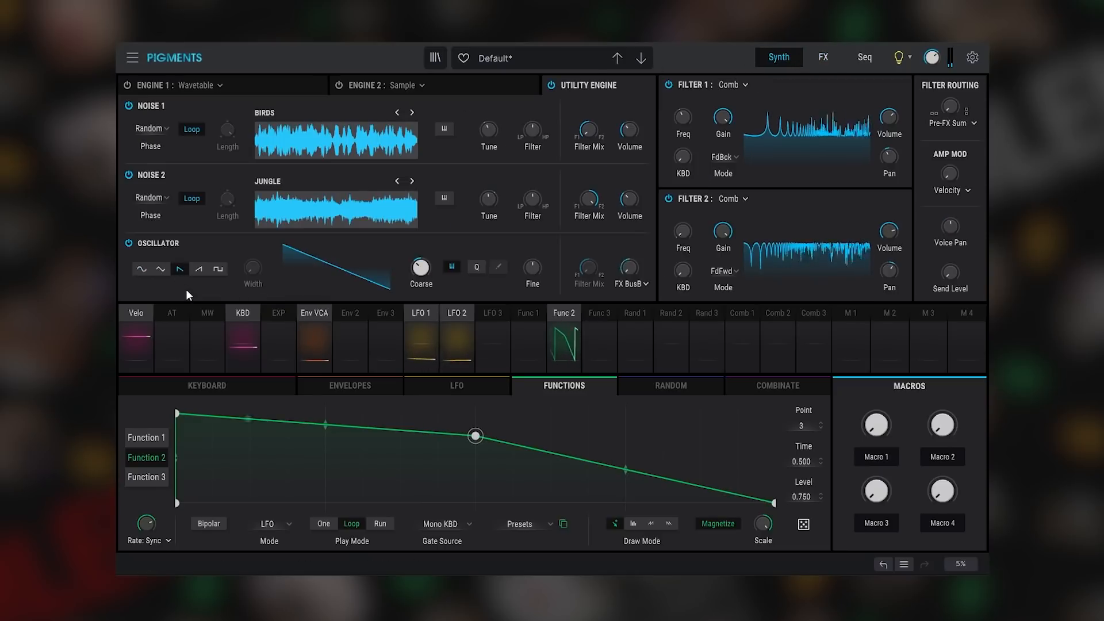
left_click_drag(412, 273, 413, 273)
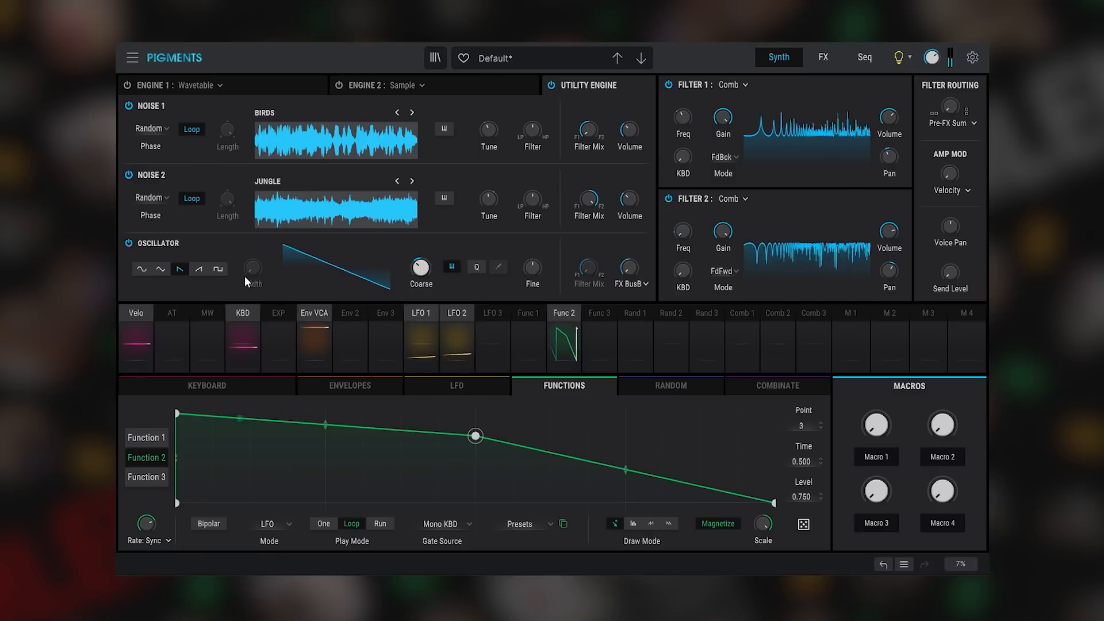
left_click(218, 268)
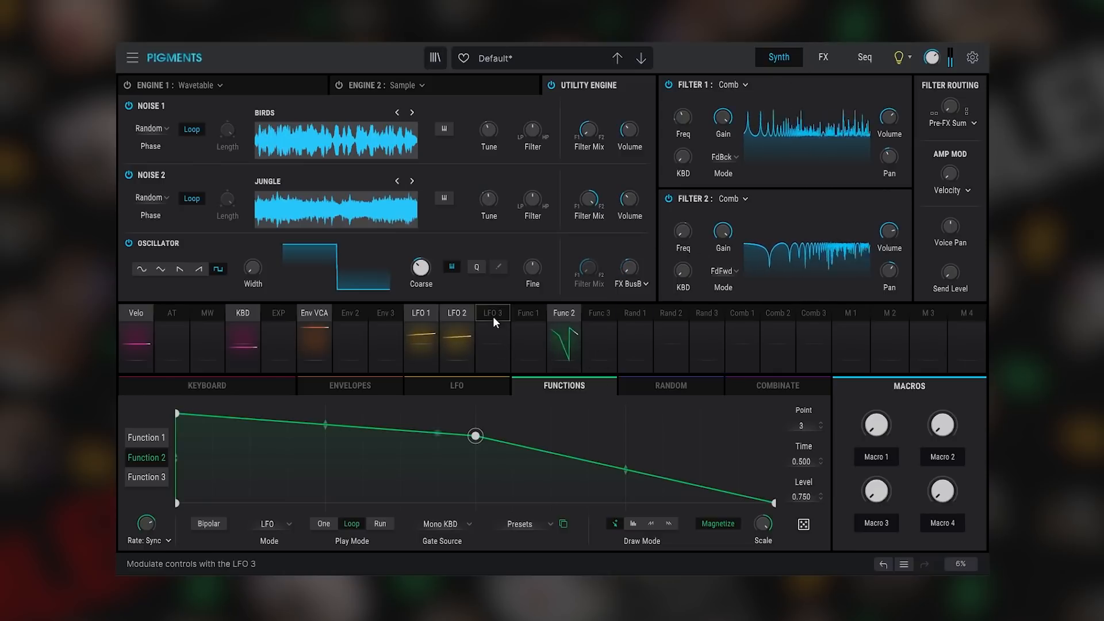
- Modulate the cutoff of FX B's Multi Filter with LFO 3 at 0.29
left_click(491, 331)
left_click(823, 58)
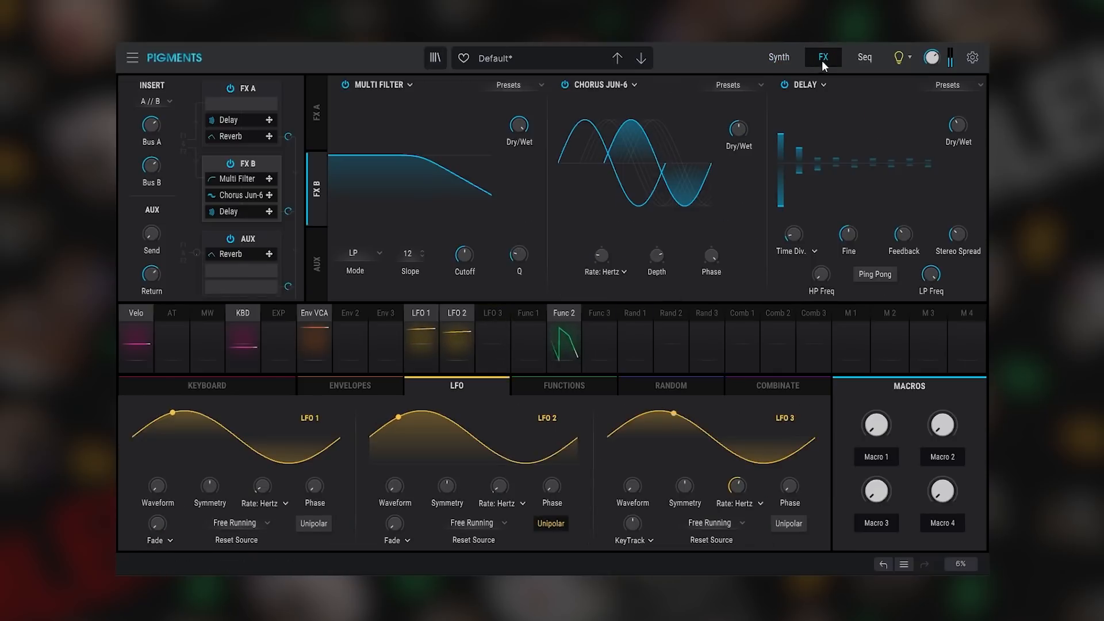
left_click(776, 59)
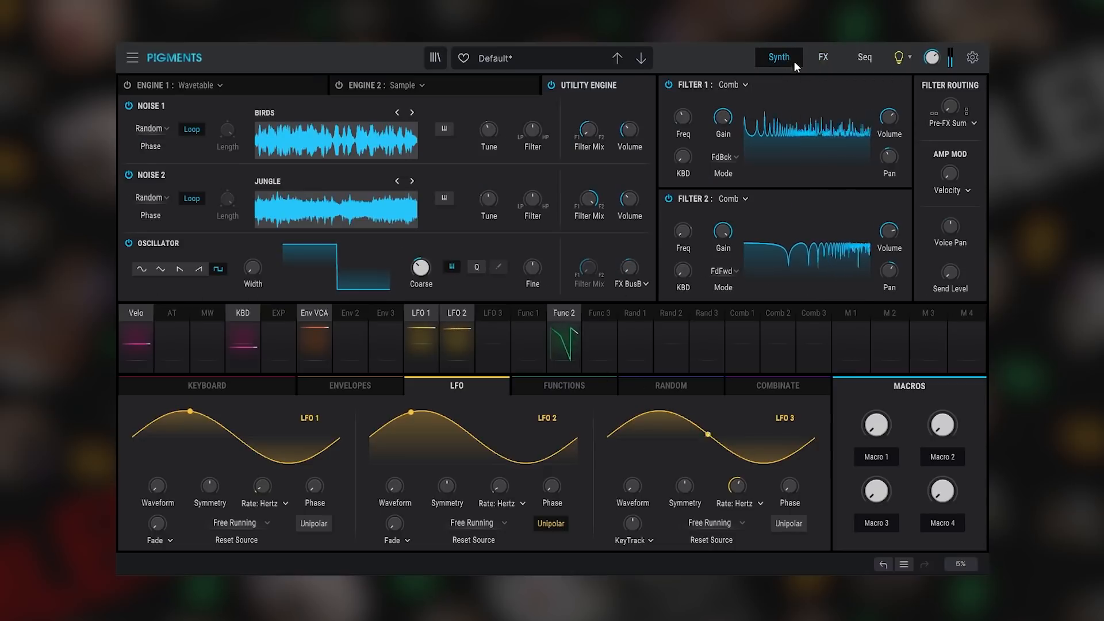
left_click(823, 58)
left_click(493, 312)
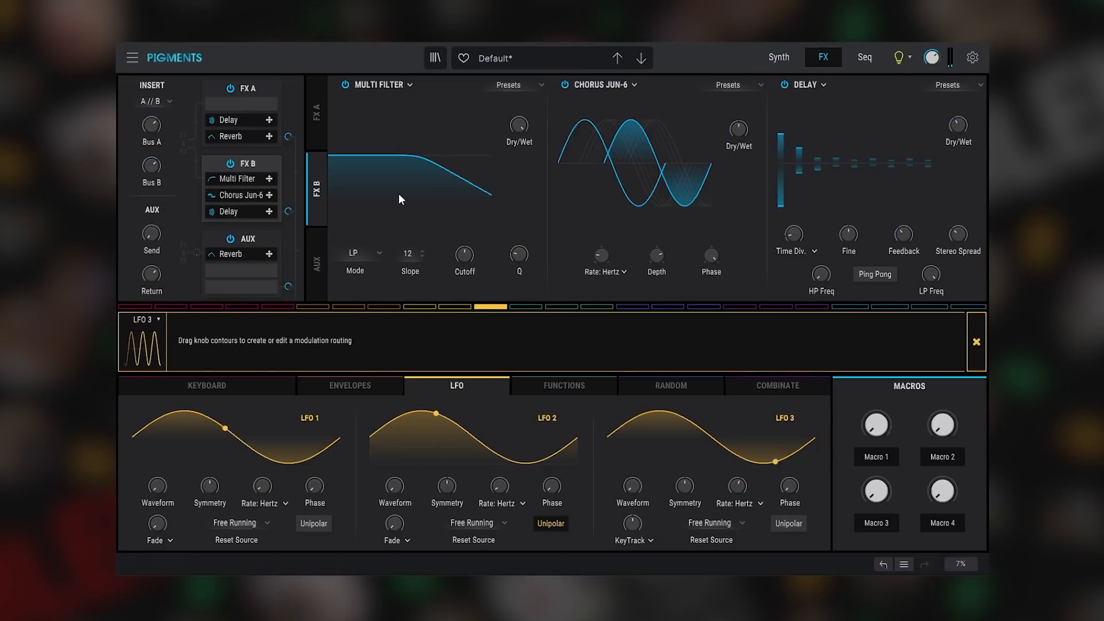
left_click_drag(454, 259, 454, 241)
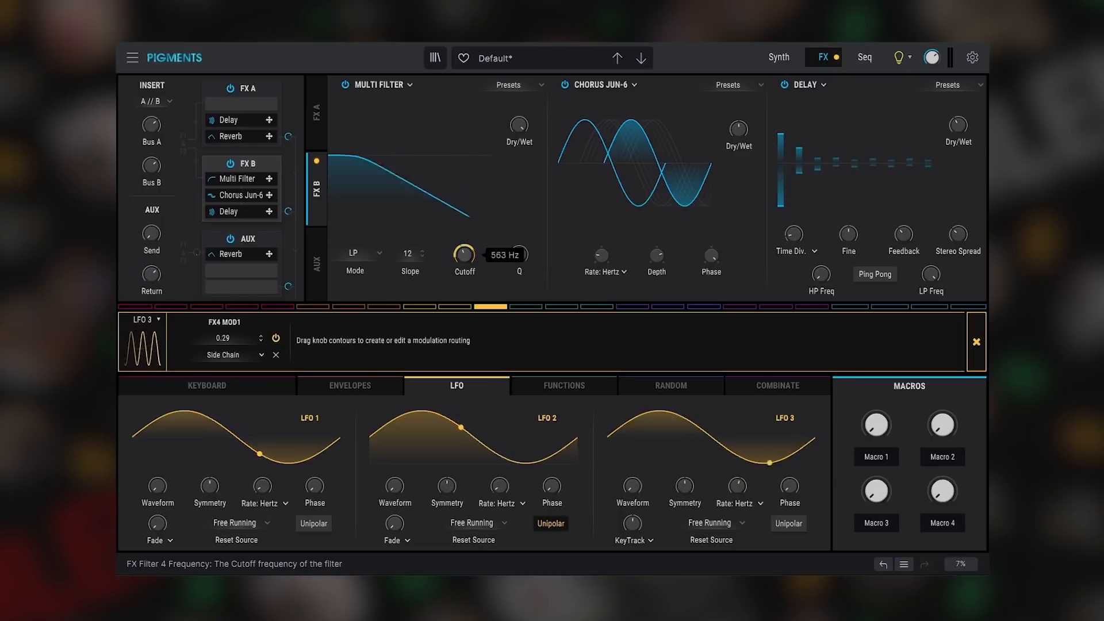
- Slow down LFO 3 by lowering its rate in Hertz, keeping its reset source on Free Running
left_click(748, 506)
left_click(747, 507)
left_click(711, 522)
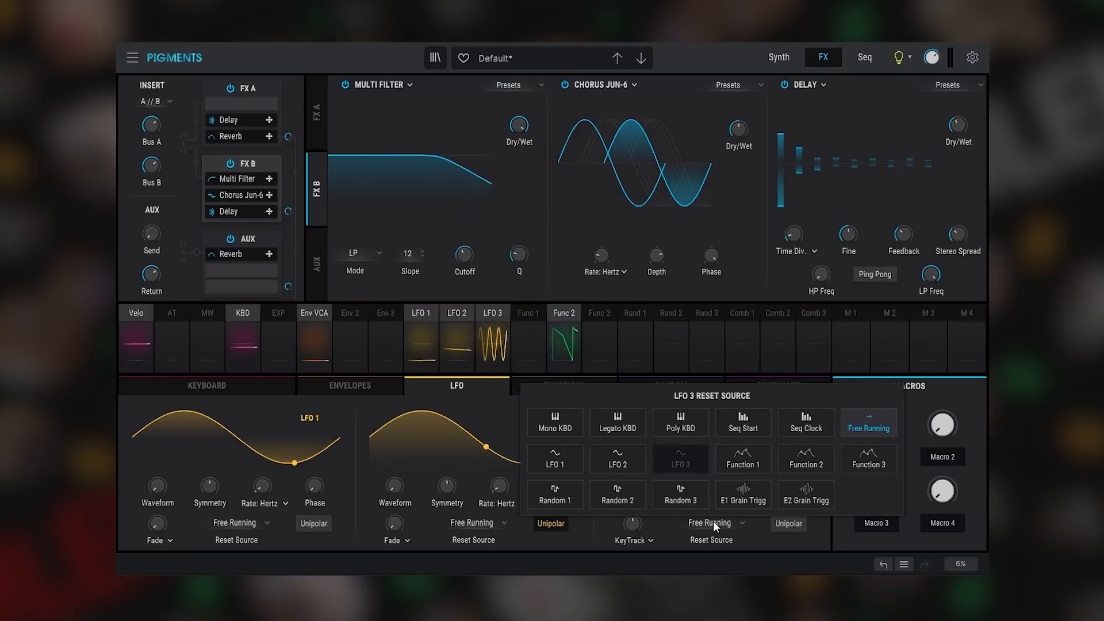
left_click(713, 521)
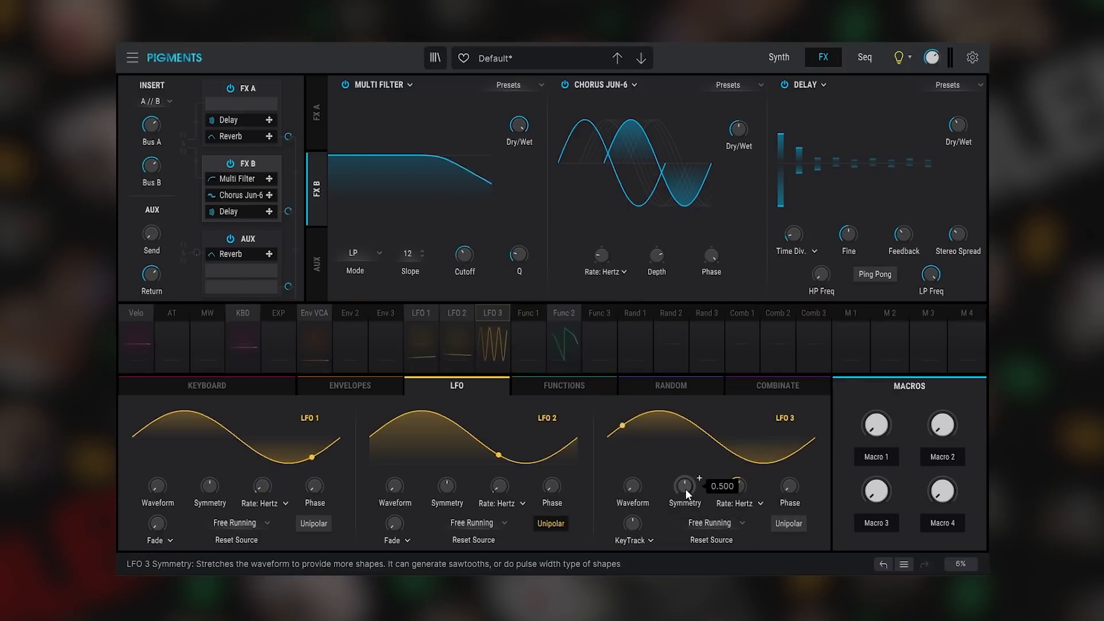
left_click_drag(744, 486, 743, 552)
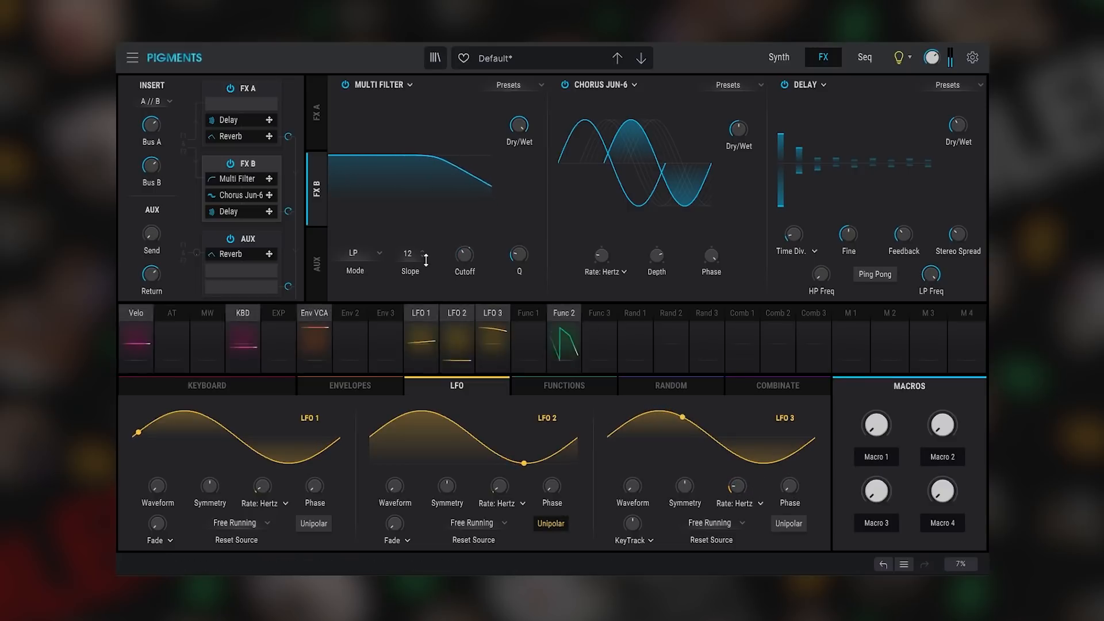
- Lower the cutoff of FX B's Multi Filter and reduce its LFO 3 modulation amount to 0.07
left_click_drag(463, 254, 464, 282)
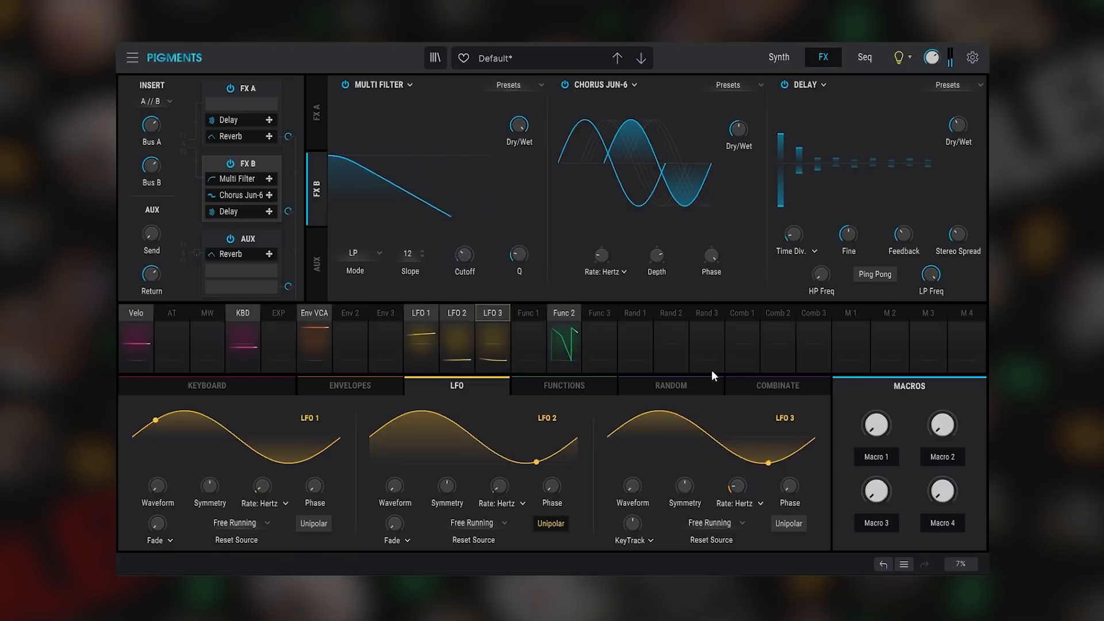
left_click(500, 325)
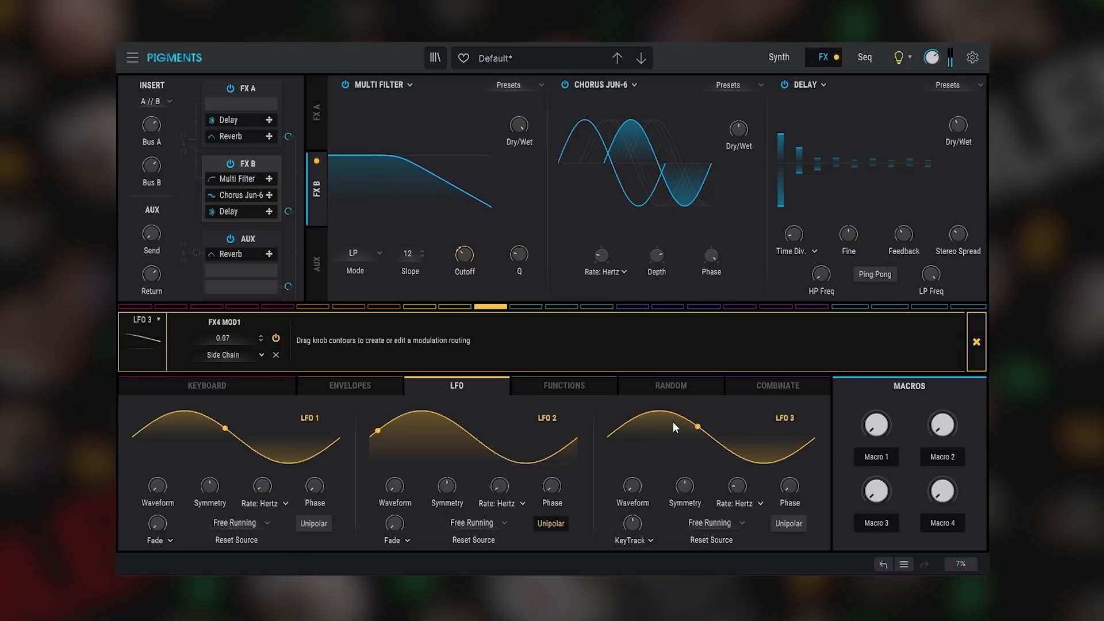
left_click(976, 342)
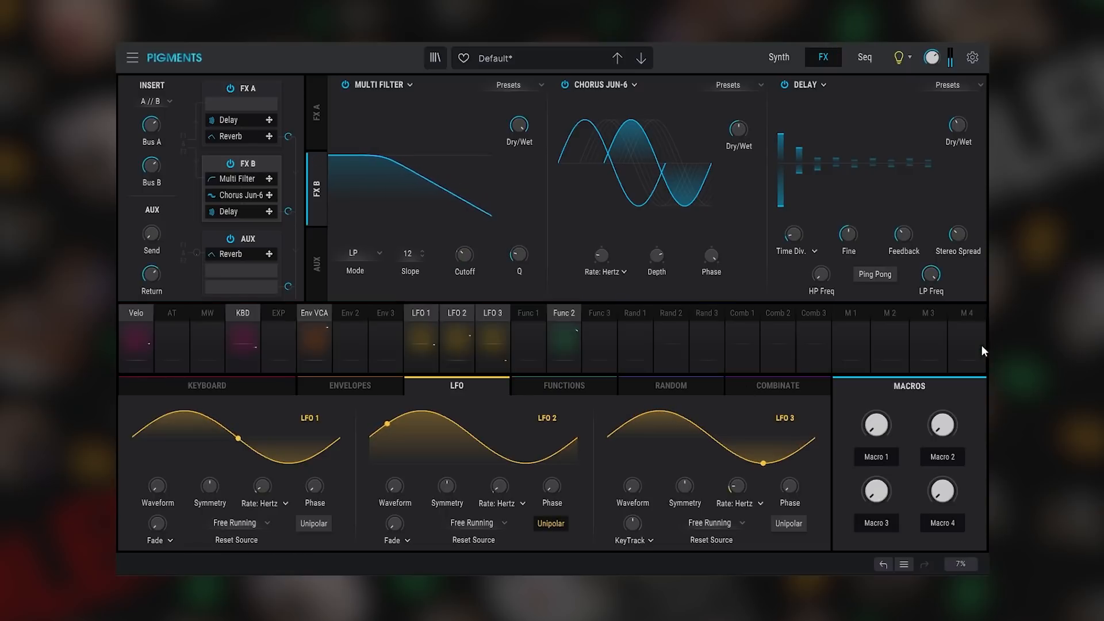
- Reshape Function 1 into a rising ramp by moving its peak point to time 1.00, level 1.00
left_click(777, 57)
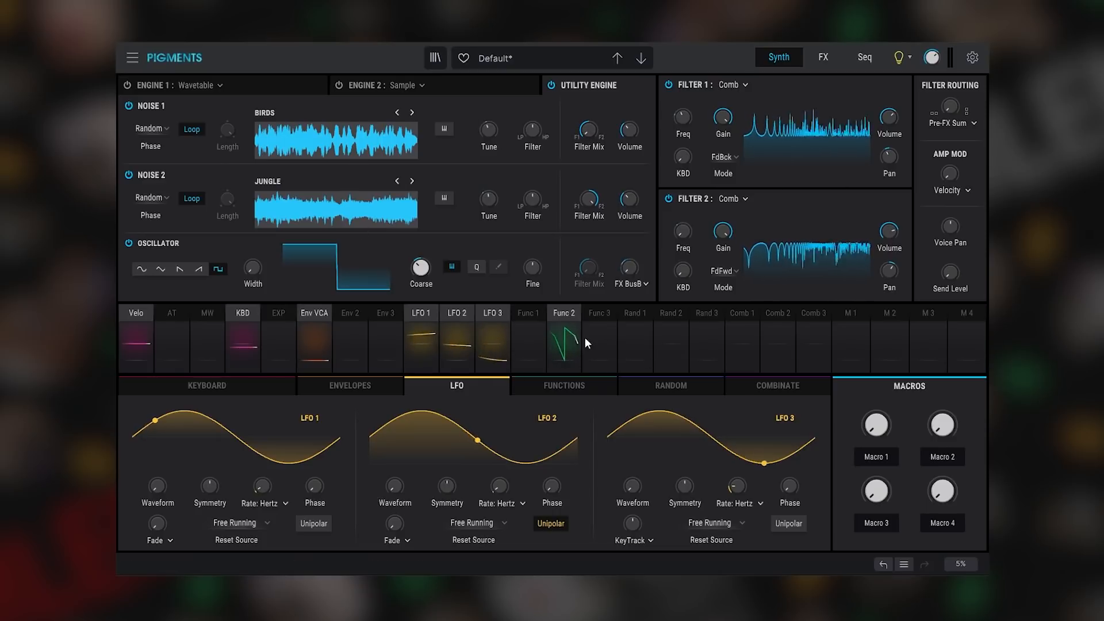
left_click(522, 312)
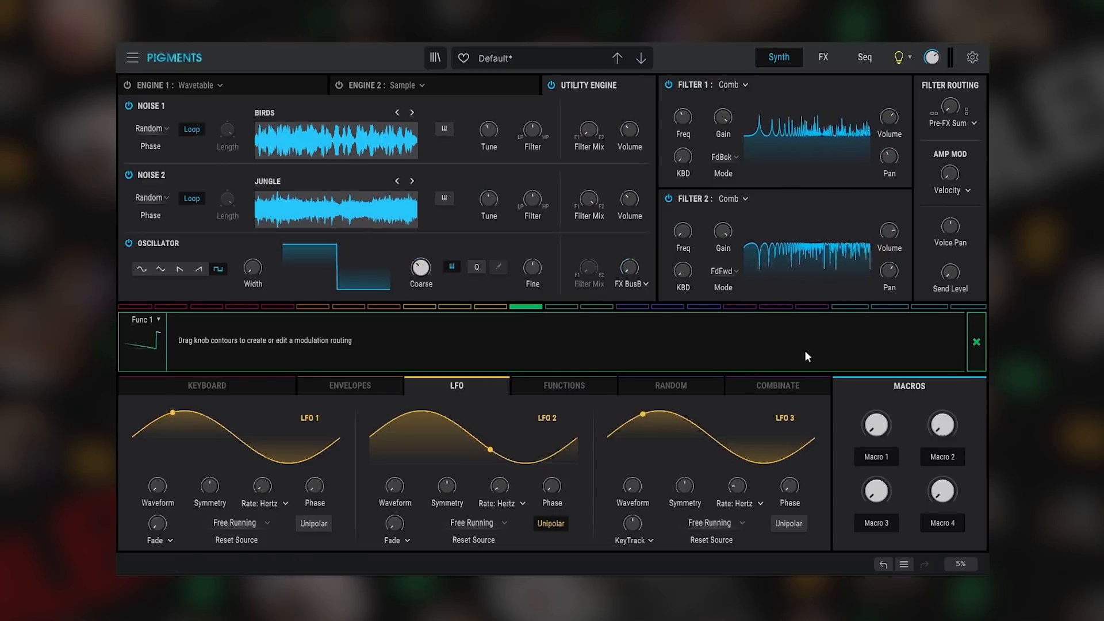
left_click(976, 341)
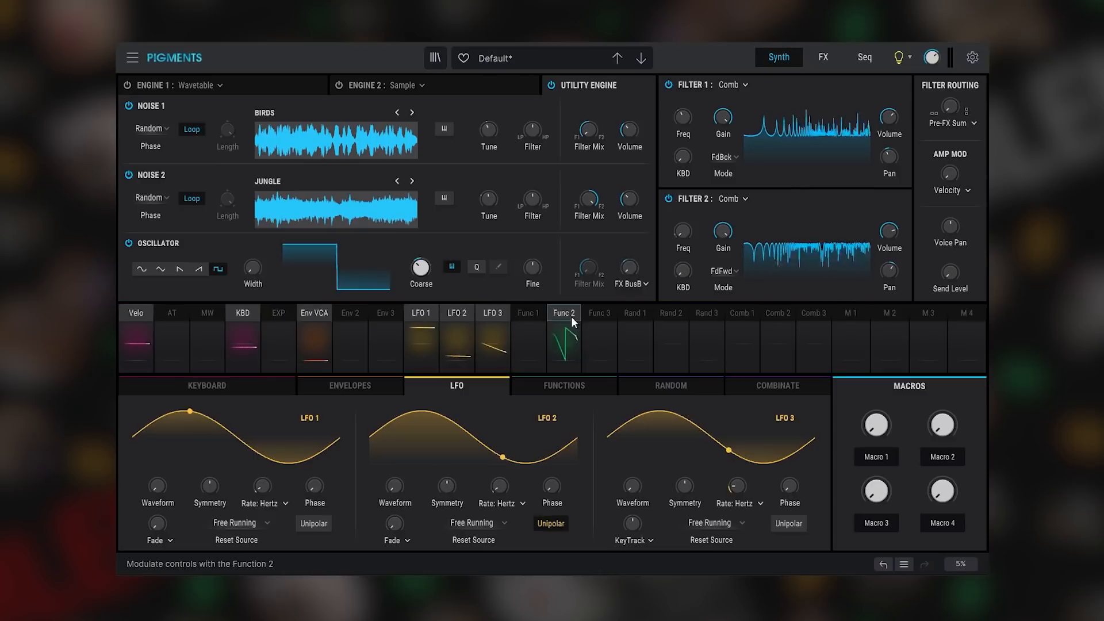
left_click(523, 346)
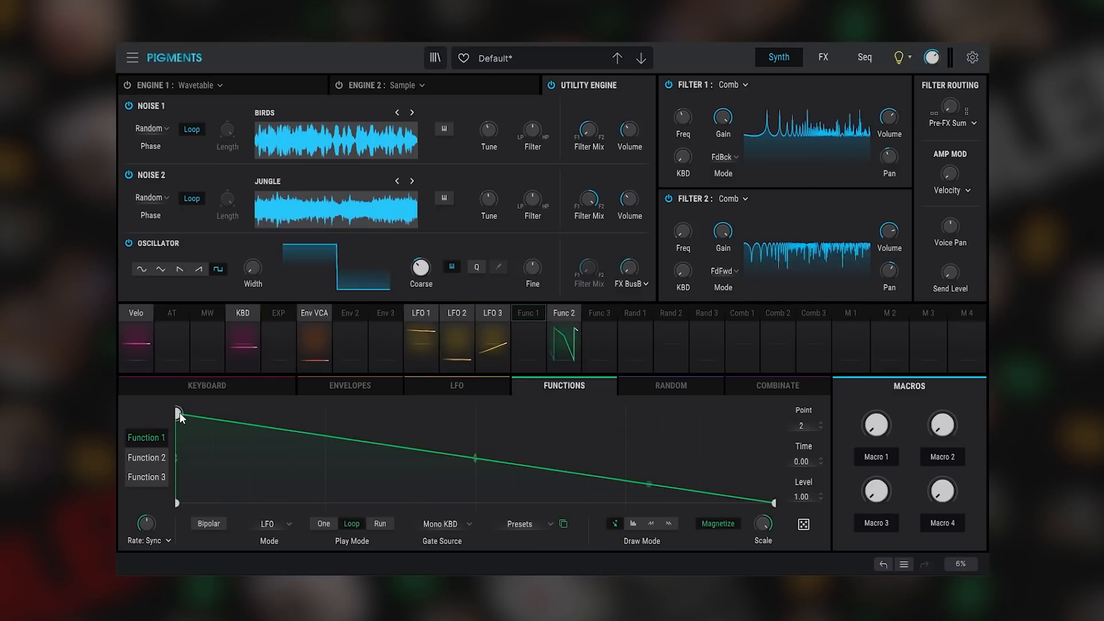
left_click_drag(178, 413, 773, 412)
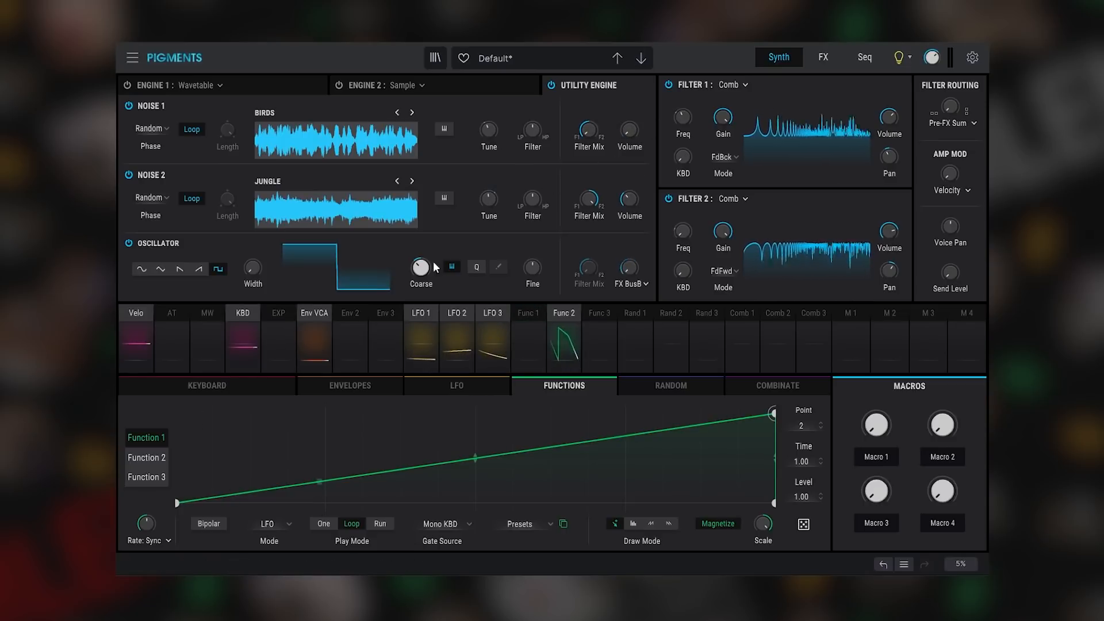
- Modulate Noise 1's volume with Function 1 at 0.28
left_click(531, 312)
left_click_drag(621, 121, 621, 60)
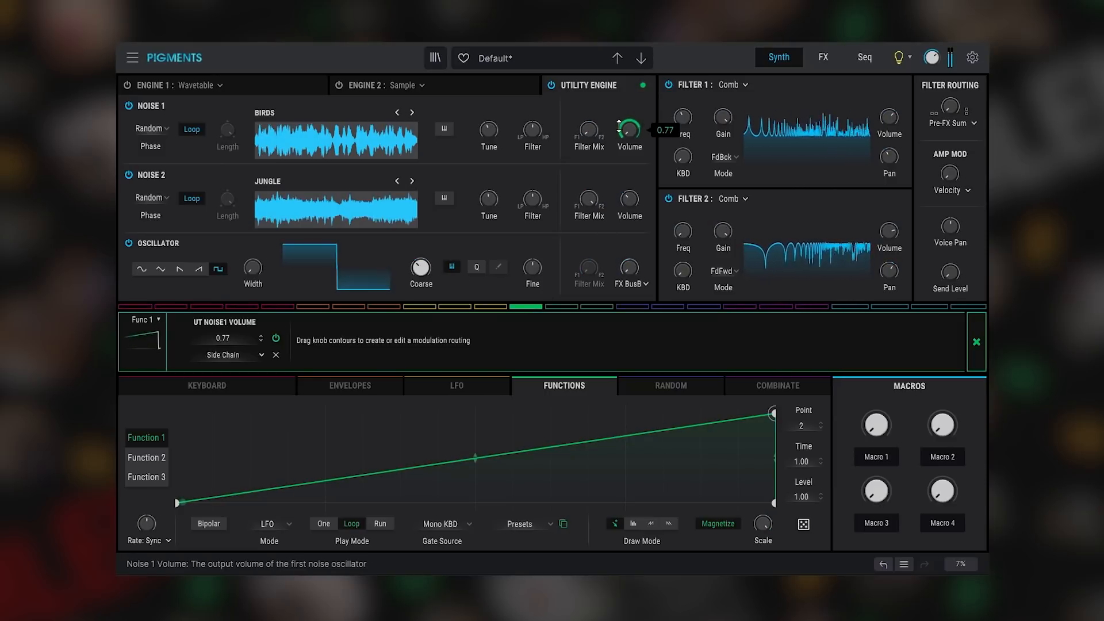
left_click_drag(620, 126, 619, 162)
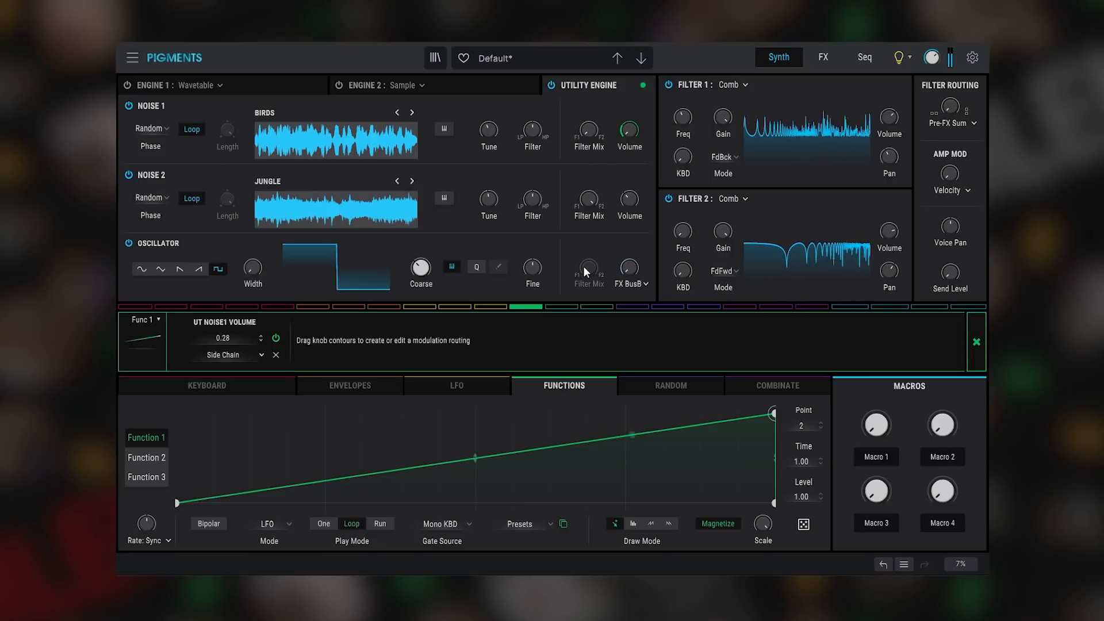
left_click(976, 342)
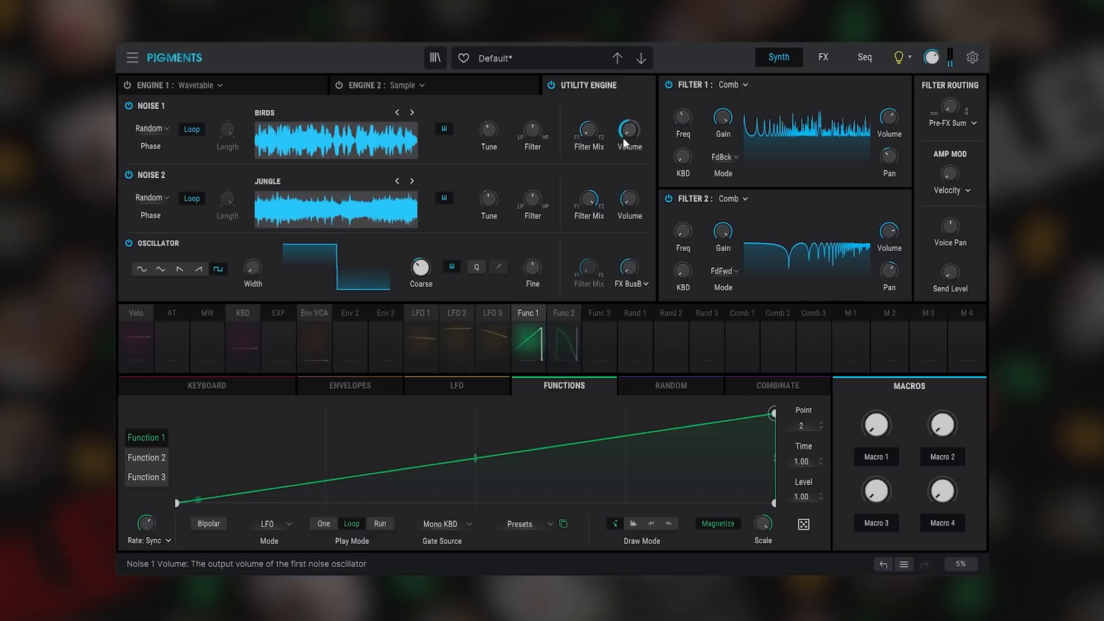
- Try the Analog type on the disabled Engine 1 and change it to Harmonic
left_click(196, 85)
left_click(227, 138)
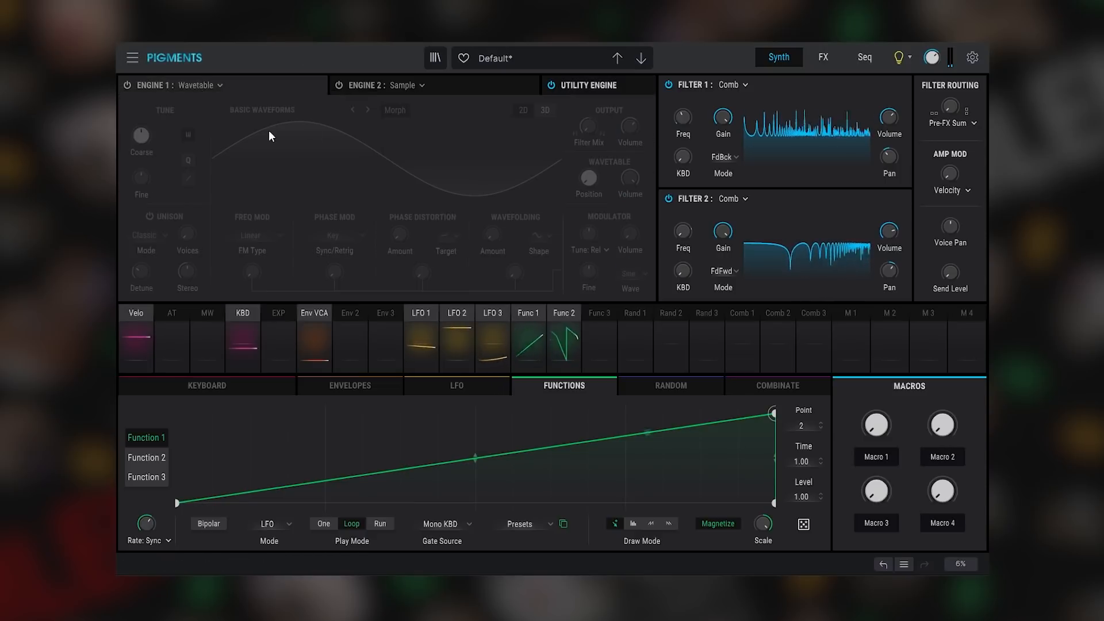
left_click(217, 86)
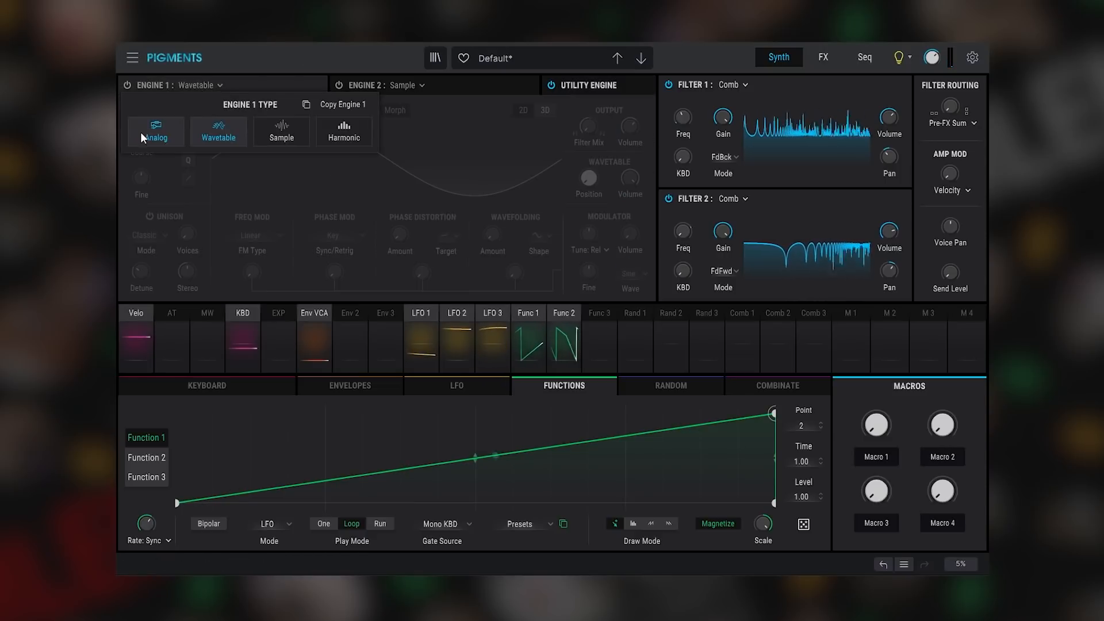
left_click(141, 132)
left_click(201, 84)
left_click(333, 129)
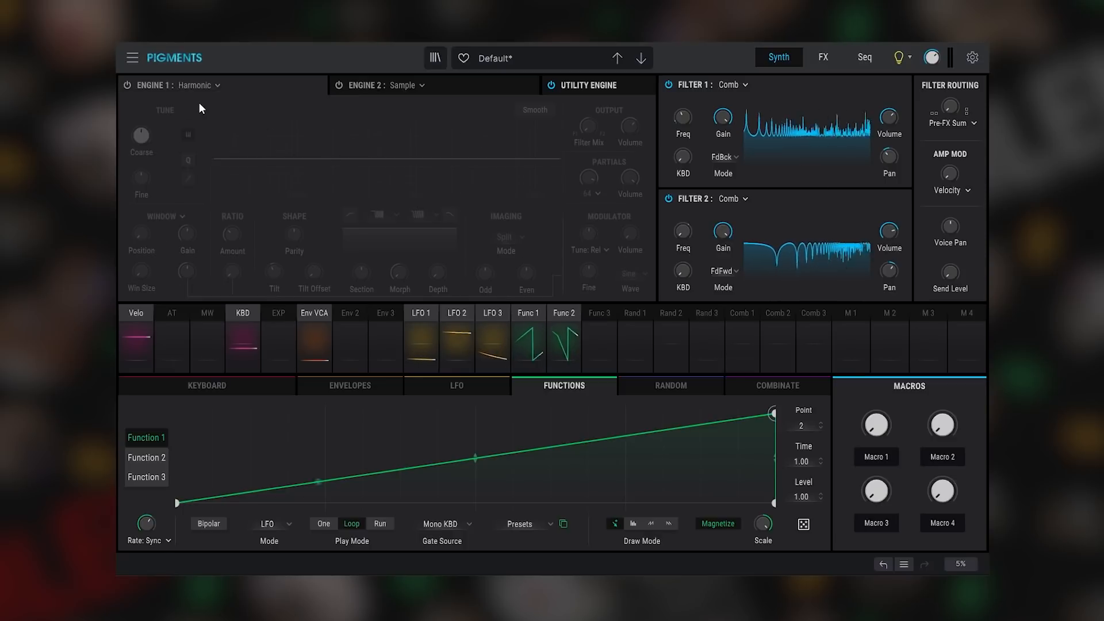
- Turn on the Harmonic Engine 1 and set Filter 1 back to the Comb type
left_click(124, 85)
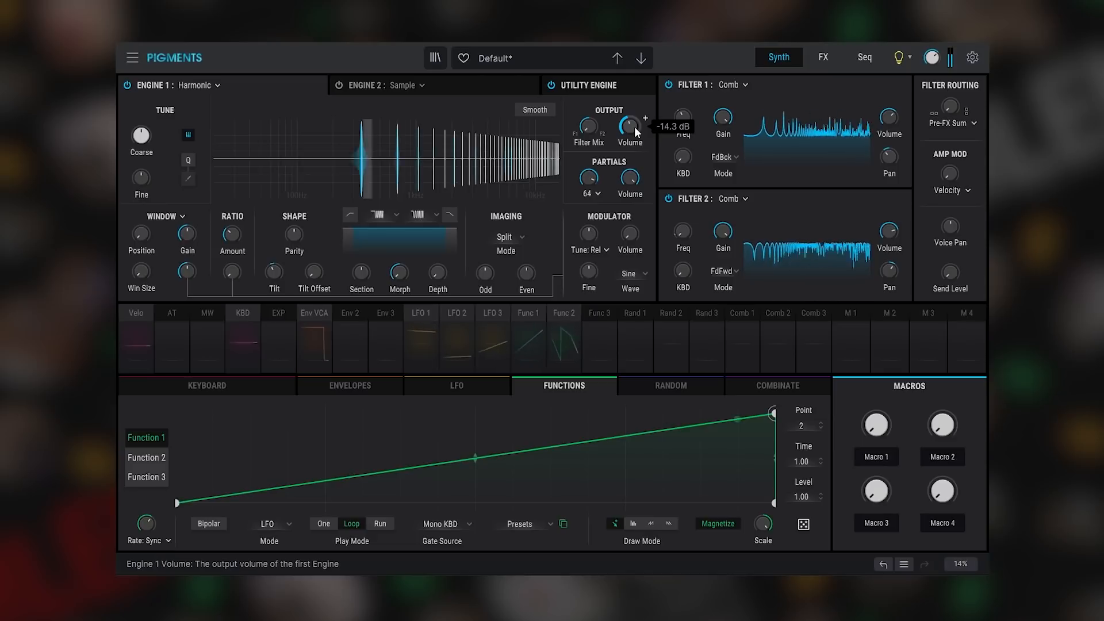
left_click(333, 392)
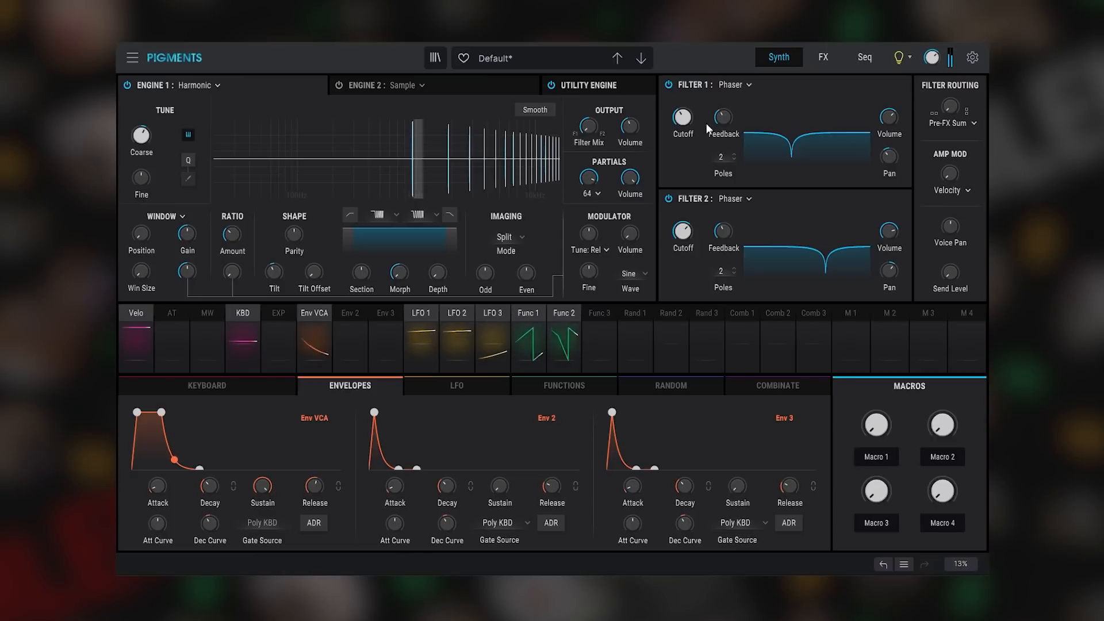
left_click(741, 86)
left_click(779, 208)
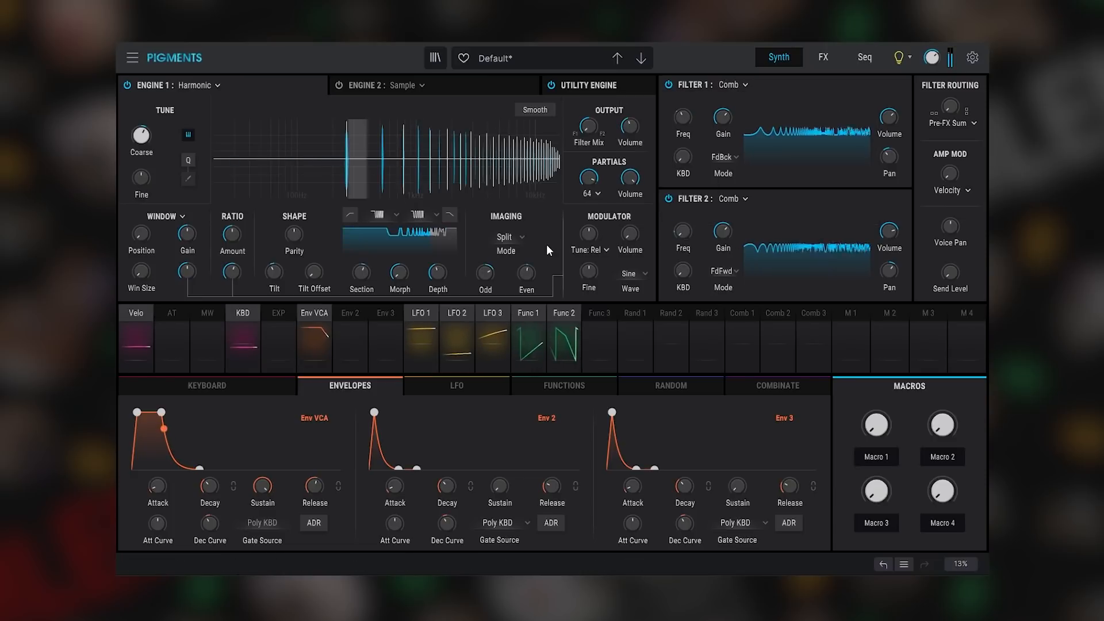
- Replace Noise 1's Birds sample with Running Old Tape from the Hardware category
left_click(623, 88)
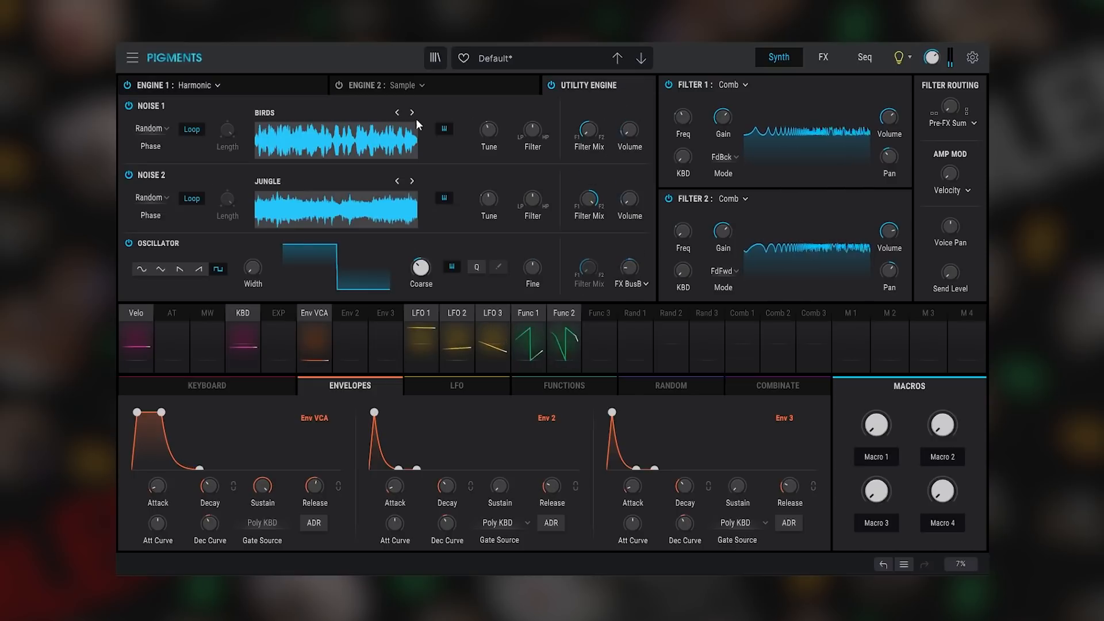
left_click(274, 111)
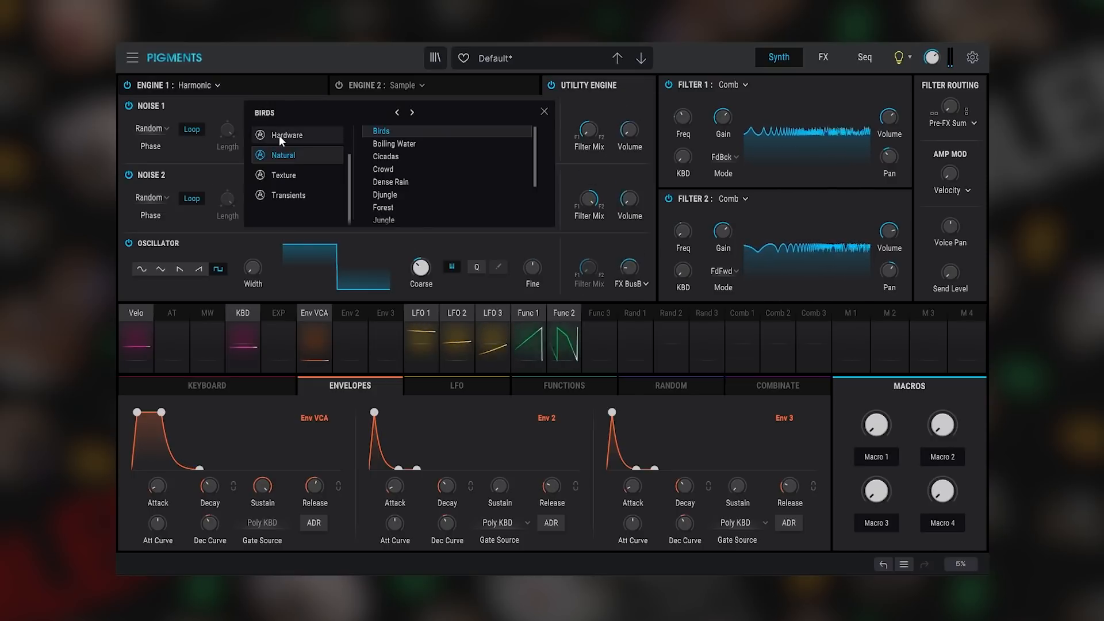
left_click(278, 136)
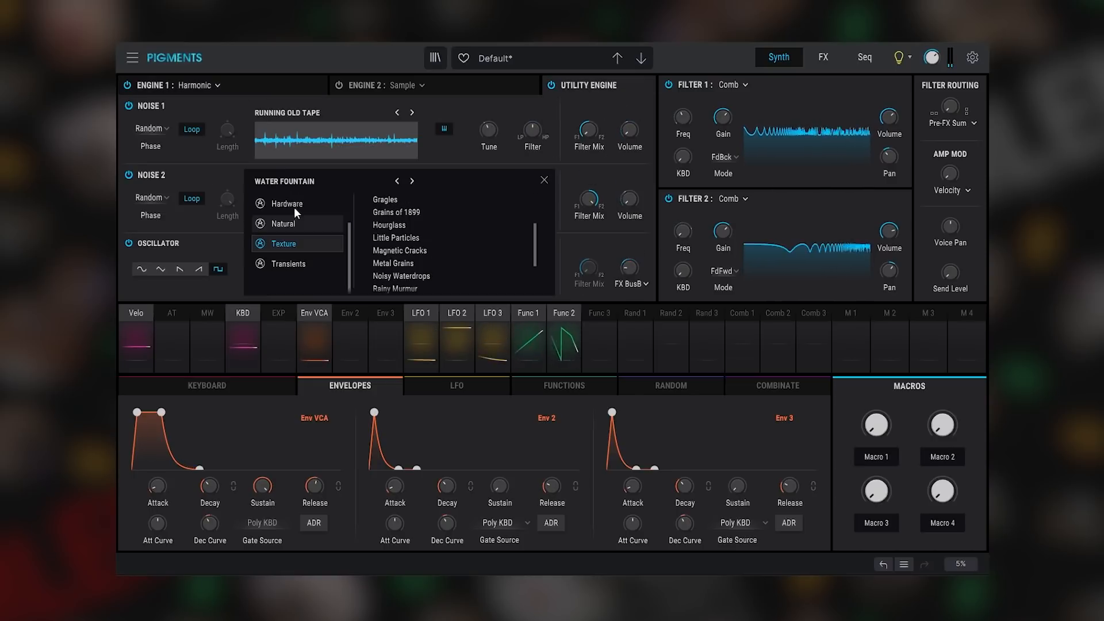
- Load the Digital sample White Noise into Noise 2
left_click(295, 205)
left_click(305, 225)
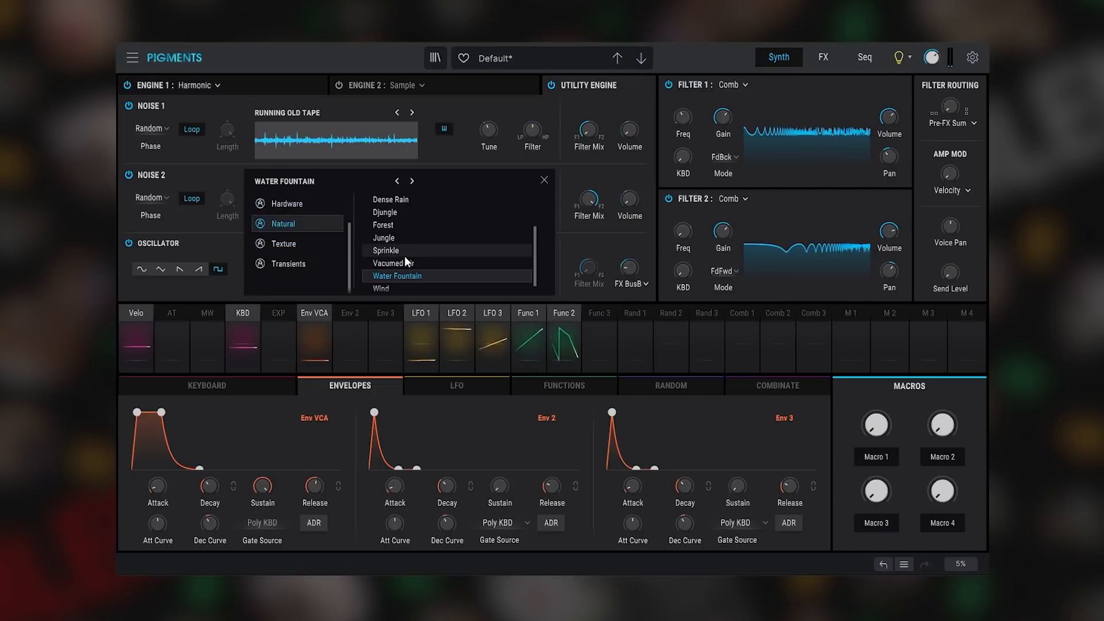
scroll(403, 264, "down", 1)
scroll(288, 257, "up", 2)
left_click(292, 225)
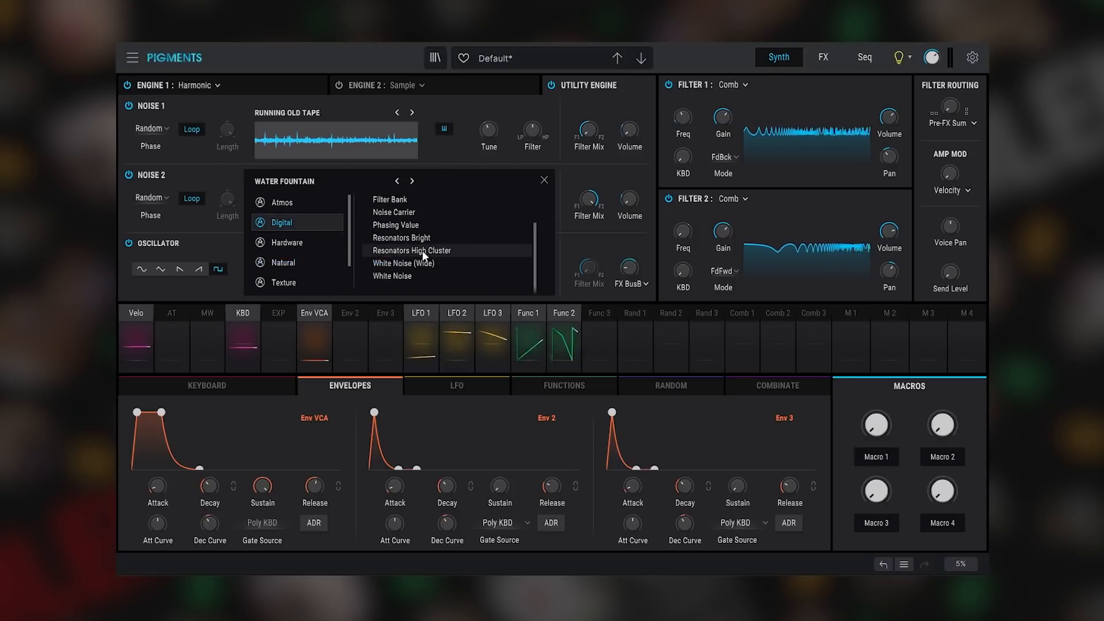
left_click(403, 276)
double_click(399, 280)
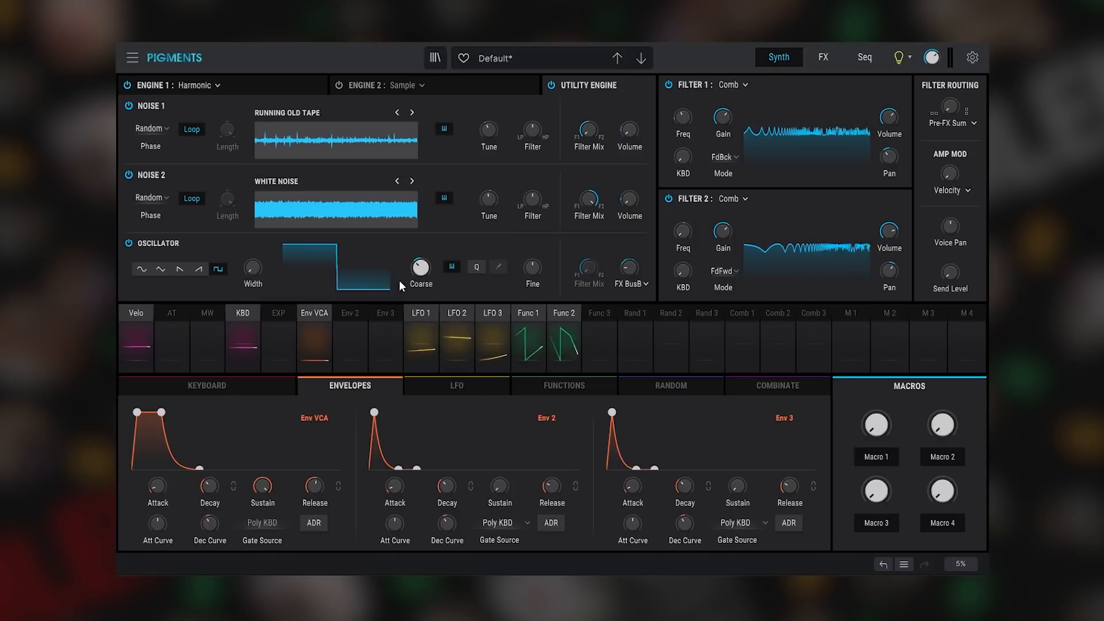
- Load the Digital sample White Noise (Wide) into Noise 1
left_click(309, 113)
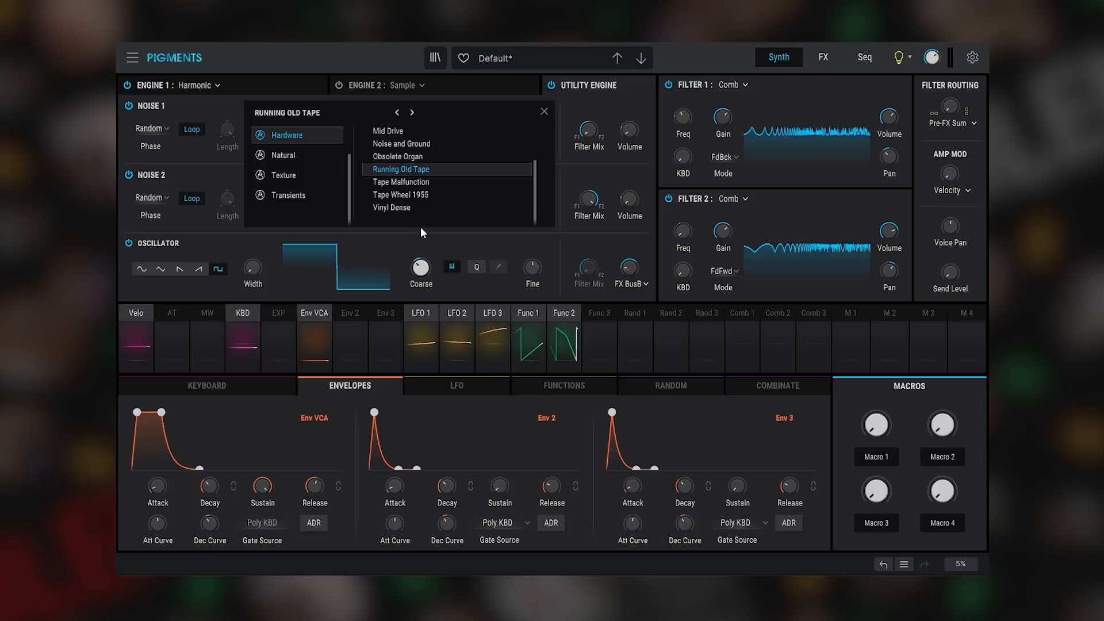
left_click(283, 153)
scroll(305, 173, "up", 2)
left_click(308, 154)
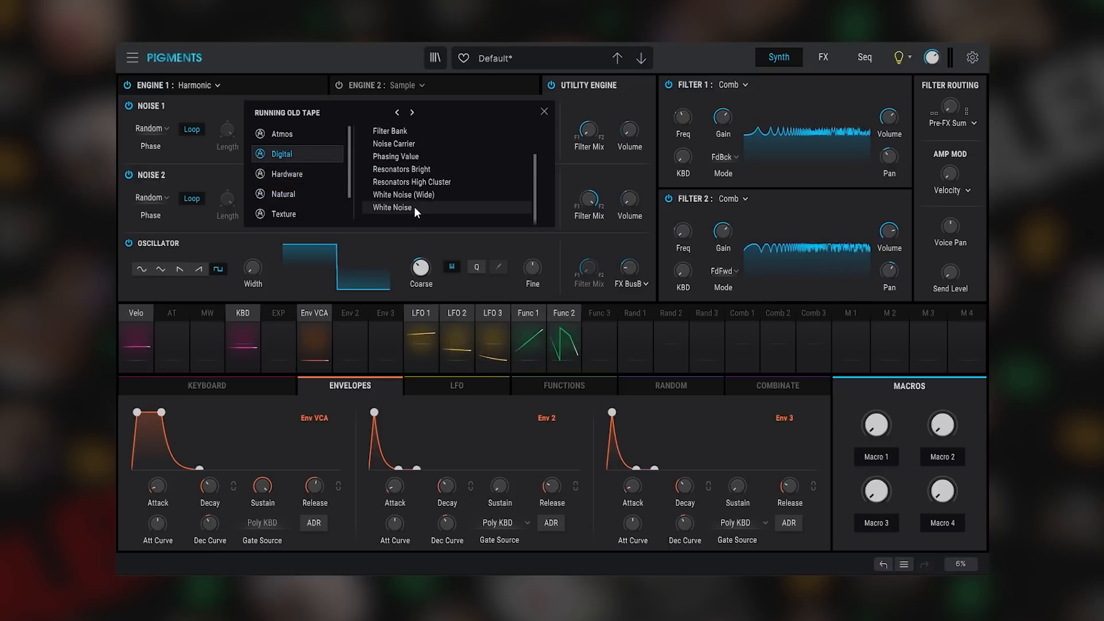
left_click(420, 194)
left_click(419, 194)
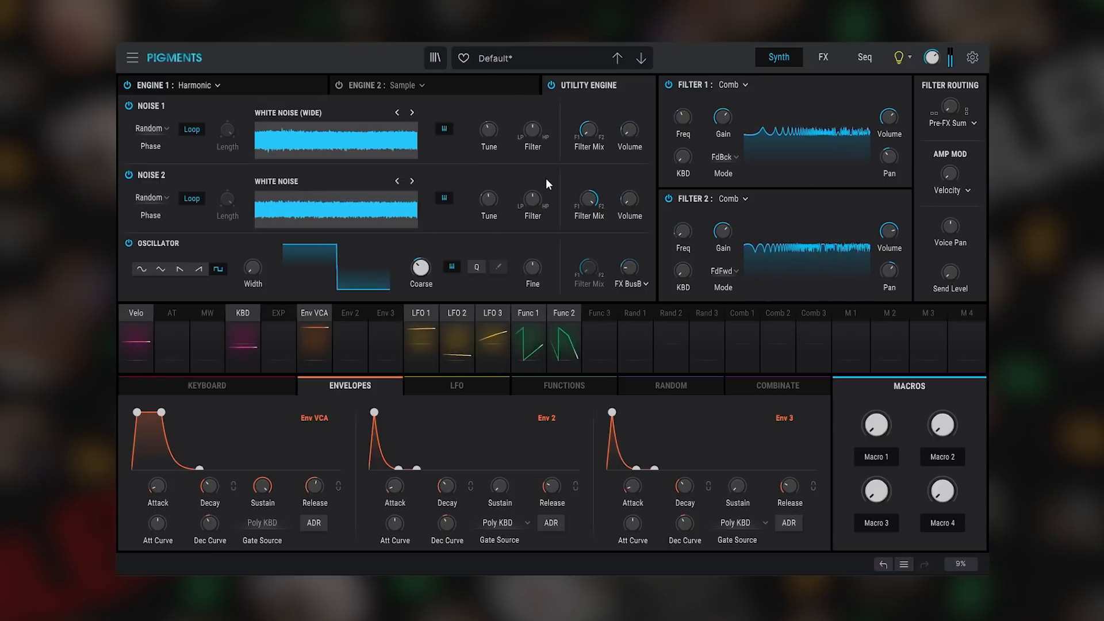
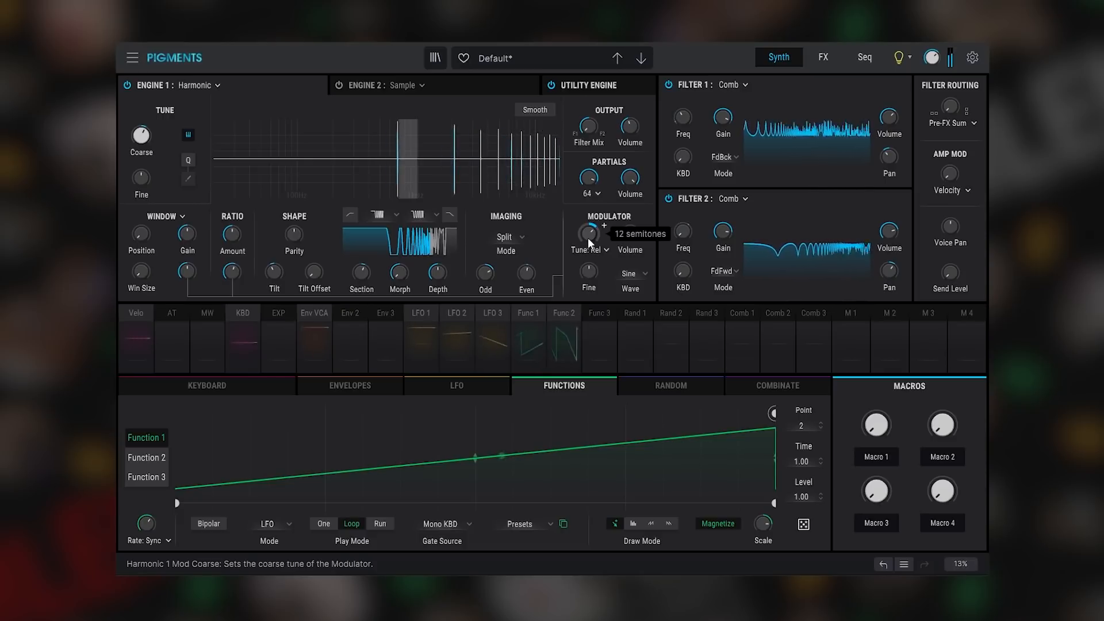
- Add a Phaser to the empty first effect slot of FX A
left_click(822, 58)
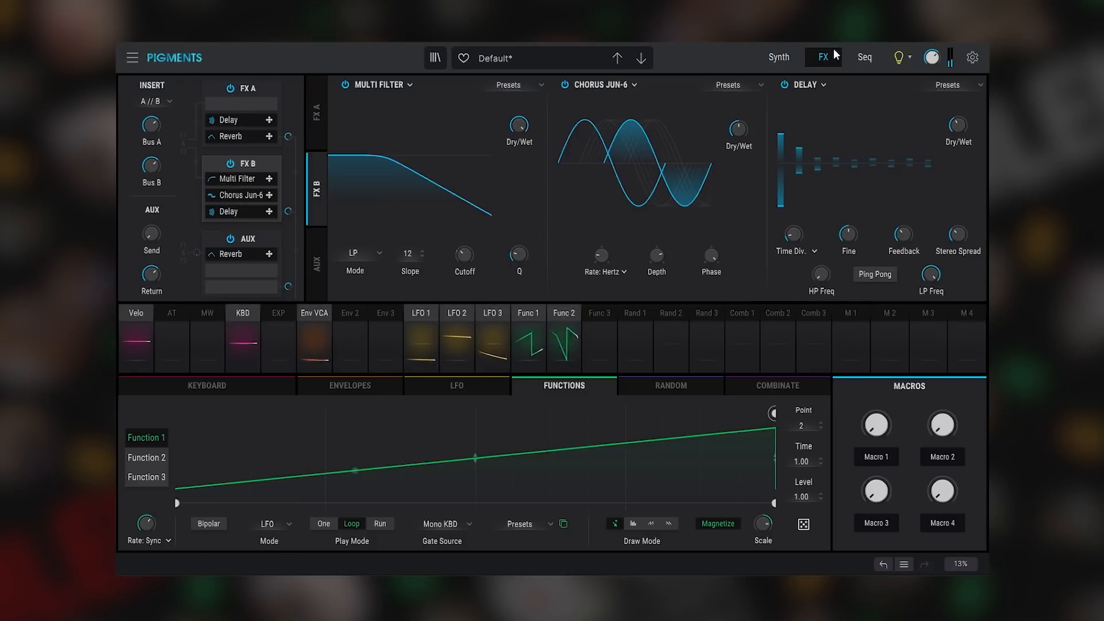
left_click(256, 89)
left_click(379, 86)
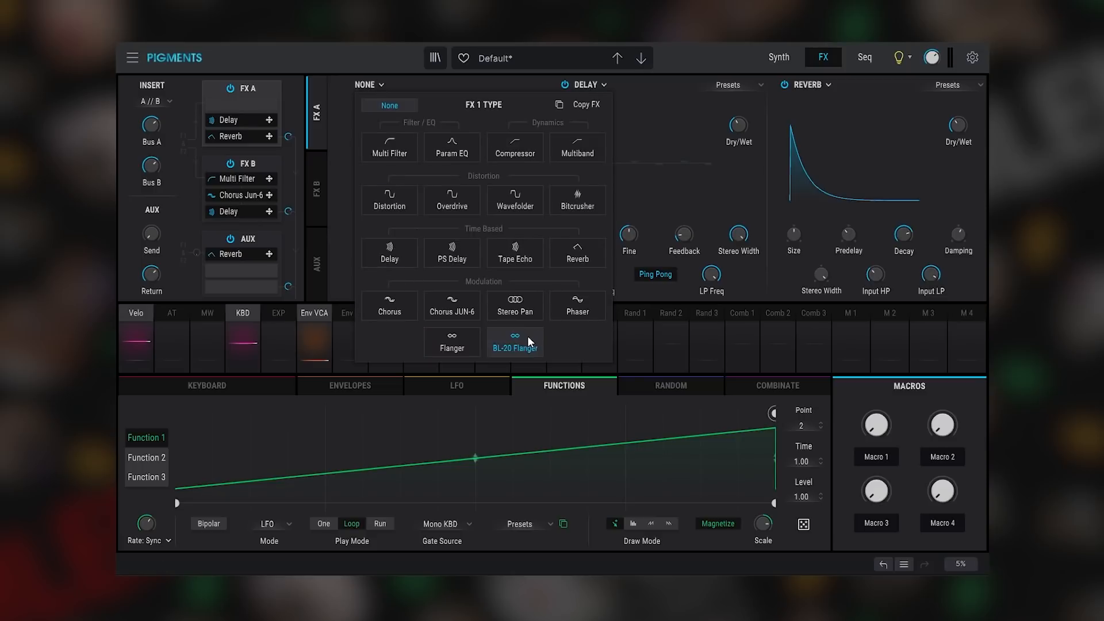
left_click(599, 298)
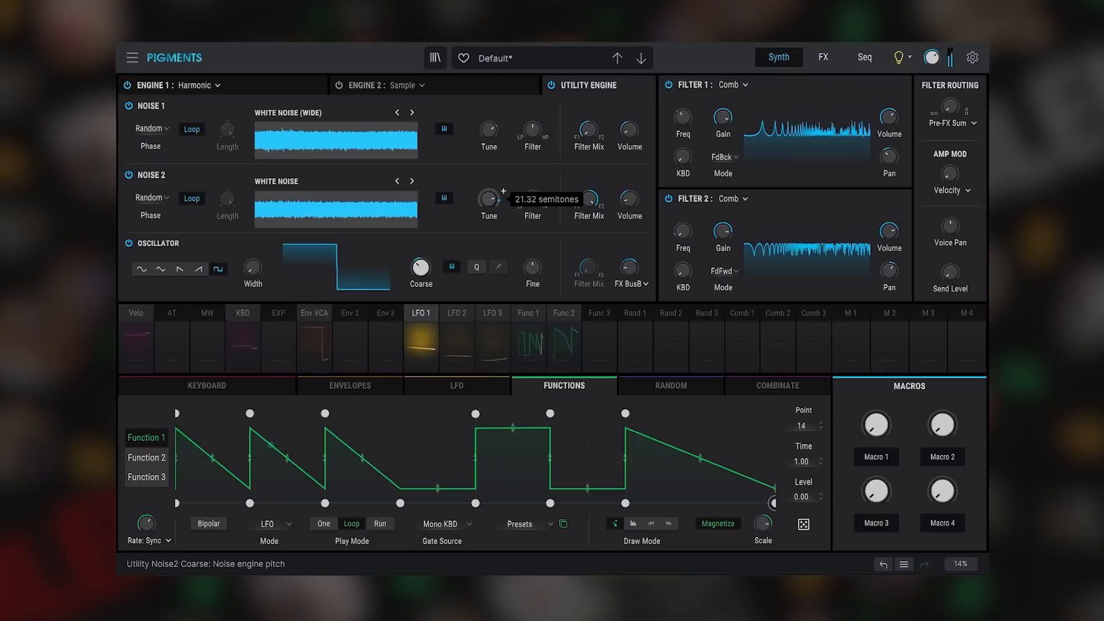
- Lower Noise 2's tune to about -34.55 semitones in the Utility Engine
left_click_drag(488, 198, 488, 215)
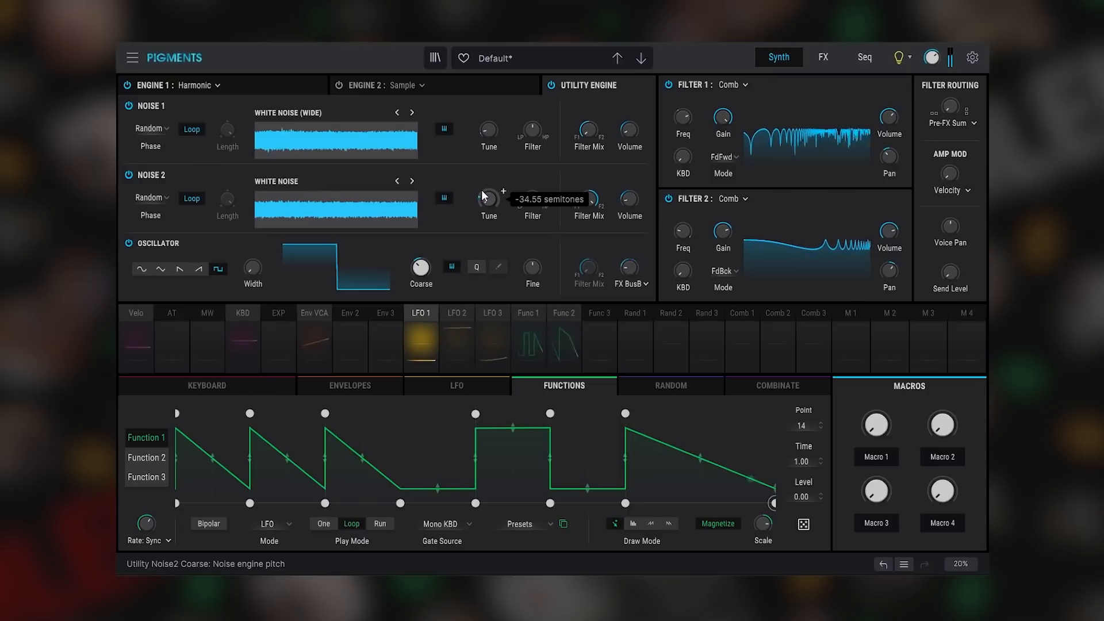
left_click(224, 89)
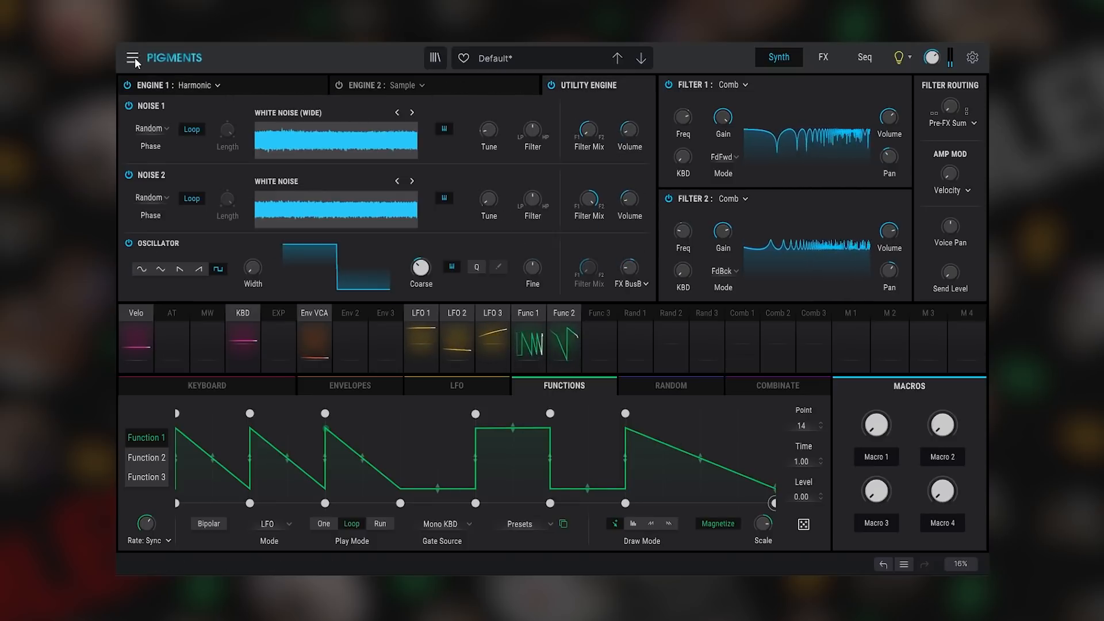
- Start saving the sound as a new preset named Chugga Choo Choo and enter the author's full name
left_click(512, 63)
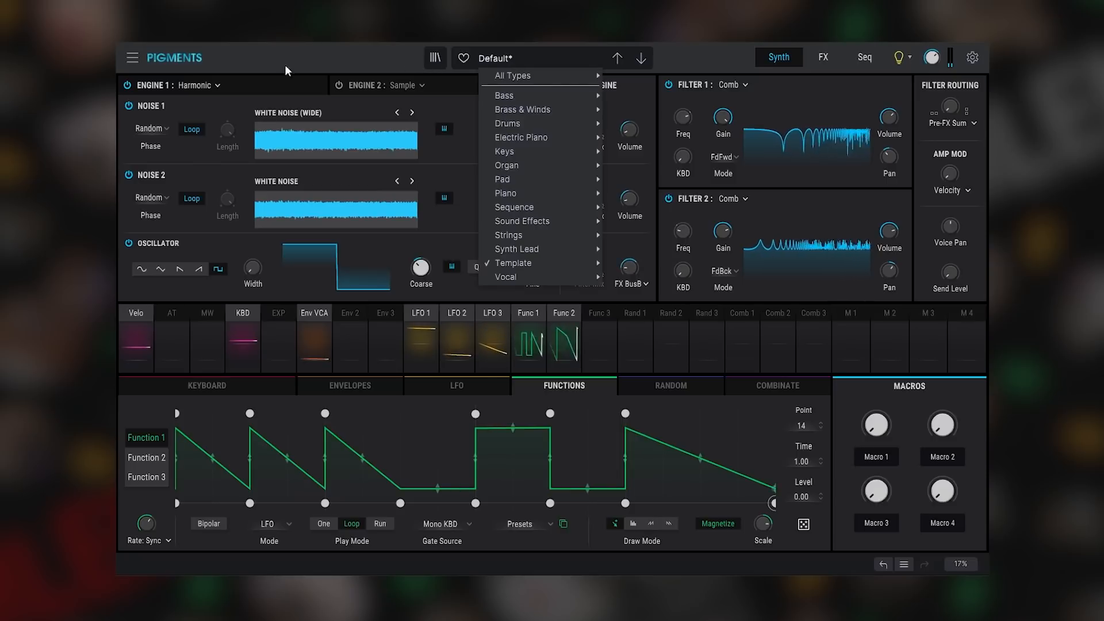
left_click(133, 59)
left_click(153, 115)
type("Chugga Choo Cho")
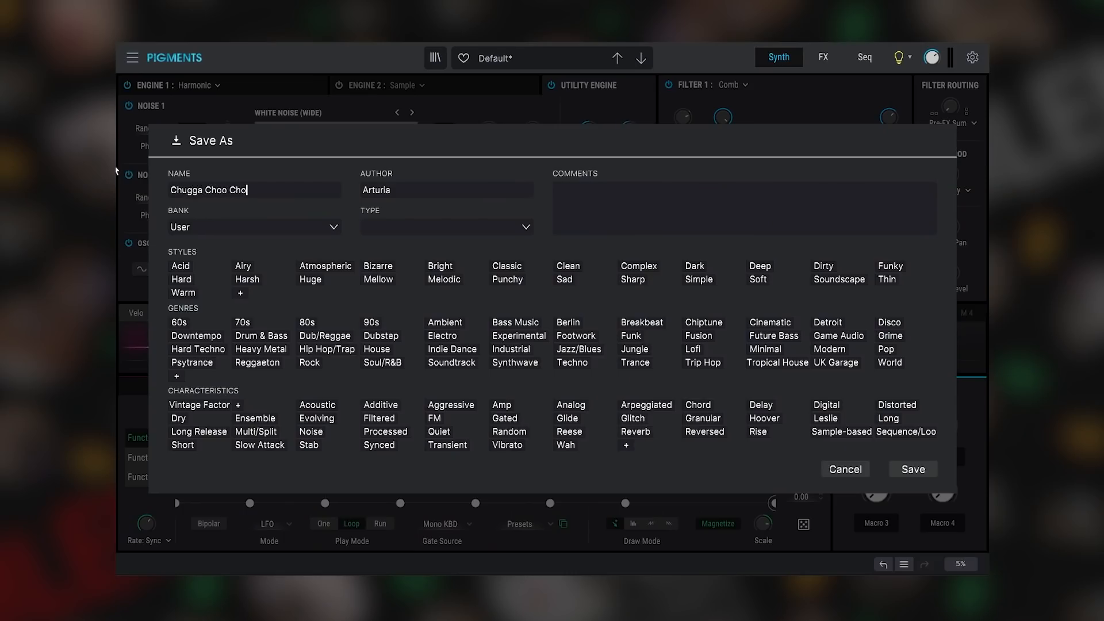
key("Tab")
type("Jeremy Nla")
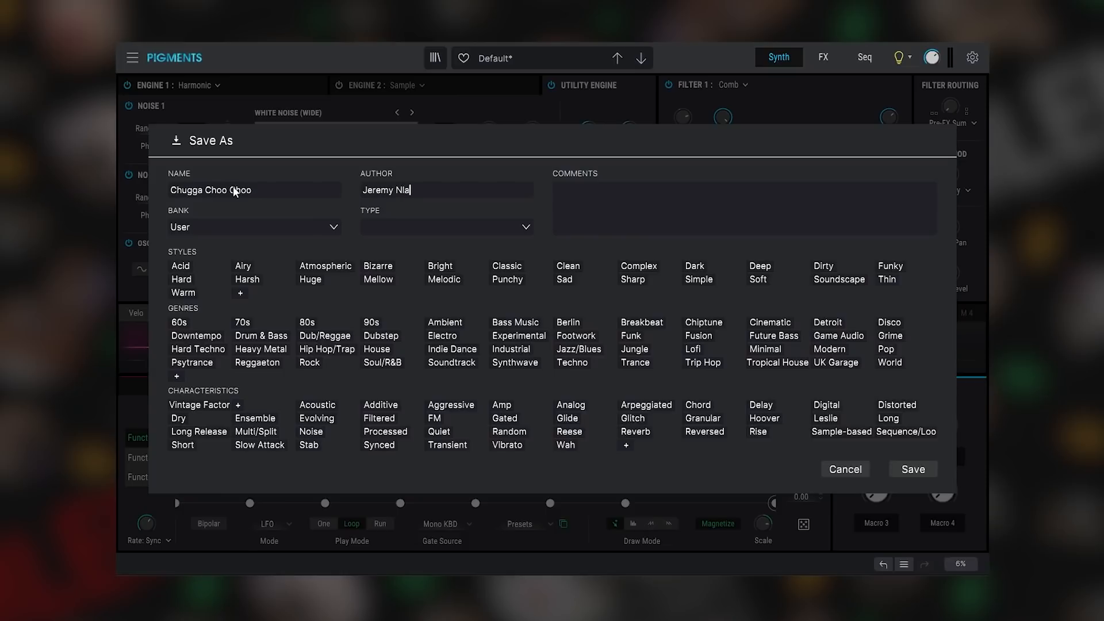
key("BackSpace")
key("BackSpace")
key("BackSpace")
type("Blask")
key("BackSpace")
type("ke")
key("Tab")
- Set the preset type to Creative SFX under Sound Effects and save the preset
left_click(525, 228)
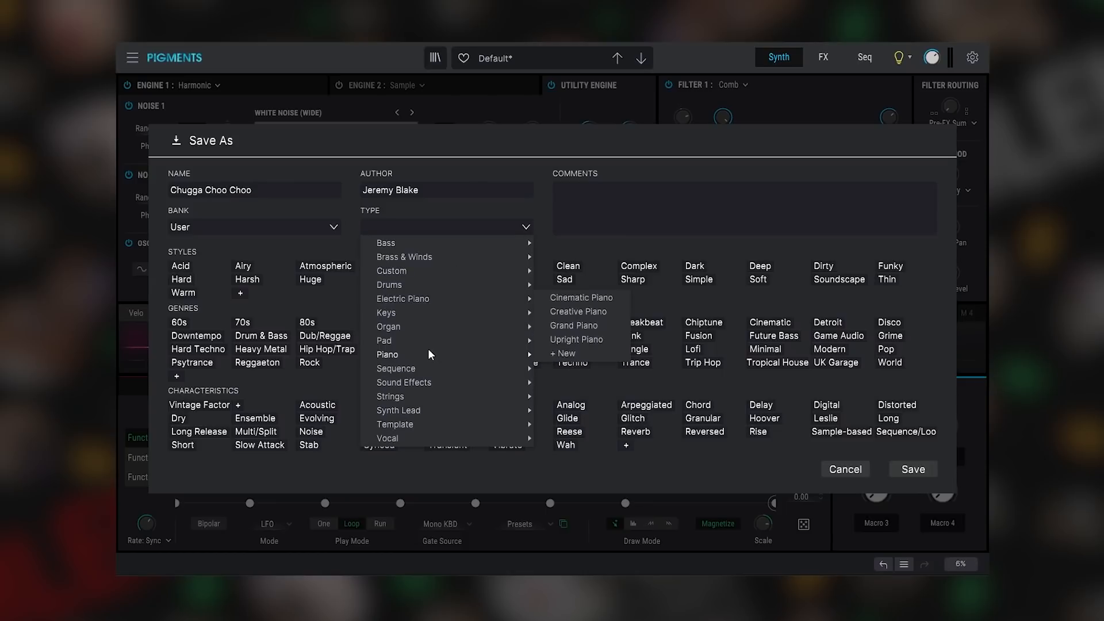
mouse_move(419, 292)
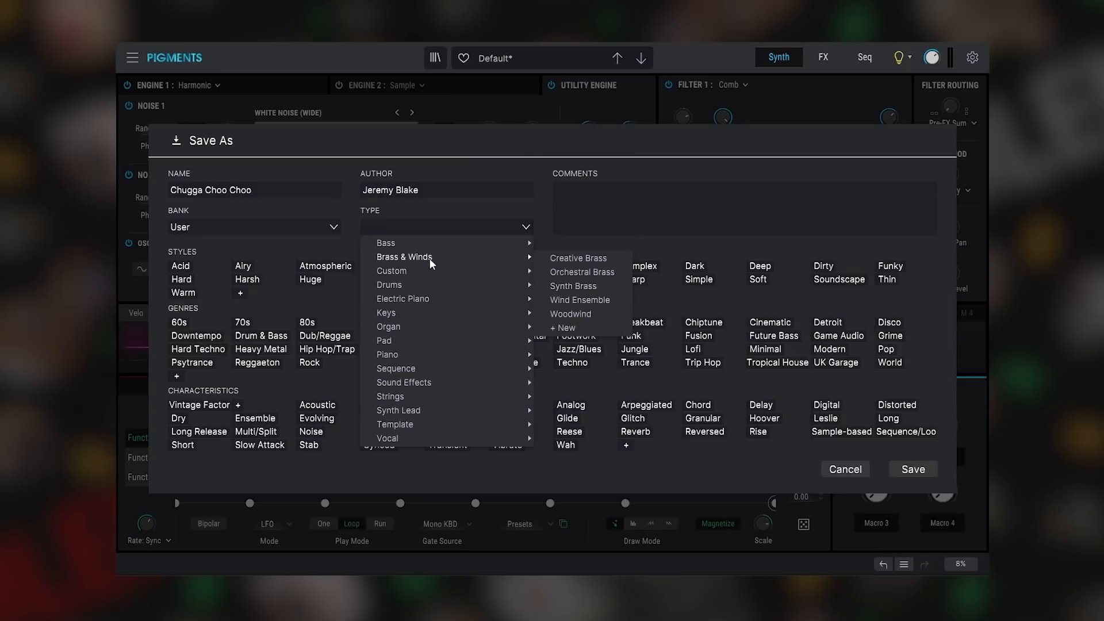
mouse_move(405, 345)
mouse_move(419, 383)
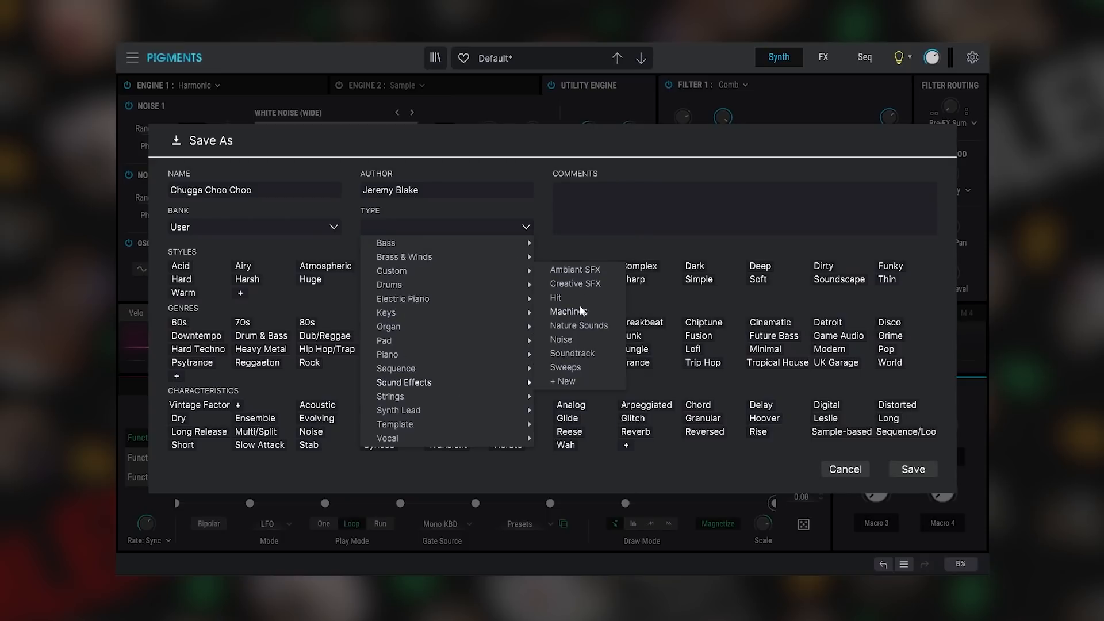
left_click(578, 284)
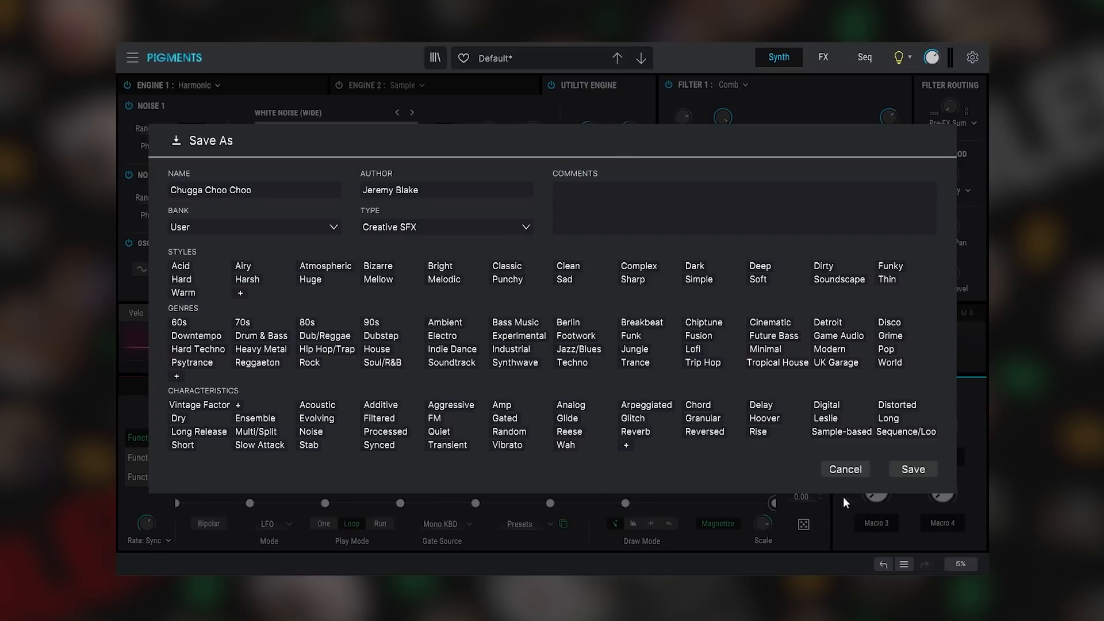
left_click(914, 469)
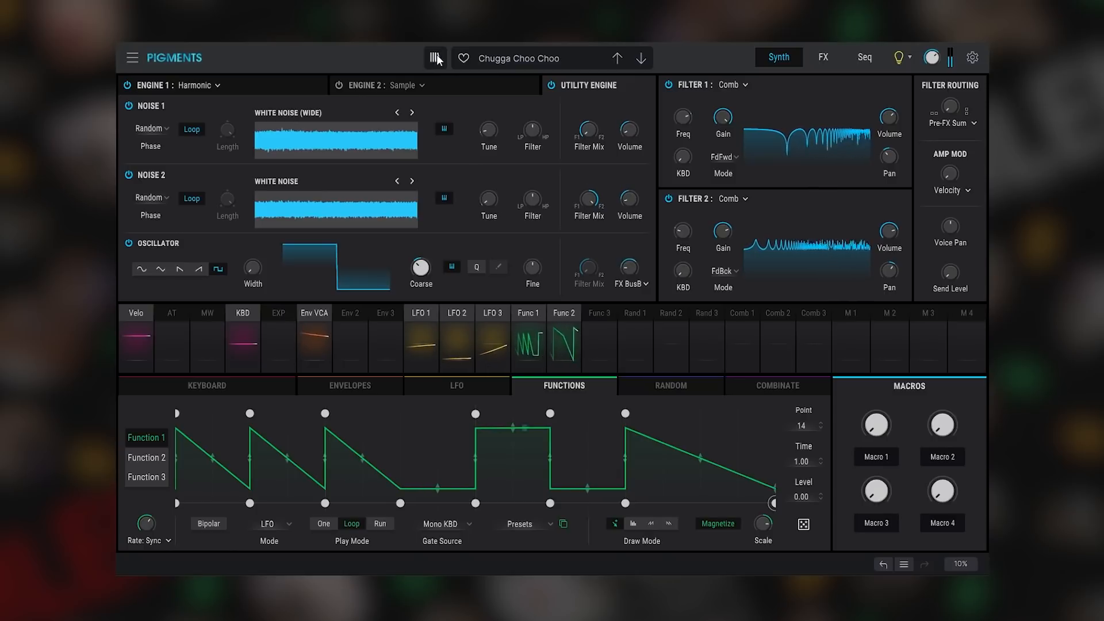
- Load the Default preset to start a new sound
left_click(523, 62)
left_click(529, 78)
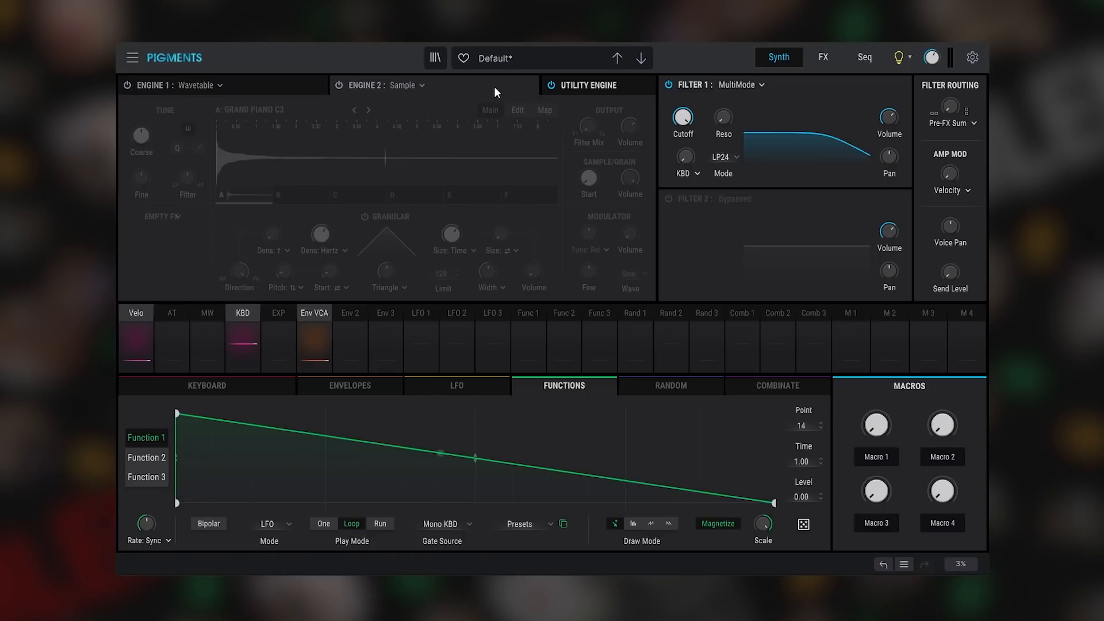
- Load the Atmos sample Ghost into Noise 1 and turn off the Utility Engine's oscillator
left_click(587, 85)
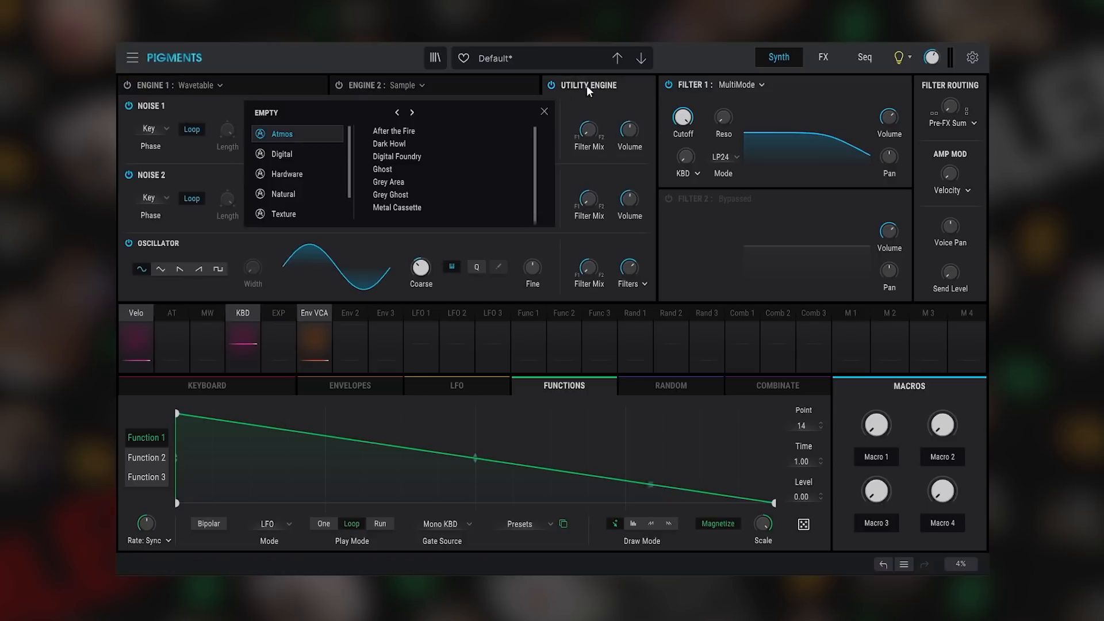
double_click(429, 166)
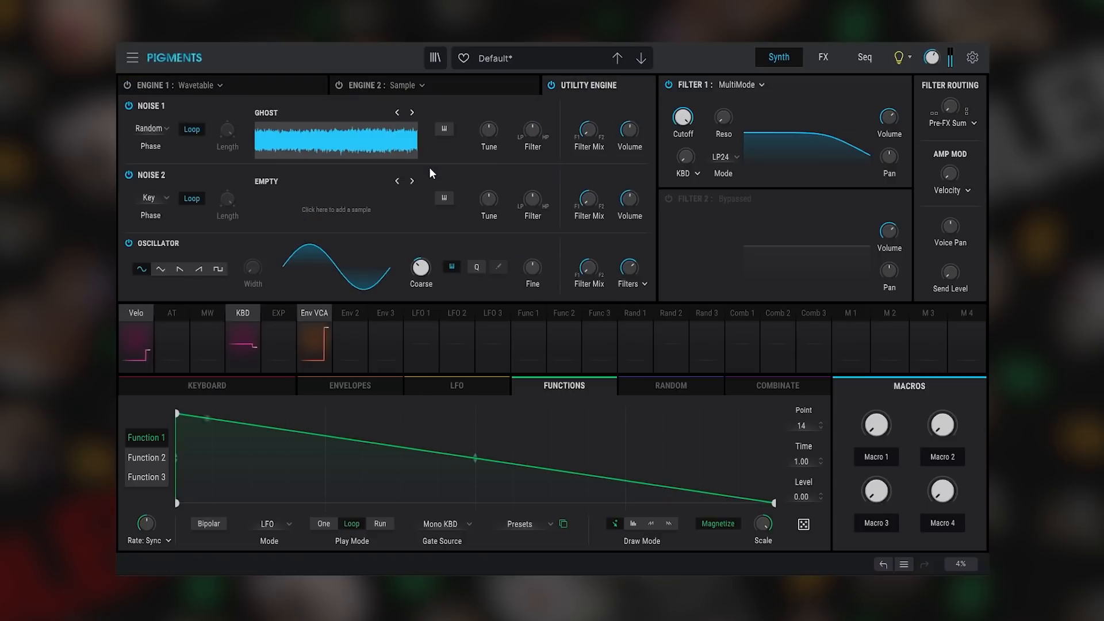
left_click(128, 243)
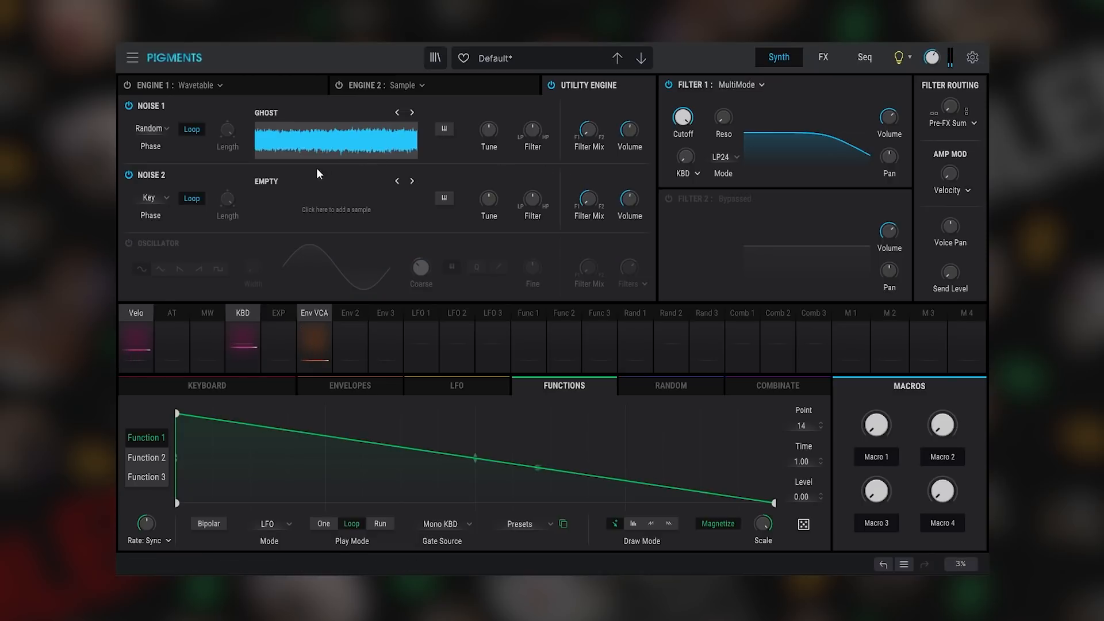
- Replace Noise 1's sample with Celesta and step forward through the following samples to Glue
left_click(314, 124)
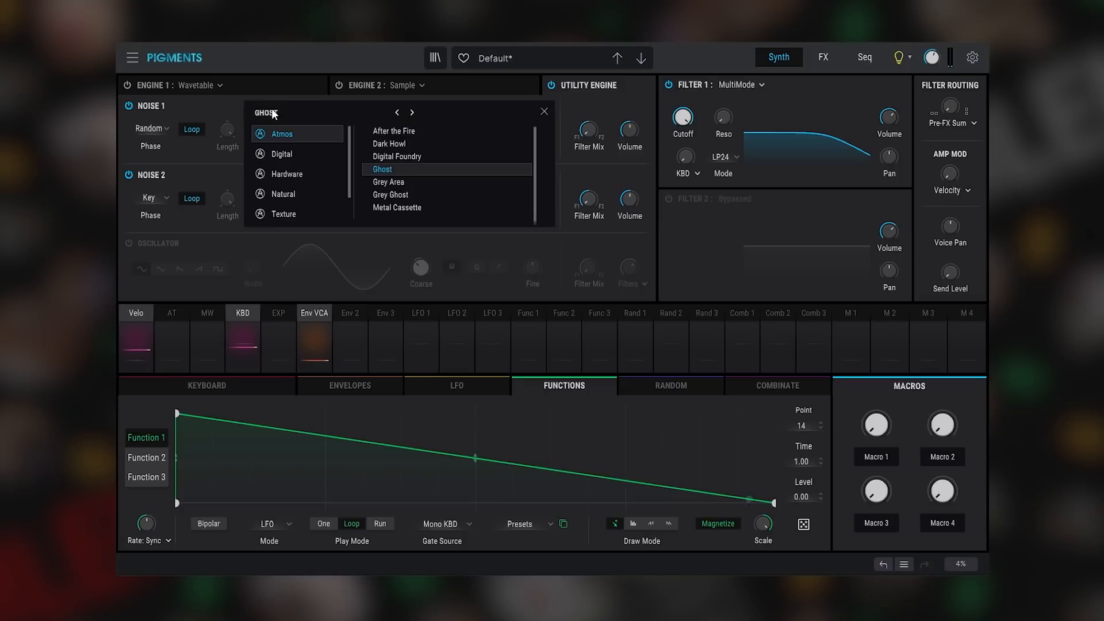
left_click(291, 190)
double_click(420, 130)
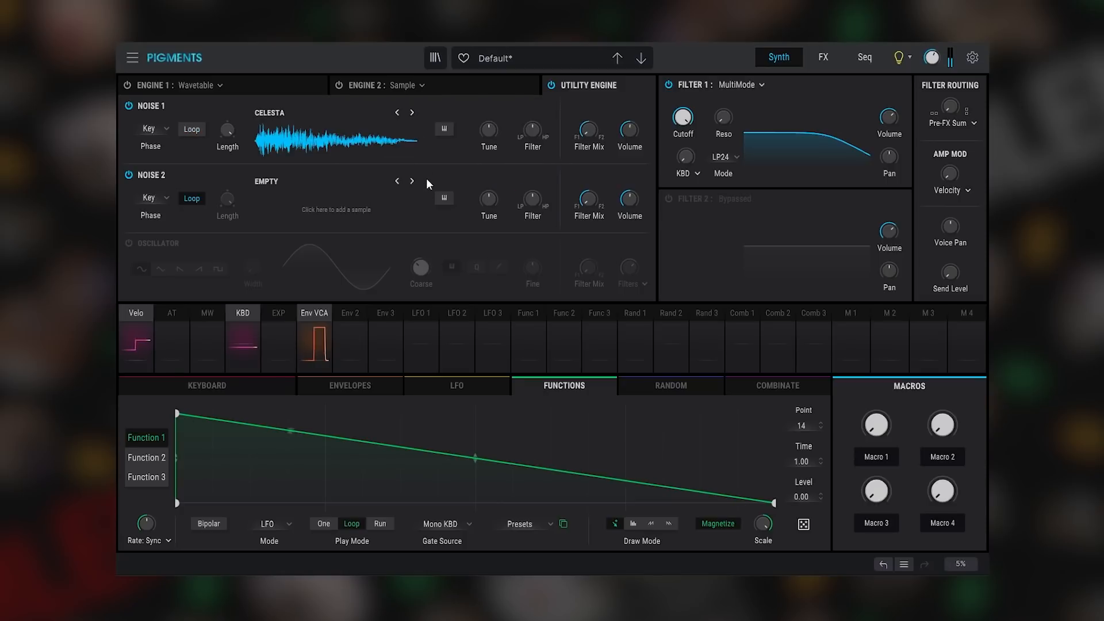
left_click(412, 113)
left_click(411, 113)
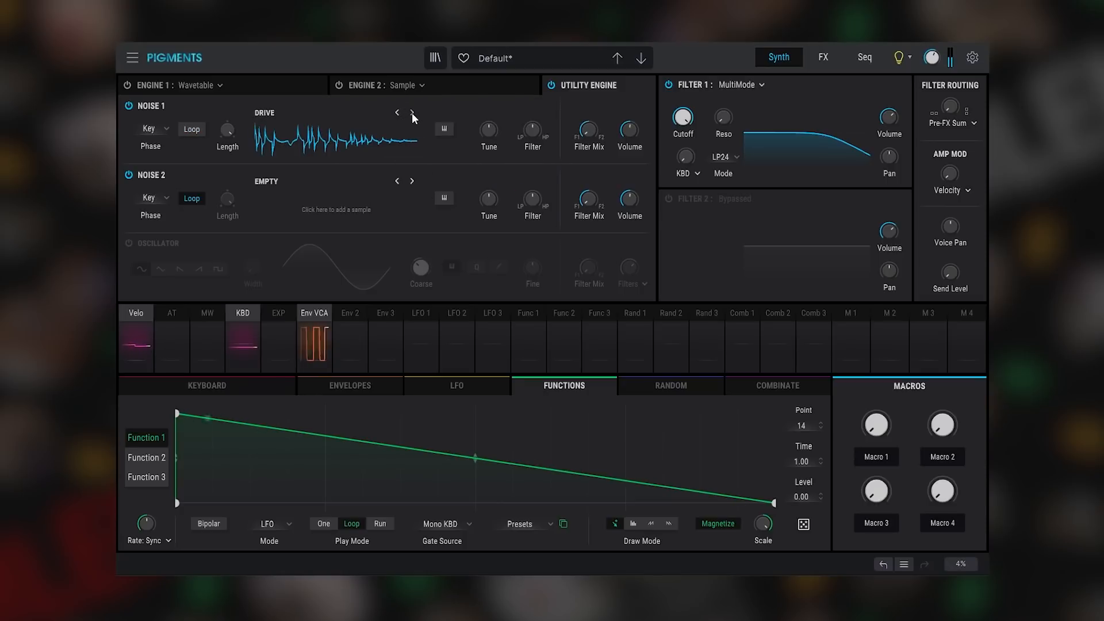
left_click(412, 113)
left_click(413, 112)
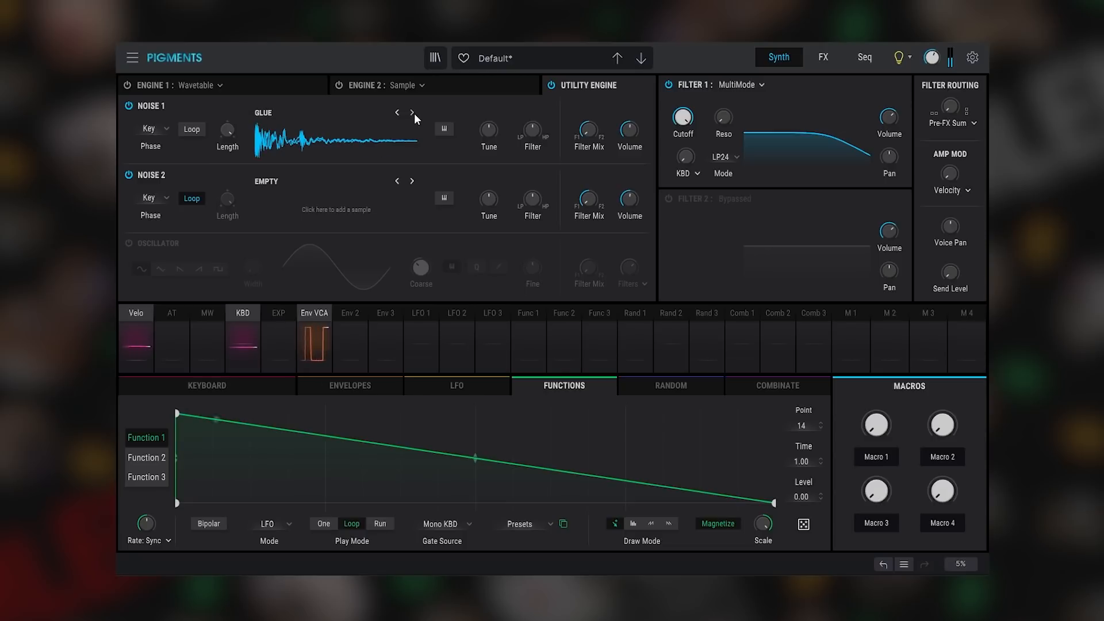
- Turn on the Wavetable Engine 1 and turn off the Utility Engine
left_click(248, 85)
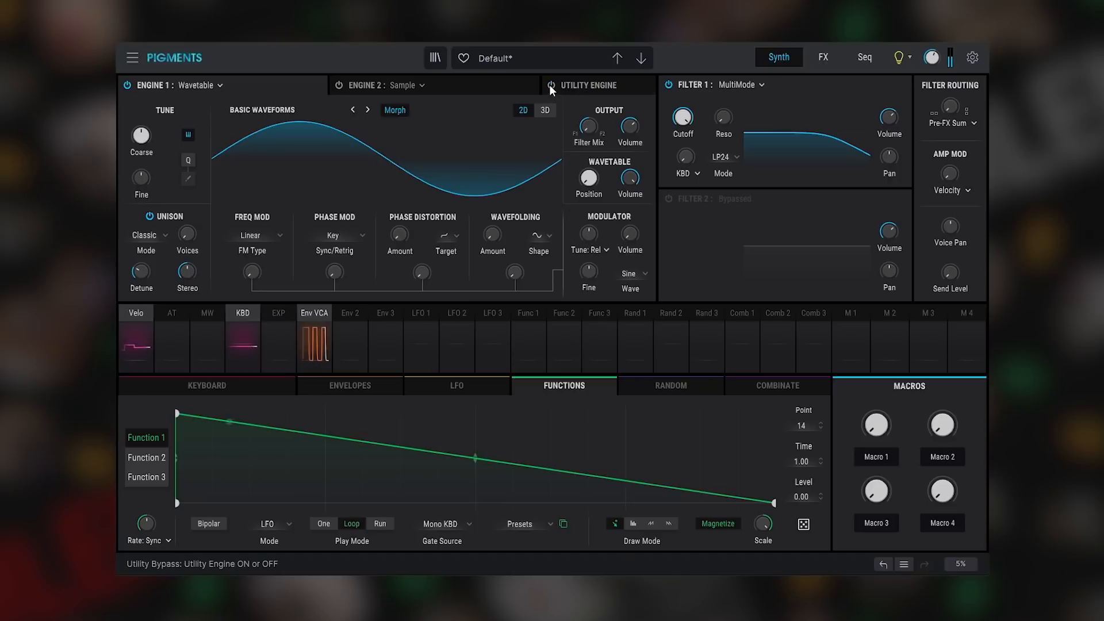
- Turn on the Utility Engine and step Noise 1's sample forward through Kick Room and Modern Kick to Piano, then back to Marimba
left_click(575, 85)
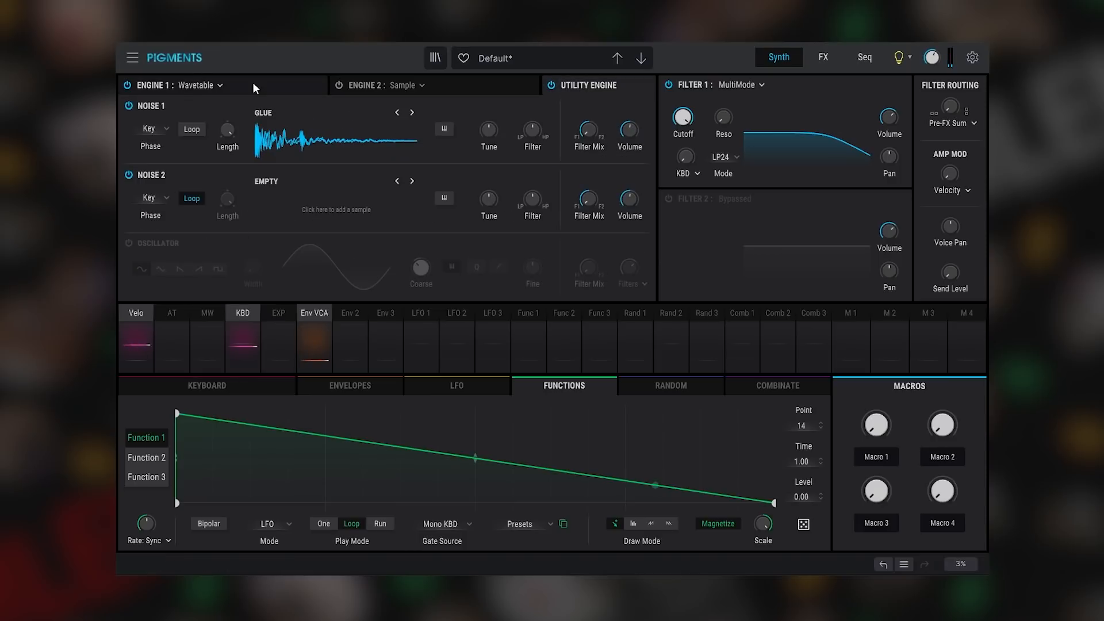
left_click(253, 86)
left_click(599, 86)
left_click(412, 112)
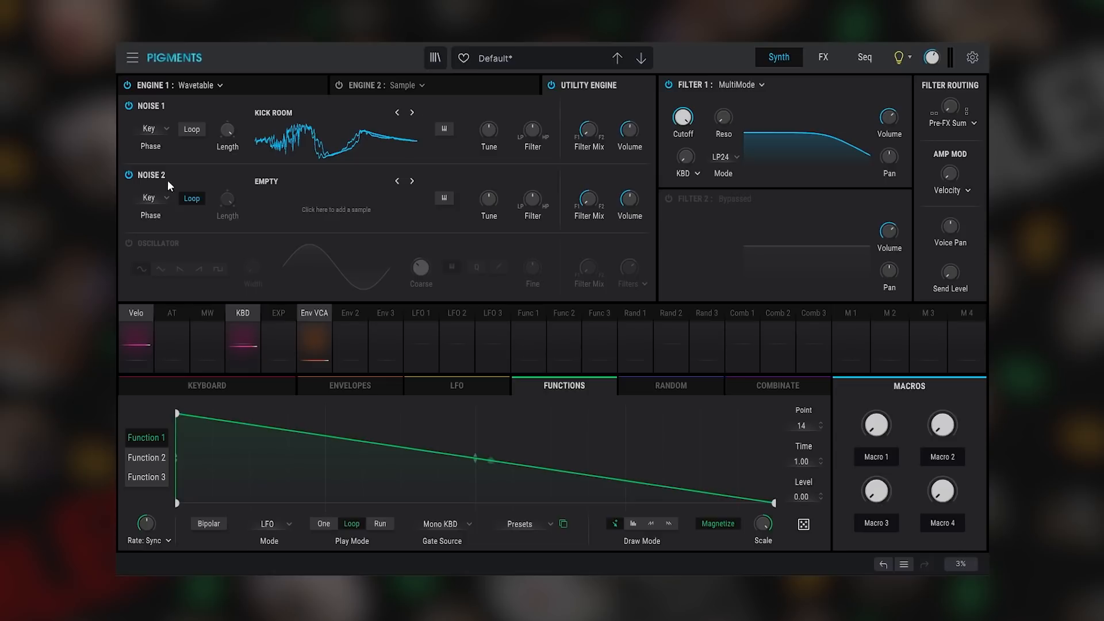
left_click(414, 111)
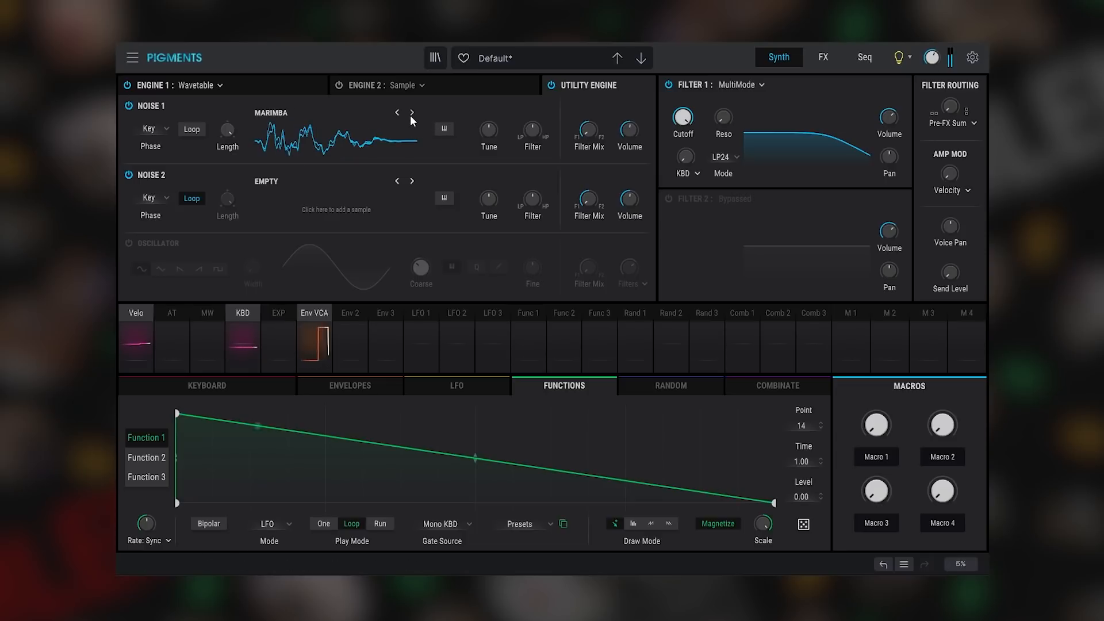
left_click(412, 113)
left_click(412, 113)
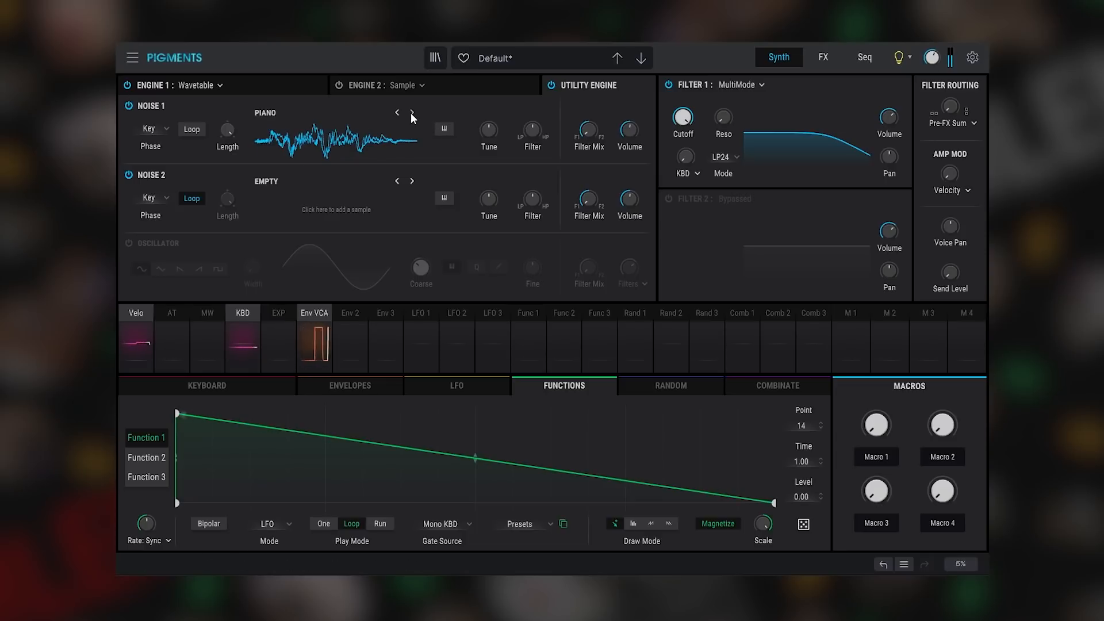
left_click(398, 113)
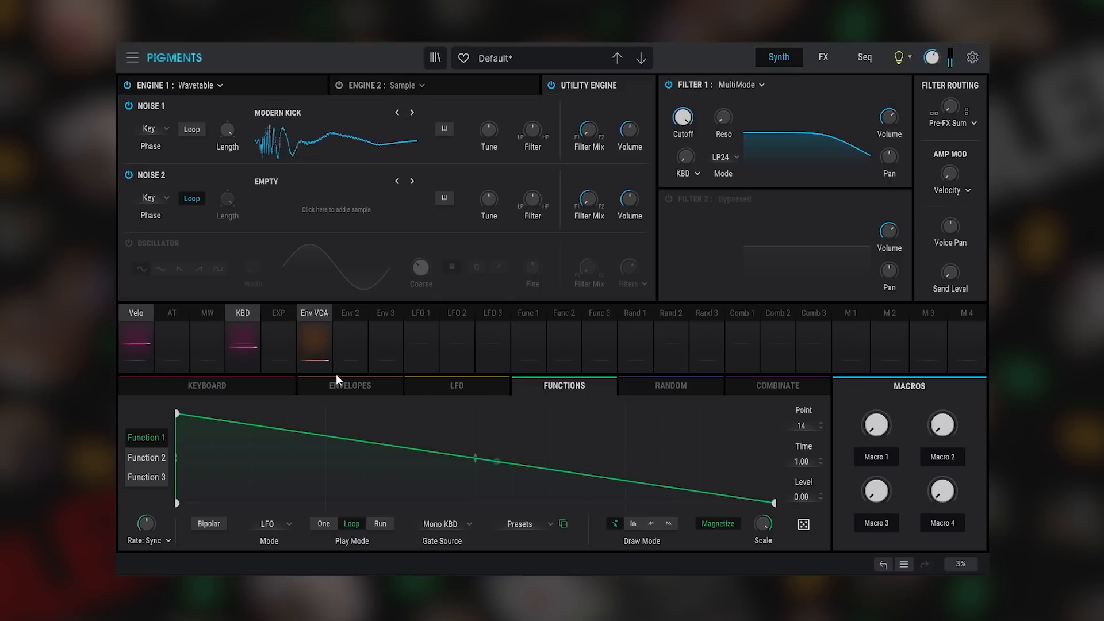
left_click(395, 113)
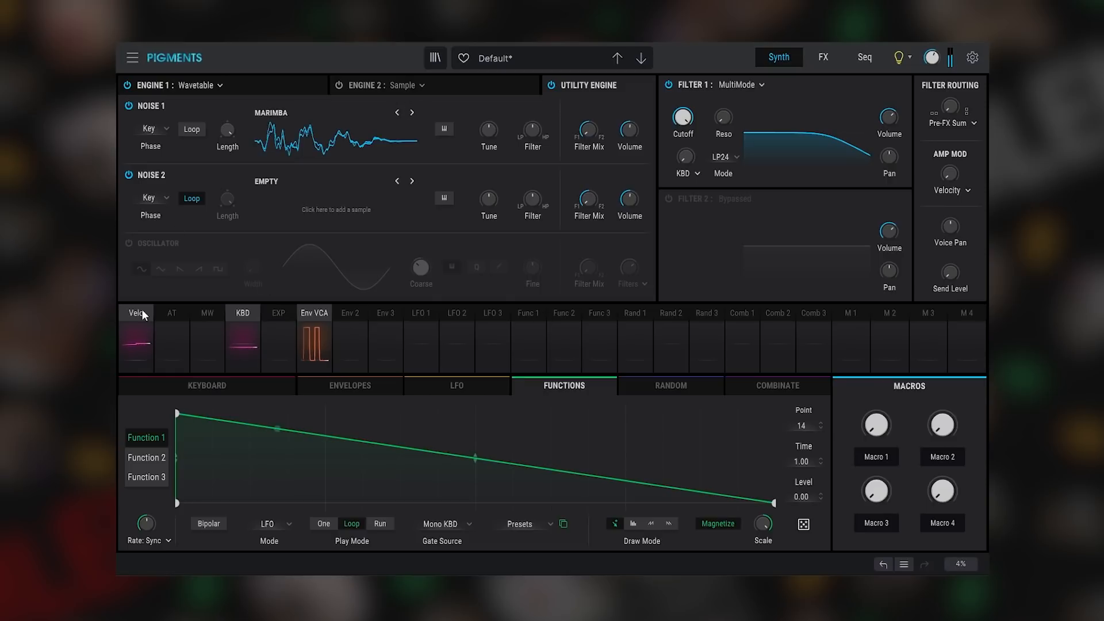
- Review the Wavetable settings of Engine 1 and change Noise 1's sample from Marimba to Modern Kick
left_click(238, 87)
left_click(372, 174)
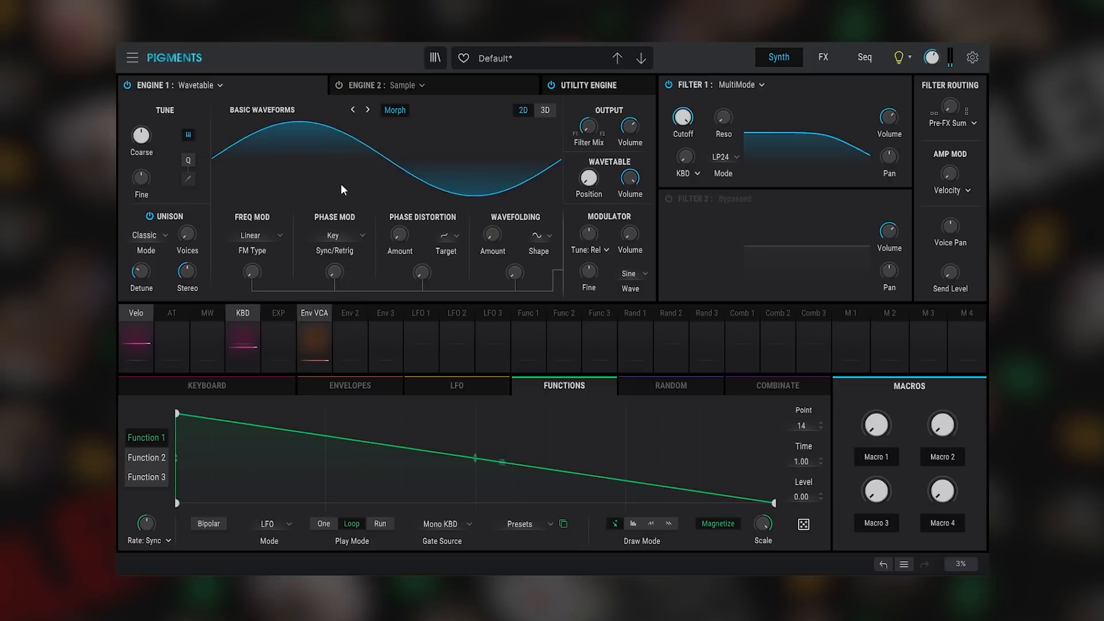
left_click(602, 82)
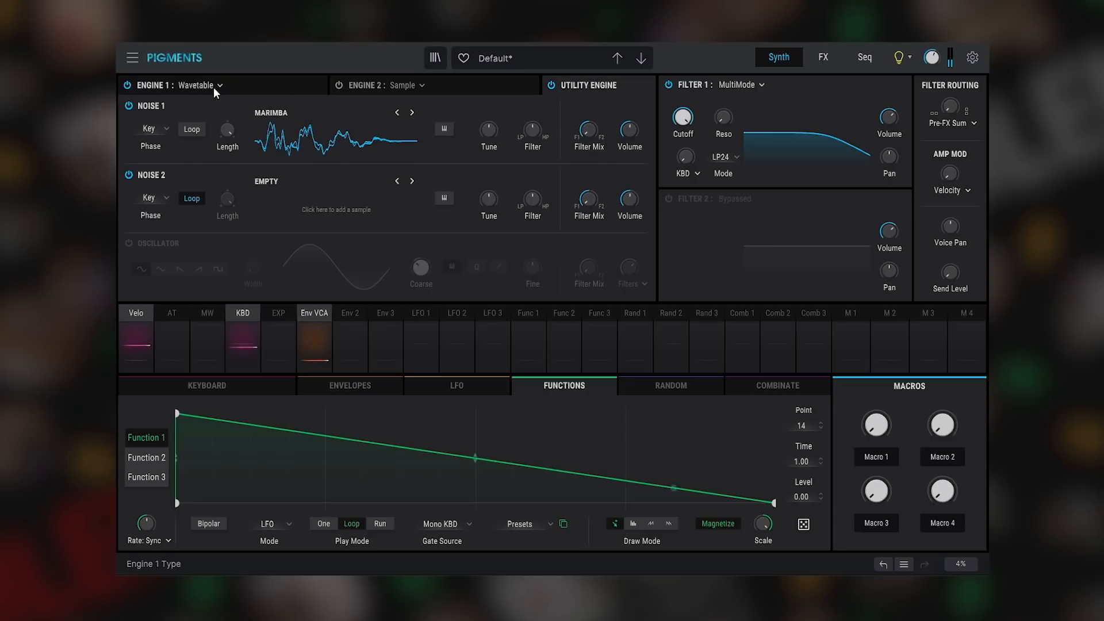
left_click(411, 111)
- Raise Engine 1's linear frequency modulation amount and select Env 2 as a modulation source
left_click(240, 86)
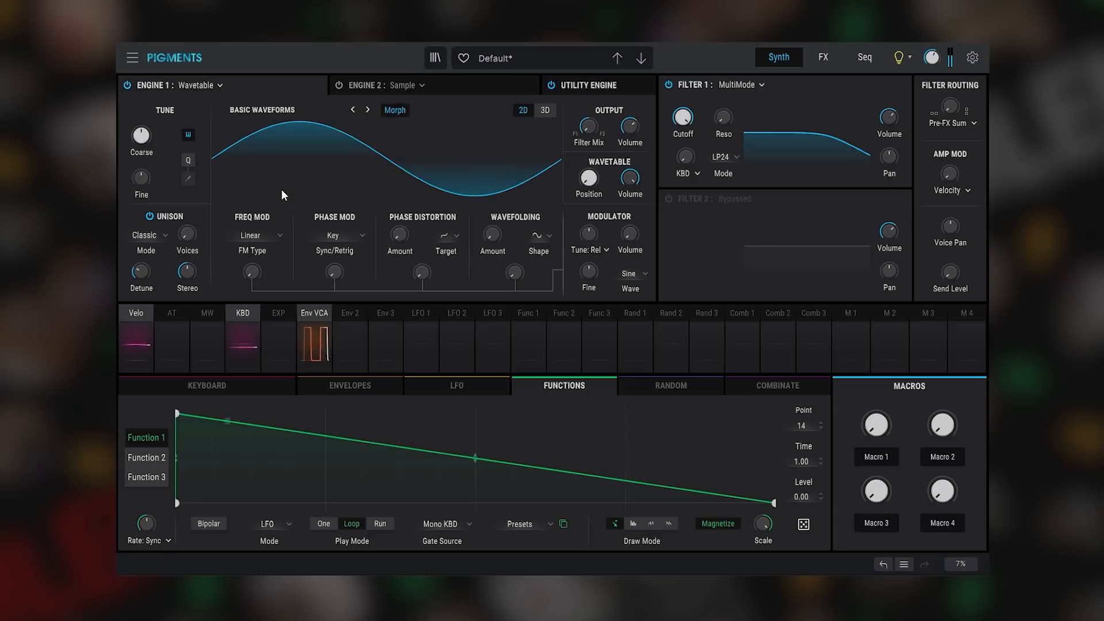
left_click_drag(252, 272, 251, 270)
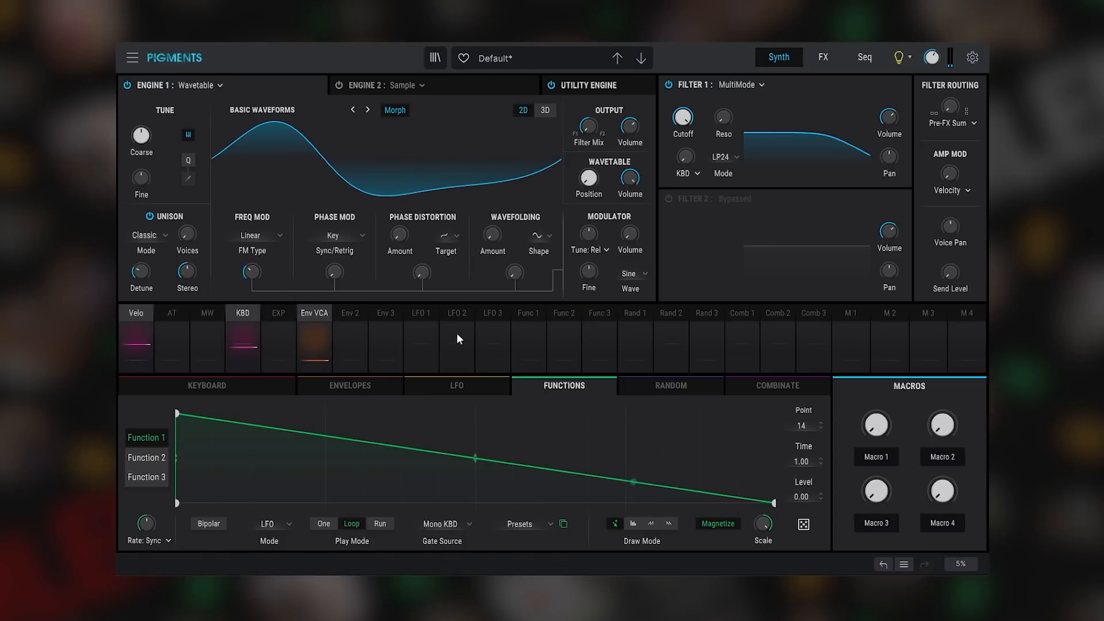
left_click(350, 339)
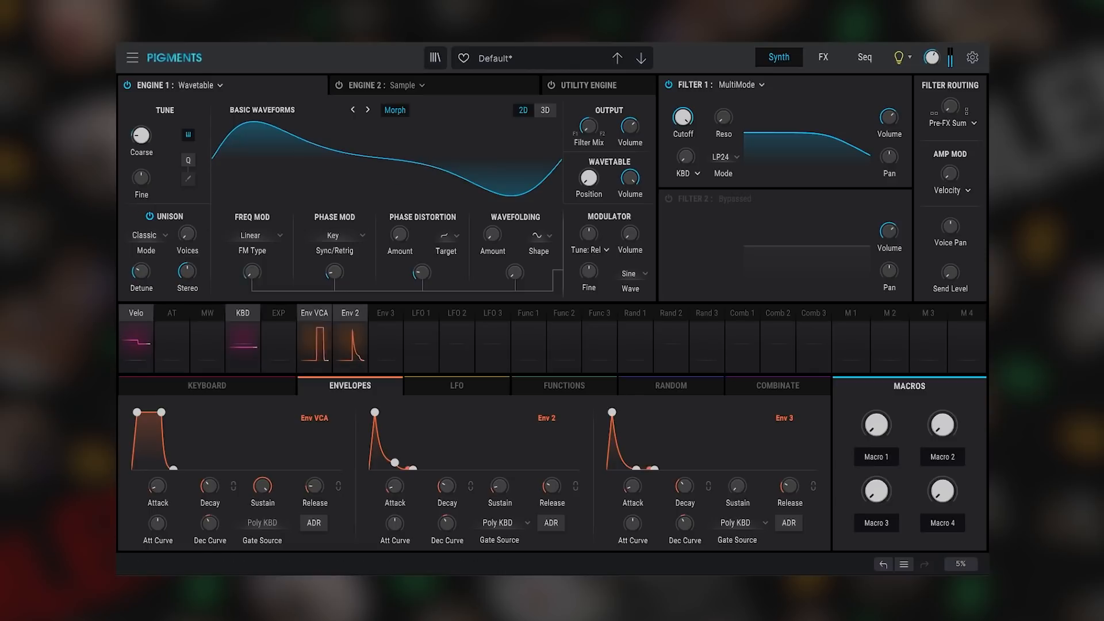
- Switch the Utility Engine on, off and on again to compare the sound with and without the Modern Kick noise layer
left_click(569, 85)
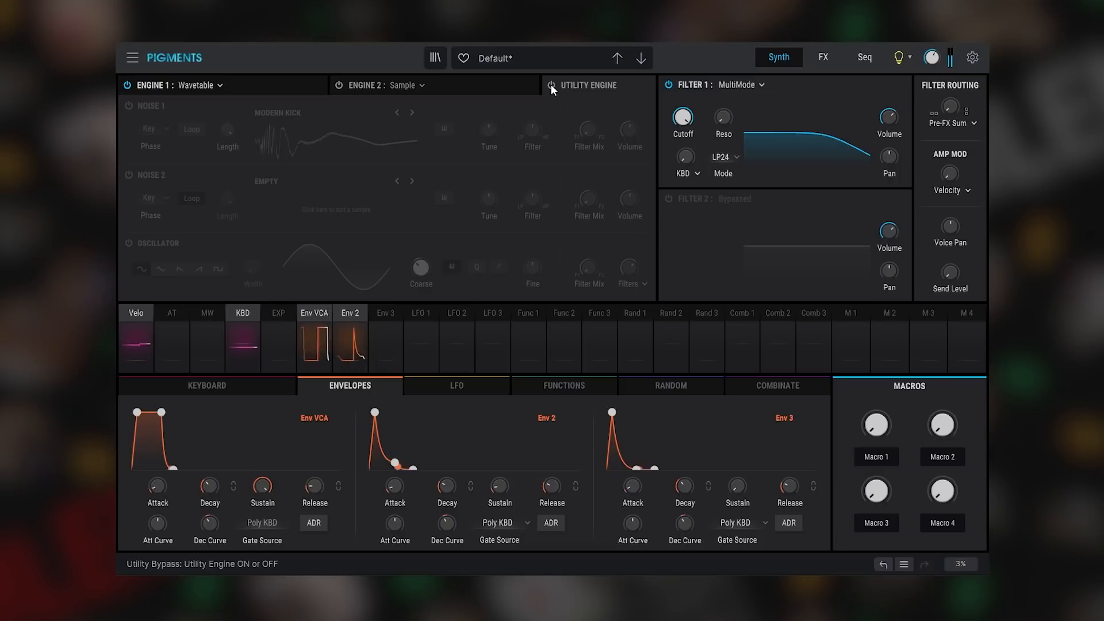
left_click(551, 85)
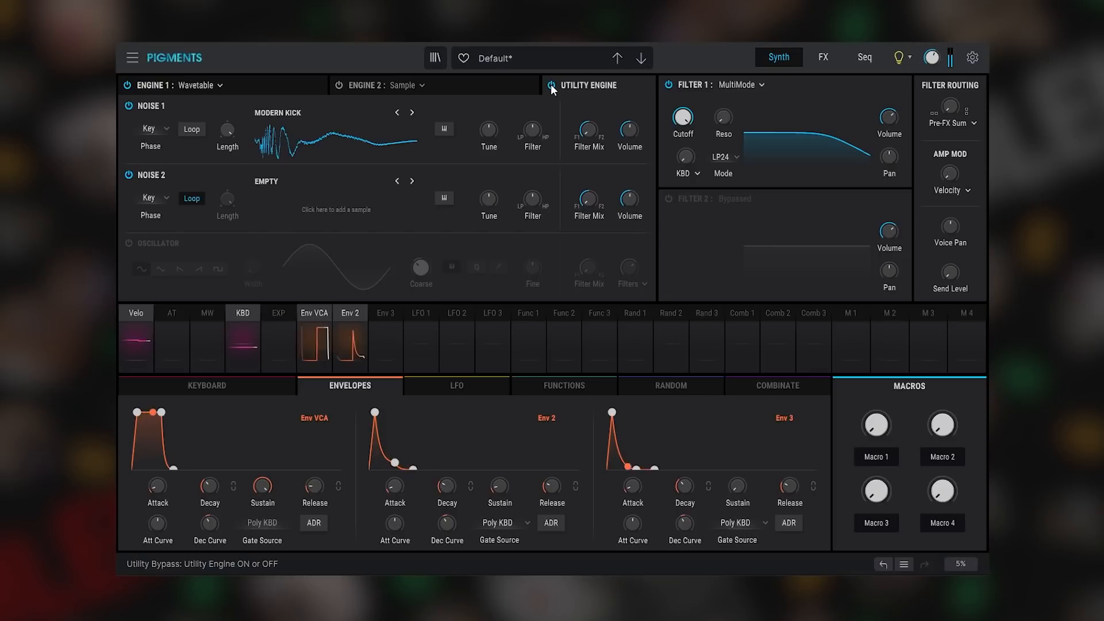
left_click(550, 85)
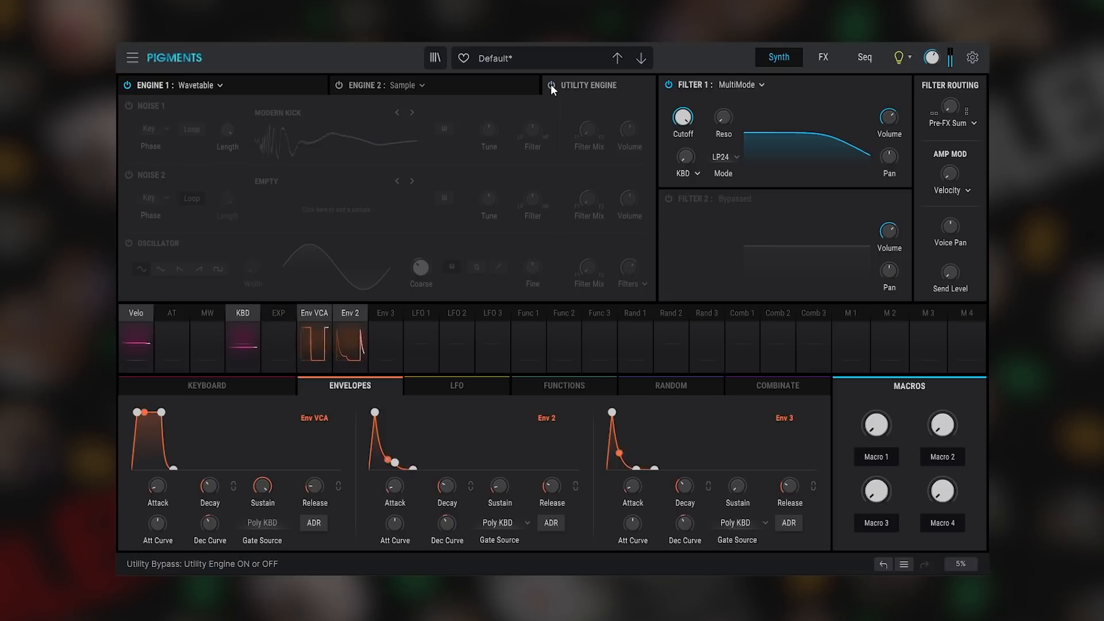
left_click(550, 85)
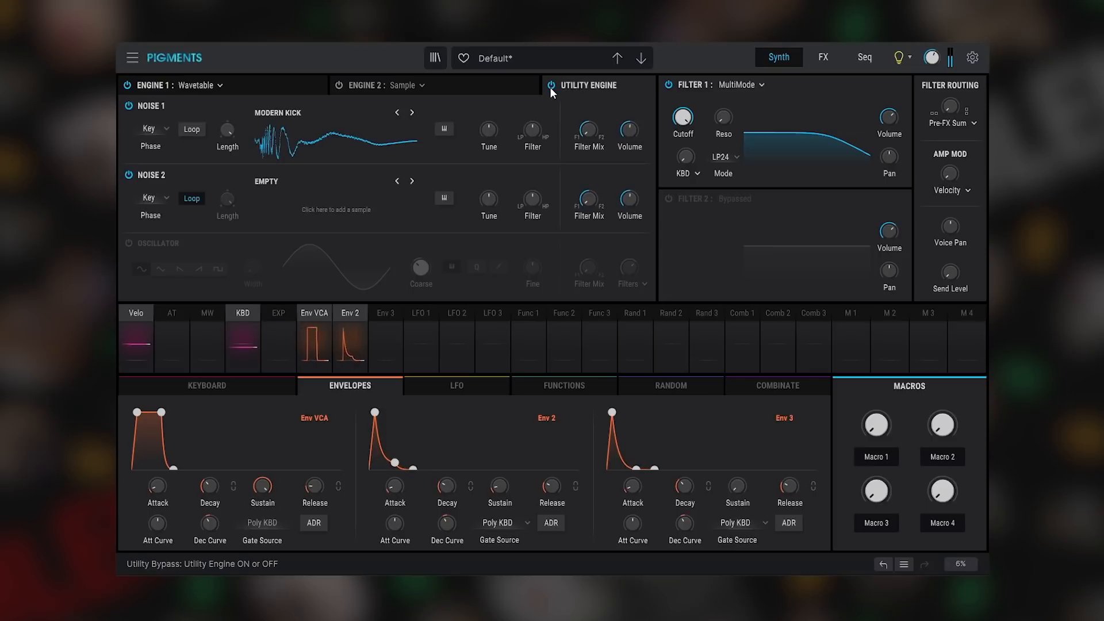
- Step Noise 1's sample forward from Modern Kick through Piano, Pick and Wood to After the Fire
left_click(409, 113)
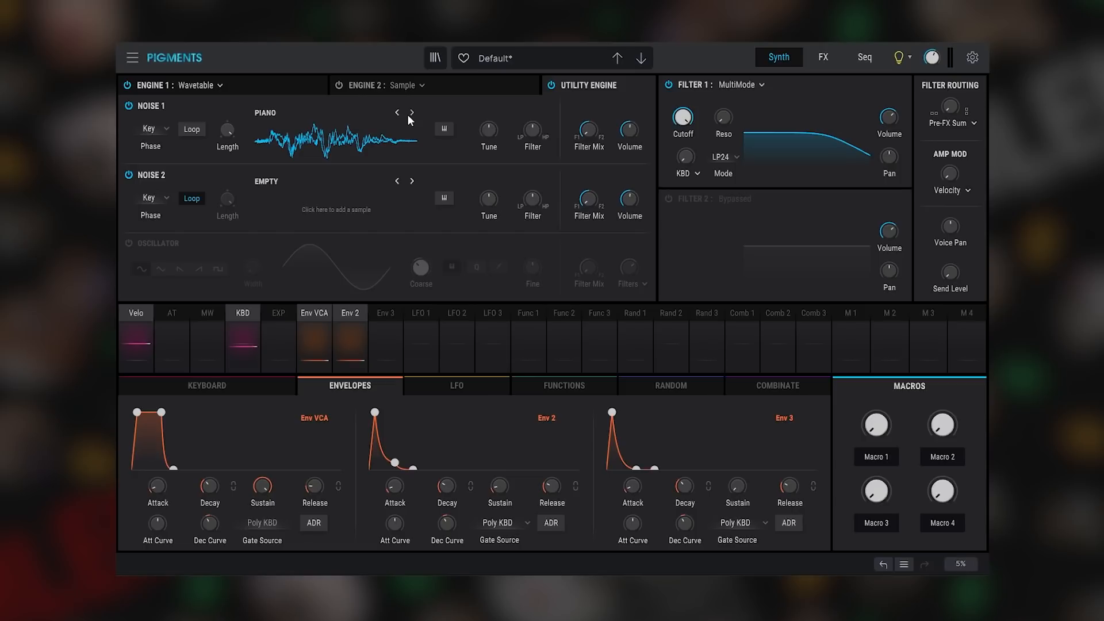
left_click(411, 113)
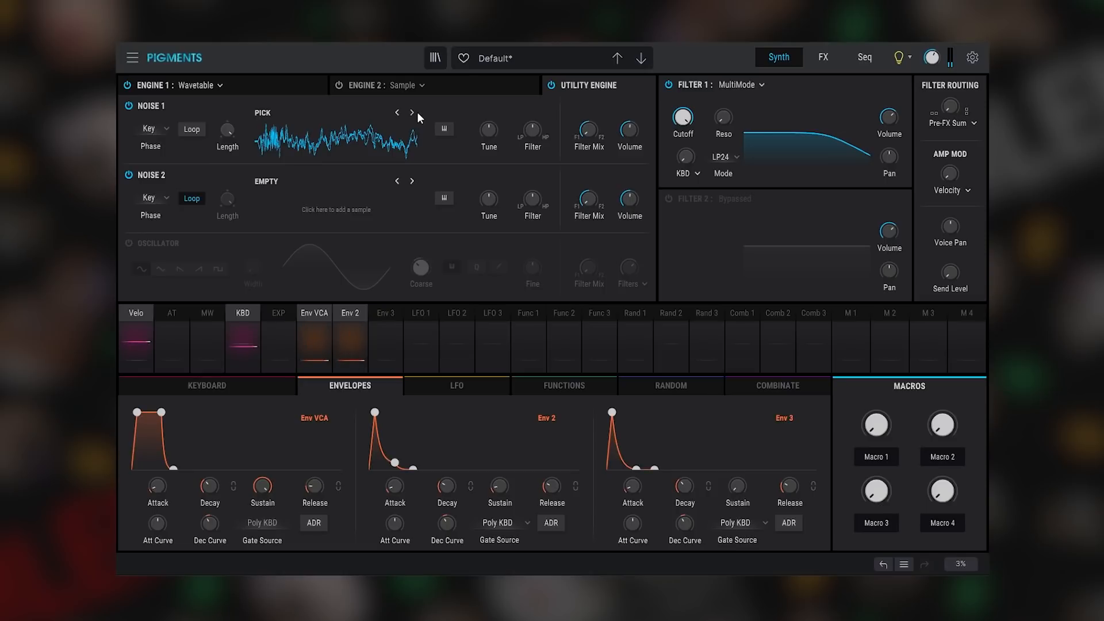
left_click(412, 113)
left_click(413, 114)
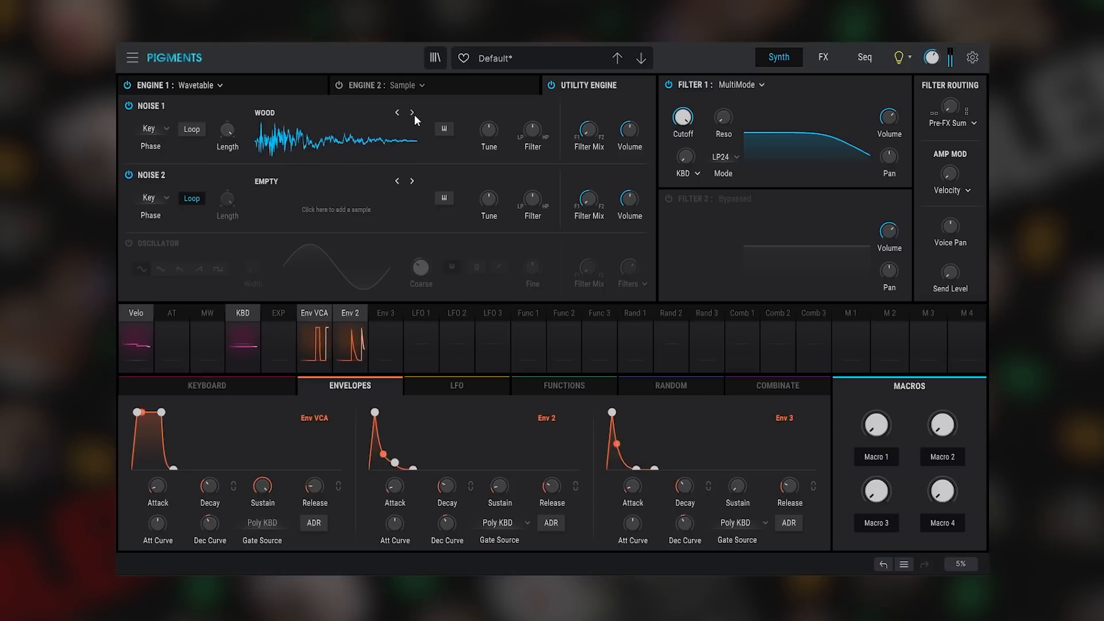
left_click(414, 115)
left_click(414, 115)
left_click(414, 115)
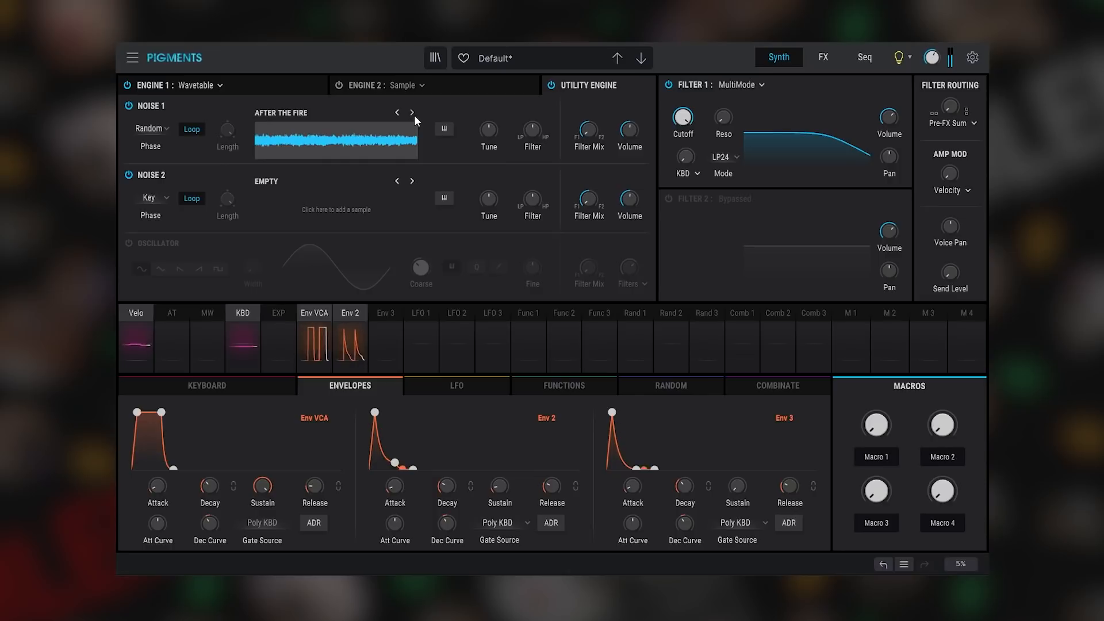
- Turn off Engine 1 and compare Noise 1's Dark Howl sample with After the Fire
left_click(152, 86)
left_click(127, 85)
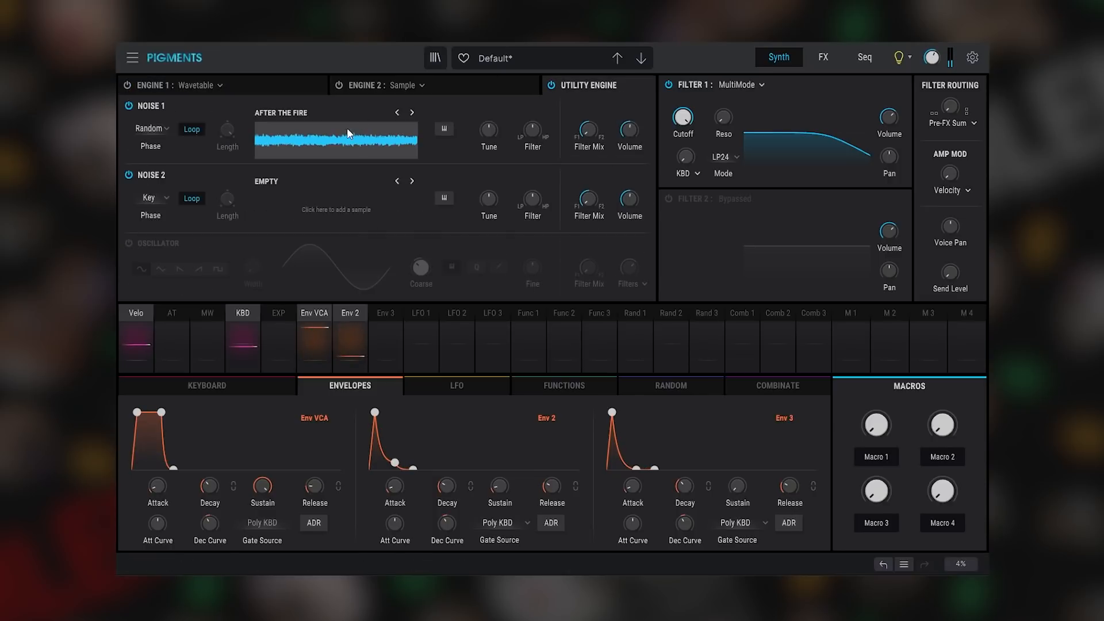
left_click(398, 113)
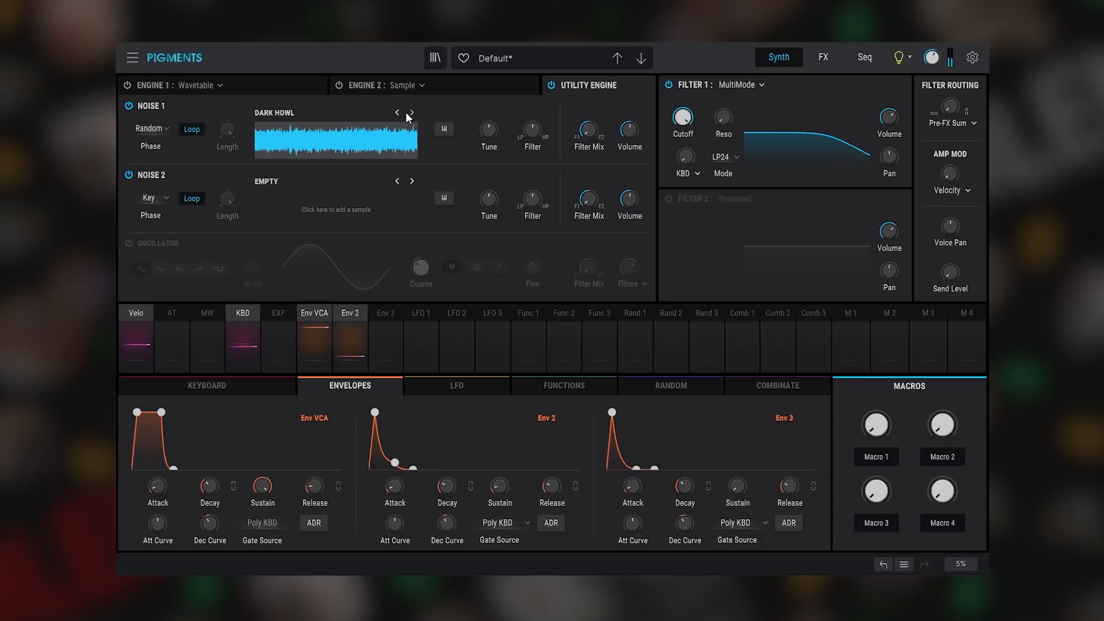
left_click(411, 112)
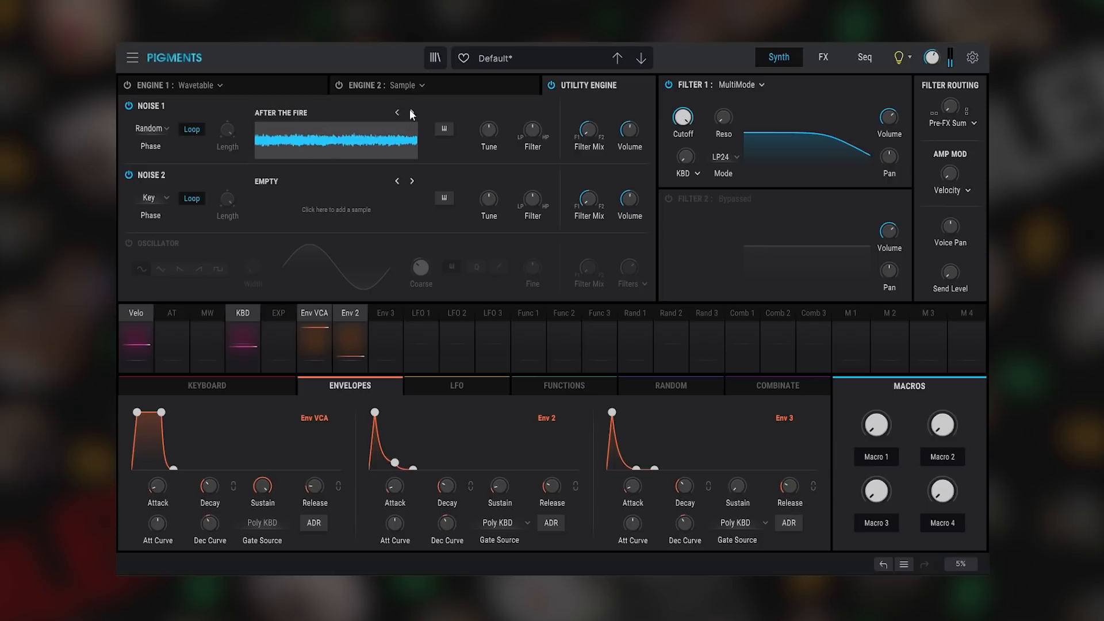
- Replace the Delay in the first slot of FX A with a PS Delay
left_click(836, 54)
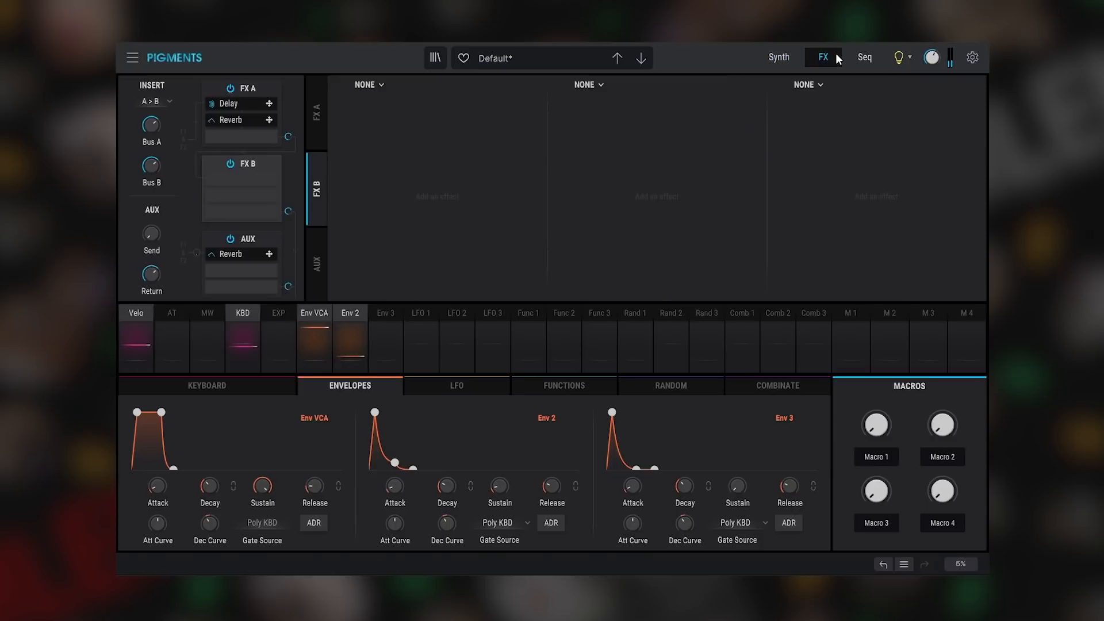
left_click(246, 88)
left_click(366, 85)
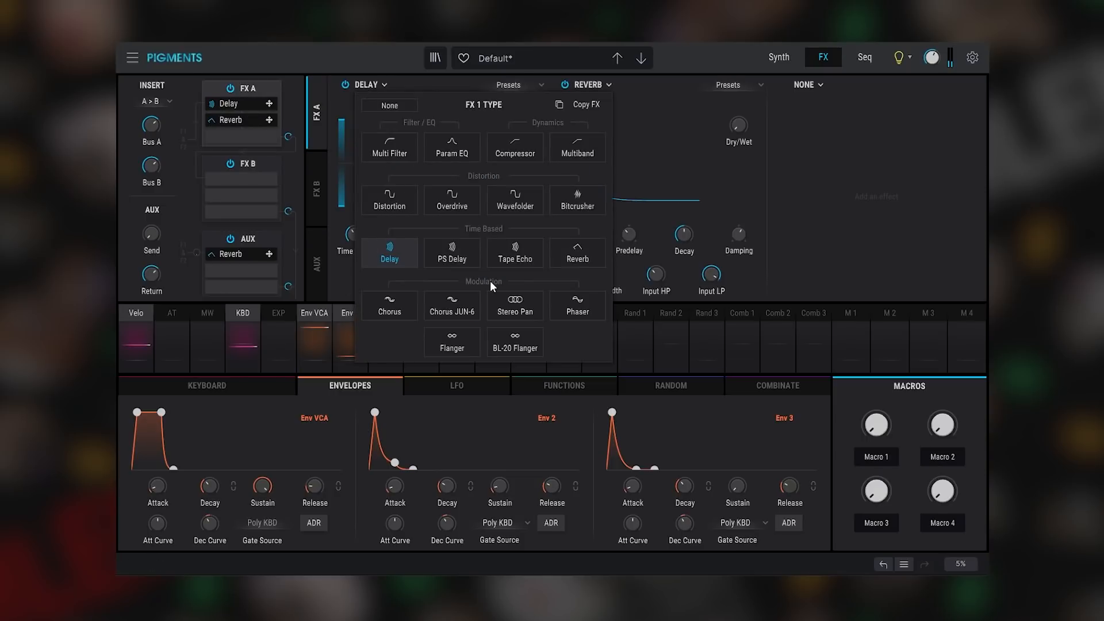
left_click(453, 250)
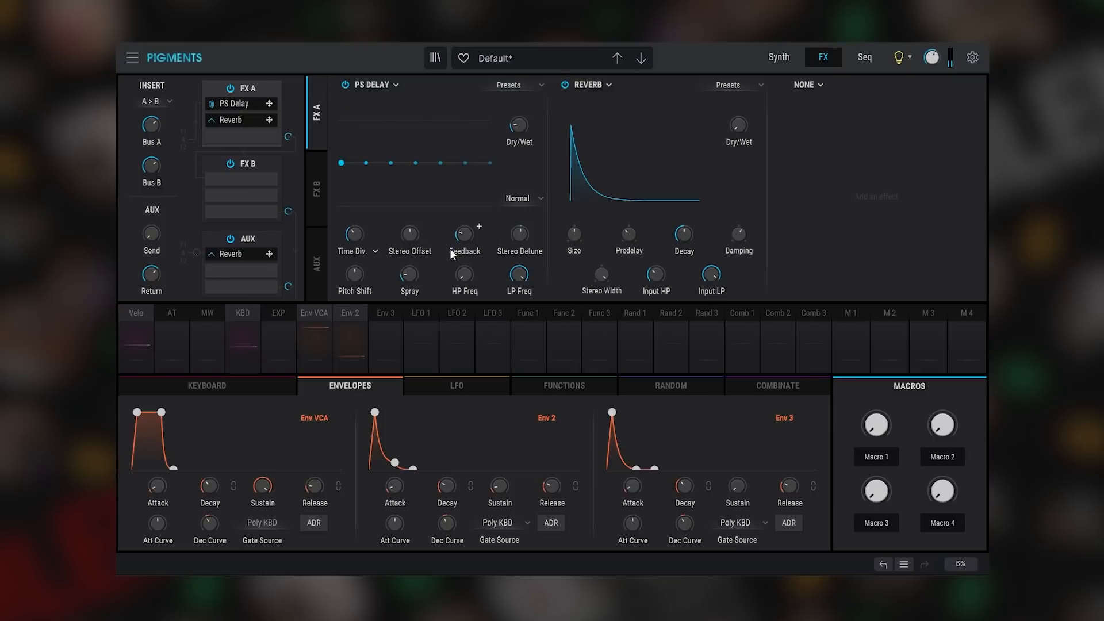
- Raise the PS Delay's Dry/Wet, Feedback, Pitch Shift and Spray
mouse_move(517, 124)
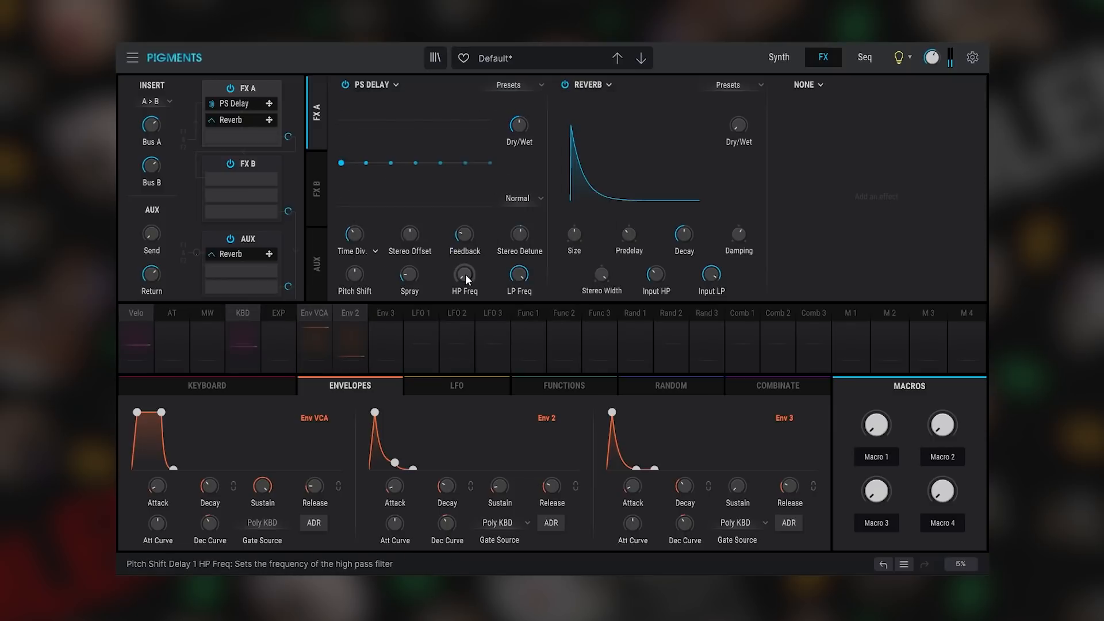
left_click_drag(463, 234, 463, 220)
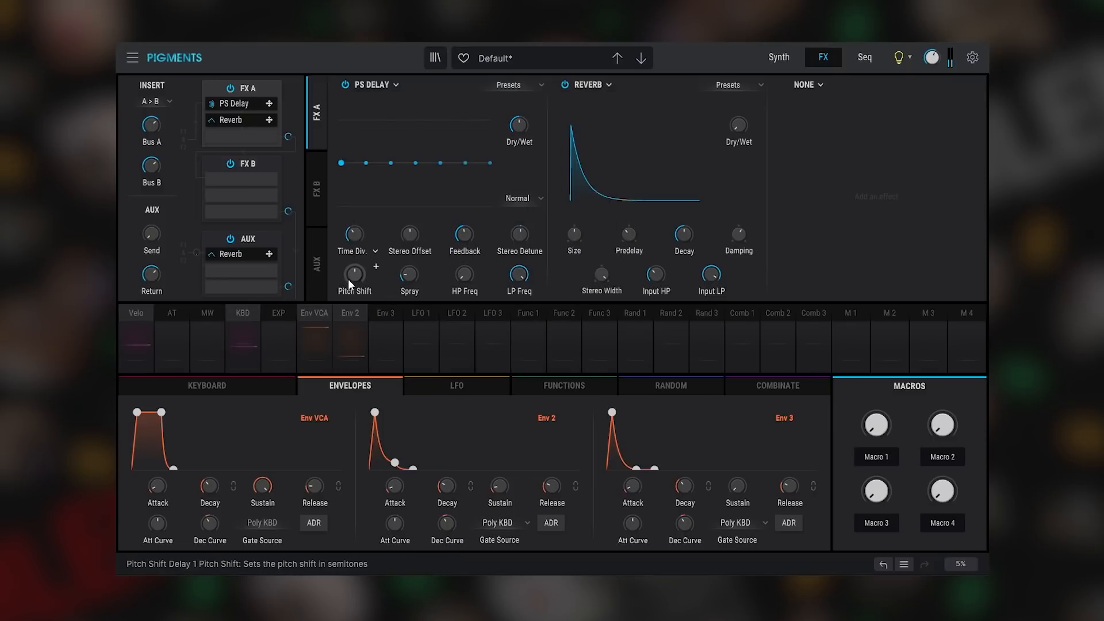
left_click_drag(348, 278, 348, 252)
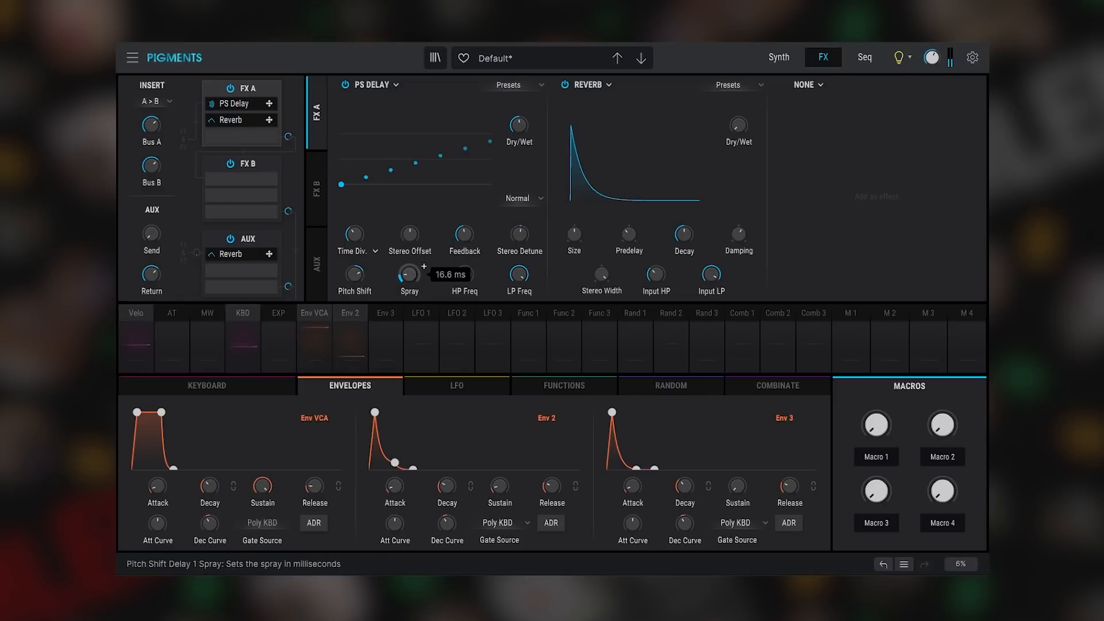
left_click_drag(414, 274, 414, 261)
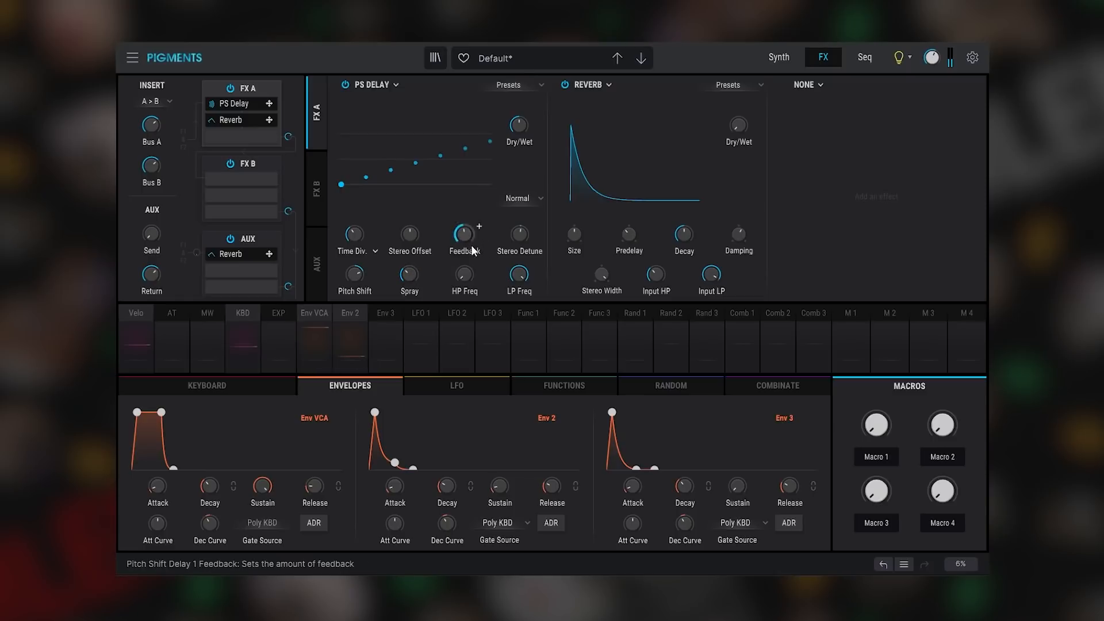
- Return to the synth engine settings and lower the Freq Shift of the Formant filter in Filter 2
left_click(777, 57)
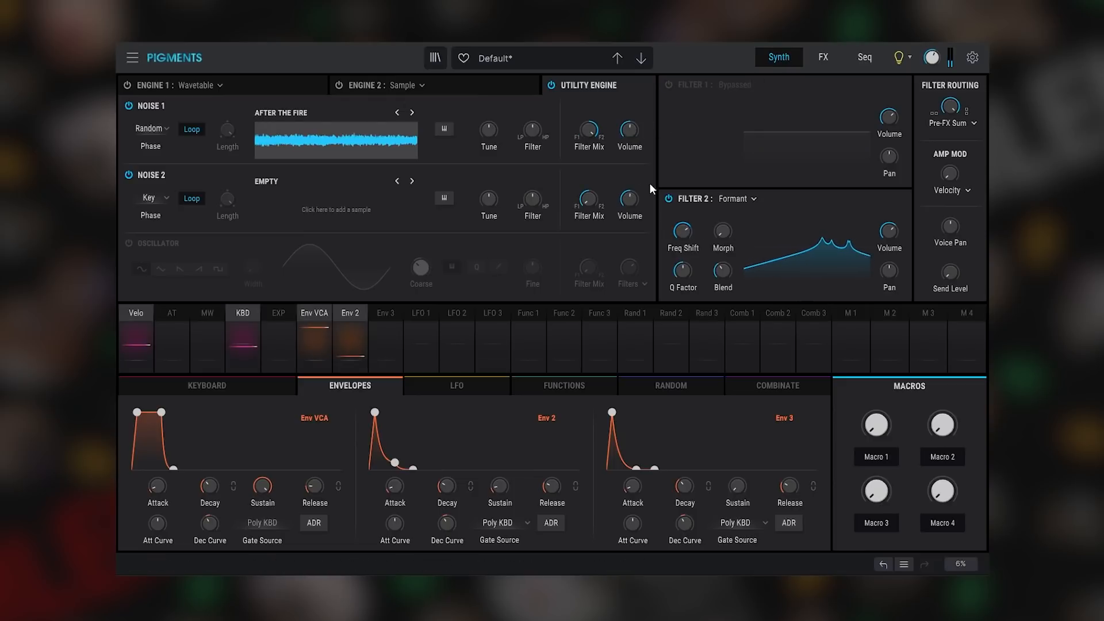
left_click_drag(683, 233, 684, 246)
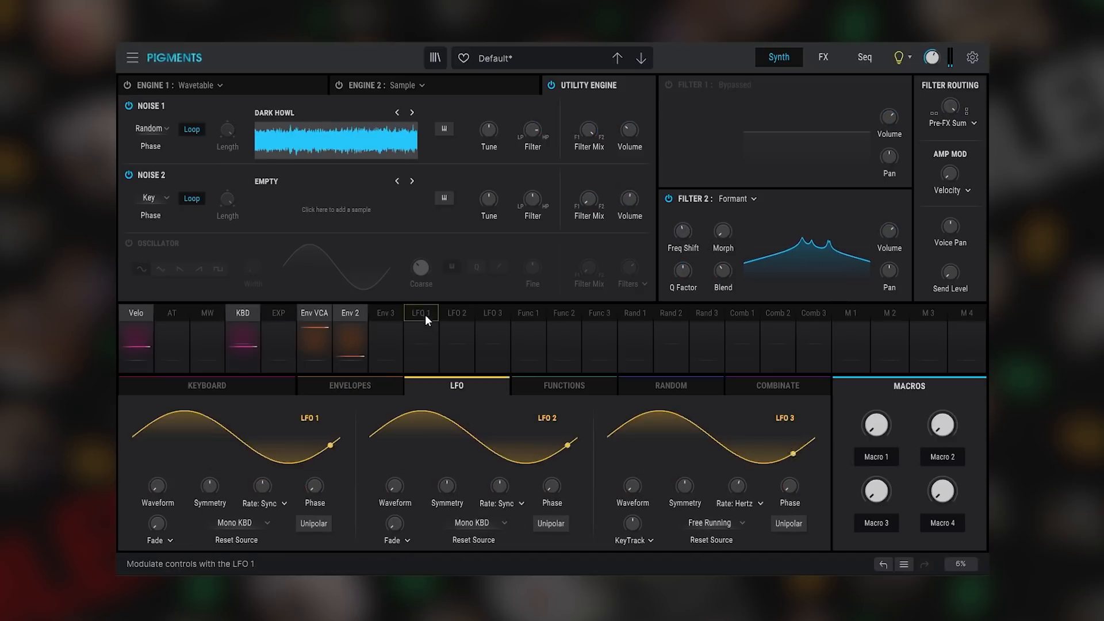
- Modulate Filter 2's Freq Shift with LFO 1 and its Morph with LFO 2 by 0.22
left_click(423, 307)
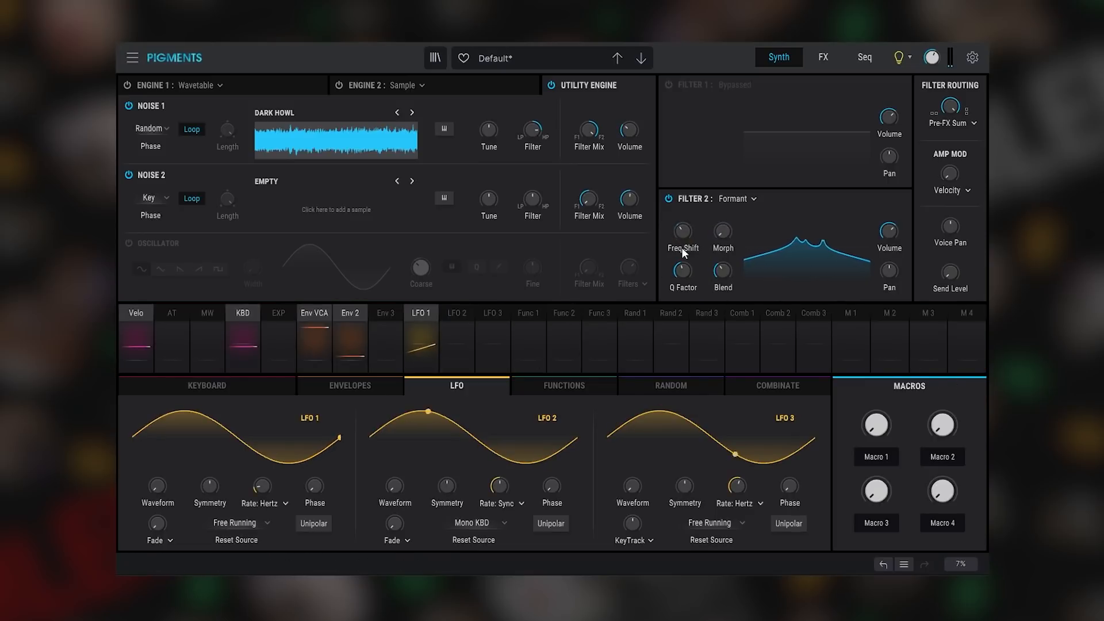
left_click(464, 338)
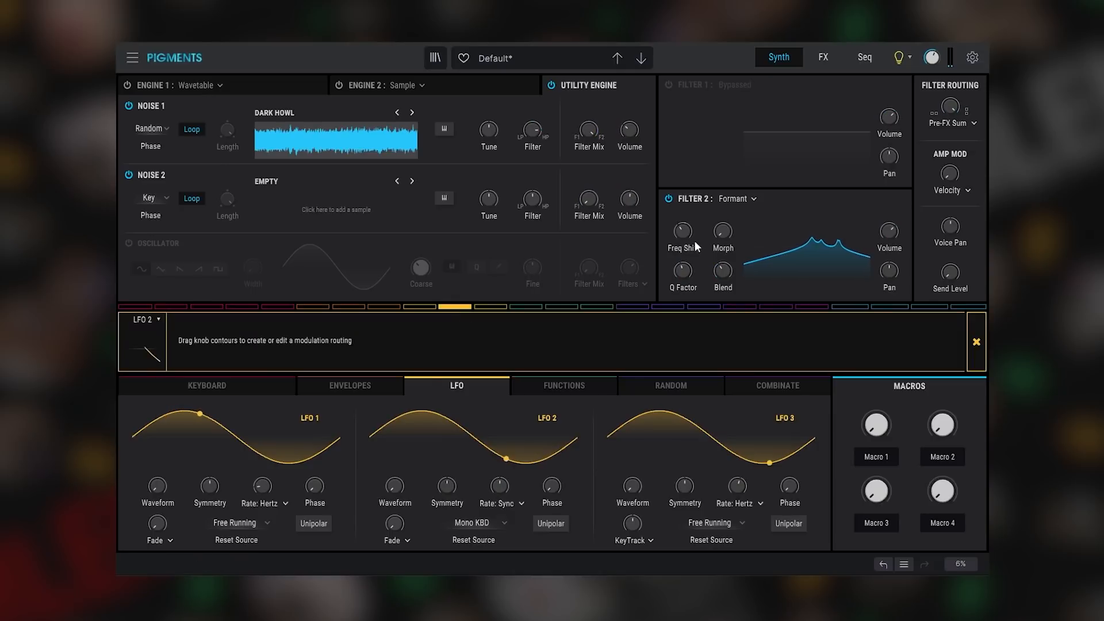
left_click_drag(719, 239, 719, 190)
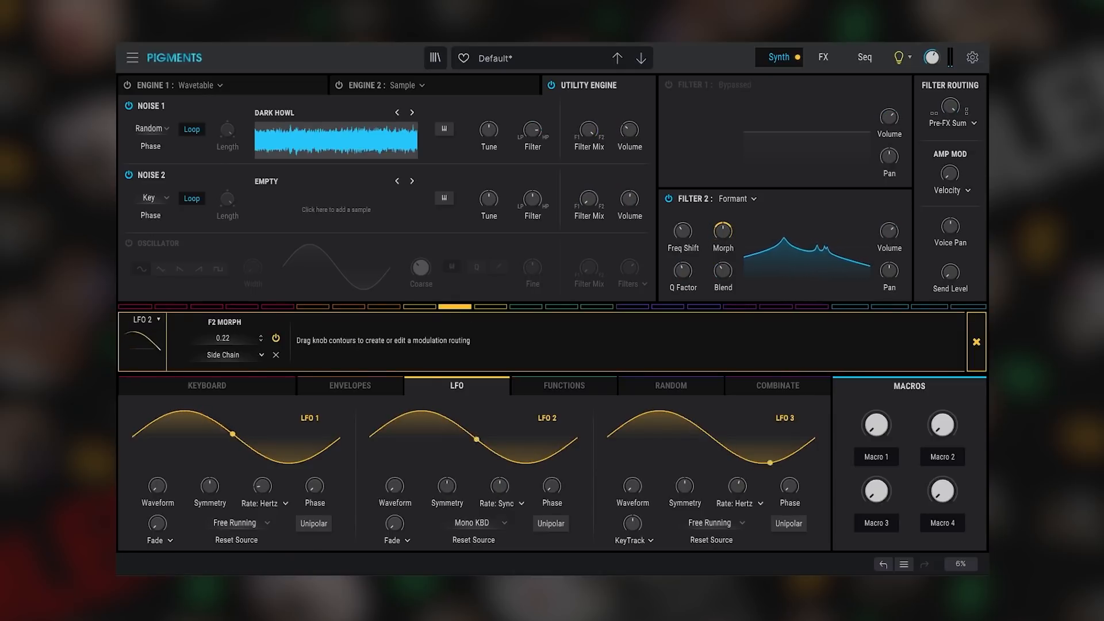
left_click_drag(889, 231, 889, 217)
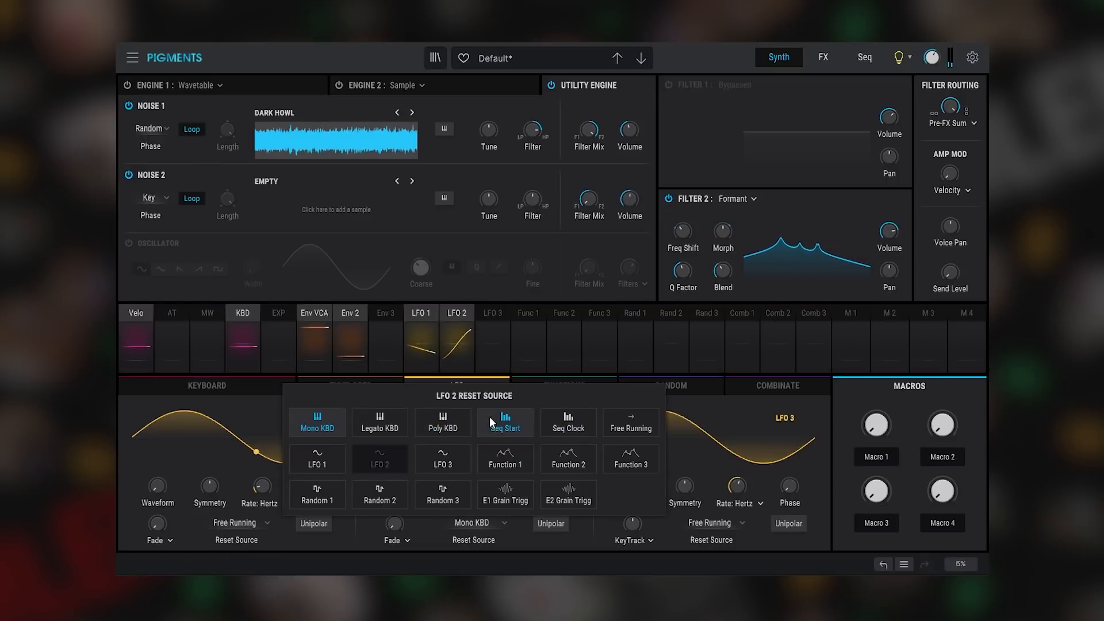
- Set LFO 2's reset source to Free Running and switch its rate to Hertz
left_click(616, 415)
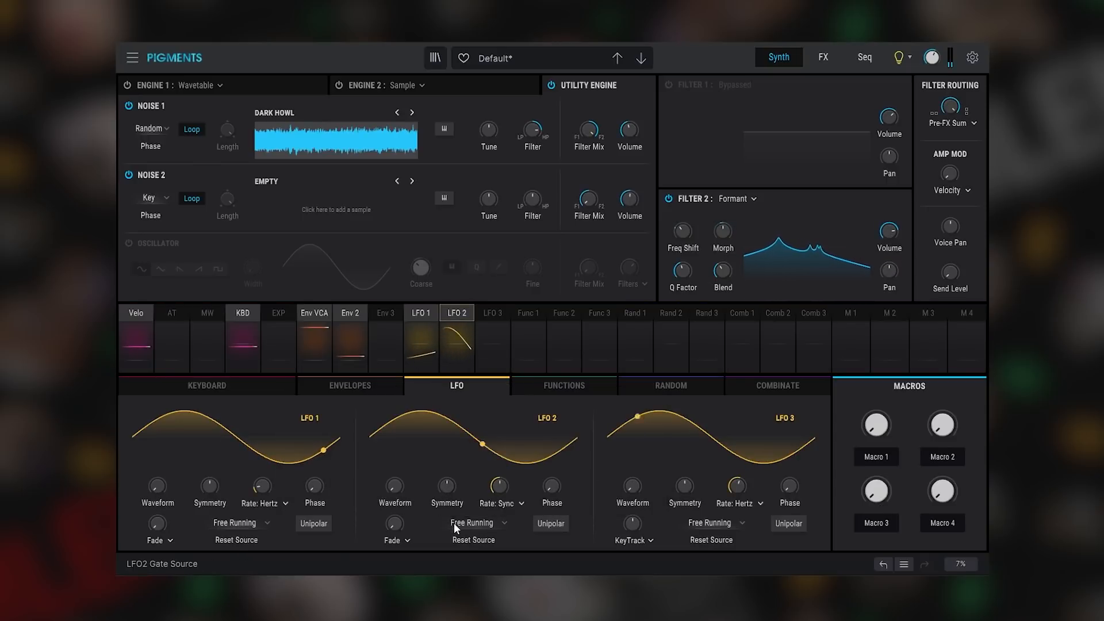
left_click(498, 503)
left_click(500, 496)
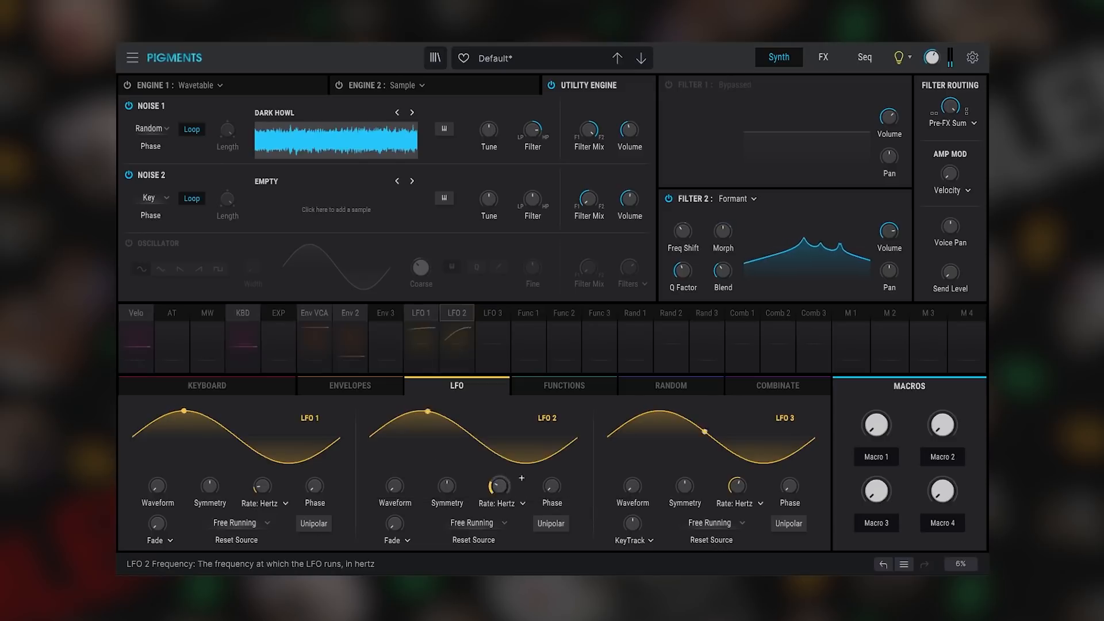
- Raise the PS Delay's Pitch Shift, modulate it with LFO 3 by -0.28, and slow down LFO 3's rate
left_click(811, 62)
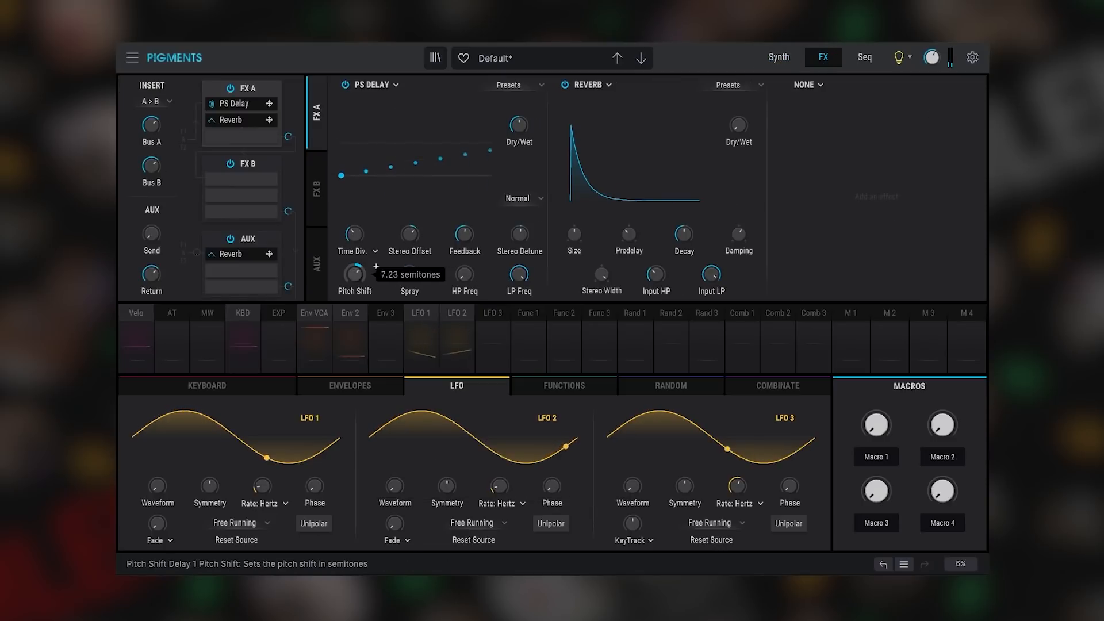
left_click_drag(354, 274, 355, 258)
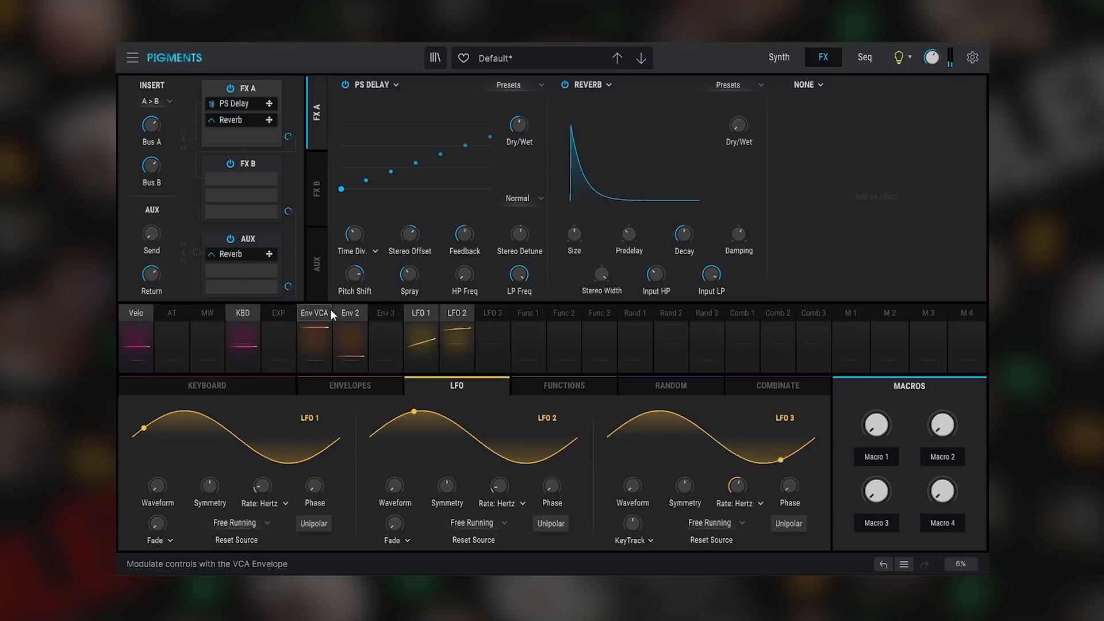
left_click(493, 318)
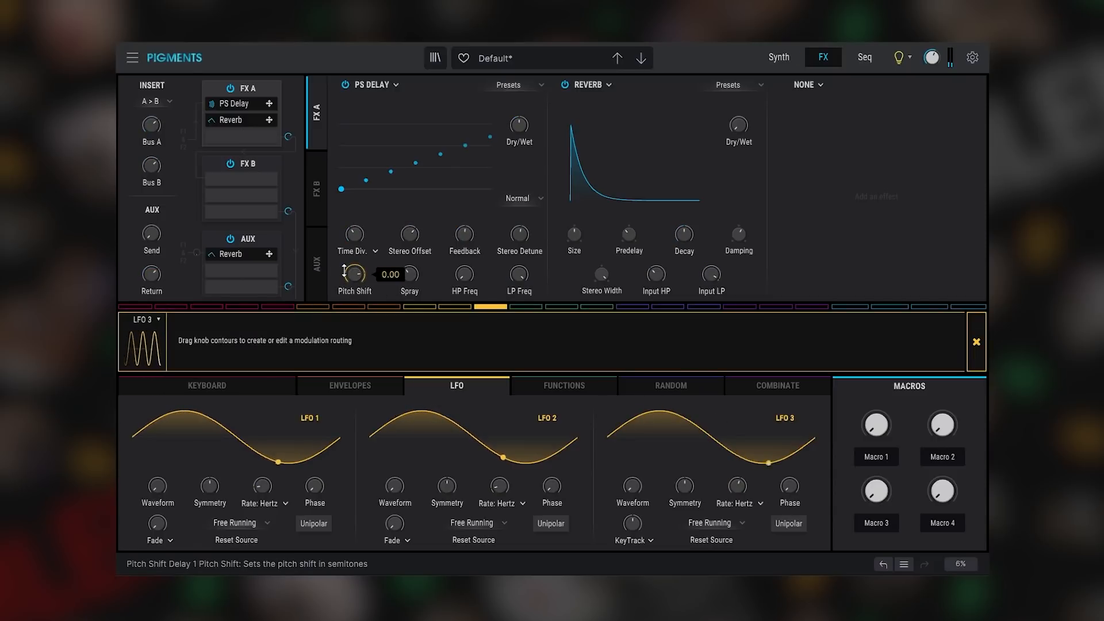
left_click_drag(351, 272, 352, 262)
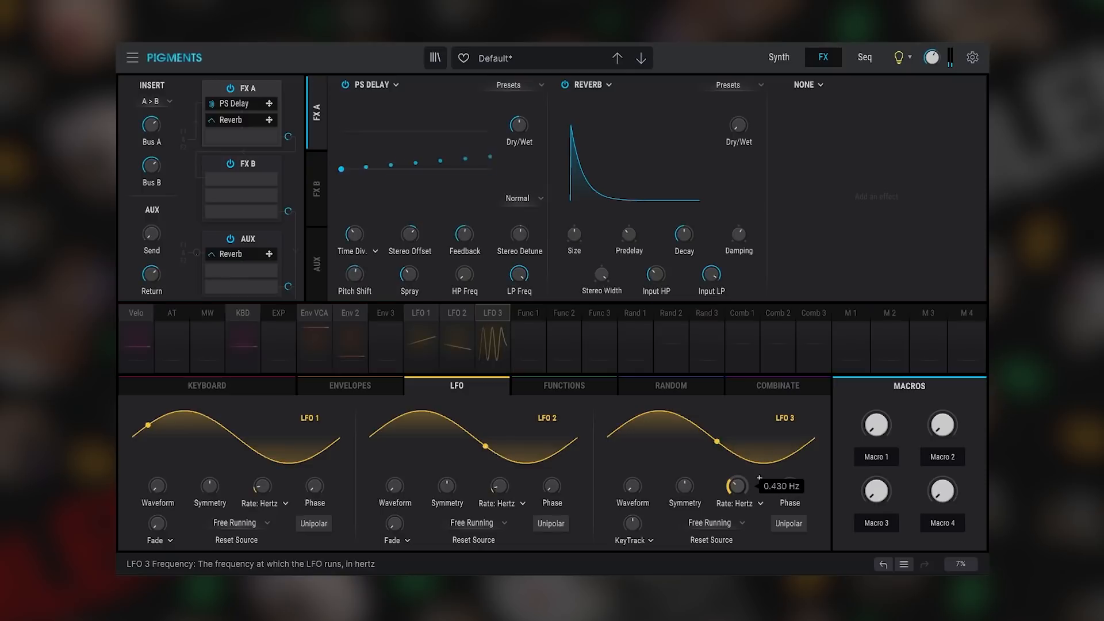
left_click_drag(738, 487, 737, 501)
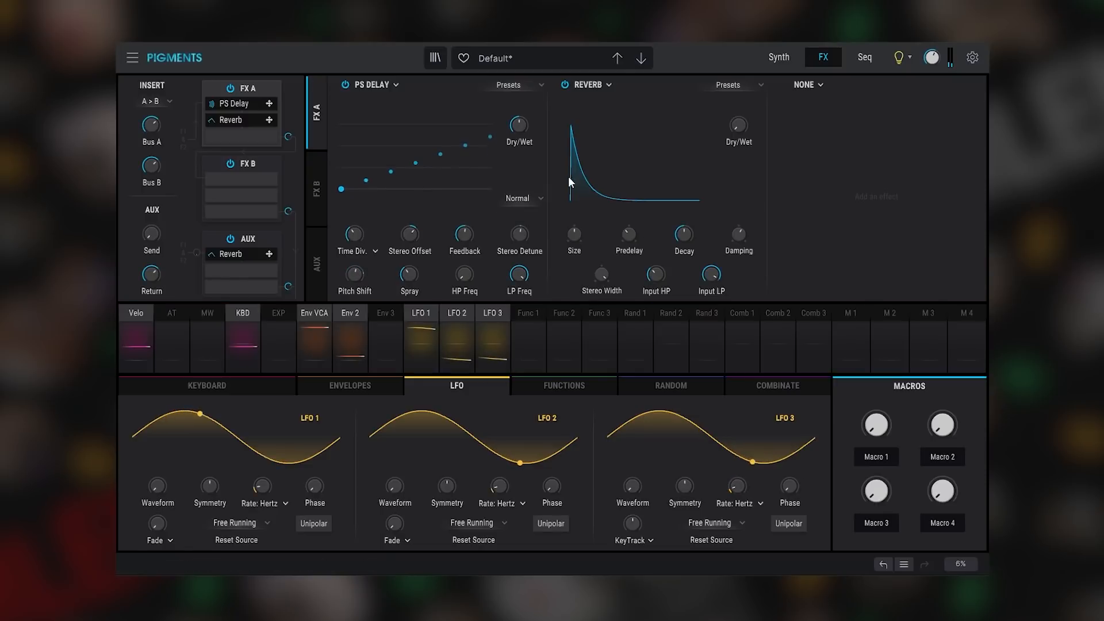
- Return to the synth engine settings and load the Ghost sample into Noise 2
left_click(777, 59)
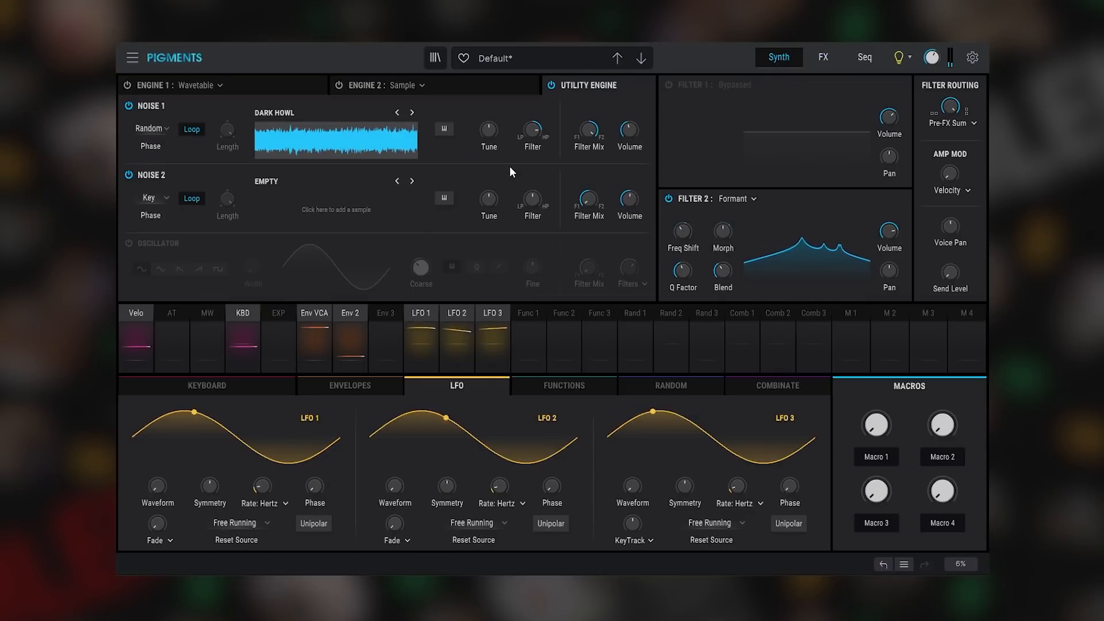
left_click(822, 63)
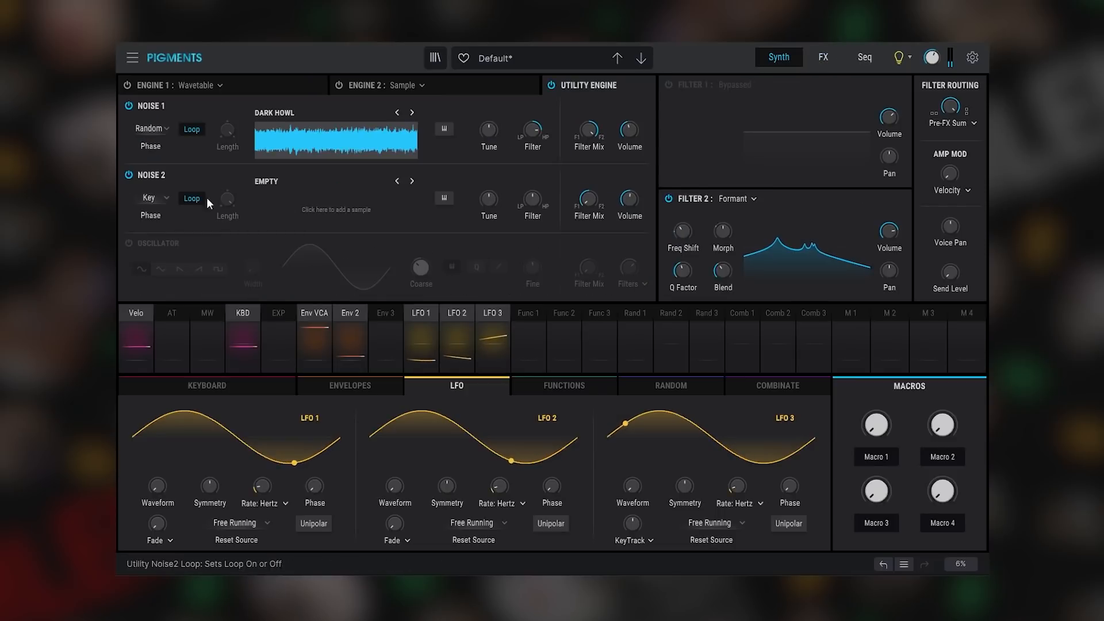
left_click(277, 178)
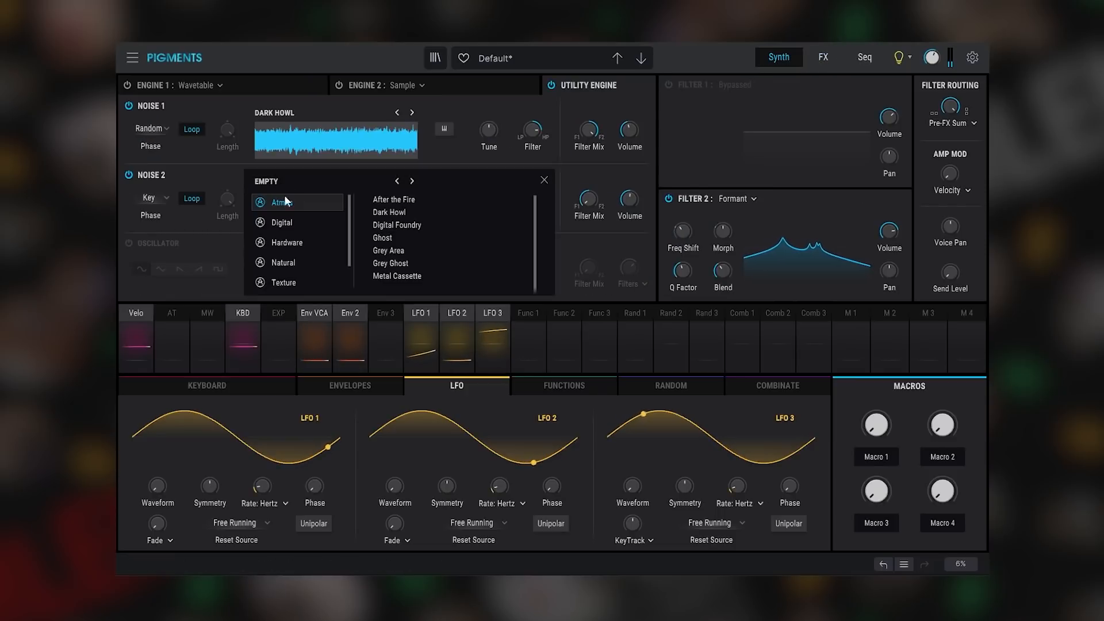
double_click(422, 238)
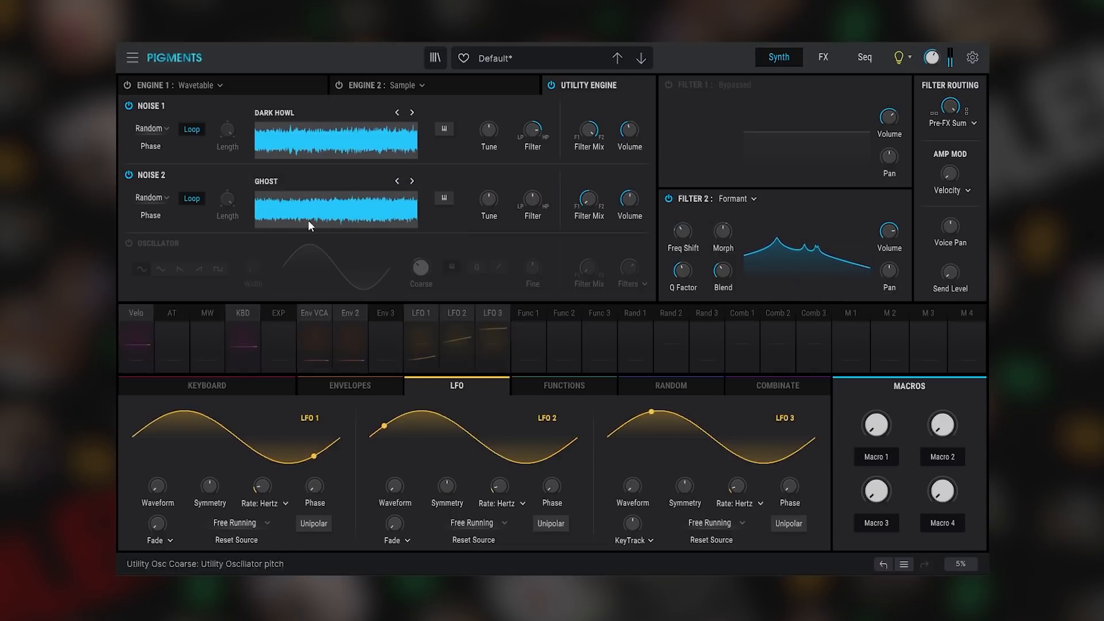
- Shape Function 1 into a row of descending saw teeth from full level to zero, with a wider tooth from 0.375
left_click(527, 311)
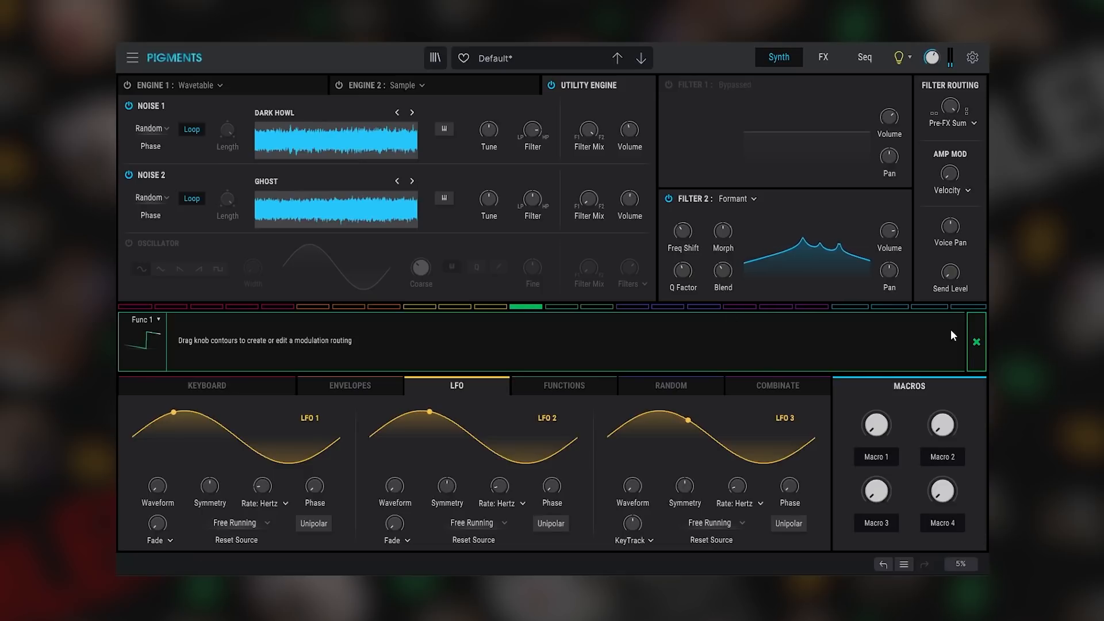
left_click(975, 337)
left_click(529, 360)
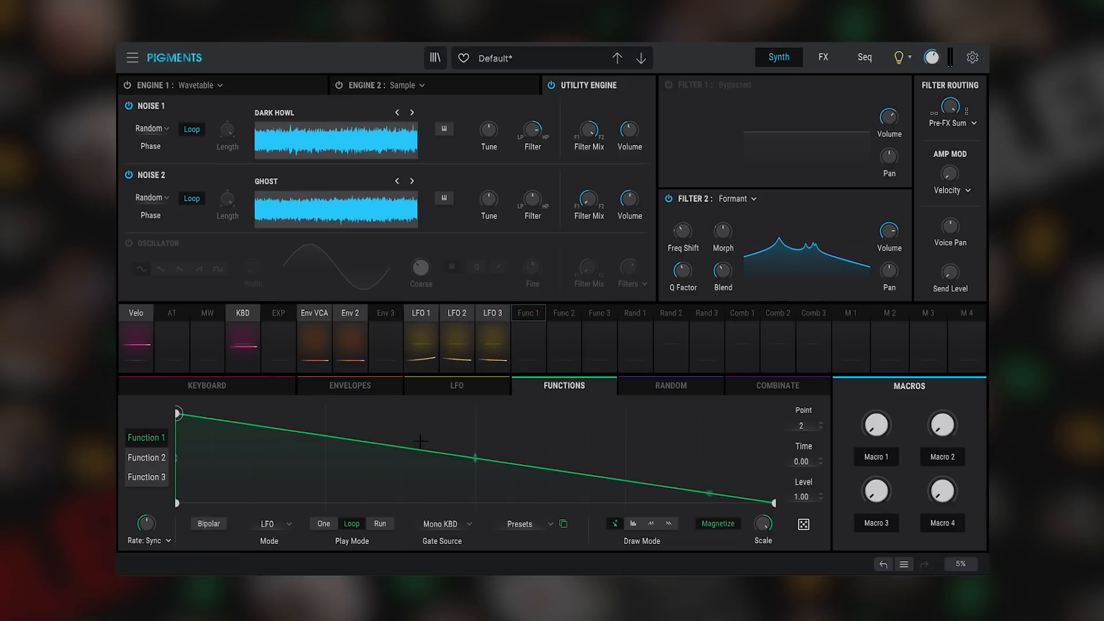
left_click_drag(277, 431, 252, 535)
left_click_drag(274, 421, 250, 409)
left_click_drag(335, 430, 322, 551)
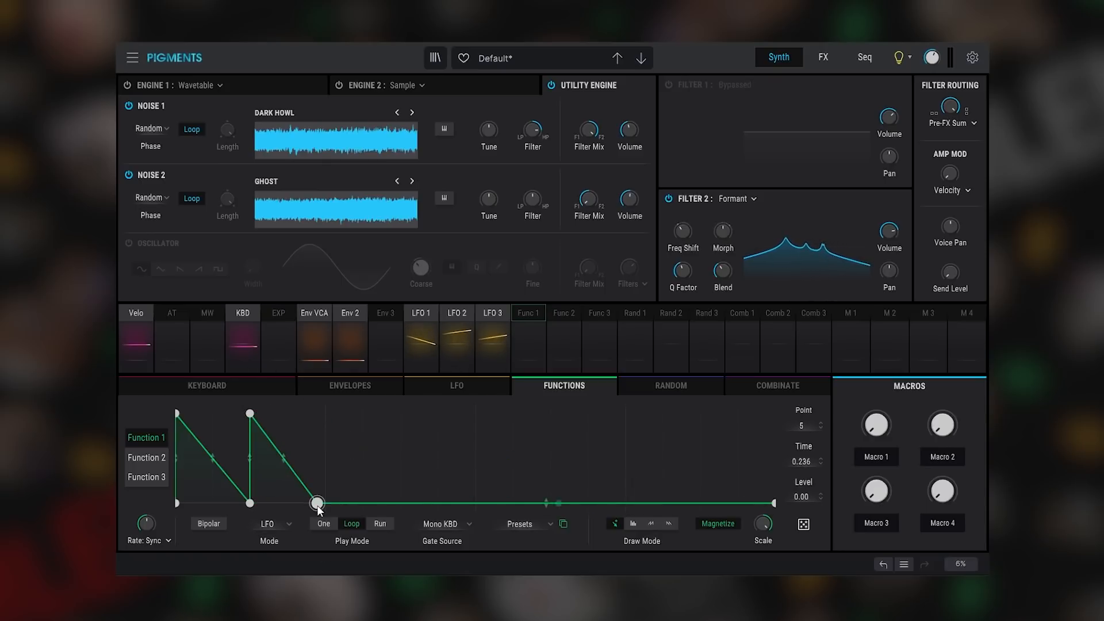
left_click_drag(320, 511, 328, 511)
left_click_drag(352, 428, 326, 409)
left_click_drag(413, 433, 397, 529)
left_click_drag(501, 506, 400, 413)
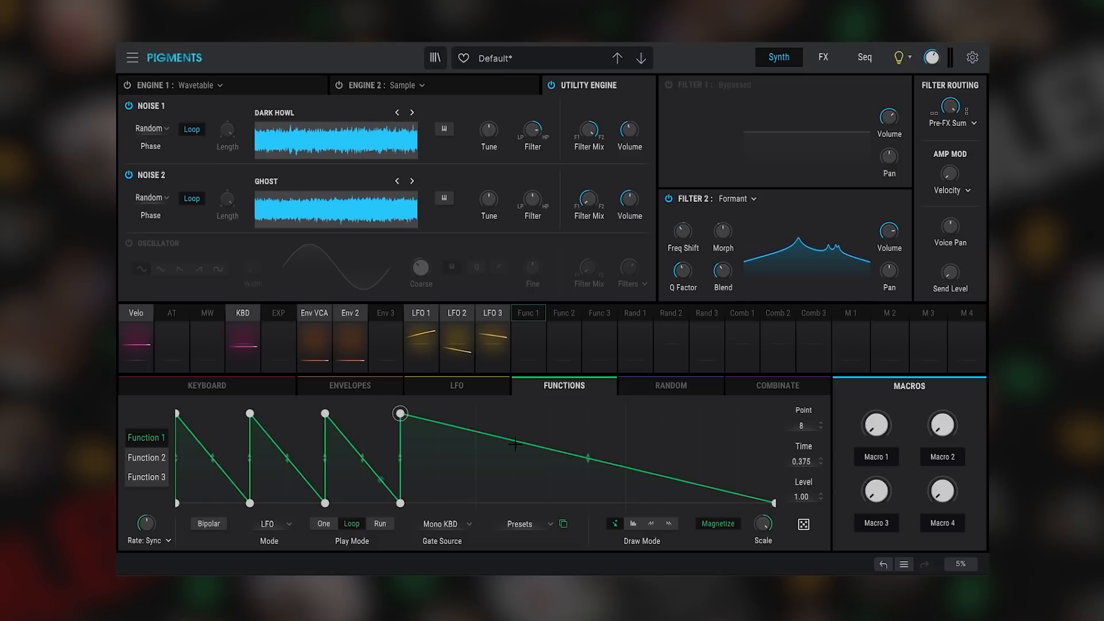
left_click_drag(514, 443, 550, 503)
left_click_drag(475, 458, 550, 412)
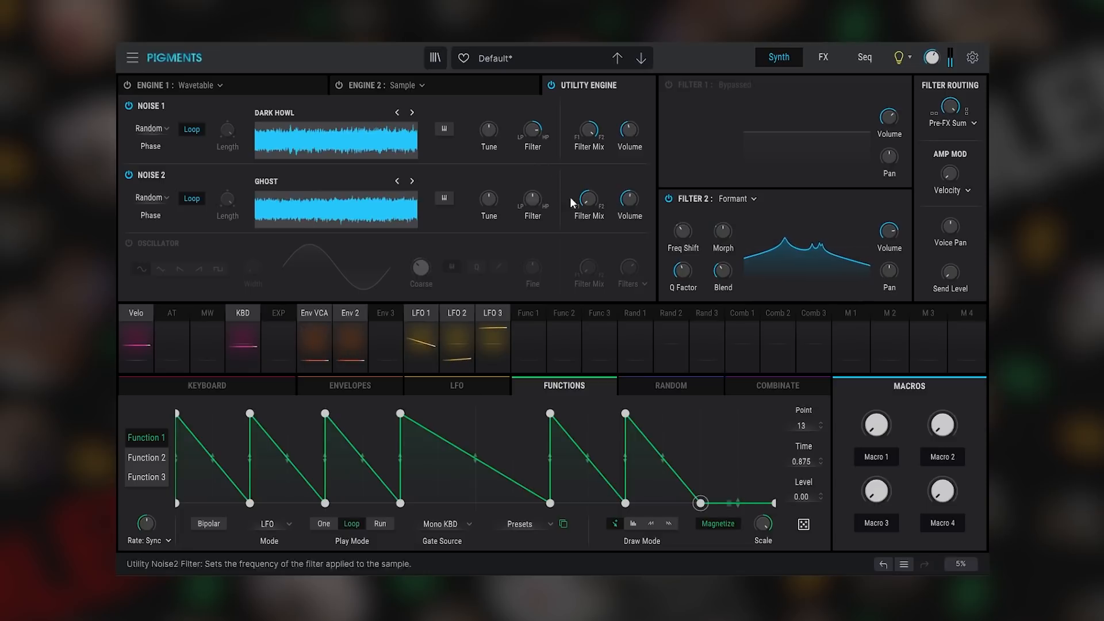
- Turn Noise 2's Volume down and modulate it with Function 1 by 0.48
left_click_drag(632, 199, 626, 253)
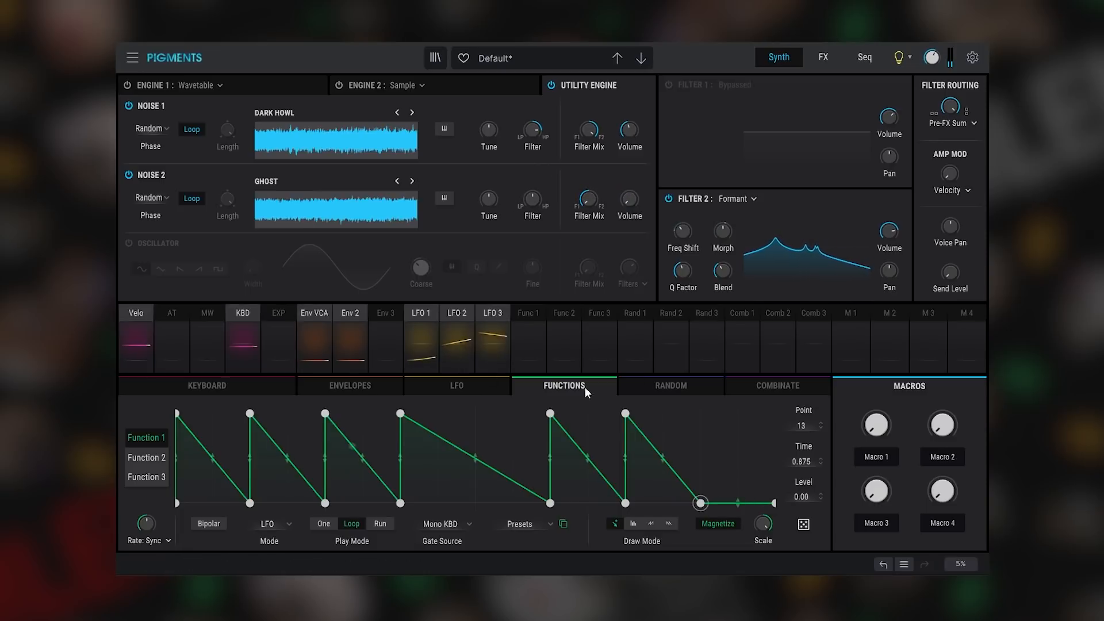
left_click(531, 320)
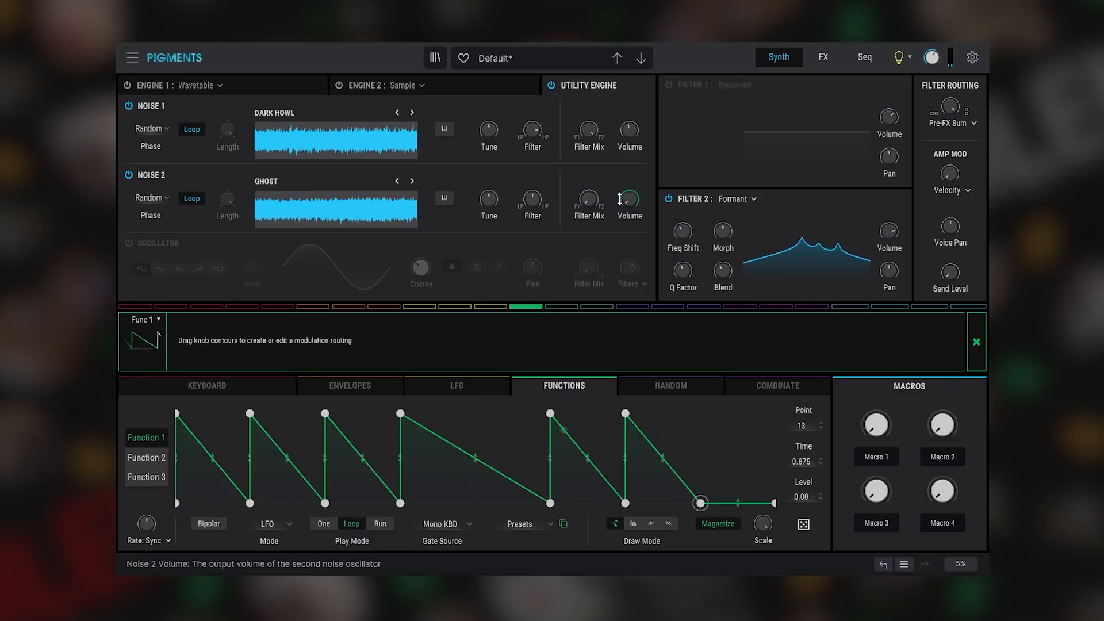
left_click_drag(629, 199, 629, 192)
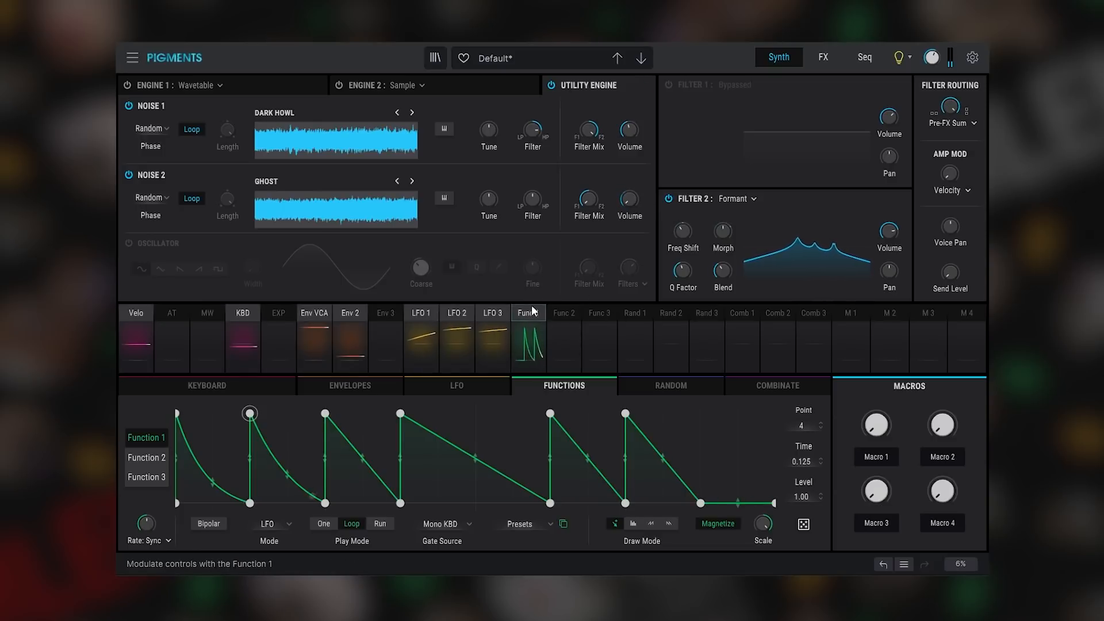
left_click(534, 311)
left_click_drag(618, 192, 619, 180)
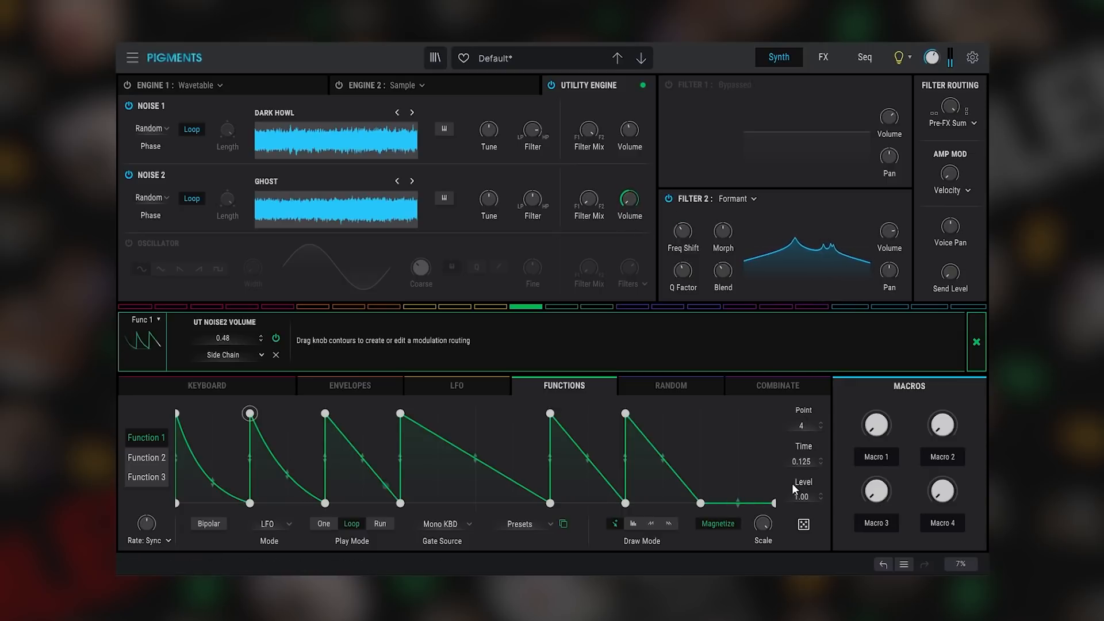
- Side-chain Function 1's Noise 2 Volume modulation to LFO 2 at 0.92 and raise Noise 2's base Volume slightly
left_click(215, 356)
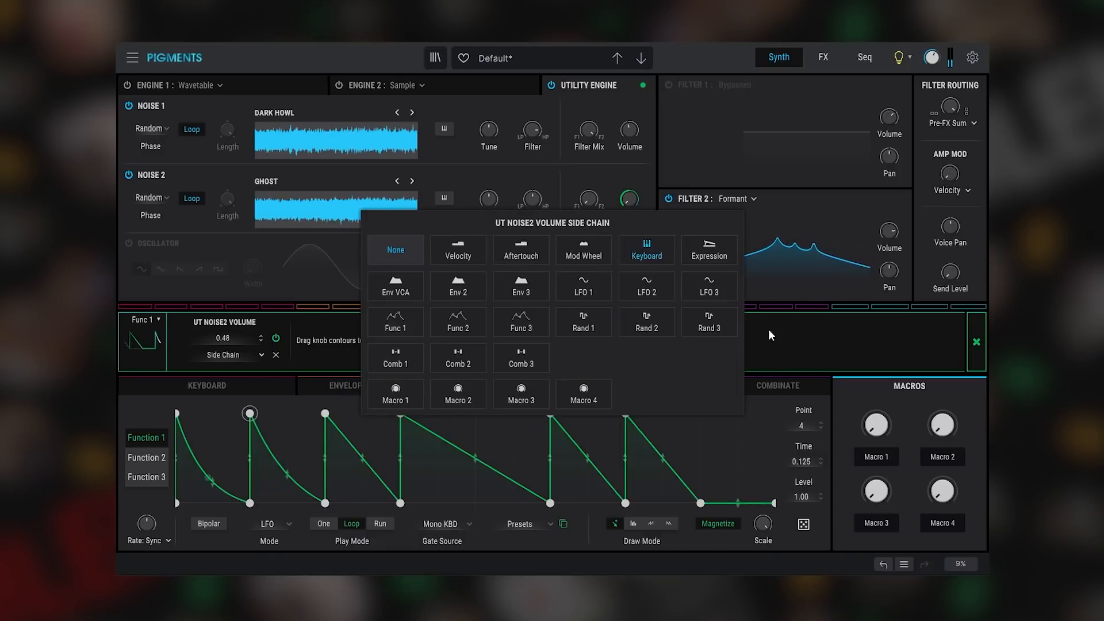
left_click(653, 286)
left_click_drag(261, 355, 262, 287)
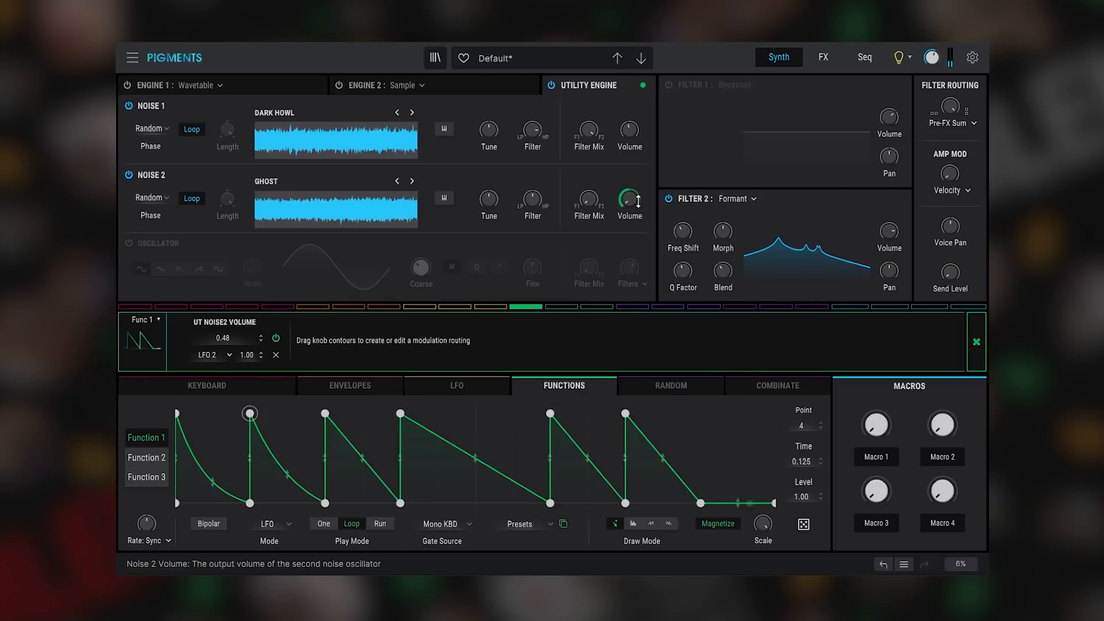
left_click_drag(630, 199, 630, 187)
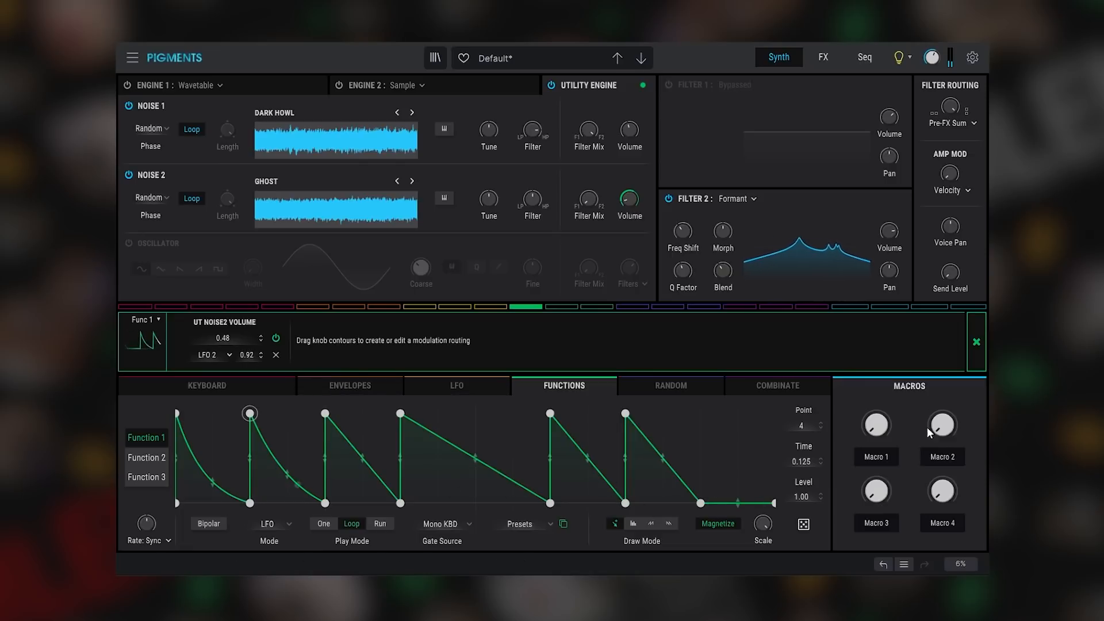
left_click(975, 344)
- Shape Function 2 into descending saw teeth, with a wide first tooth followed by narrower ones
left_click(566, 319)
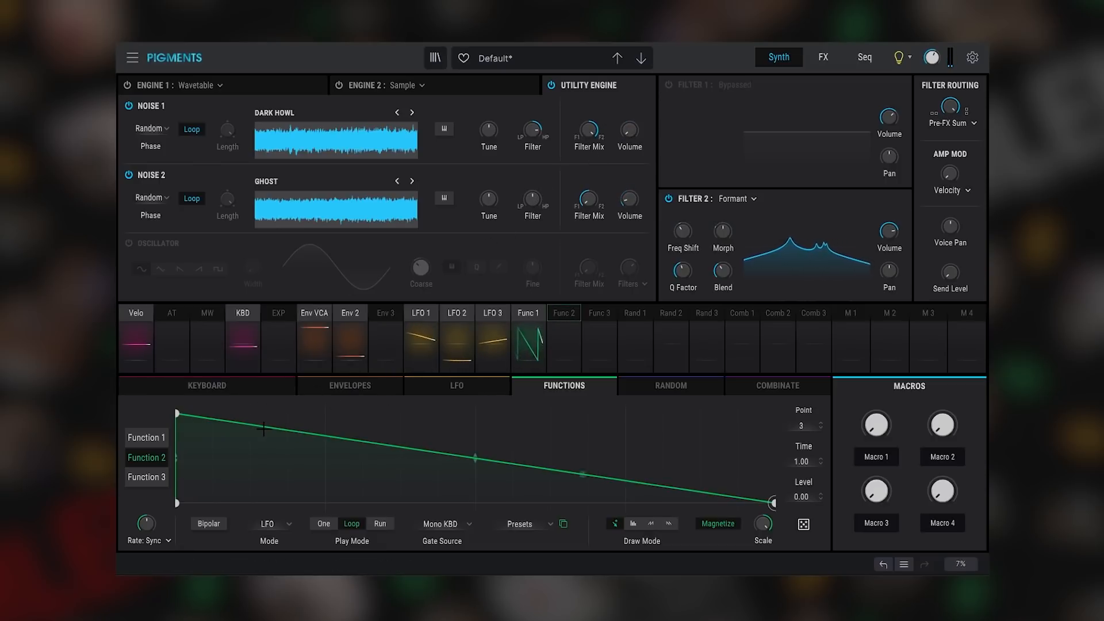
left_click_drag(244, 421, 324, 510)
left_click_drag(401, 503, 325, 413)
left_click_drag(397, 428, 401, 505)
left_click_drag(472, 503, 400, 413)
left_click_drag(472, 431, 476, 505)
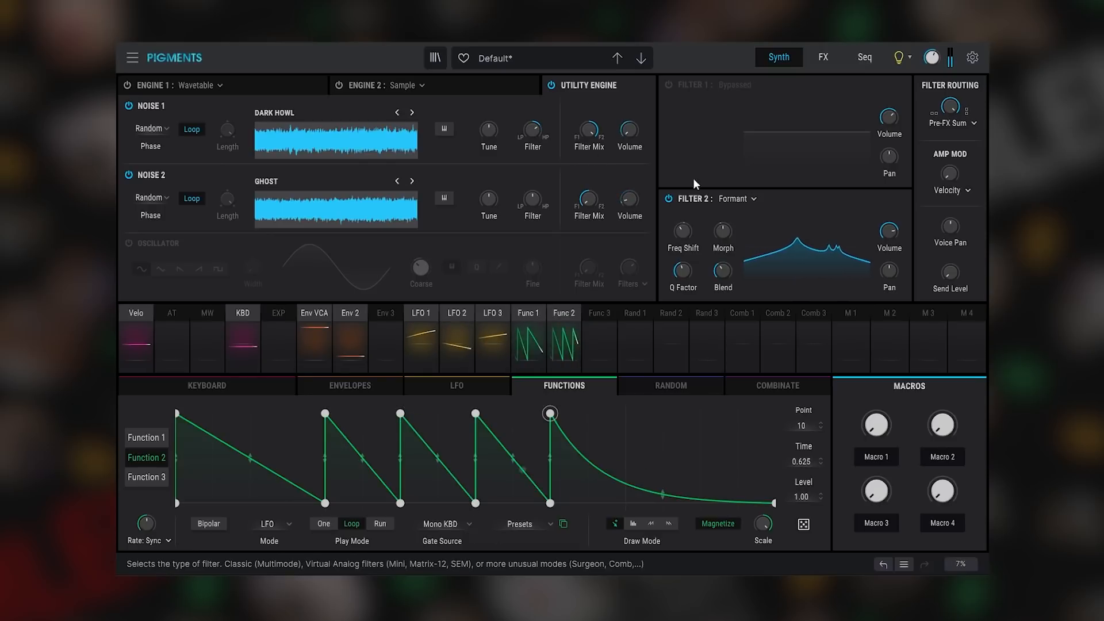
- Enable Filter 1 in N36 mode, pan it about 47% right, and pan Filter 2 about 45% left
left_click(667, 84)
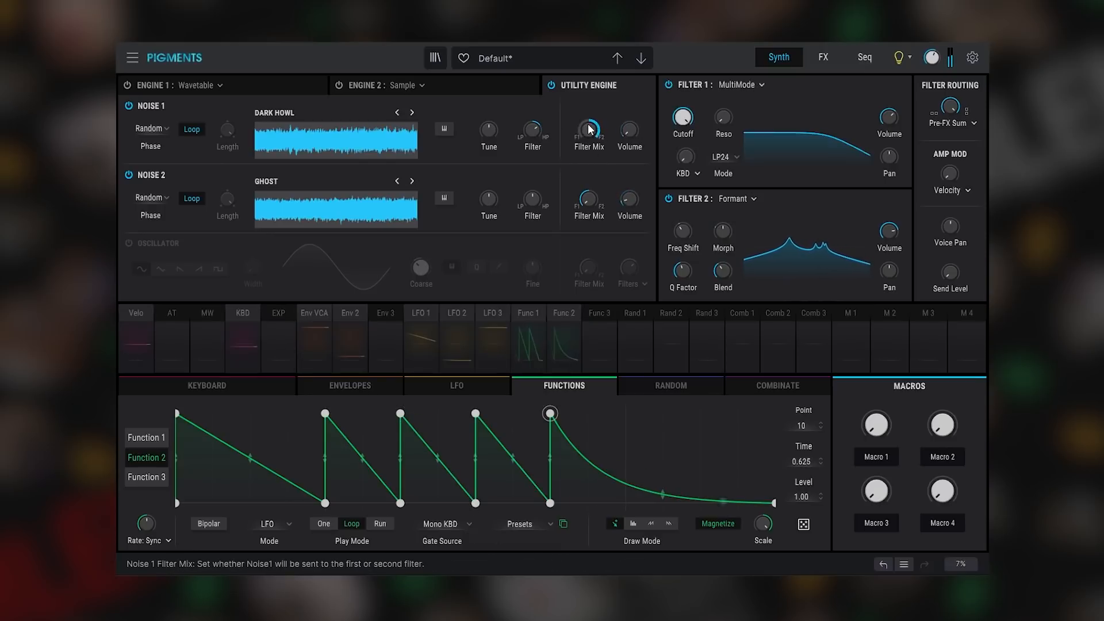
left_click_drag(888, 158, 890, 147)
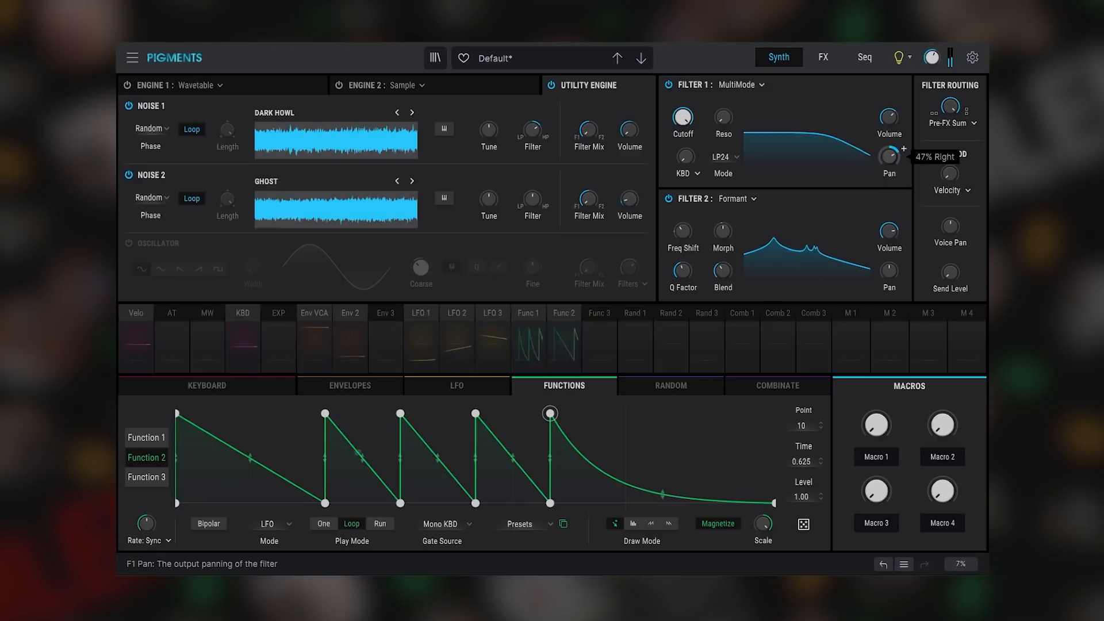
left_click_drag(889, 268, 888, 270)
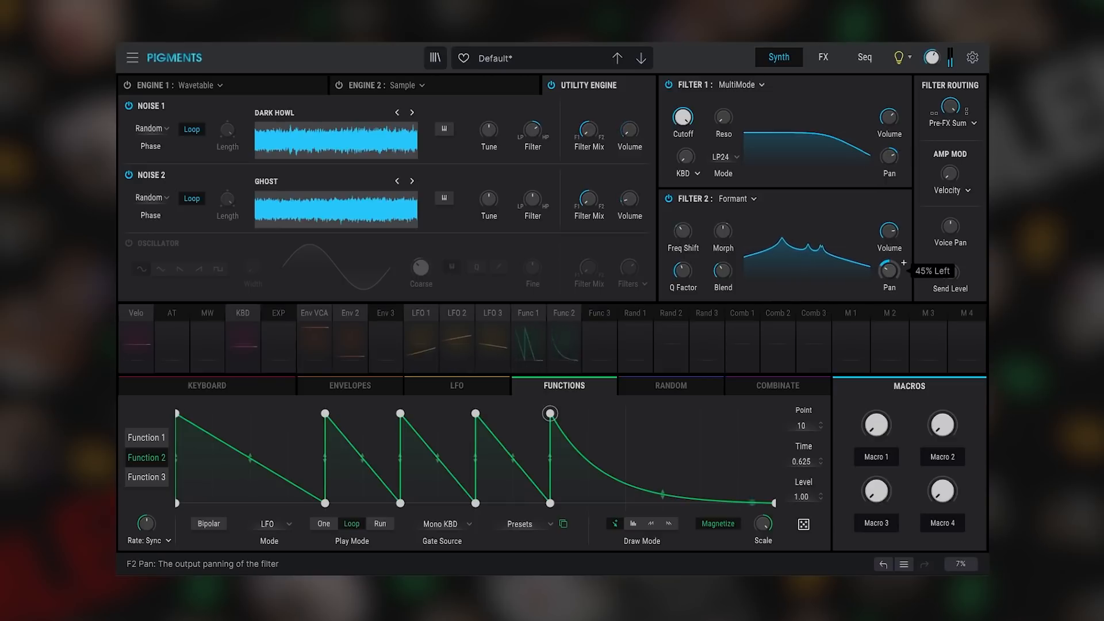
left_click(727, 159)
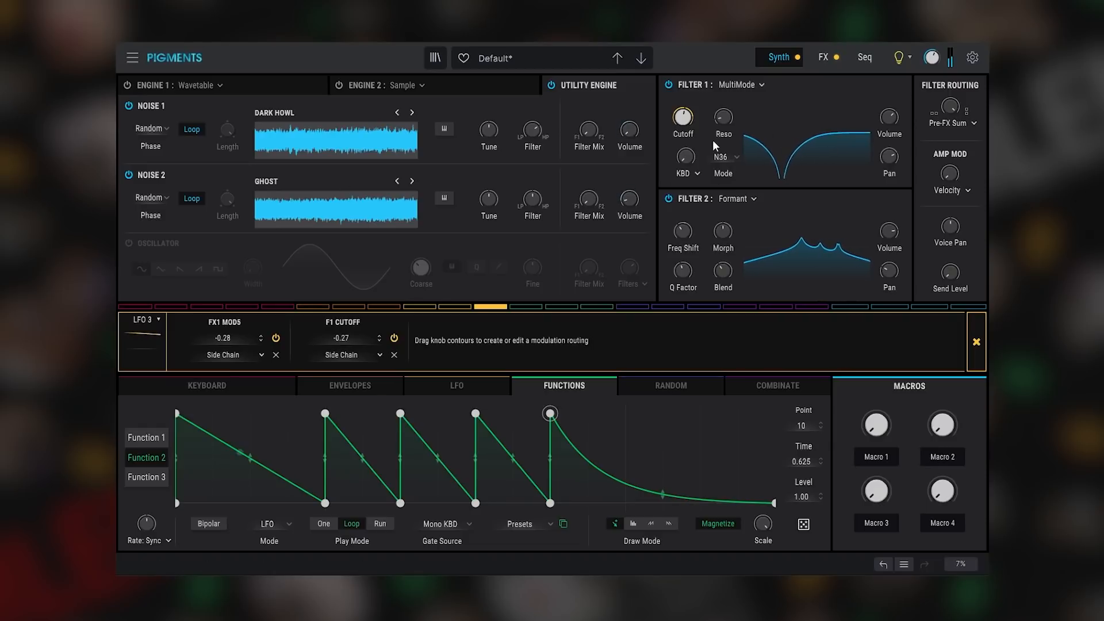
- Load a Chorus JUN-6 into the first slot of FX B and a PS Delay into the second
left_click(822, 57)
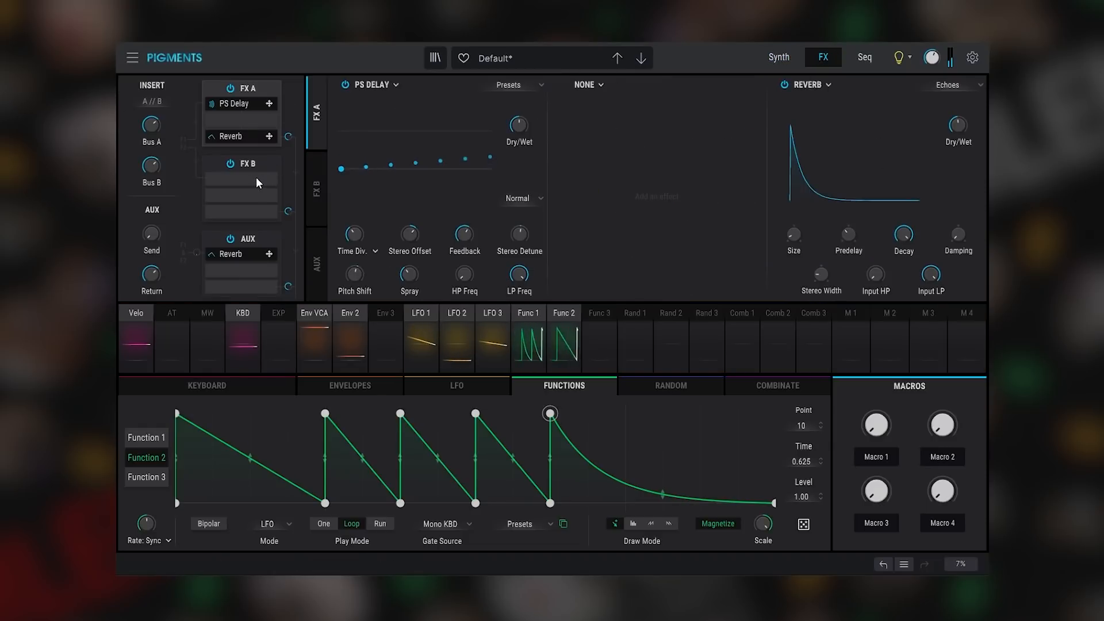
left_click(255, 159)
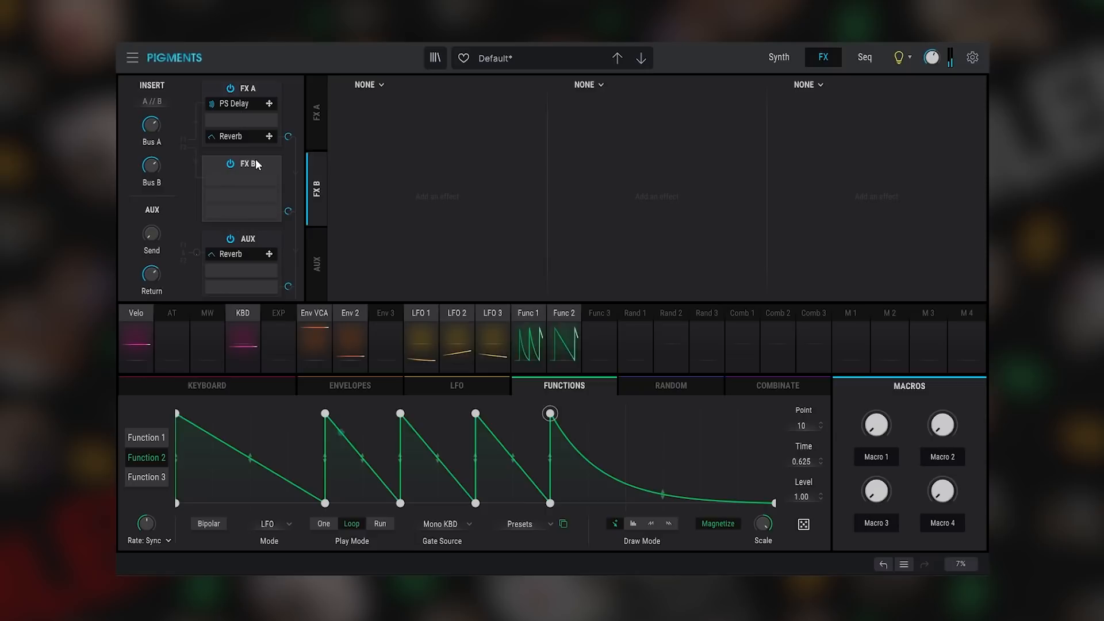
left_click(368, 86)
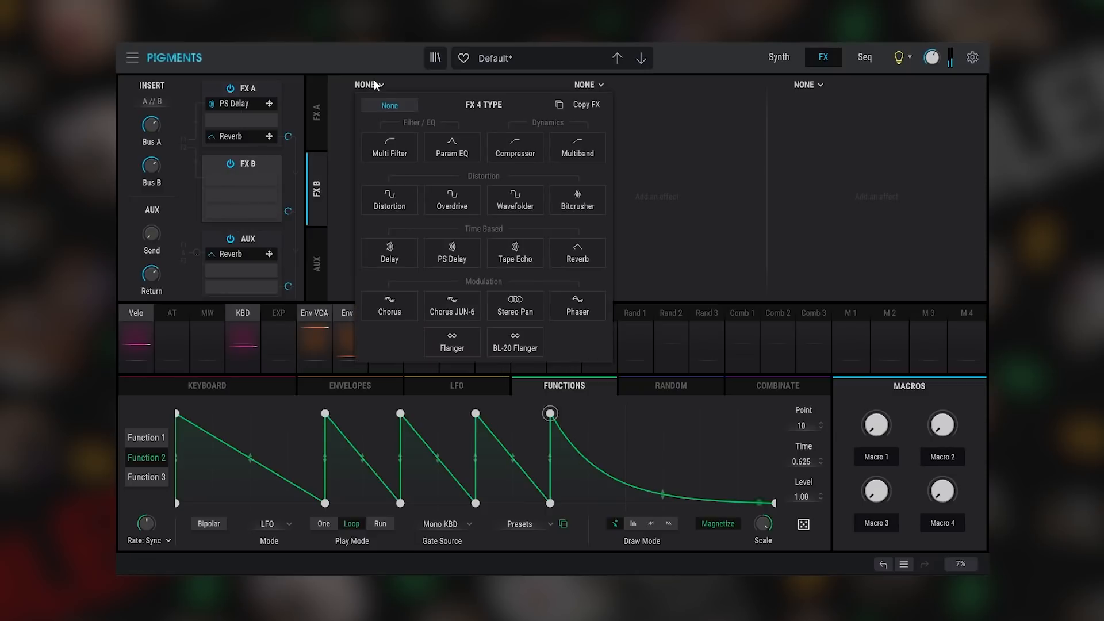
left_click(455, 308)
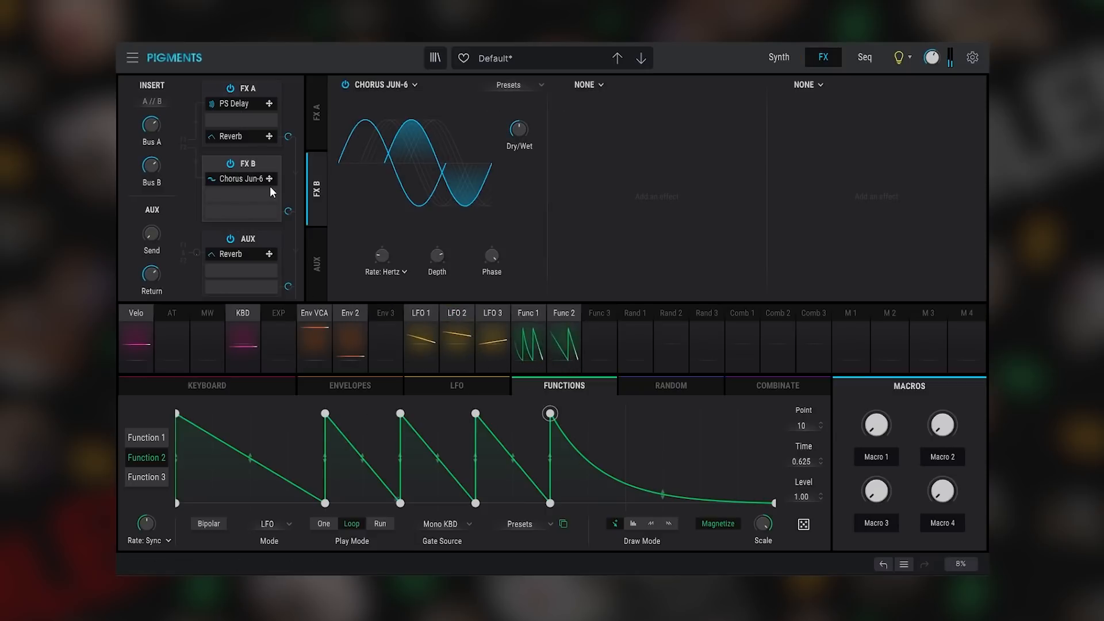
left_click(587, 84)
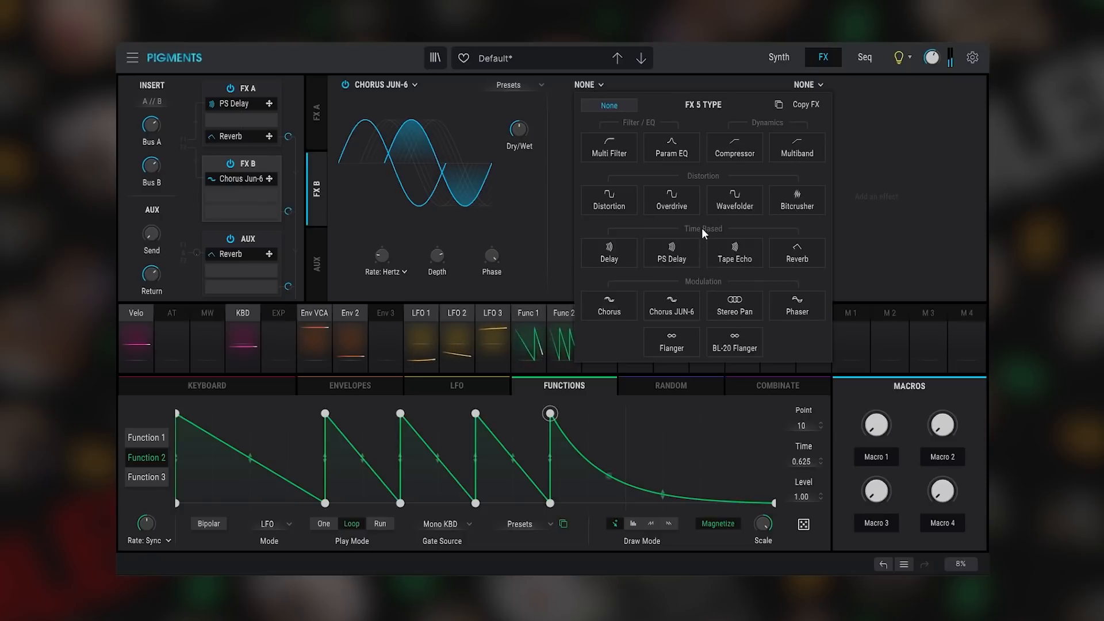
left_click(672, 253)
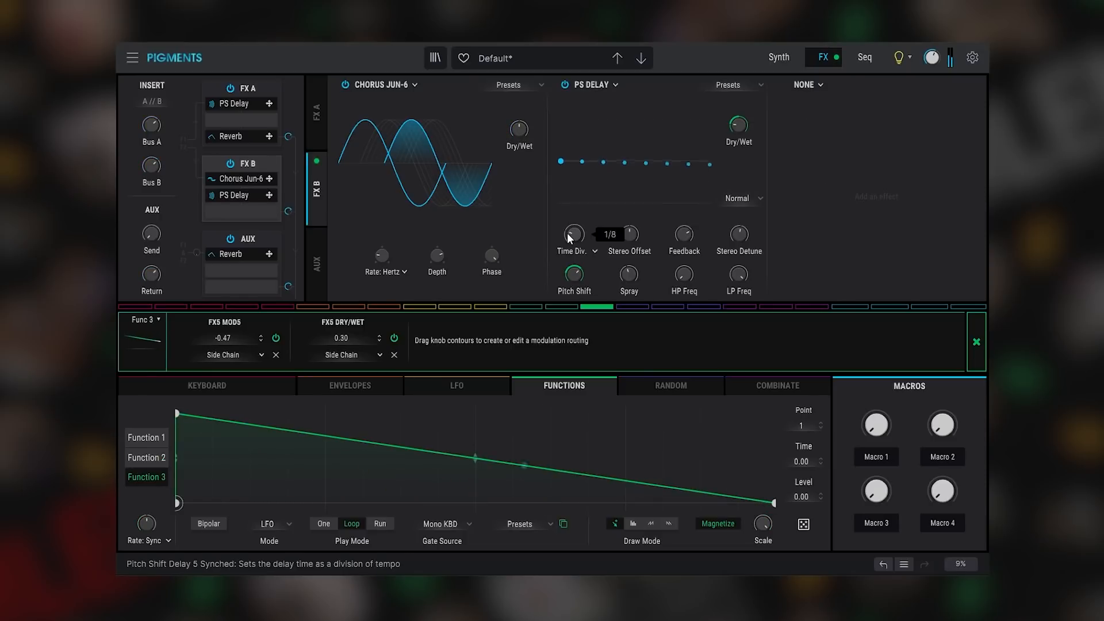
- Review the FX A chain and try out the Utility Engine's Oscillator, leaving it switched off
left_click(262, 89)
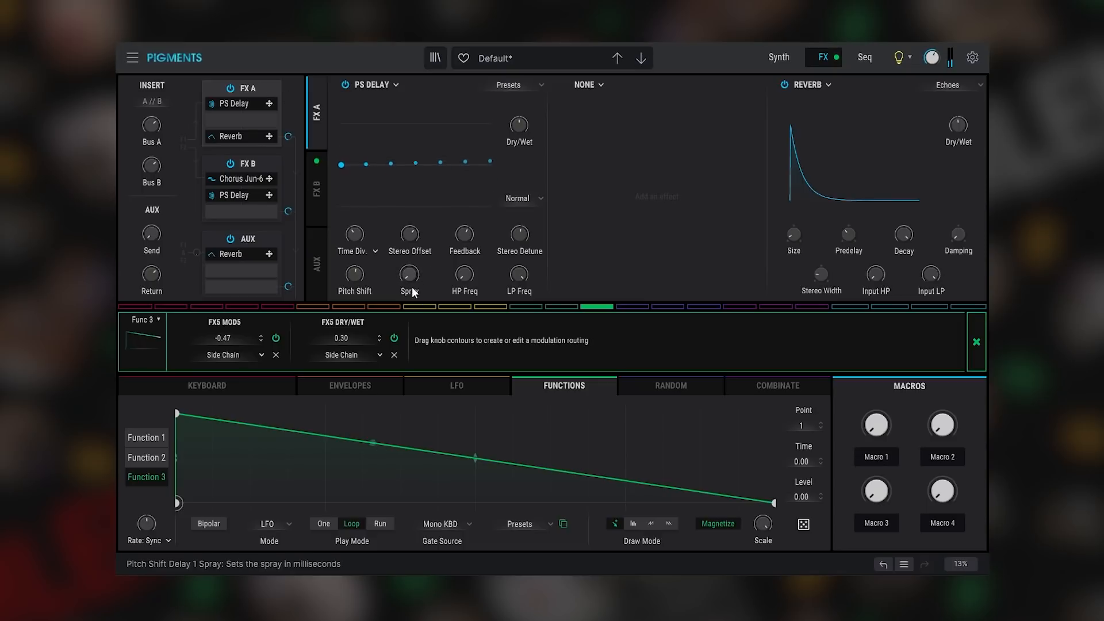
left_click(781, 58)
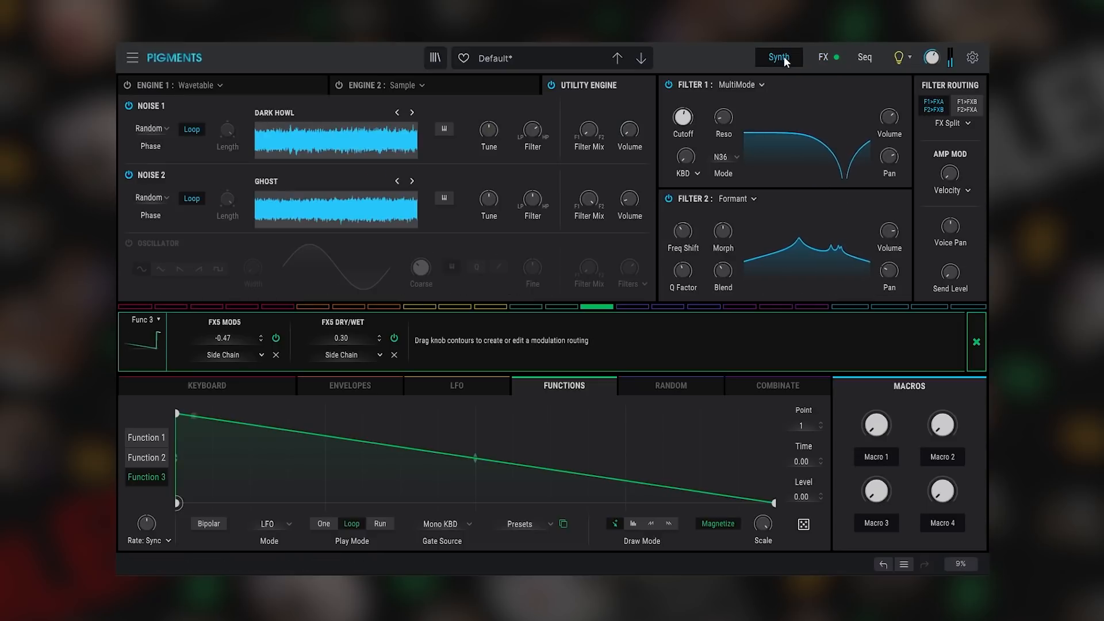
left_click(129, 243)
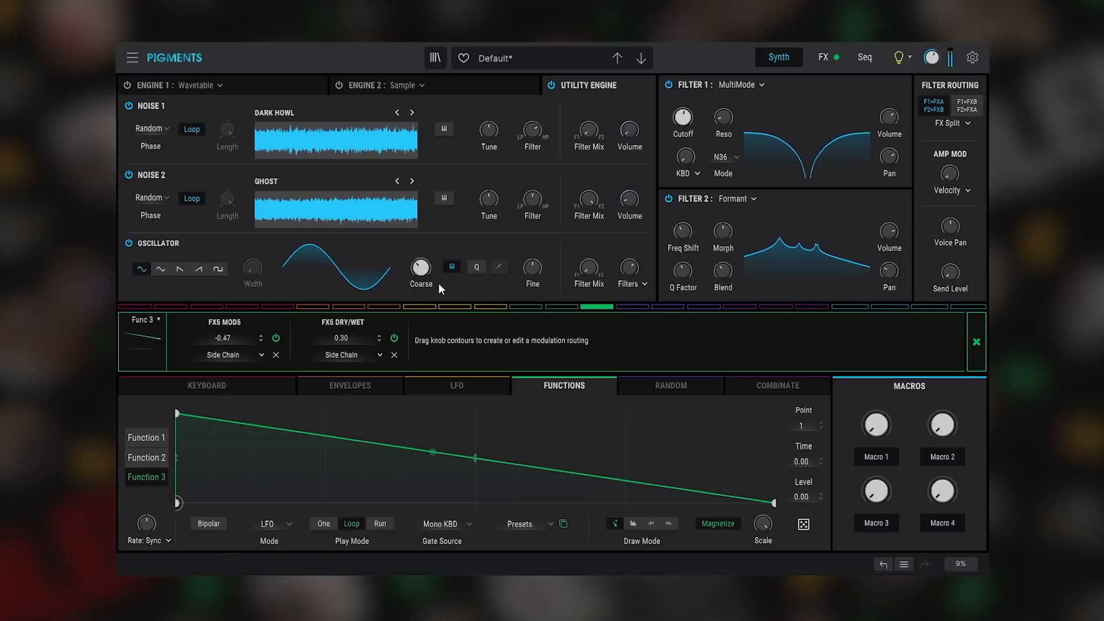
left_click(138, 243)
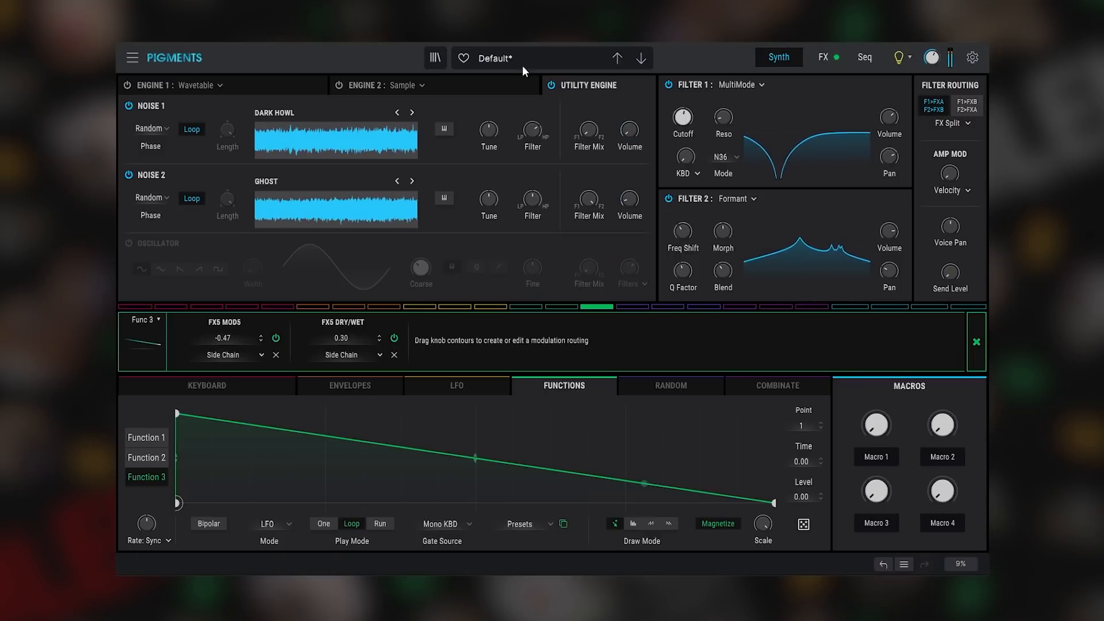
- Enable Engine 1 as a Wavetable and try a small Linear frequency modulation amount of about 0.07
left_click(248, 88)
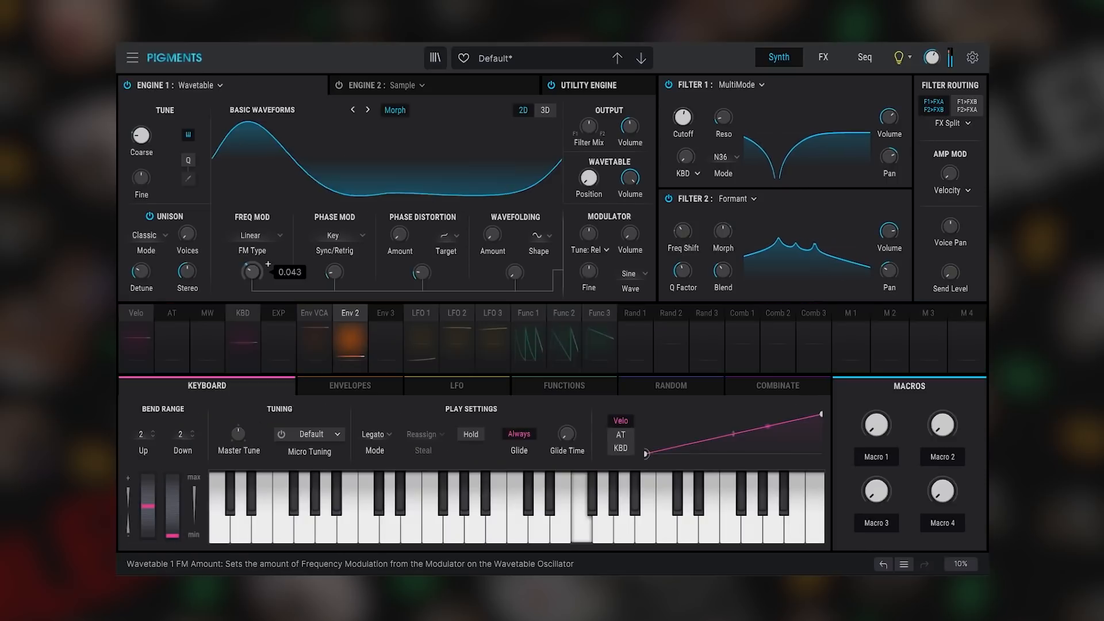
mouse_move(252, 272)
left_mouse_down()
mouse_move(251, 252)
mouse_move(250, 266)
left_mouse_up()
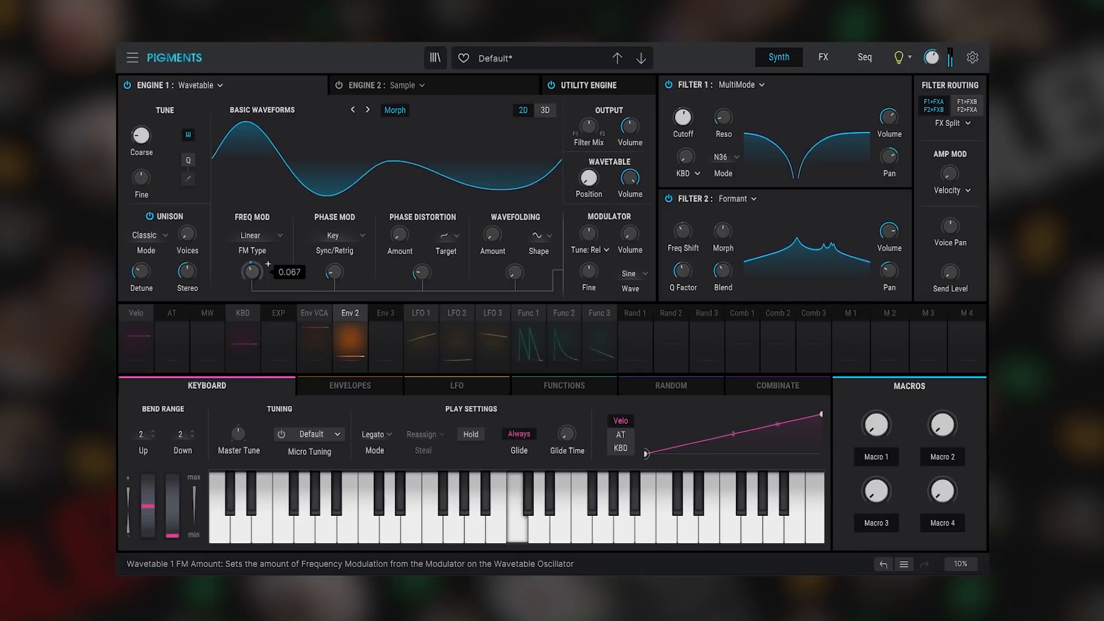
- Enable Engine 2 as a Sample engine and look through its sample browser
left_click(400, 84)
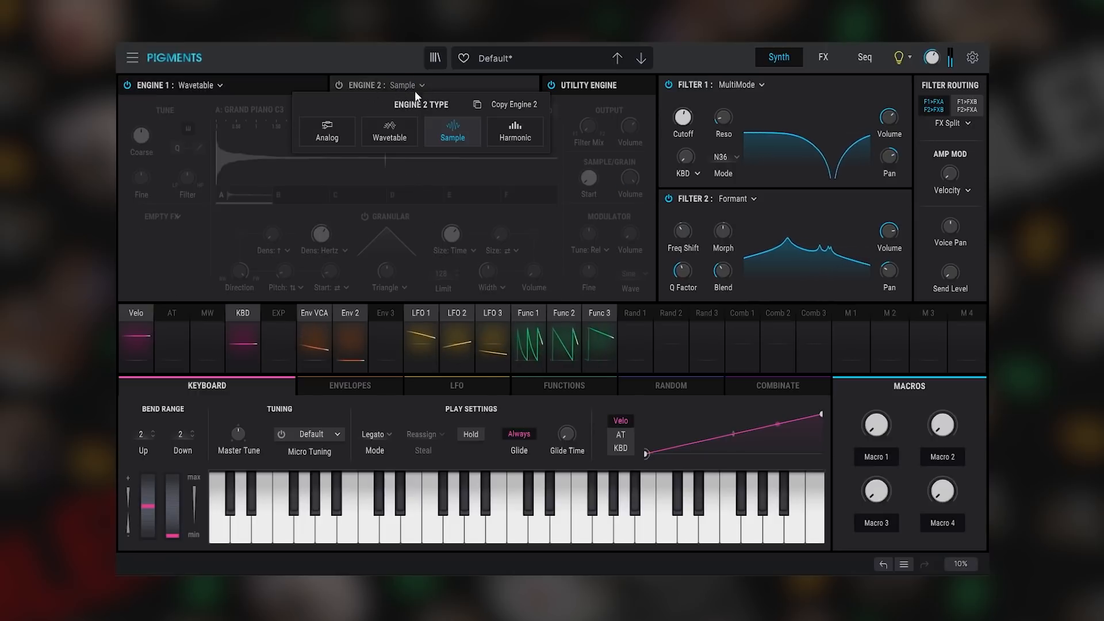
left_click(338, 85)
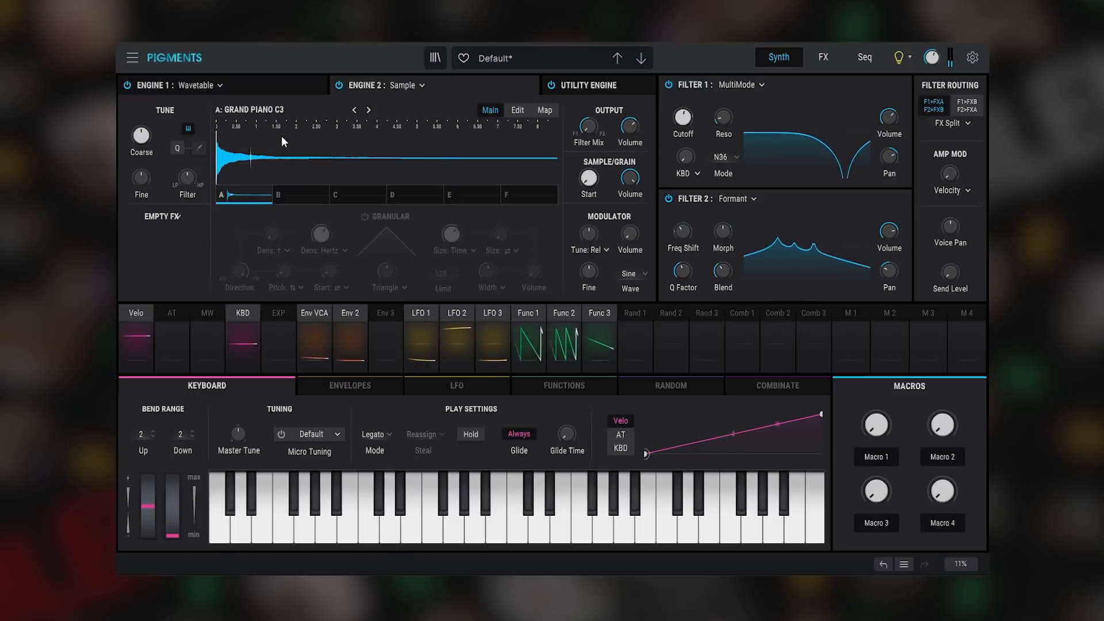
left_click(301, 110)
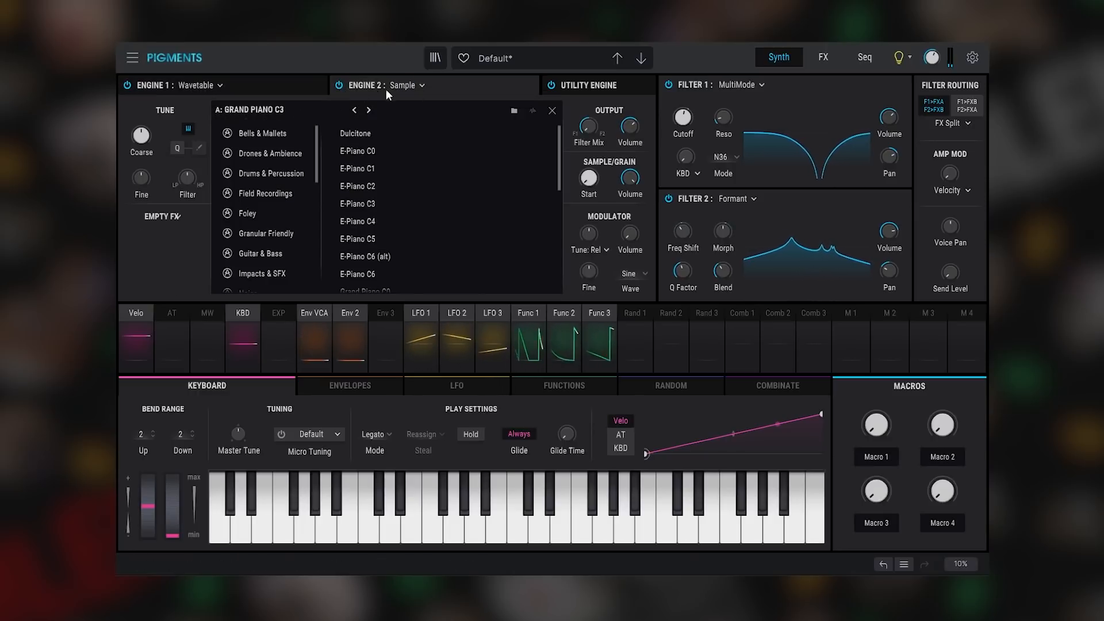
left_click(551, 112)
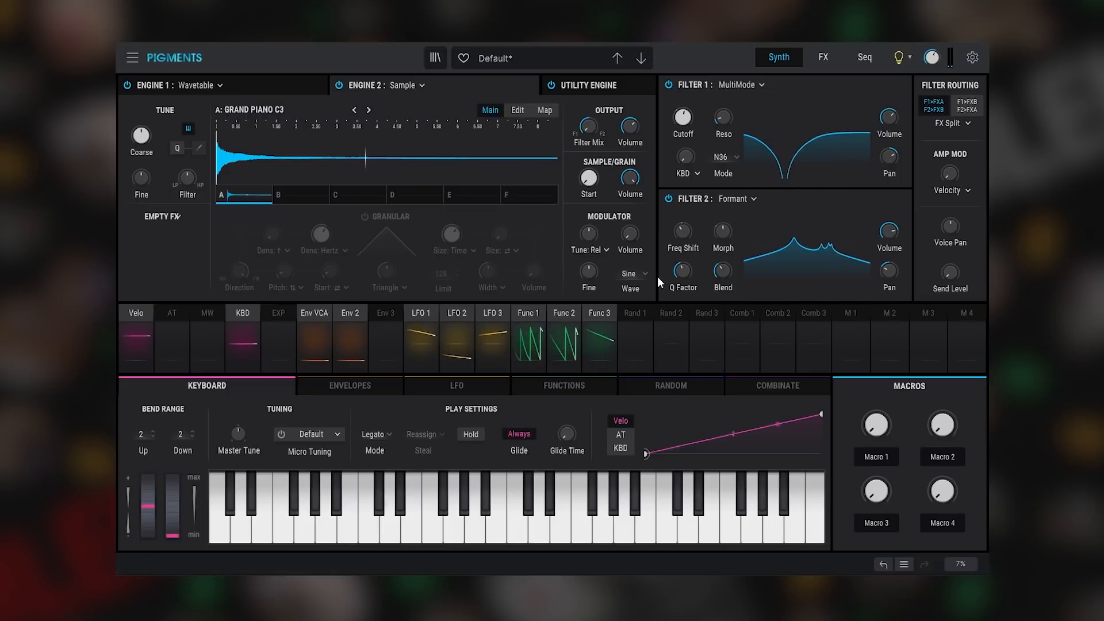
- Audition Engine 1's frequency modulation, return it to zero, and raise the Phase Mod amount to about 0.44
left_click(172, 84)
scroll(267, 264, "down", 3)
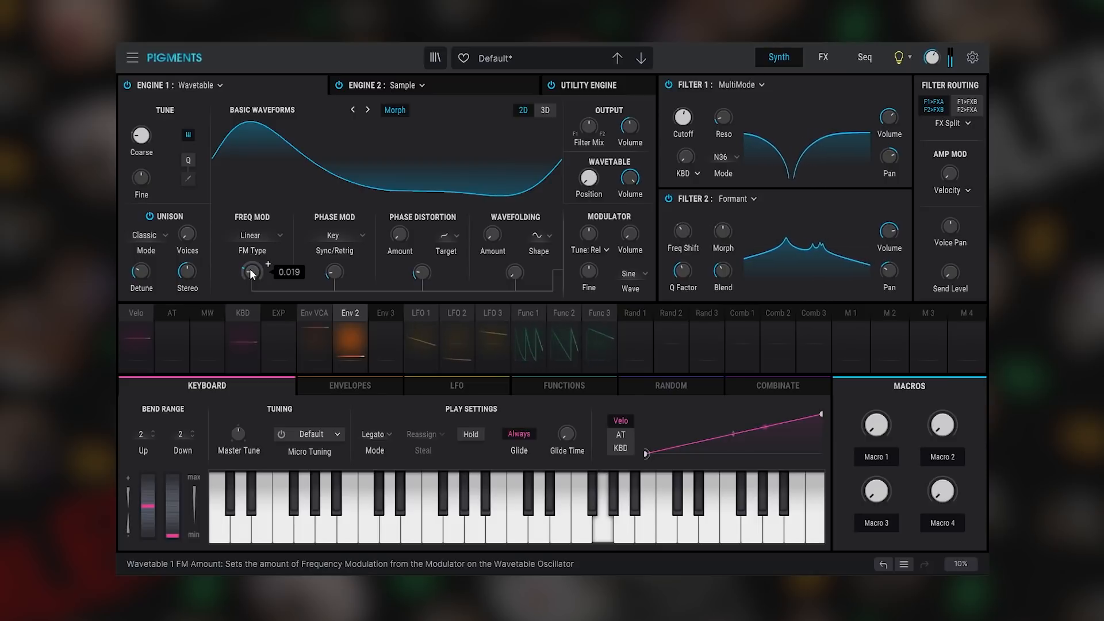
mouse_move(257, 266)
left_mouse_down()
mouse_move(257, 250)
mouse_move(257, 263)
left_mouse_up()
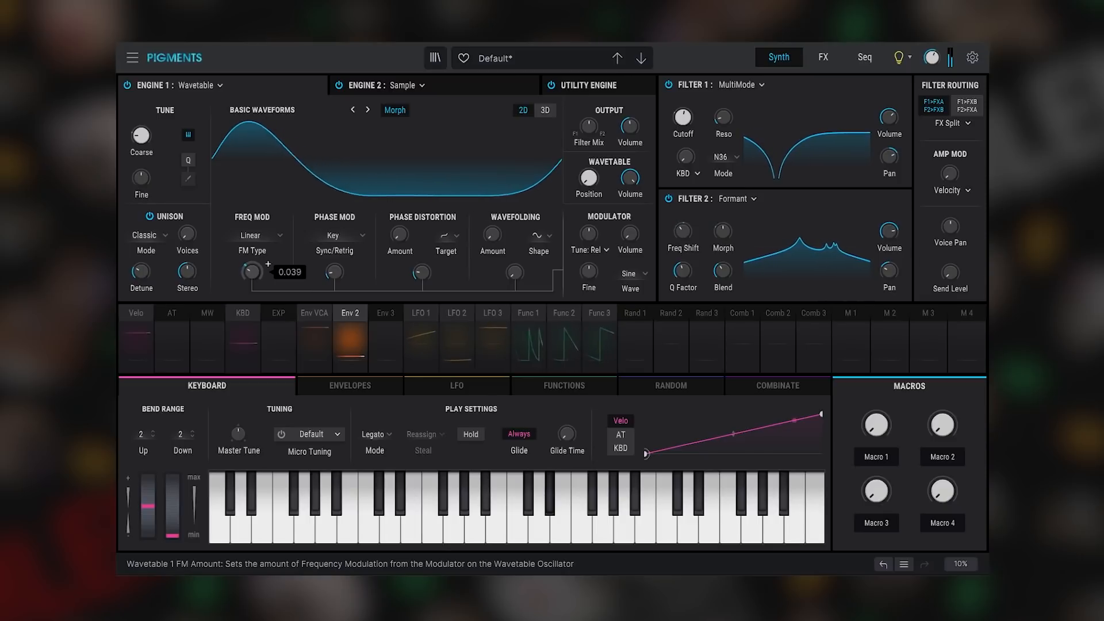
mouse_move(257, 263)
left_mouse_down()
mouse_move(257, 224)
mouse_move(257, 268)
left_mouse_up()
left_click_drag(330, 272, 330, 240)
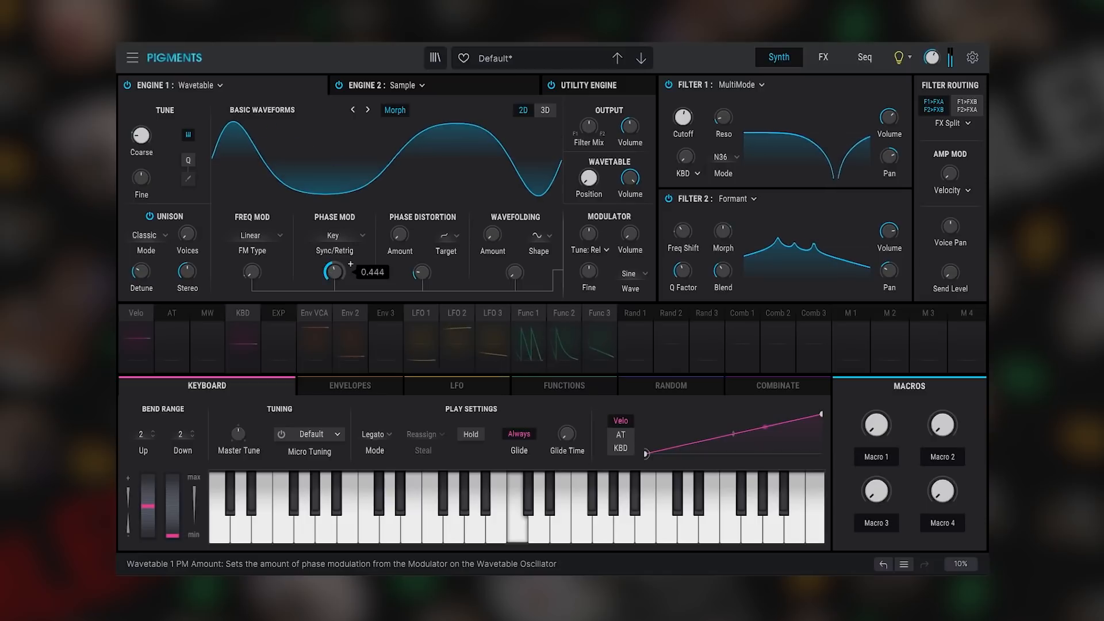
- Switch on the Utility Engine's Oscillator and load the E-Piano C2 sample into Engine 2
left_click(575, 86)
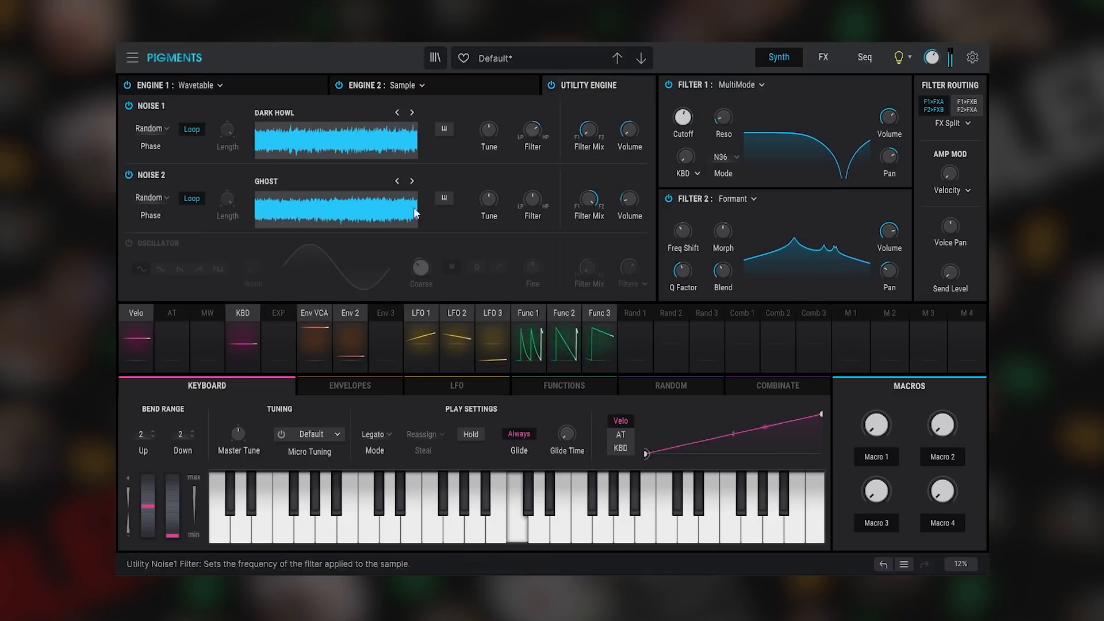
left_click(129, 243)
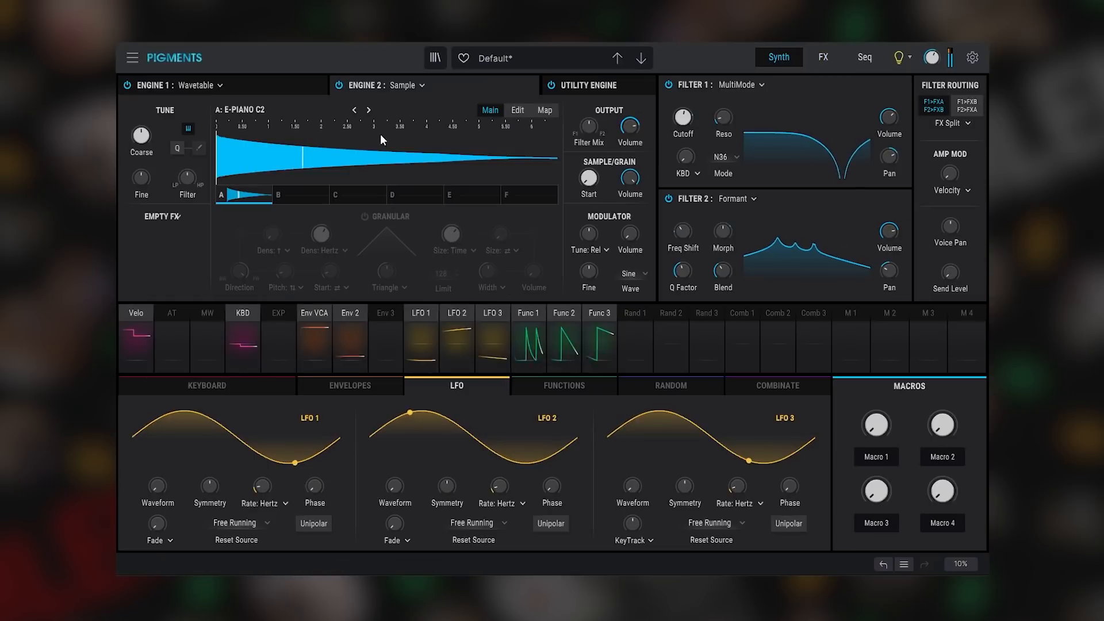
- Modulate Engine 1's frequency modulation amount with LFO 2 at 0.21
left_click(247, 85)
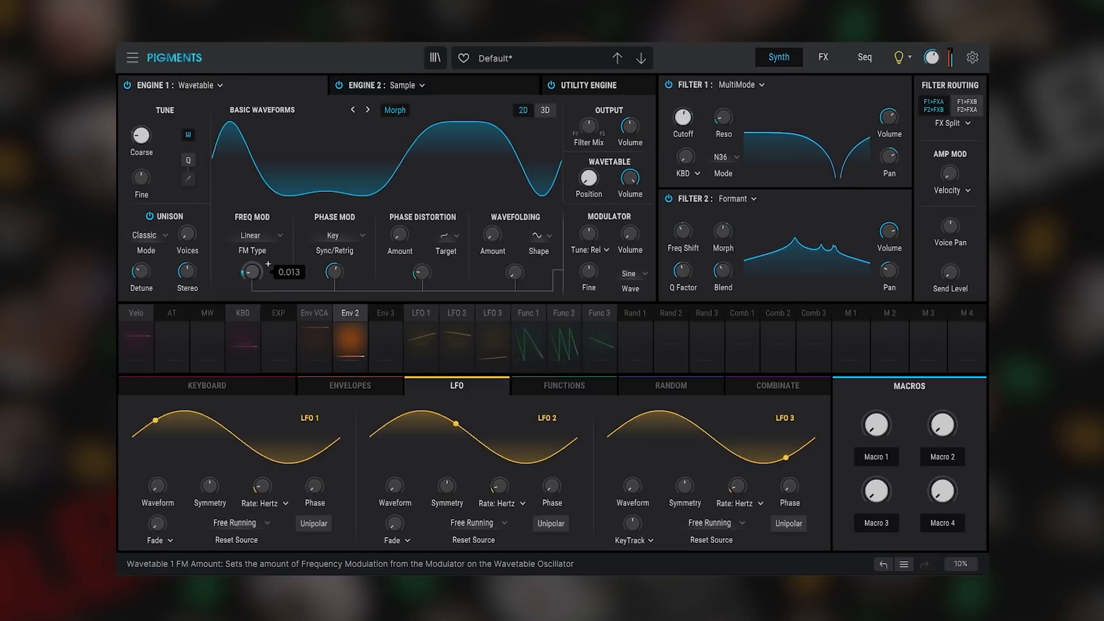
mouse_move(252, 271)
left_mouse_down()
mouse_move(252, 231)
mouse_move(252, 277)
mouse_move(242, 251)
left_mouse_up()
left_click(456, 343)
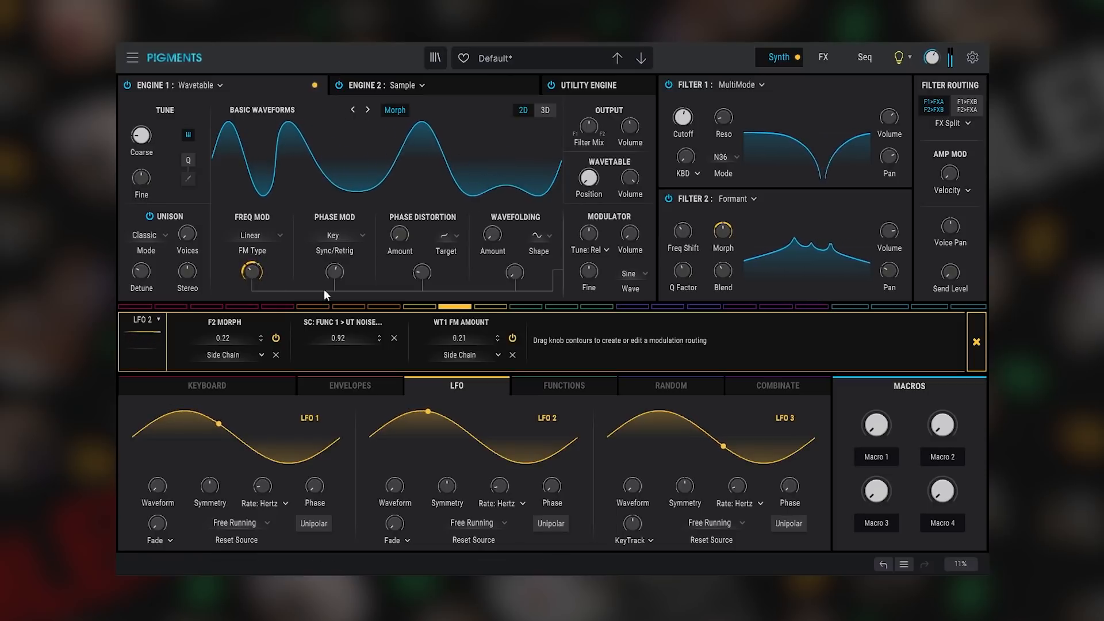
left_click(976, 342)
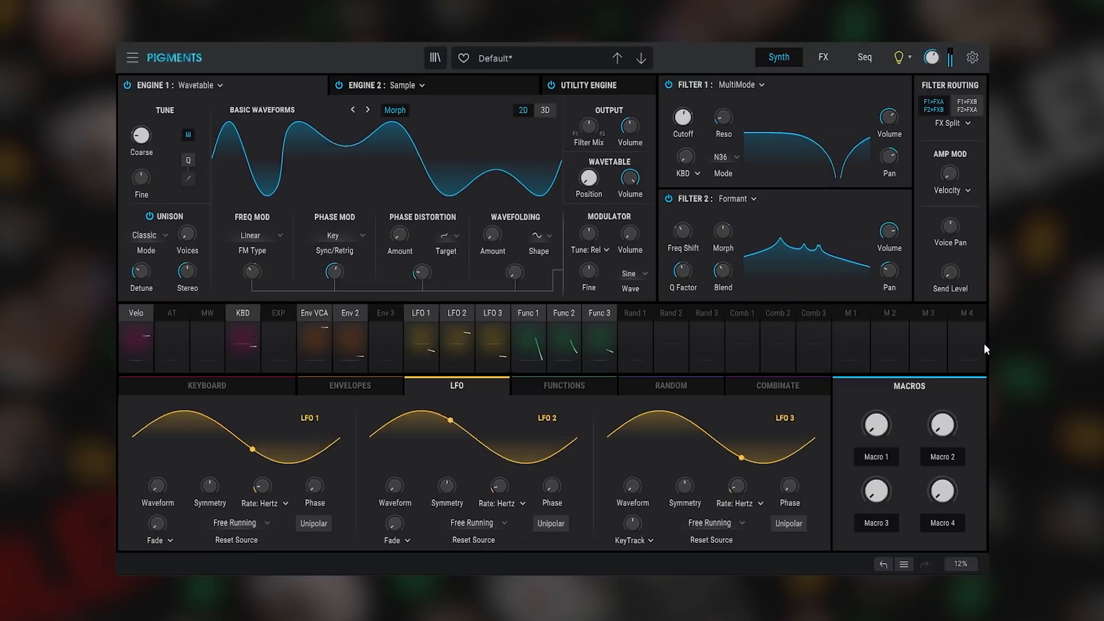
- Modulate Engine 1's phase modulation amount with LFO 1 at 0.31 and adjust the engine's output Volume
left_click(420, 313)
left_click_drag(329, 276, 333, 278)
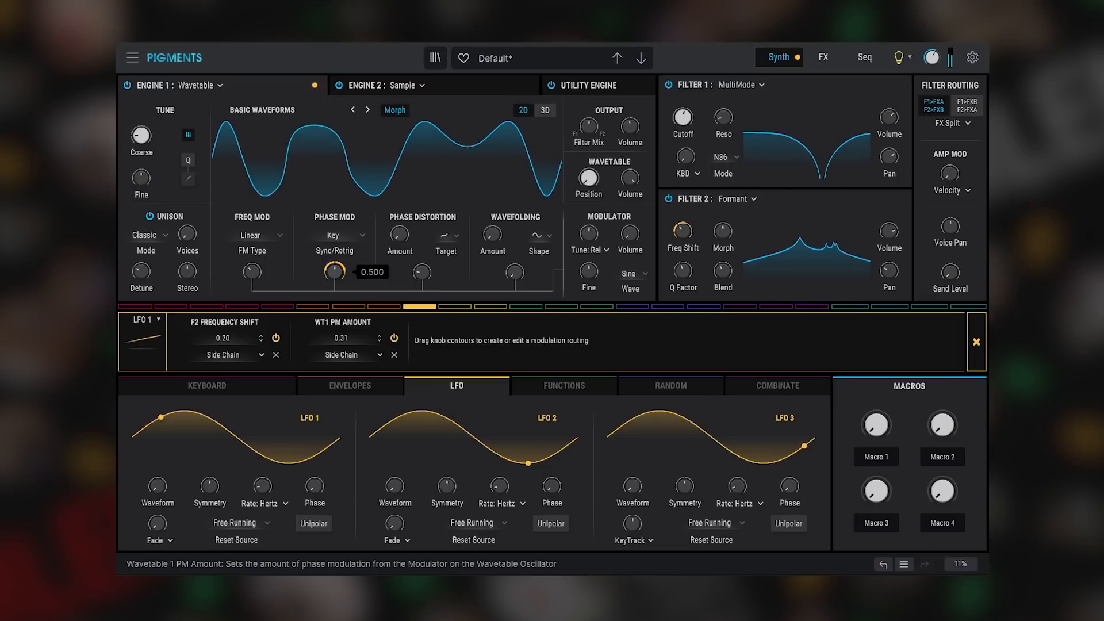
left_click(976, 341)
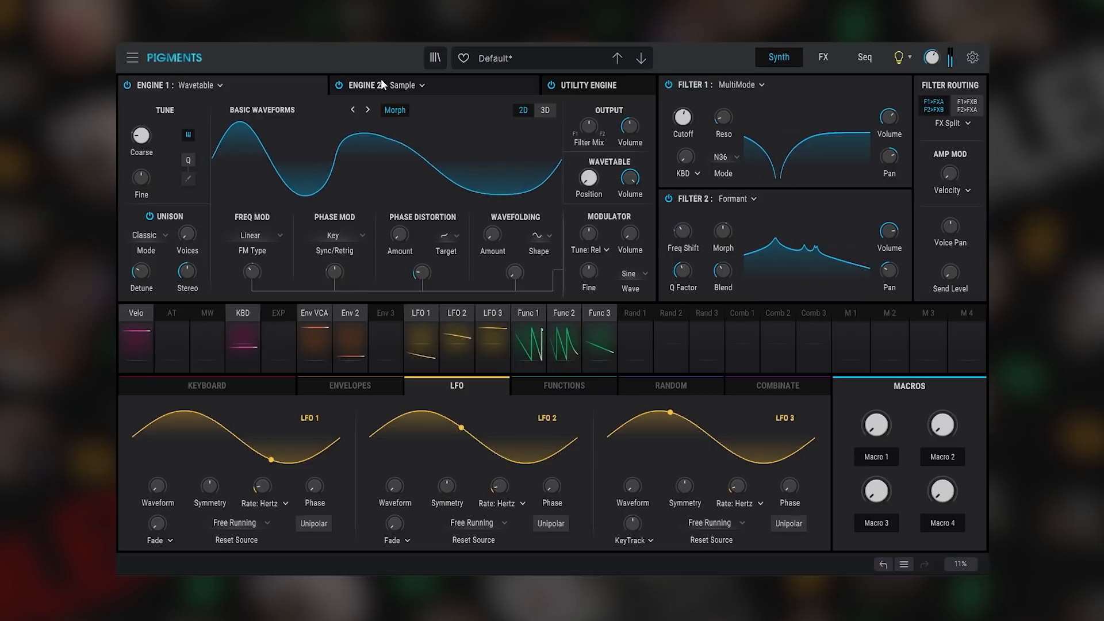
left_click_drag(629, 127, 629, 118)
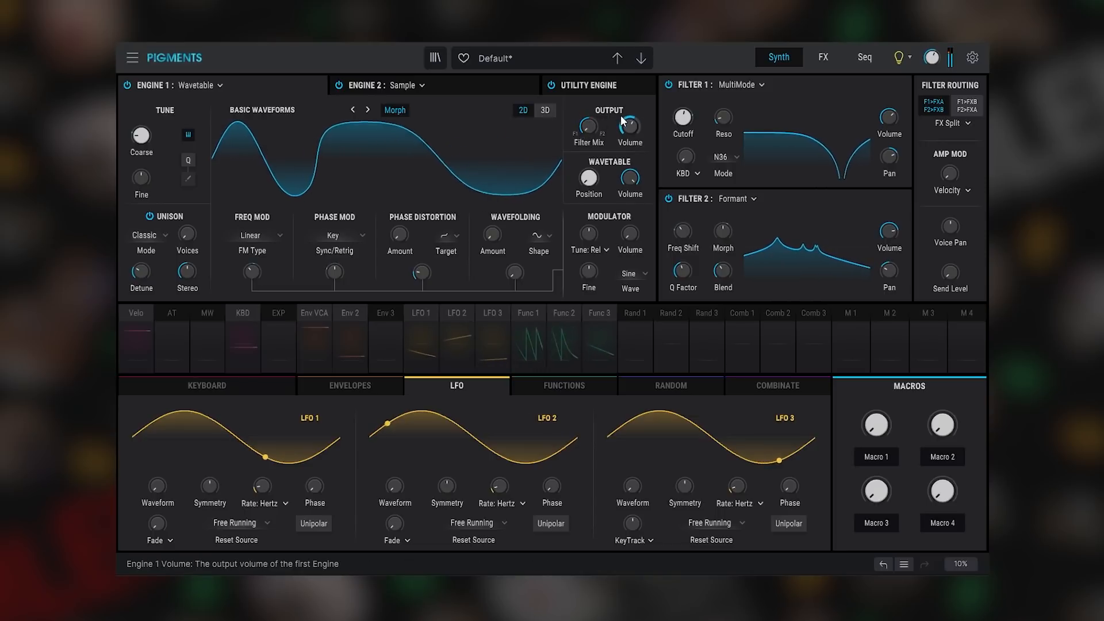
mouse_move(627, 122)
left_mouse_down()
mouse_move(627, 131)
mouse_move(630, 118)
left_mouse_up()
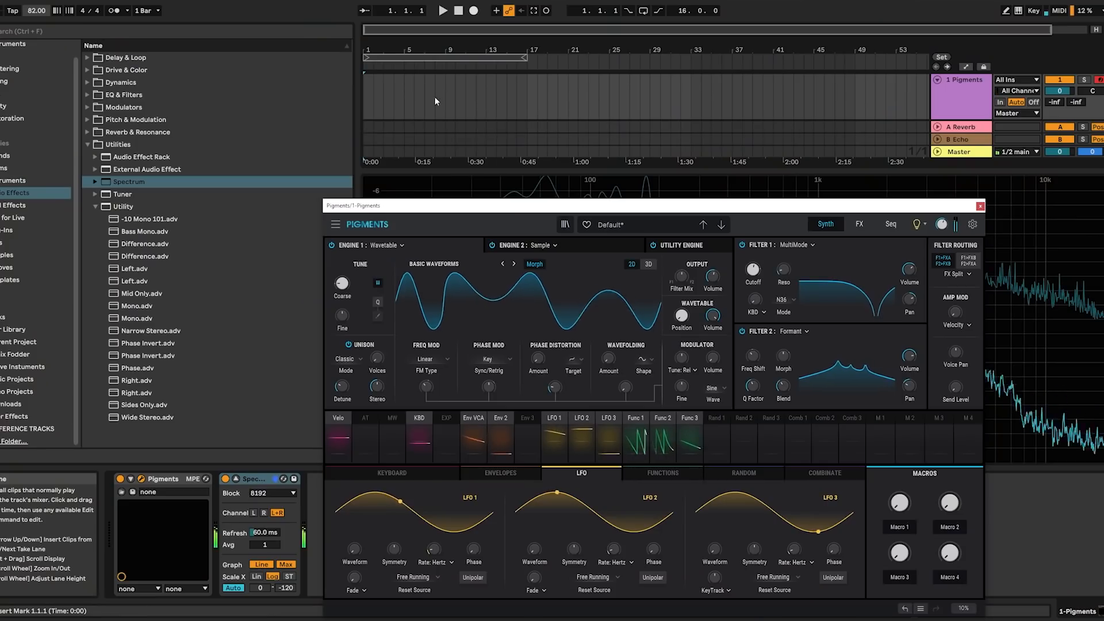
- In Ableton Live, create a MIDI clip on the Pigments track, extend it to 16 bars and loop it with the metronome on
left_click_drag(449, 91, 330, 92)
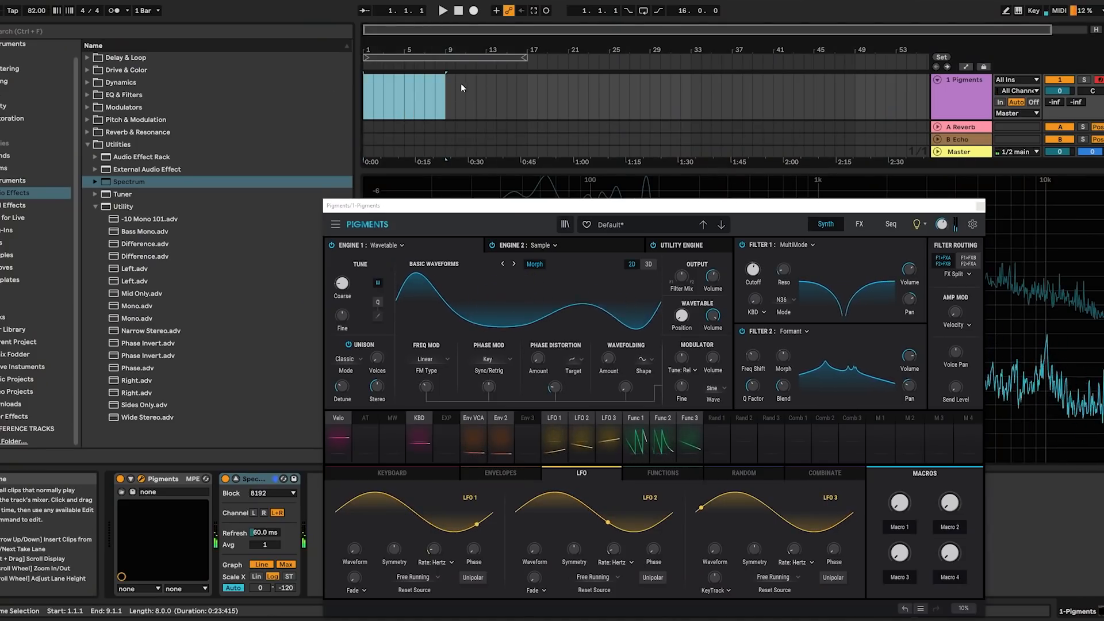
key("ctrl+shift+m")
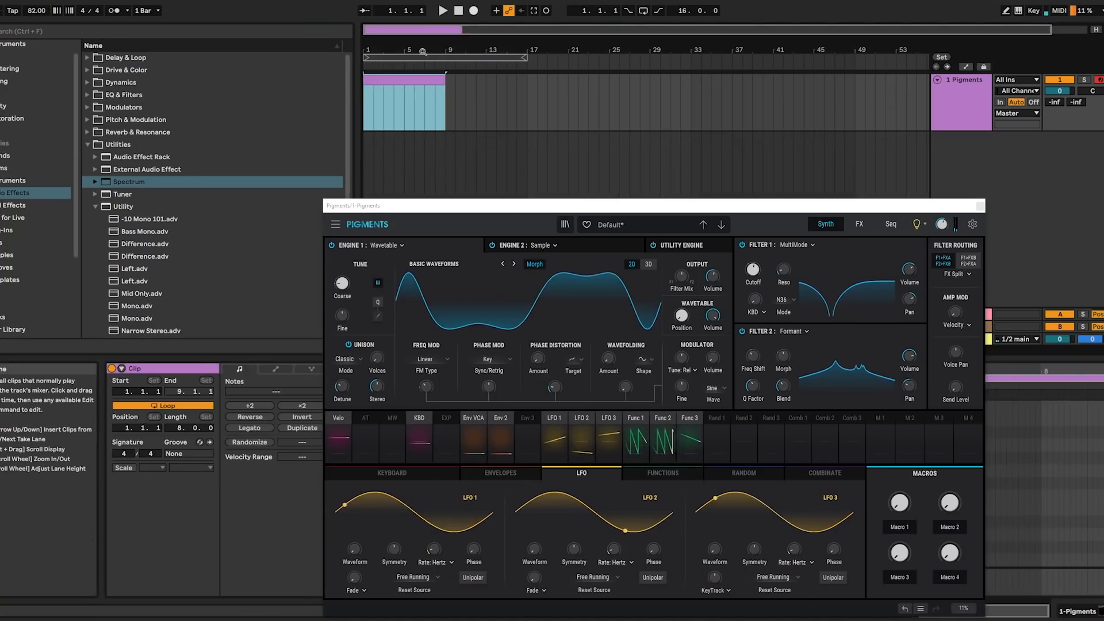
left_click(114, 10)
left_click_drag(433, 207, 320, 188)
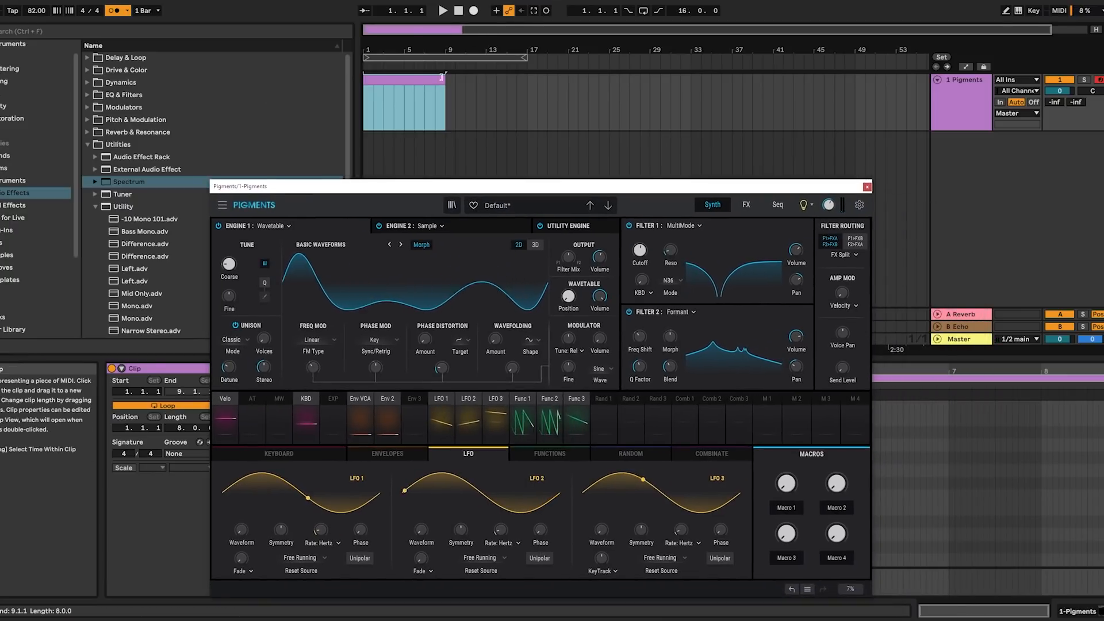
left_click_drag(445, 79, 527, 83)
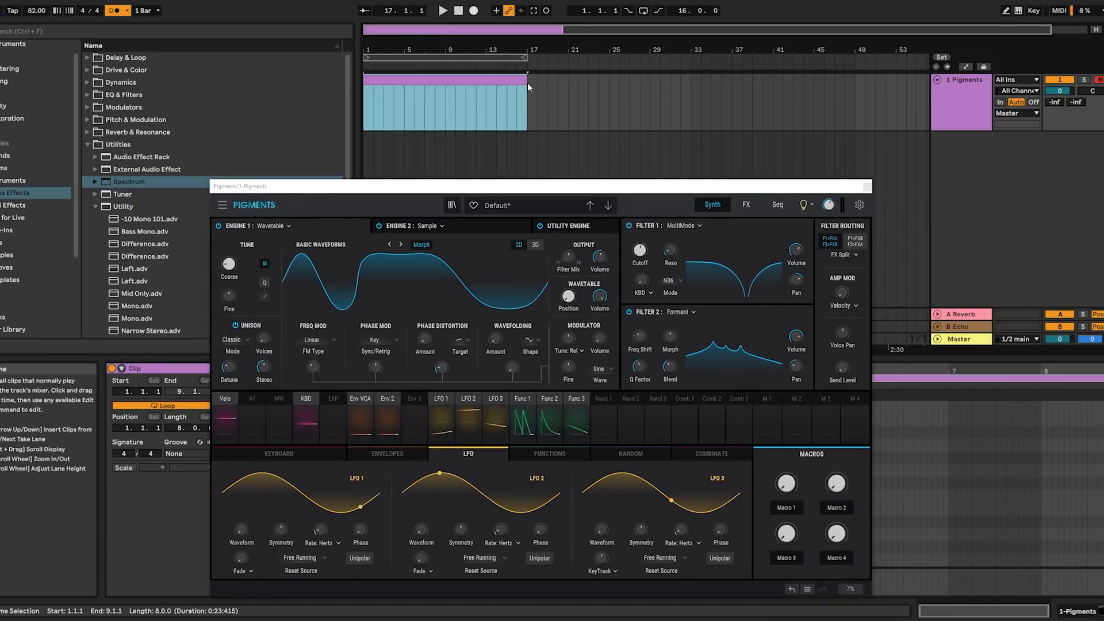
key("ctrl+l")
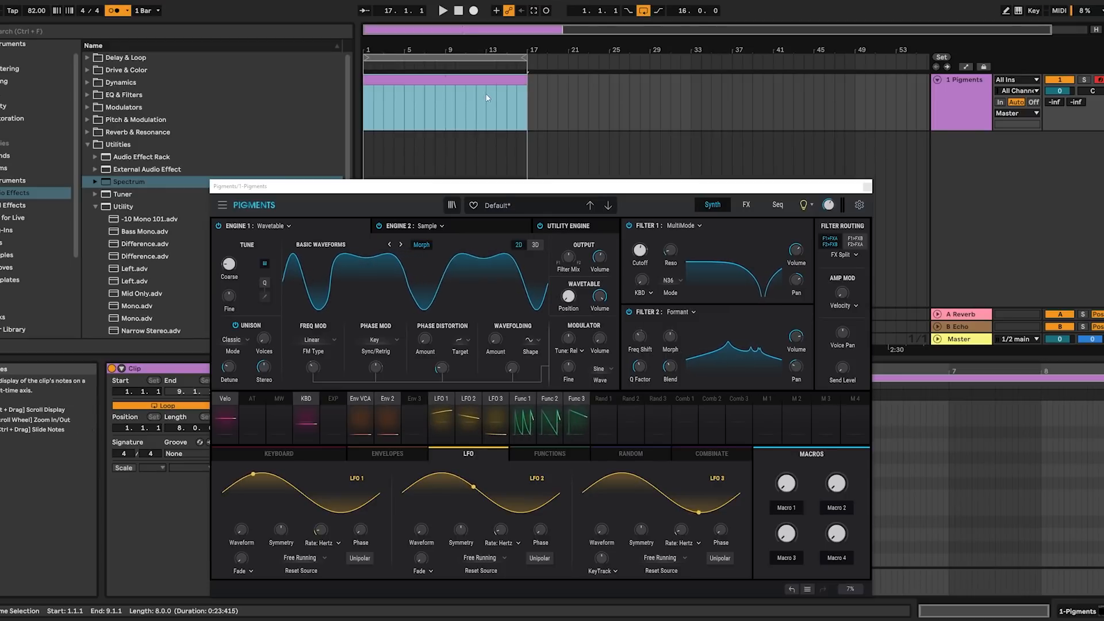
- Record an eight-bar MIDI phrase on the Pigments track and place LOST - Drum Loop 10 [85 BPM] on a track beneath it
left_click(472, 10)
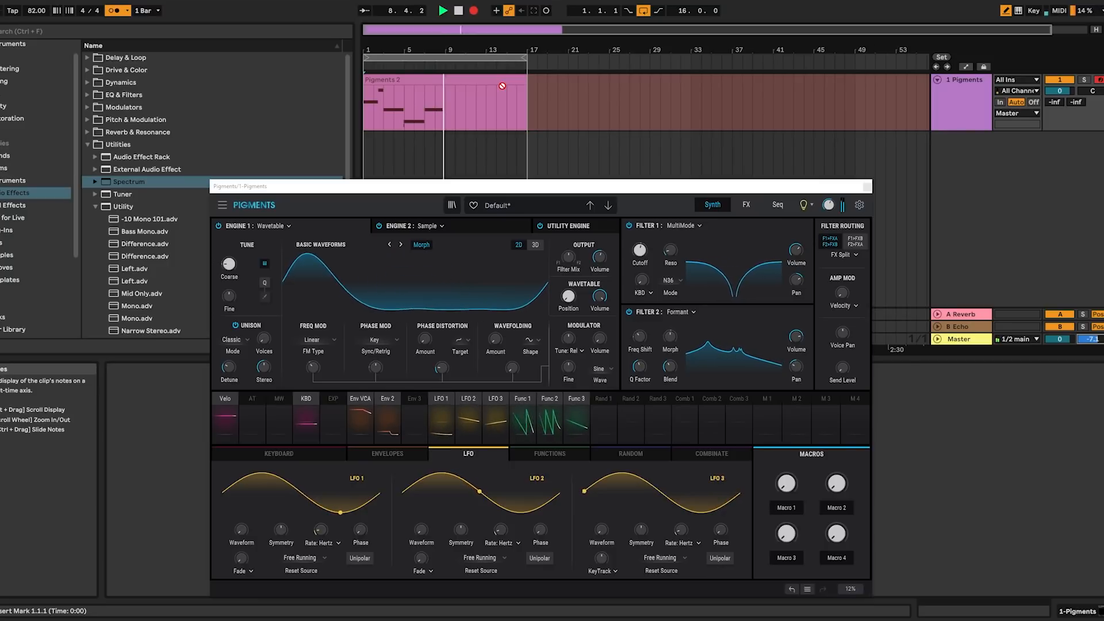
key("space")
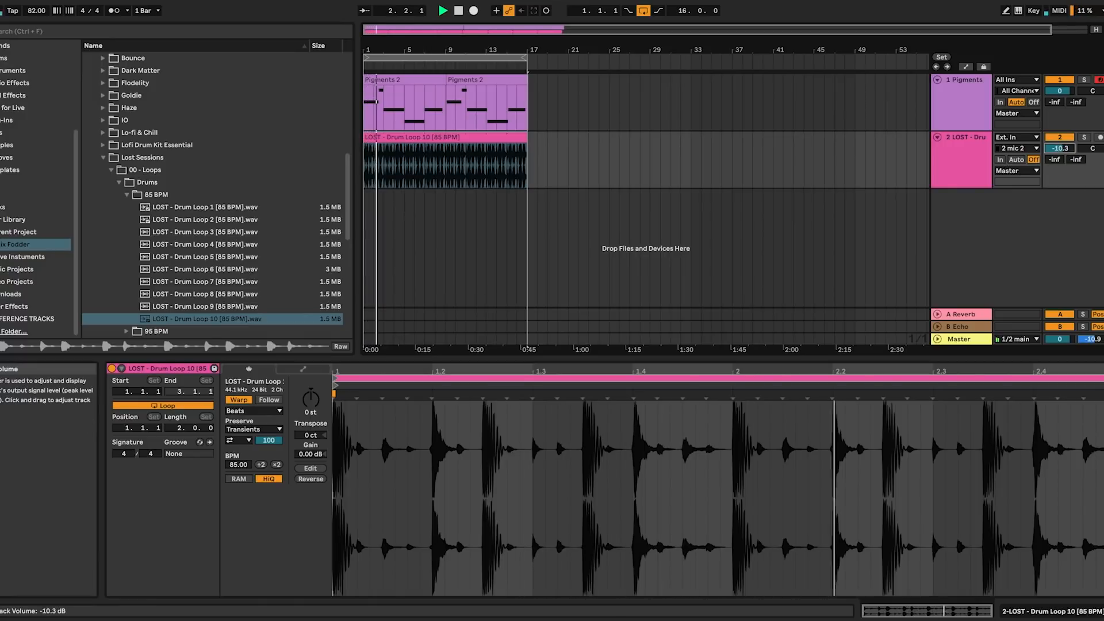
- Add the Reverb audio effect after Utility on the drum loop track
left_click(975, 88)
scroll(976, 101, "down", 1)
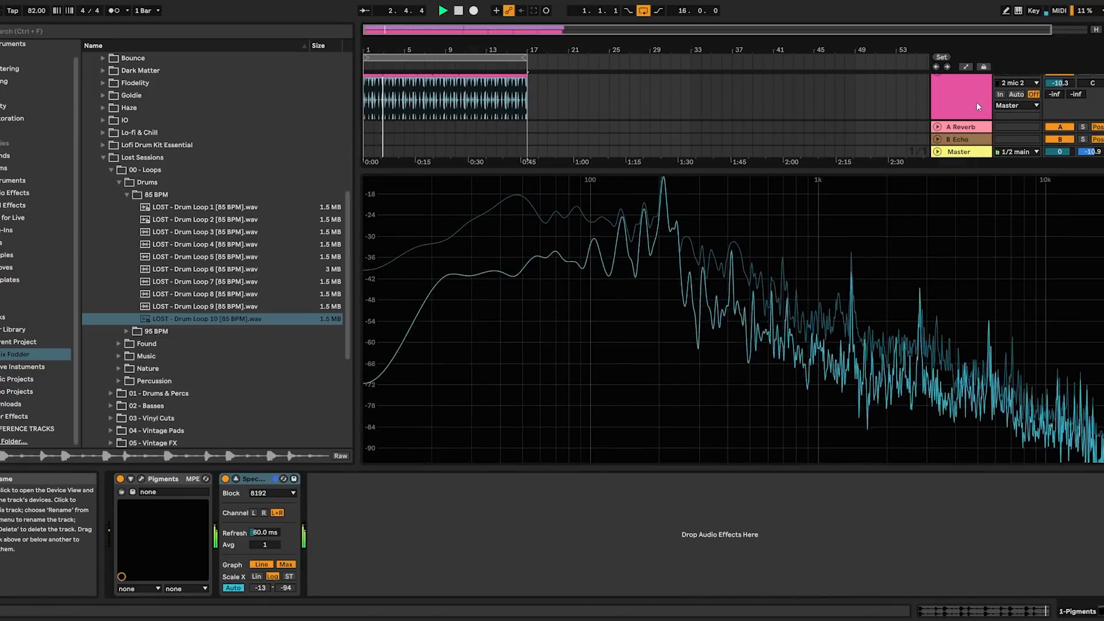
left_click(975, 104)
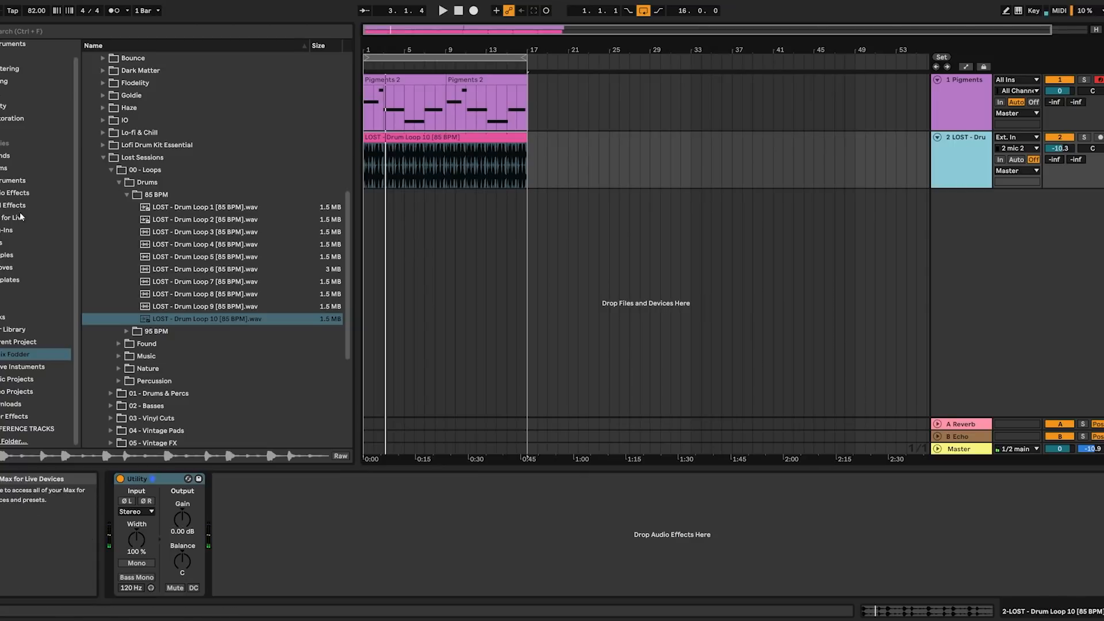
left_click(23, 193)
left_click(95, 142)
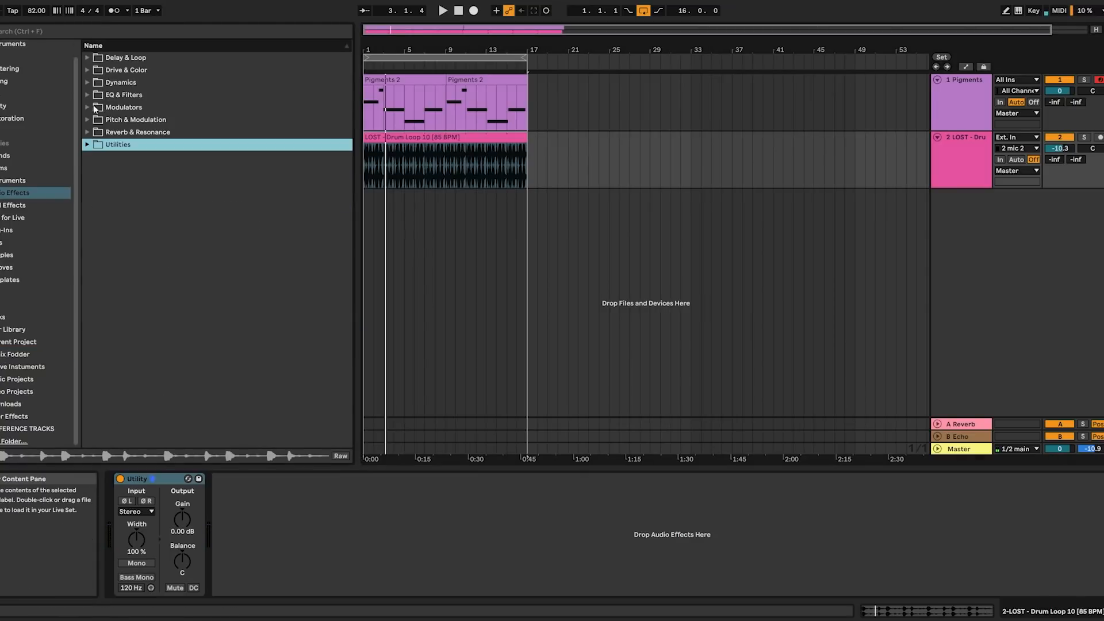
left_click(88, 132)
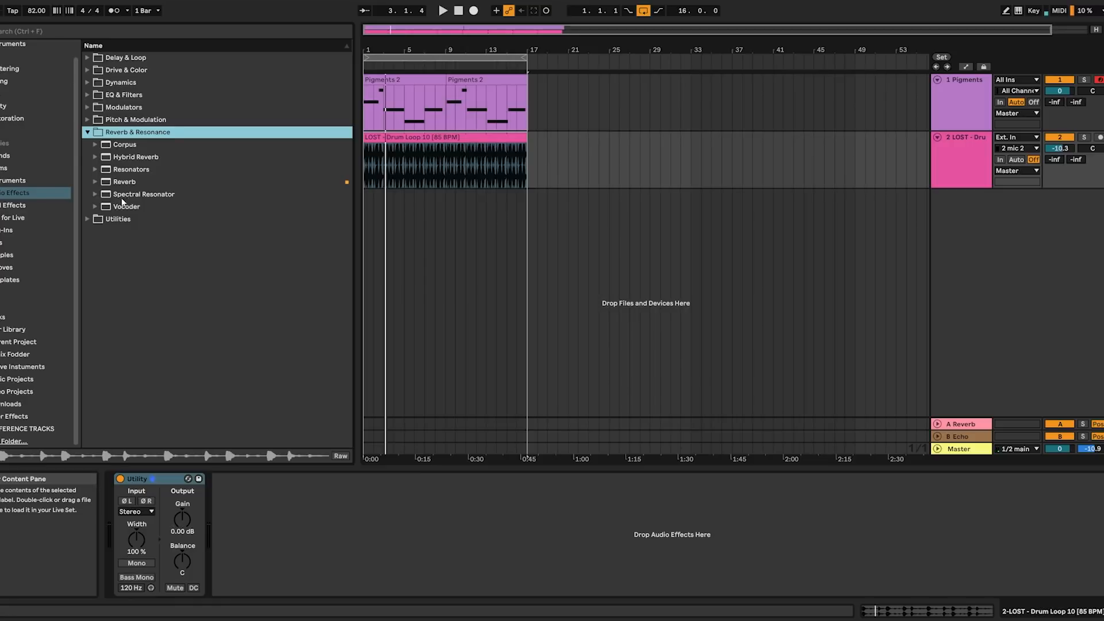
double_click(124, 181)
- Solo the drum loop and set its Reverb with Hi Cut off, Decay Time 1.76 s and Dry/Wet 42%
key("space")
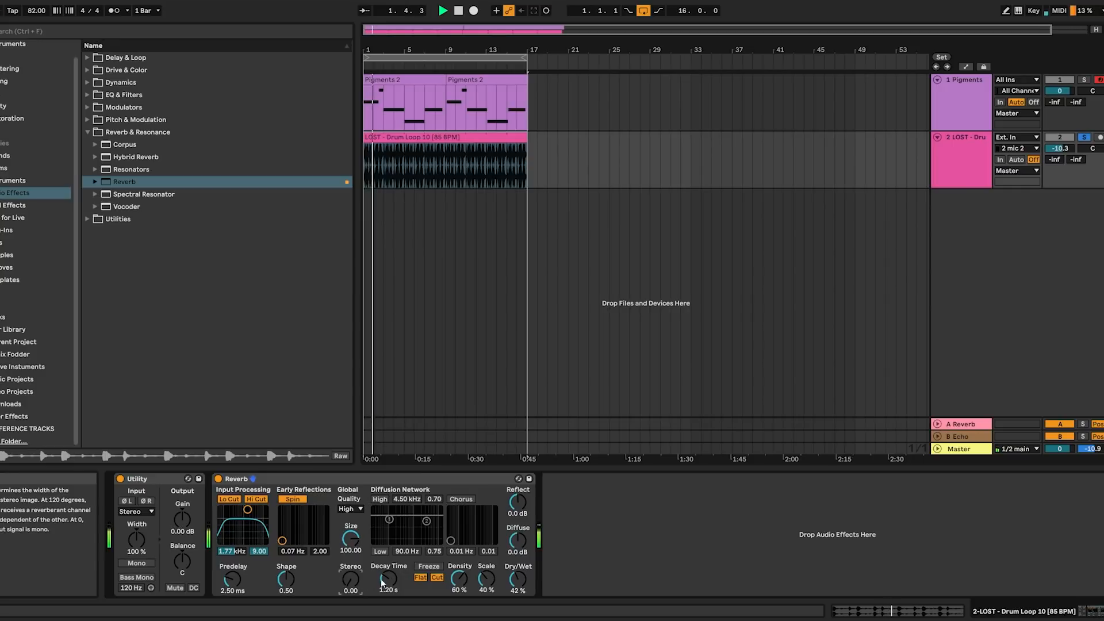
left_click(265, 501)
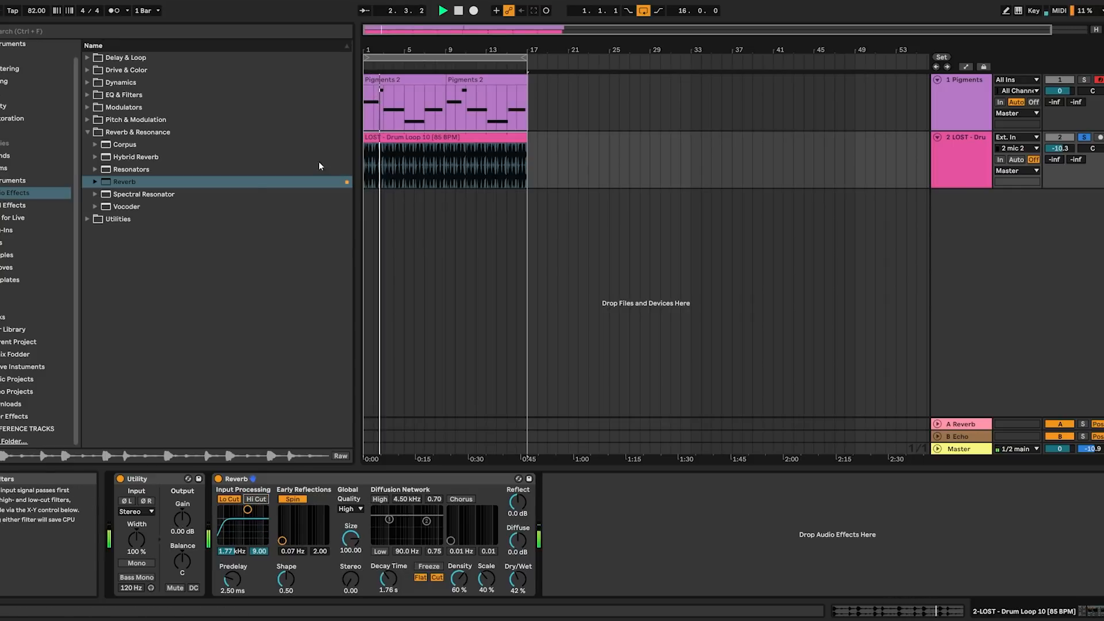
- Add Compressor after Reverb with Threshold -26.3 dB, Attack 2 ms and Auto release, and set the Reverb input filter to 6.17 kHz
left_click(89, 84)
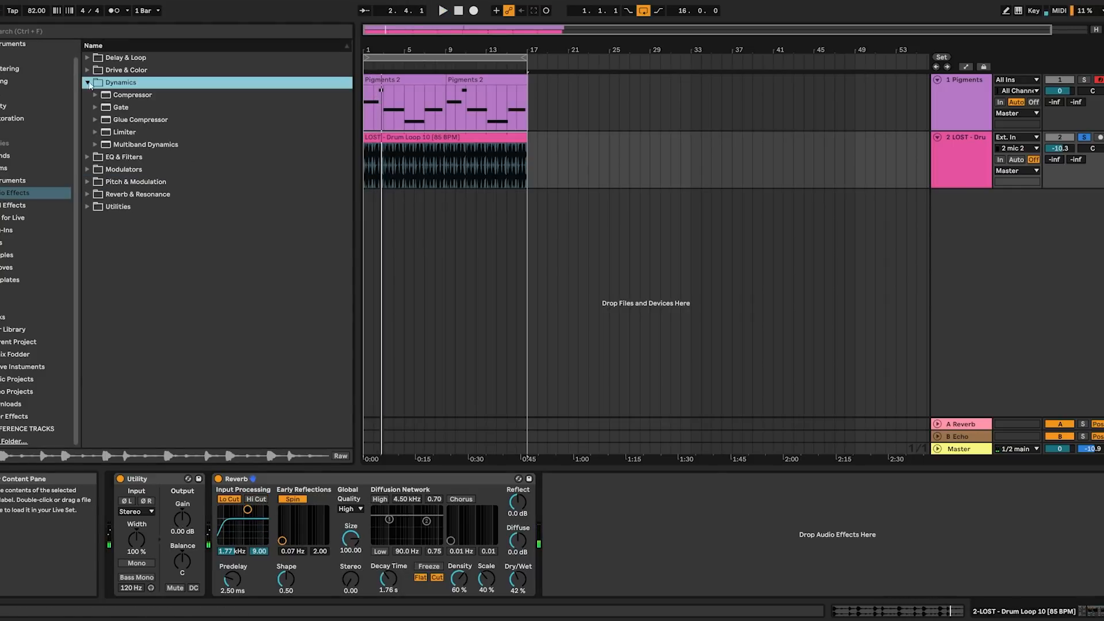
left_click_drag(128, 98, 655, 524)
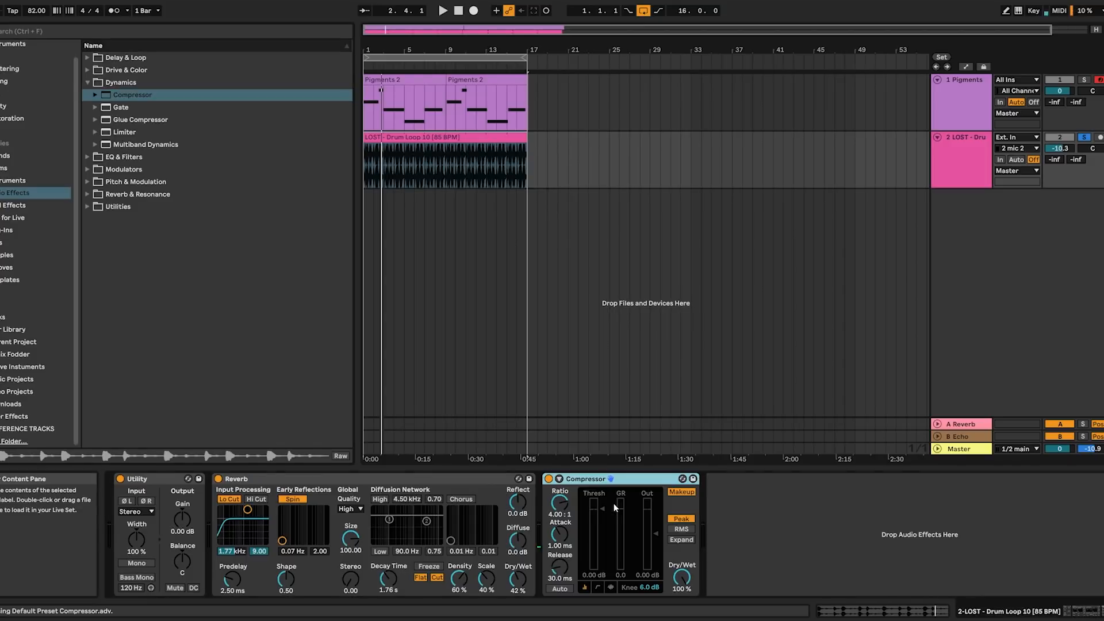
key("space")
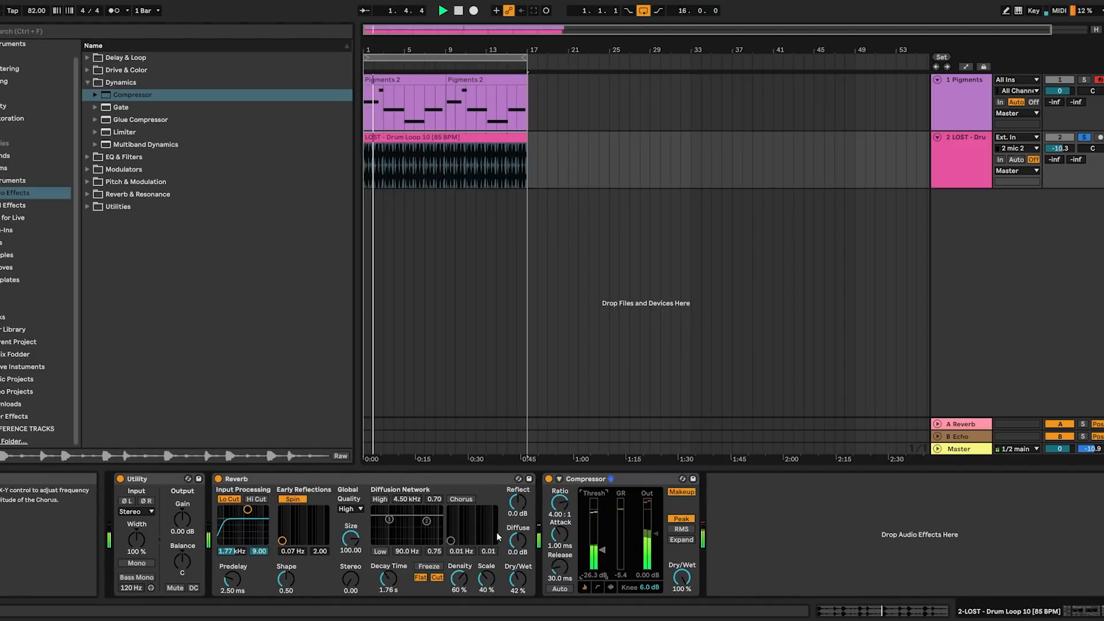
left_click_drag(248, 510, 262, 511)
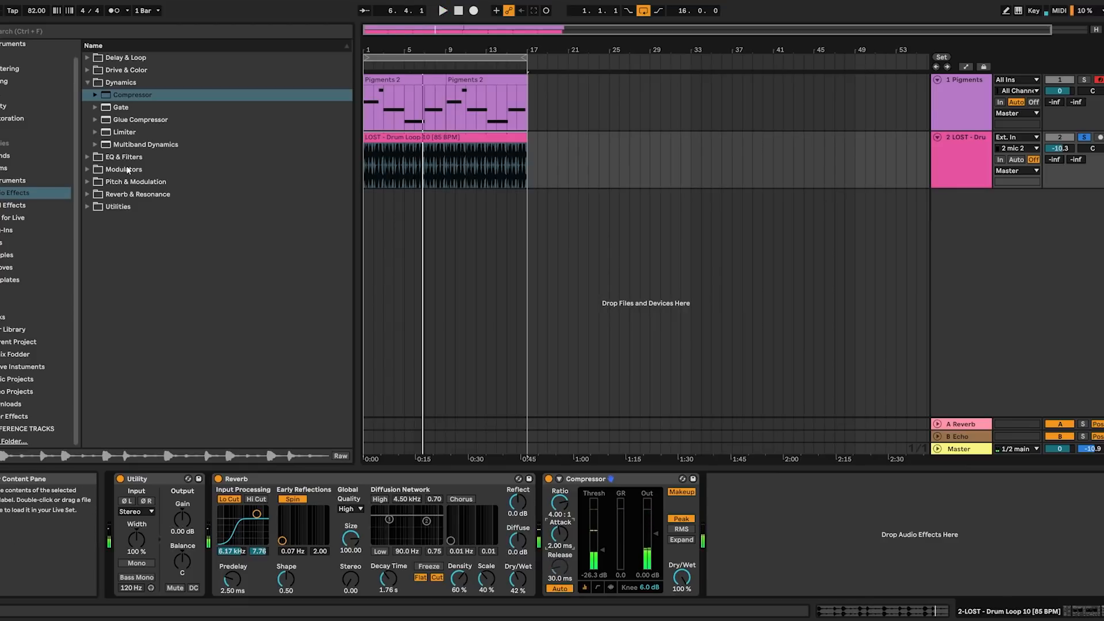
- Add the Redux effect after Compressor on the drum loop track and reduce its Rate
left_click(87, 195)
left_click(90, 135)
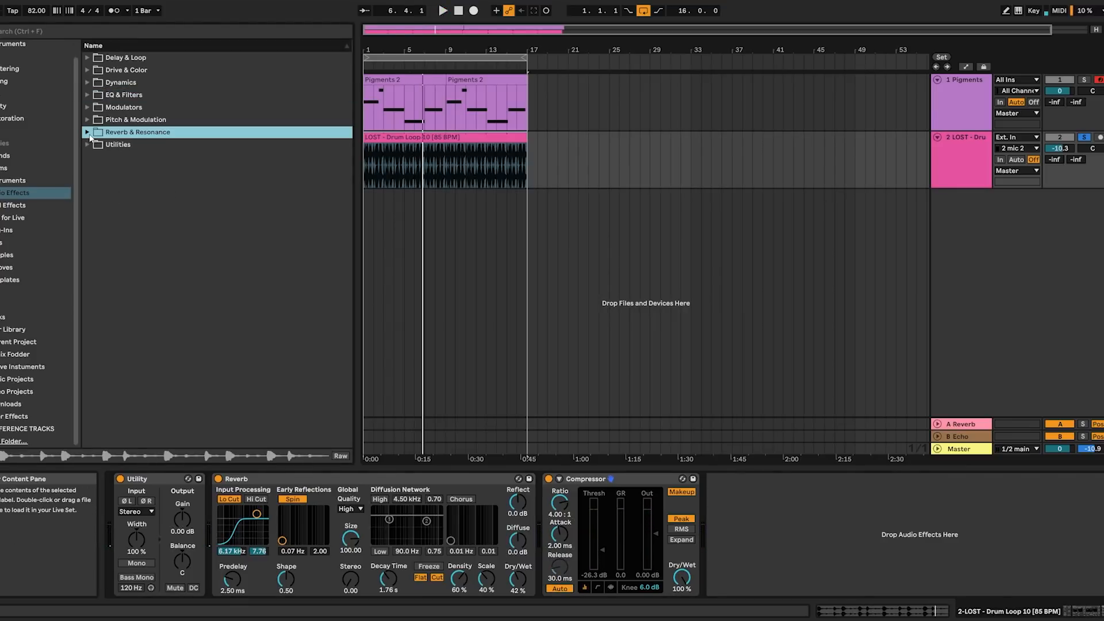
left_click(88, 70)
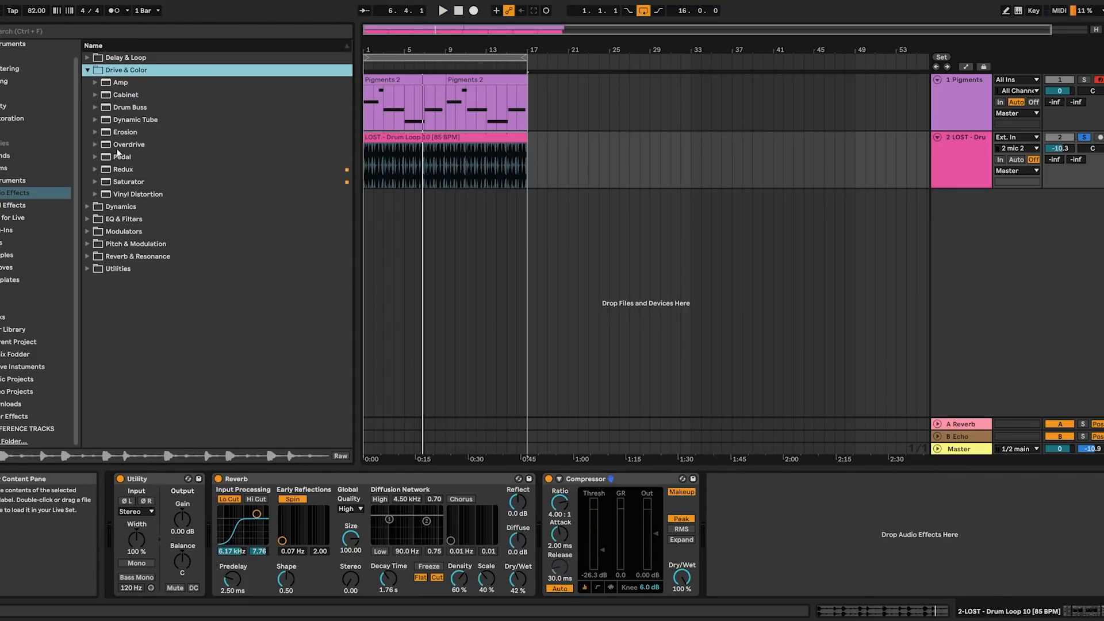
left_click_drag(122, 170, 725, 547)
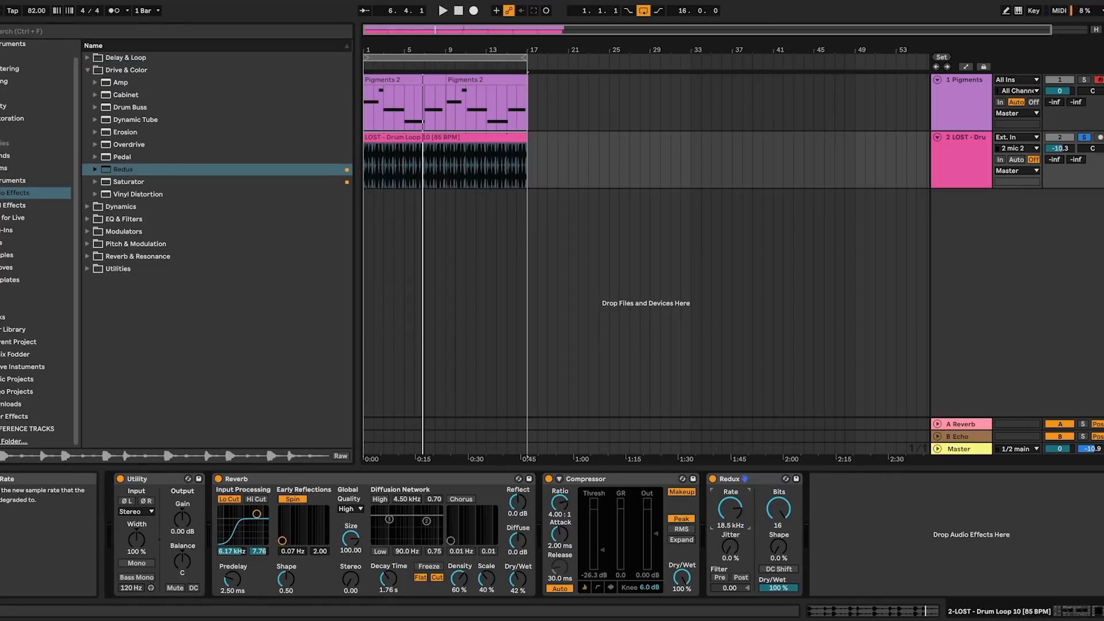
key("space")
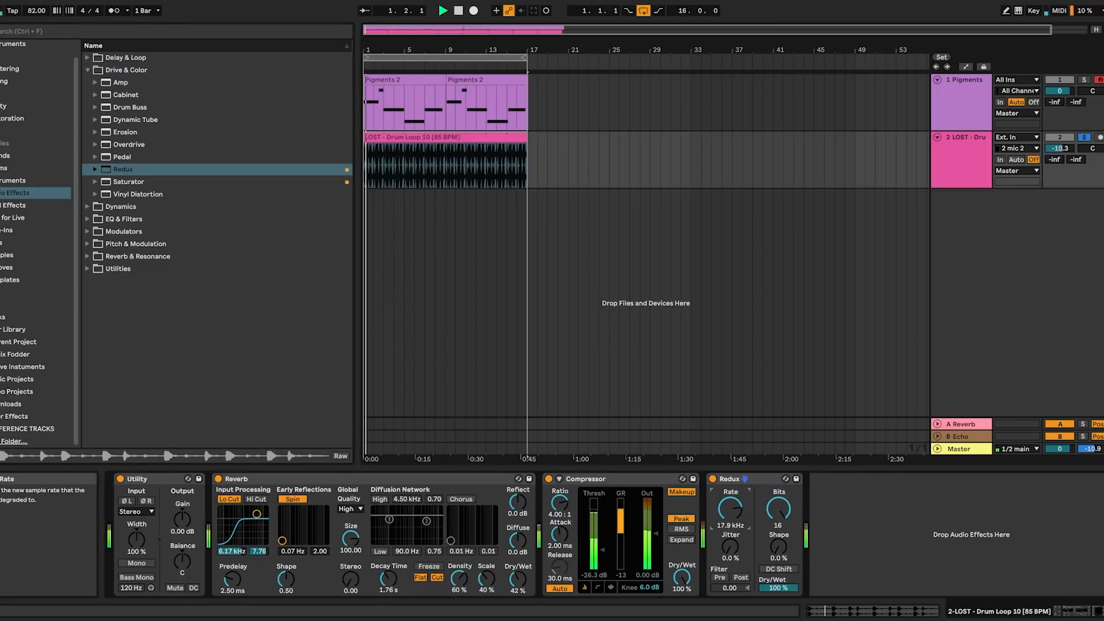
left_click_drag(730, 509, 557, 492)
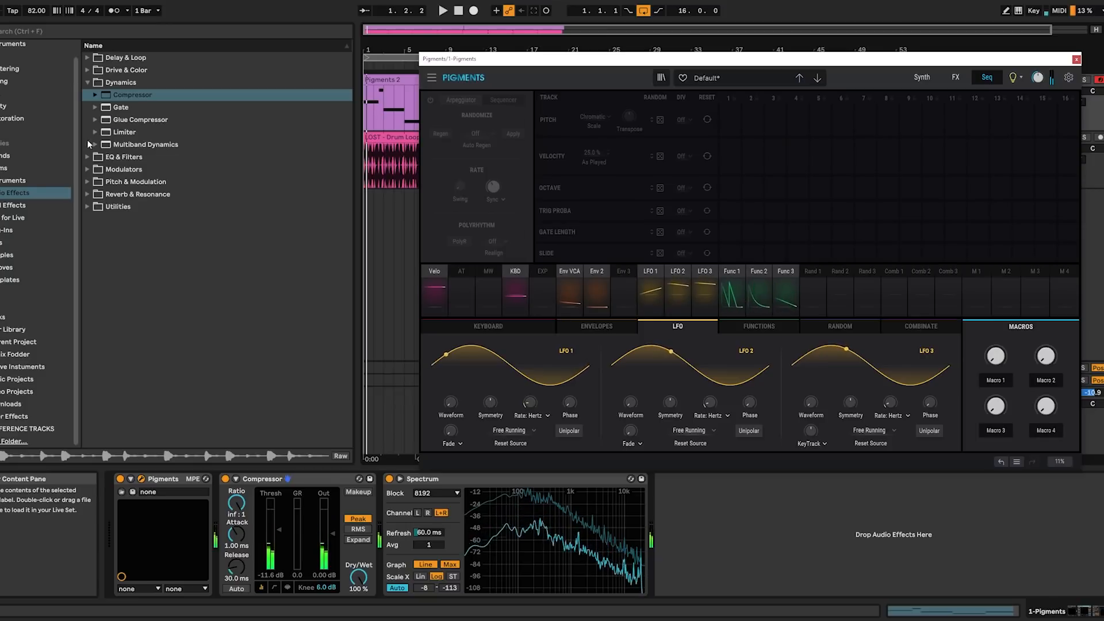
- Insert the Multiband Dynamics OTT preset between Compressor and Spectrum on the Pigments track, and add Delay after Spectrum
left_click(122, 145)
left_click(95, 144)
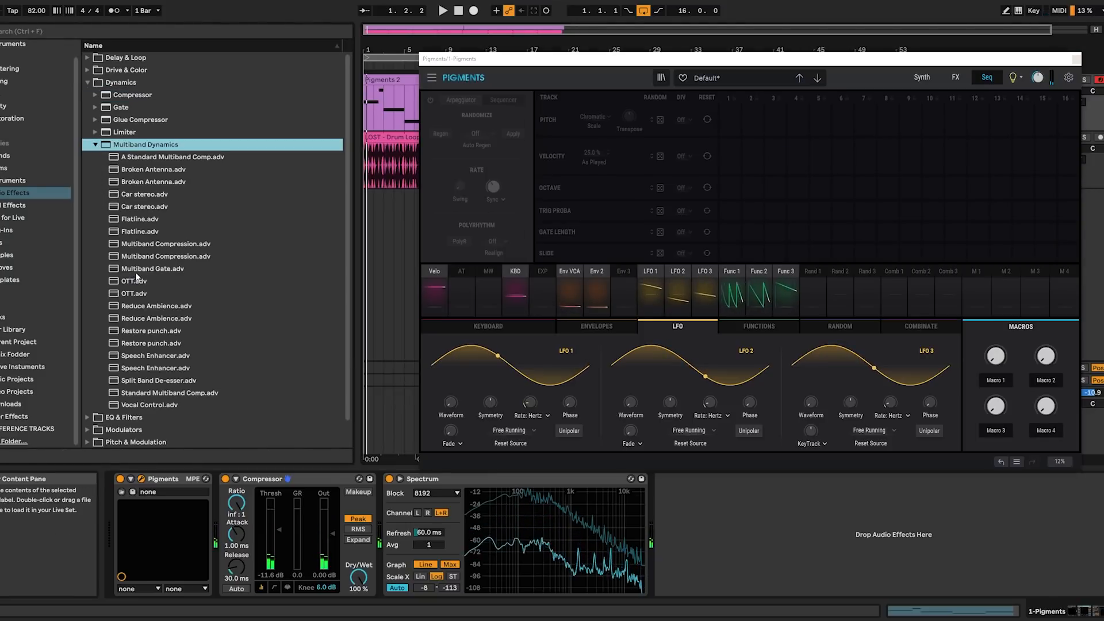
mouse_move(137, 281)
left_mouse_down()
mouse_move(460, 513)
mouse_move(382, 540)
left_mouse_up()
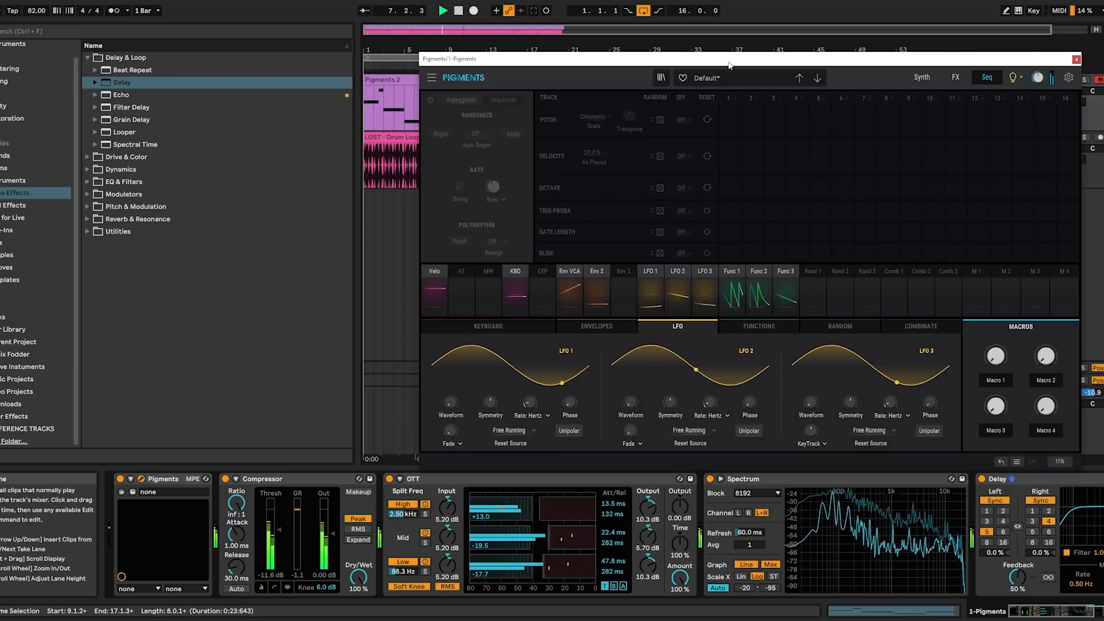
- Bring up the Pigments Synth view, adjust Engine 1's output volume and turn on the Utility Engine
left_click_drag(729, 64, 618, 75)
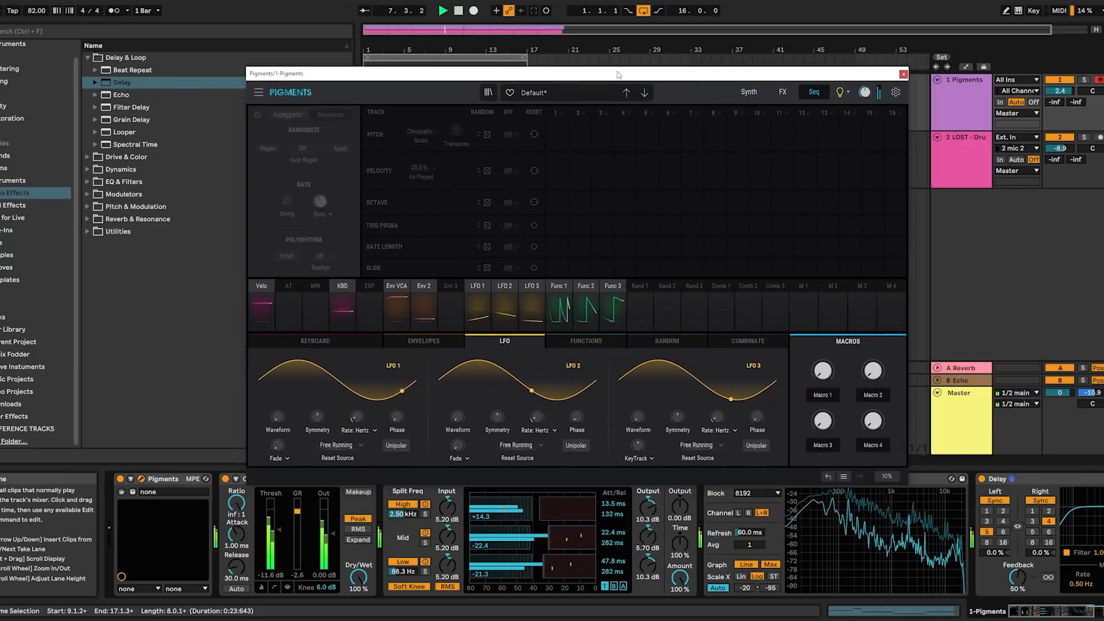
left_click(748, 92)
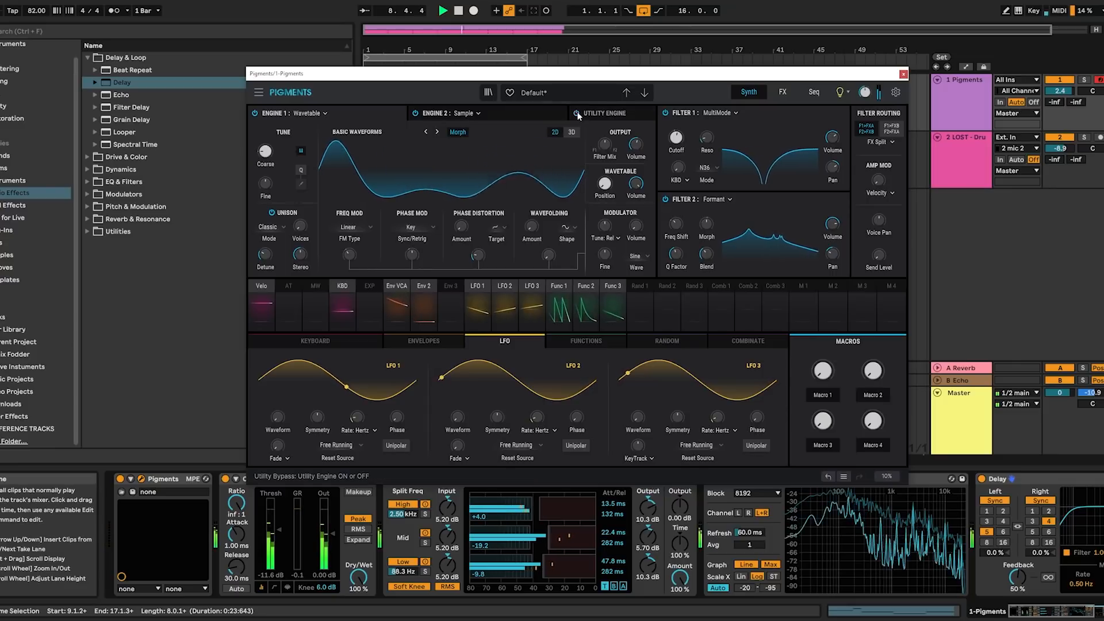
left_click_drag(541, 74, 468, 95)
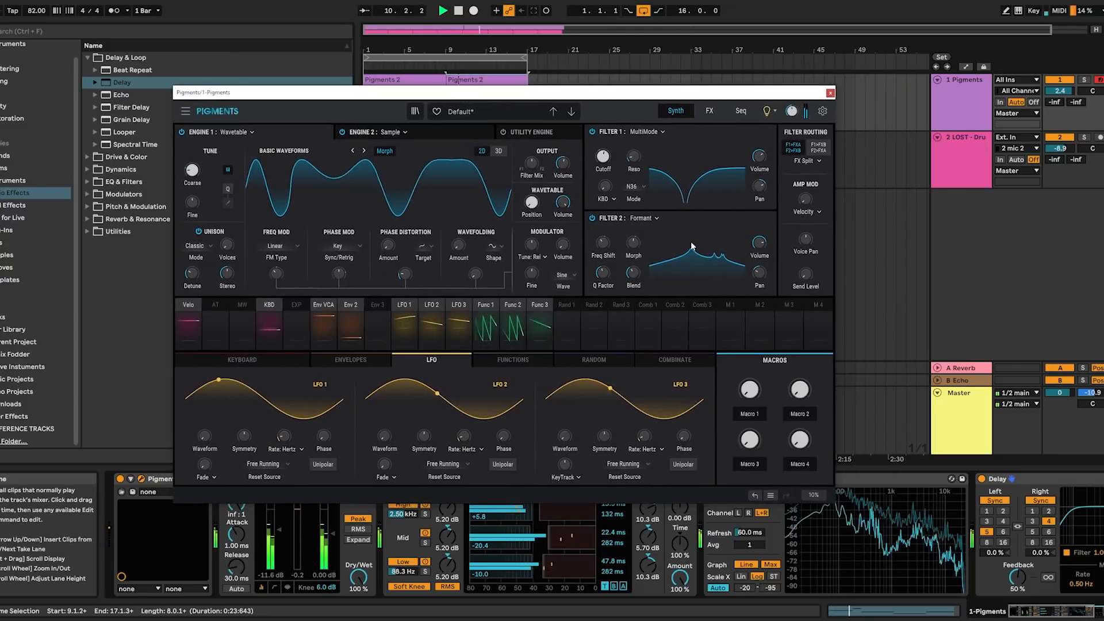
mouse_move(564, 164)
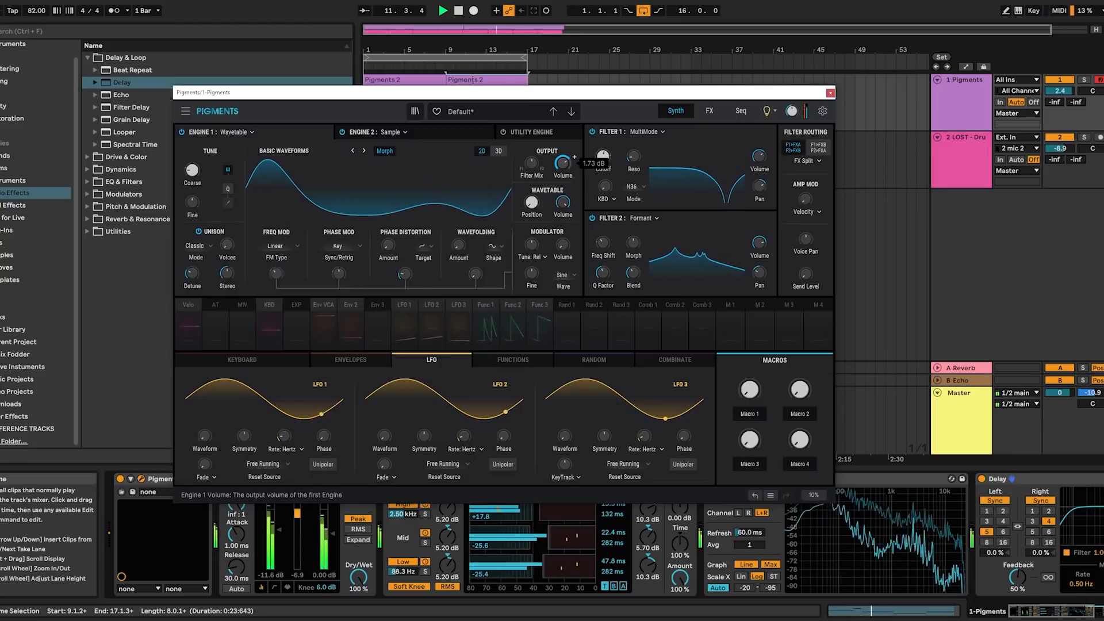
left_click_drag(563, 165, 562, 152)
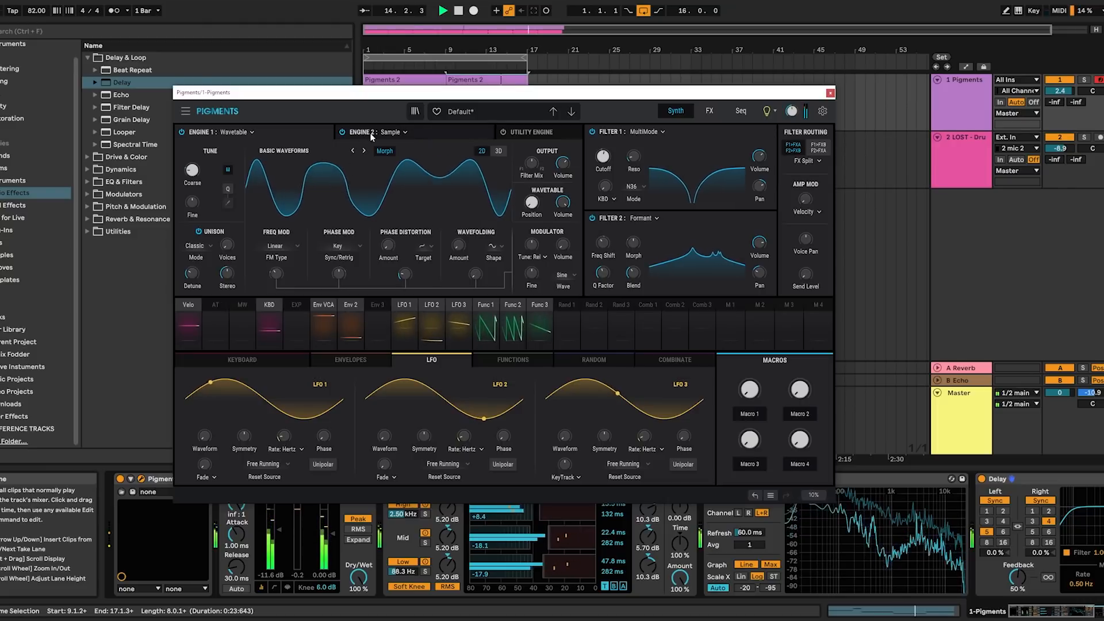
left_click(540, 136)
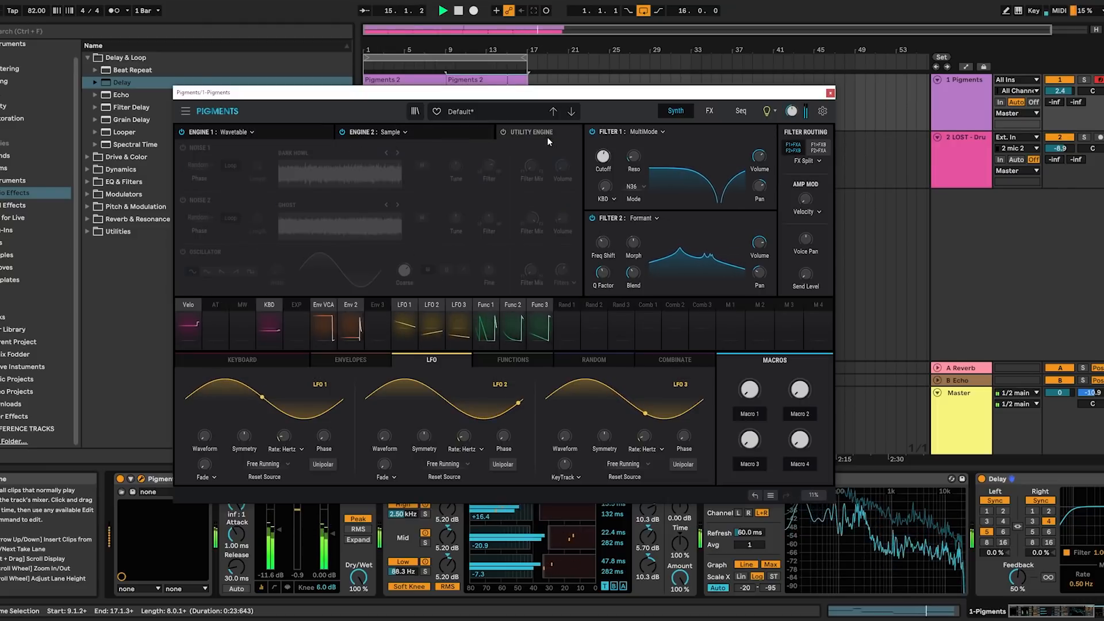
left_click(503, 132)
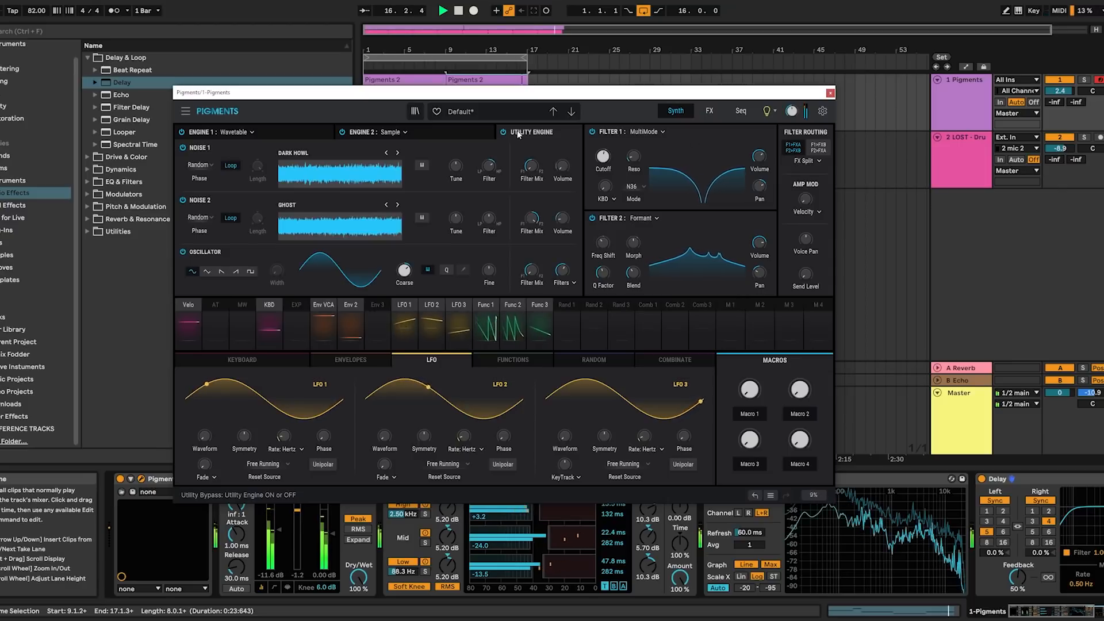
- Remove the Env 2 modulation from Engine 1's Coarse tuning and set Coarse to 12 semitones
left_click(235, 131)
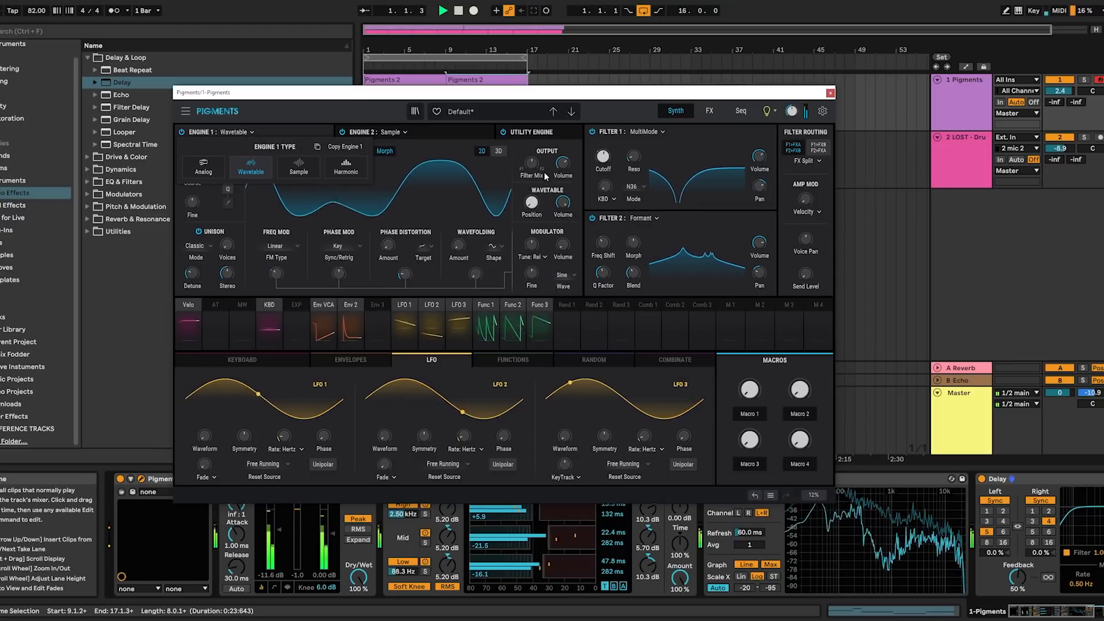
left_click(564, 202)
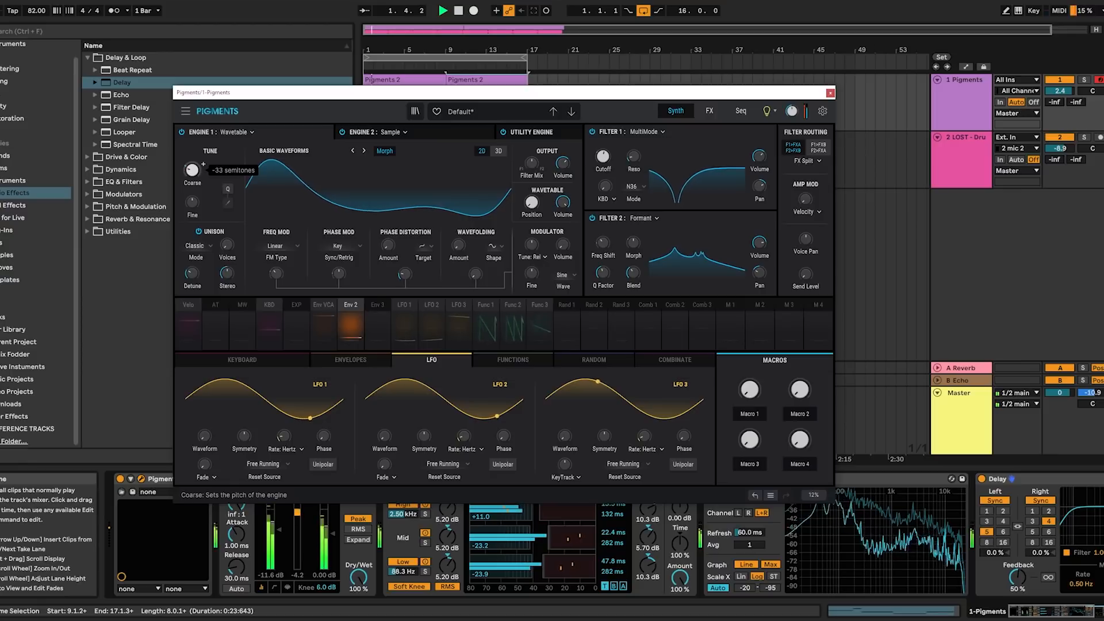
left_click_drag(192, 170, 192, 163)
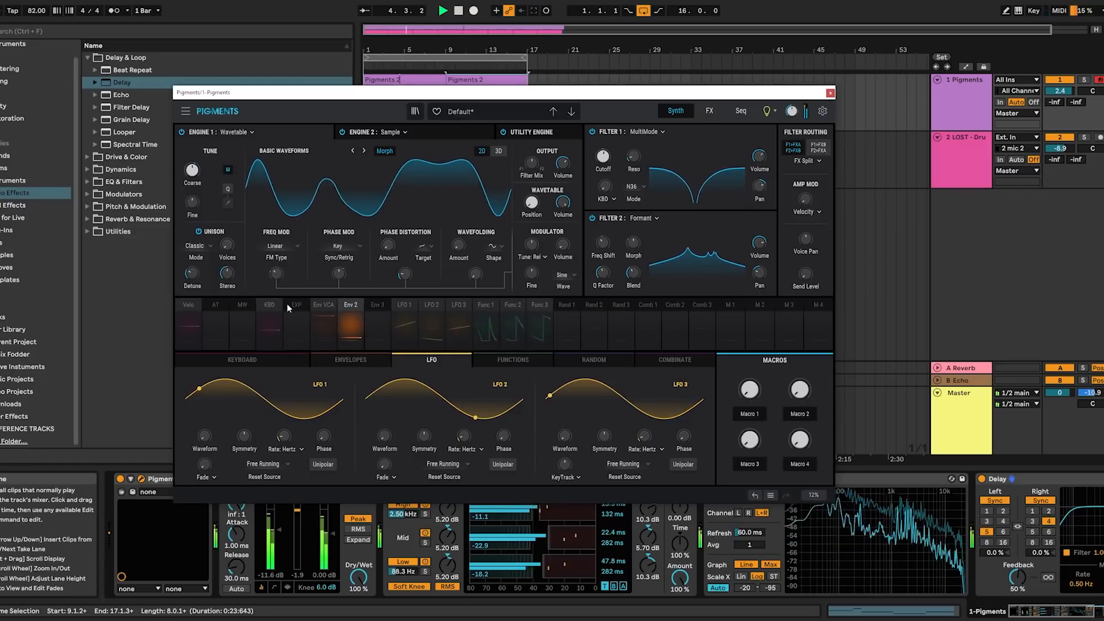
left_click(351, 300)
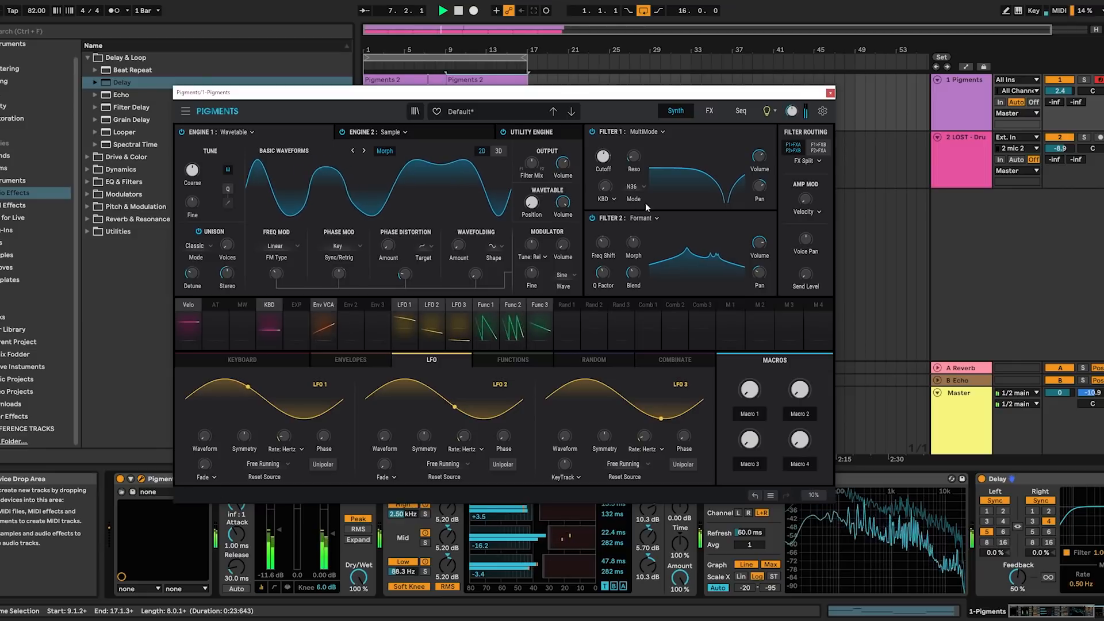
mouse_move(761, 188)
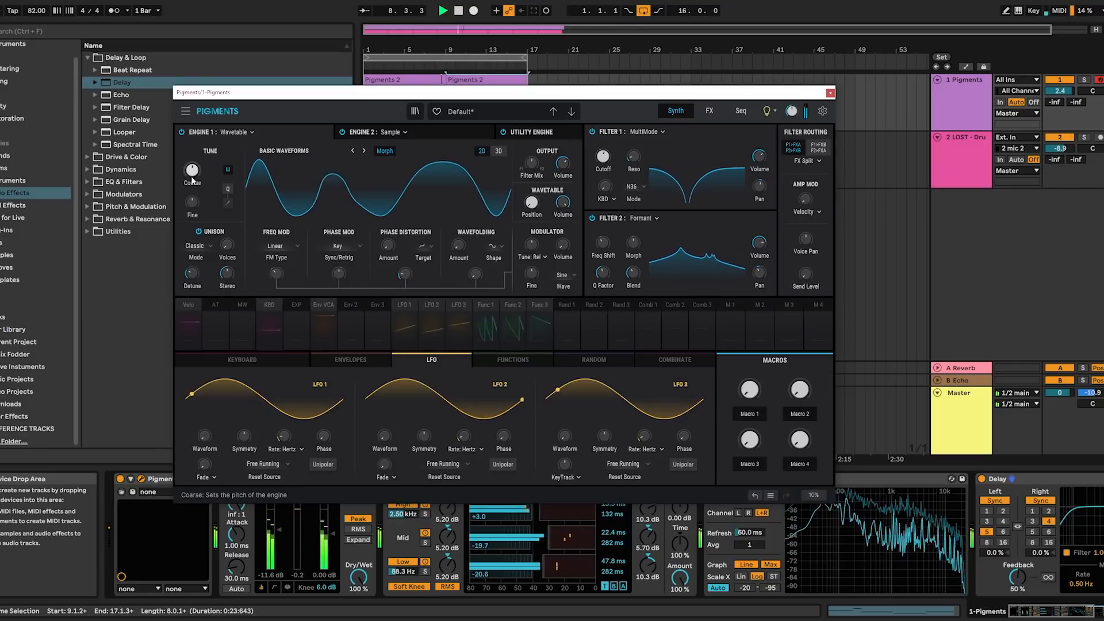
mouse_move(202, 165)
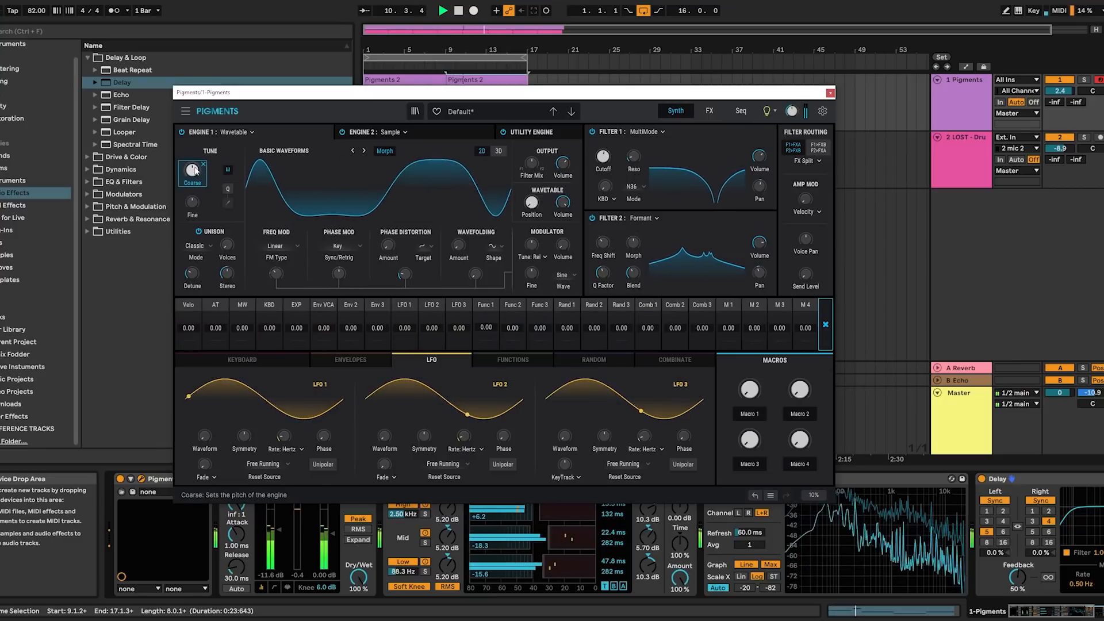
left_click_drag(195, 171, 195, 155)
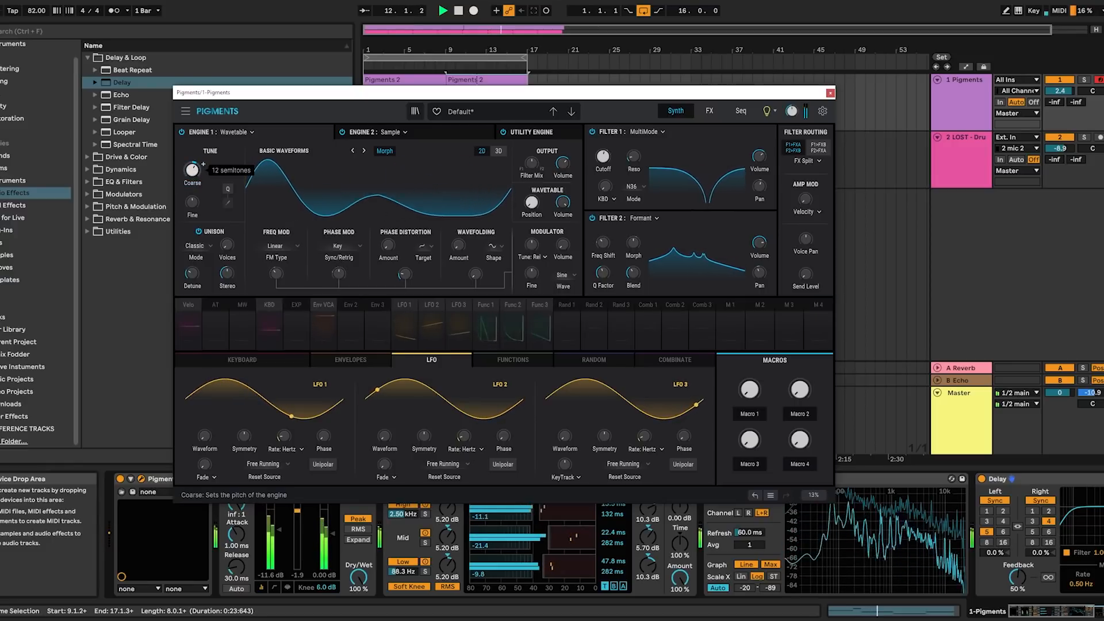
- Check the Utility oscillator's Coarse tuning and try the E-Piano C4 sample in Engine 2
left_click(558, 133)
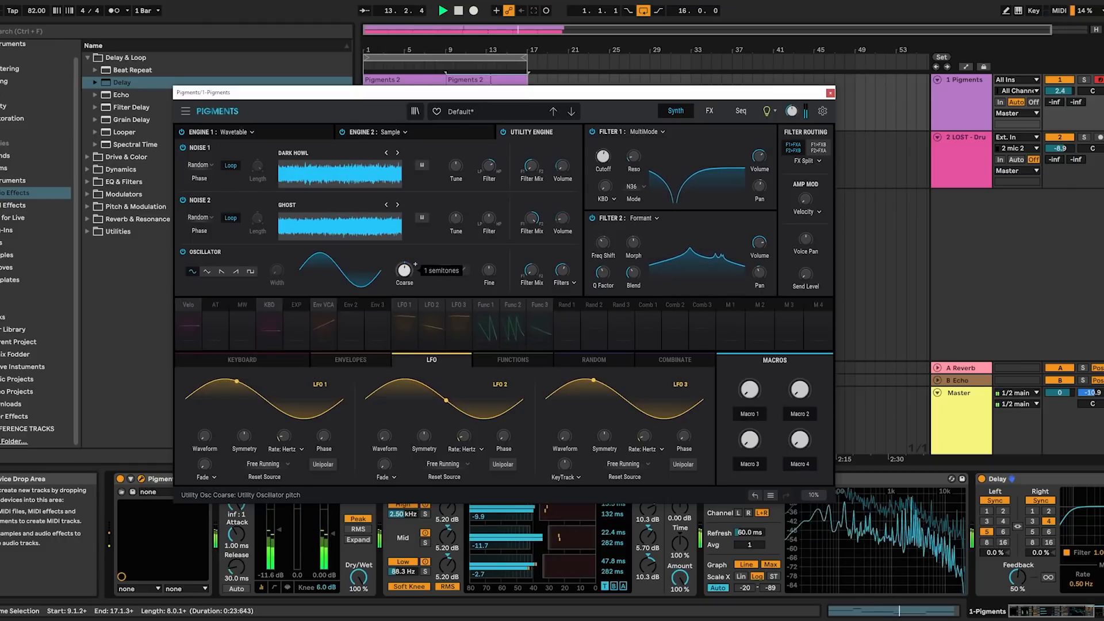
left_click(354, 136)
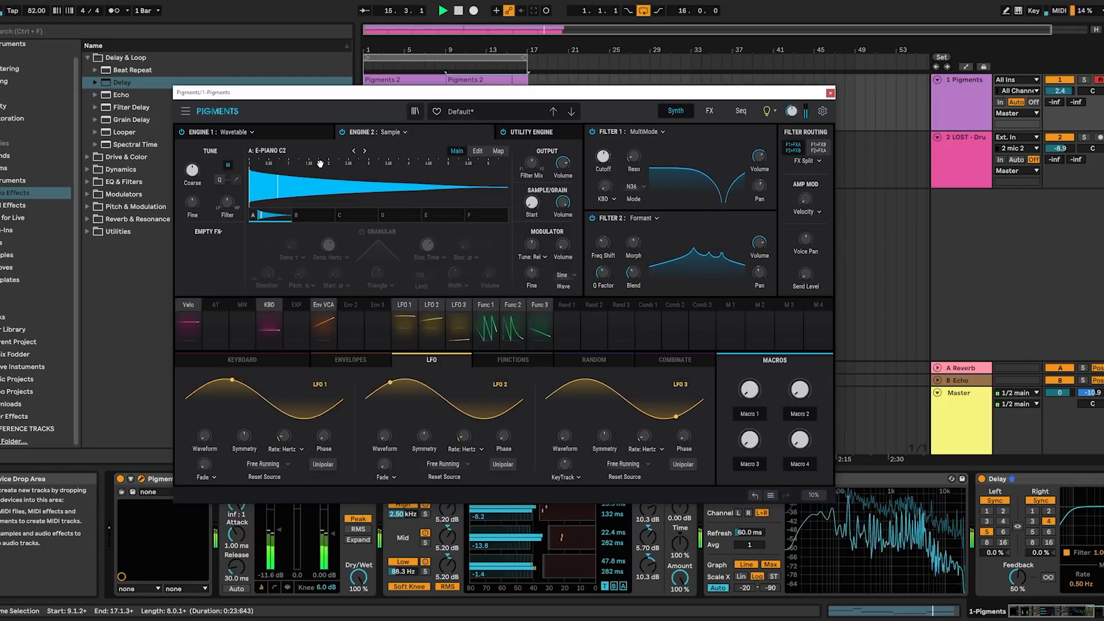
left_click(292, 148)
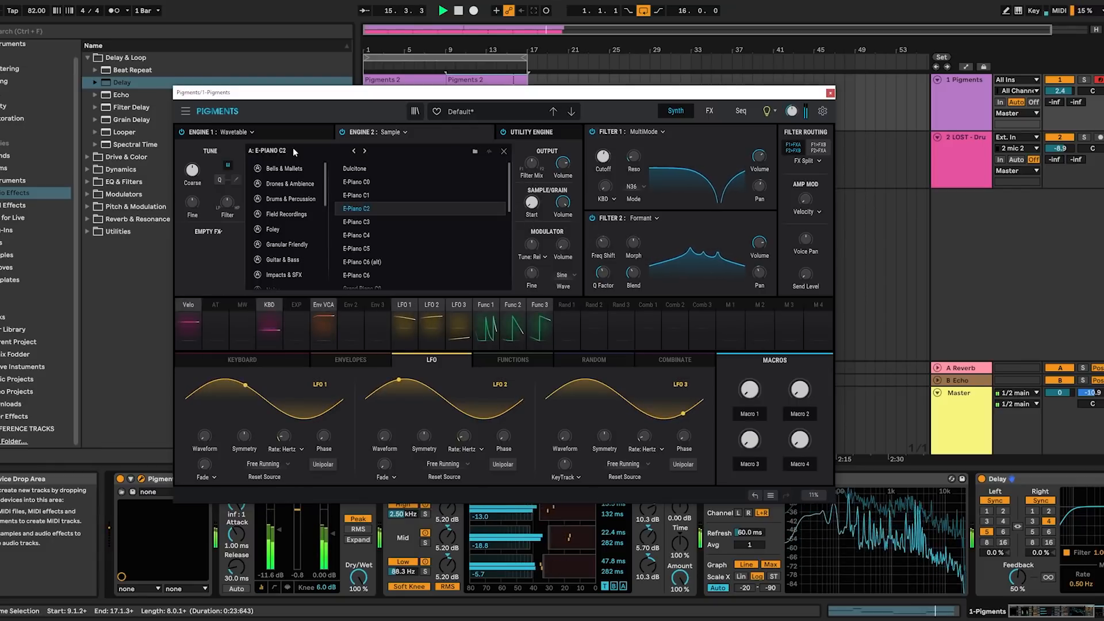
double_click(368, 232)
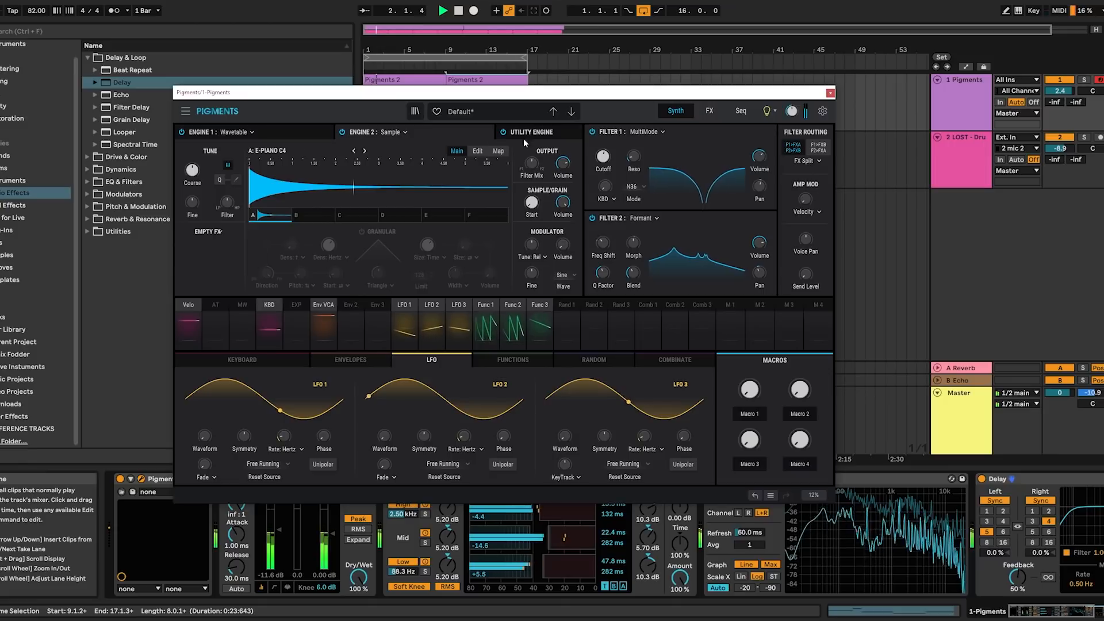
- Audition E-Piano C3 in Engine 2 and load E-Piano C2 as its sample
left_click(561, 137)
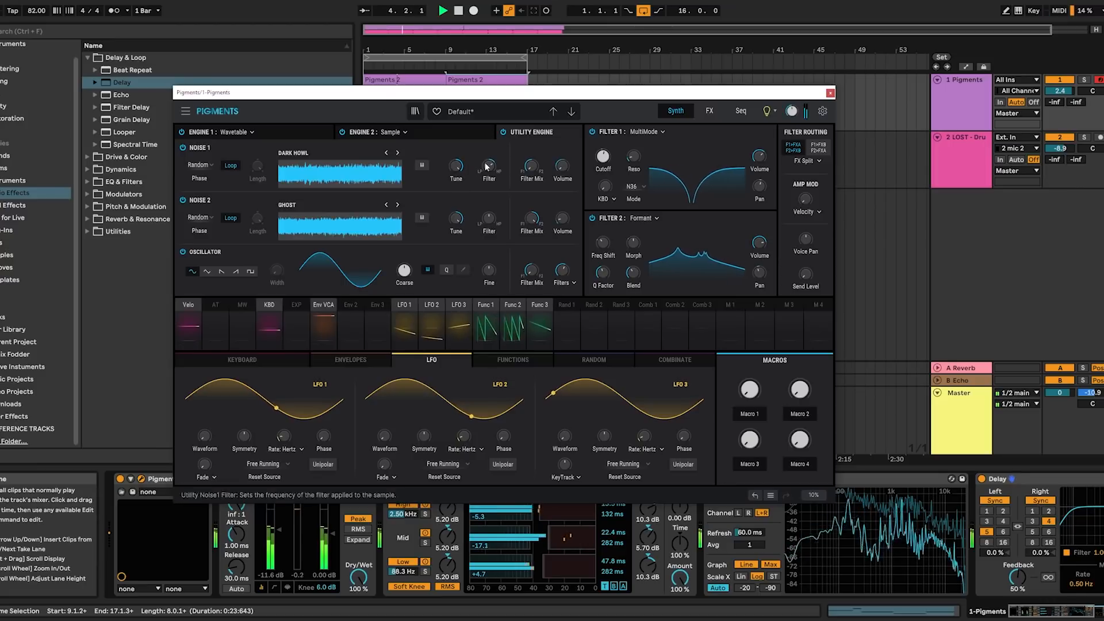
left_click(399, 133)
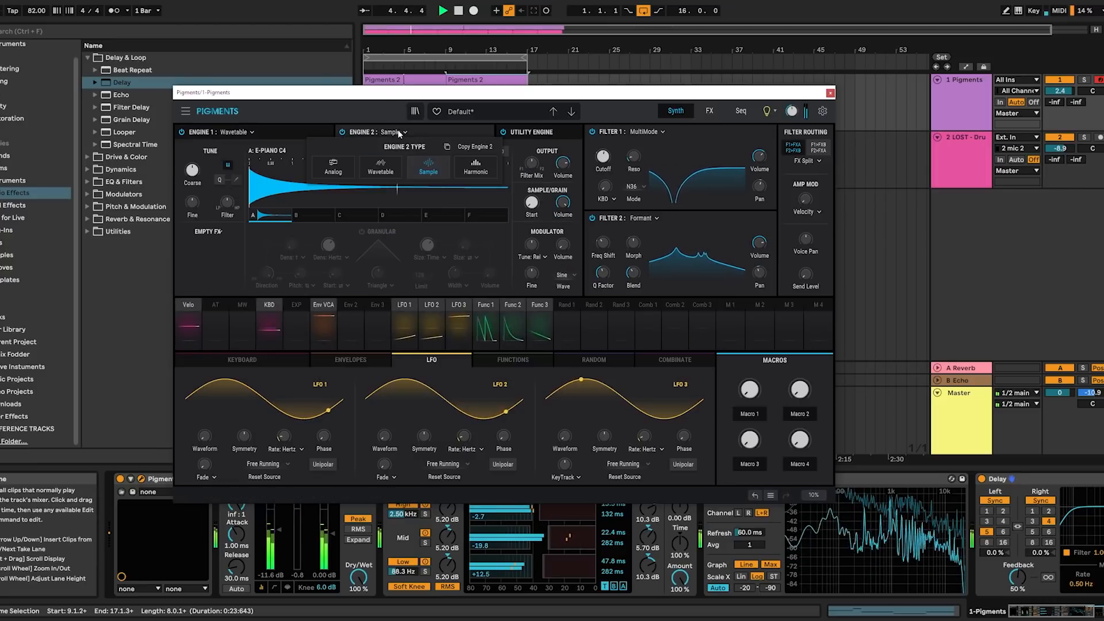
left_click(291, 149)
left_click(359, 225)
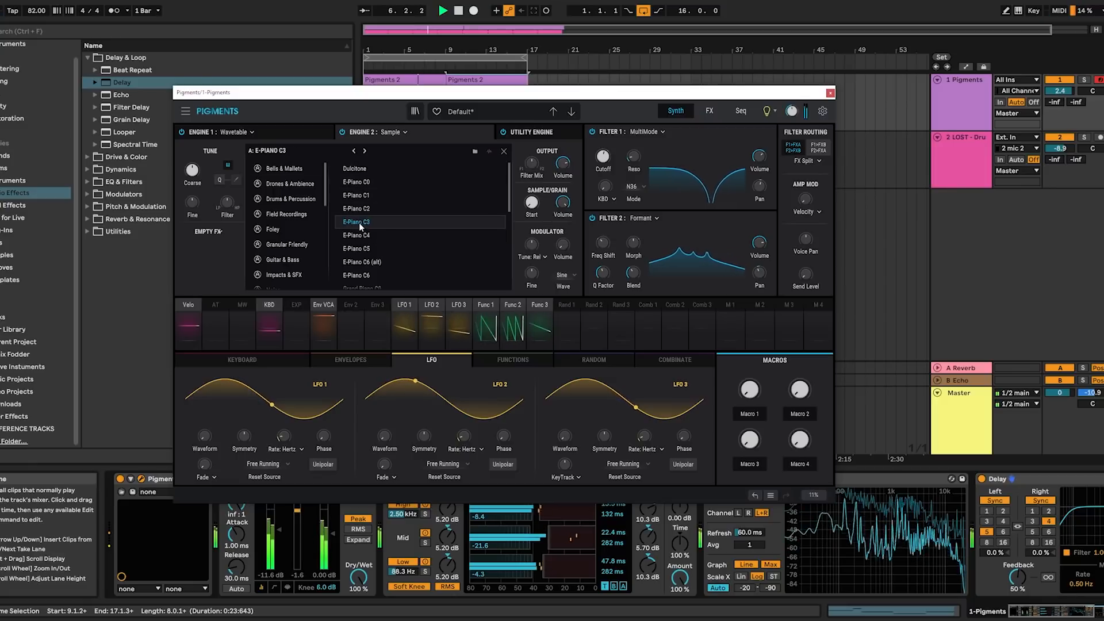
left_click(366, 208)
left_click(504, 151)
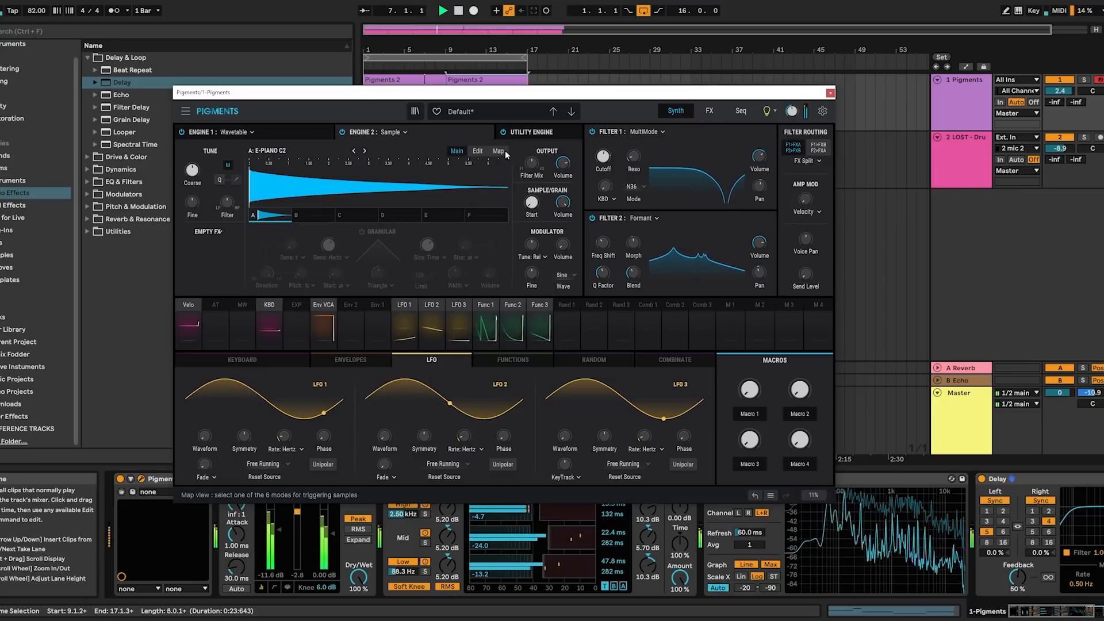
- Try the Analog type for Engine 1 and return it to Wavetable
left_click(230, 132)
left_click(213, 162)
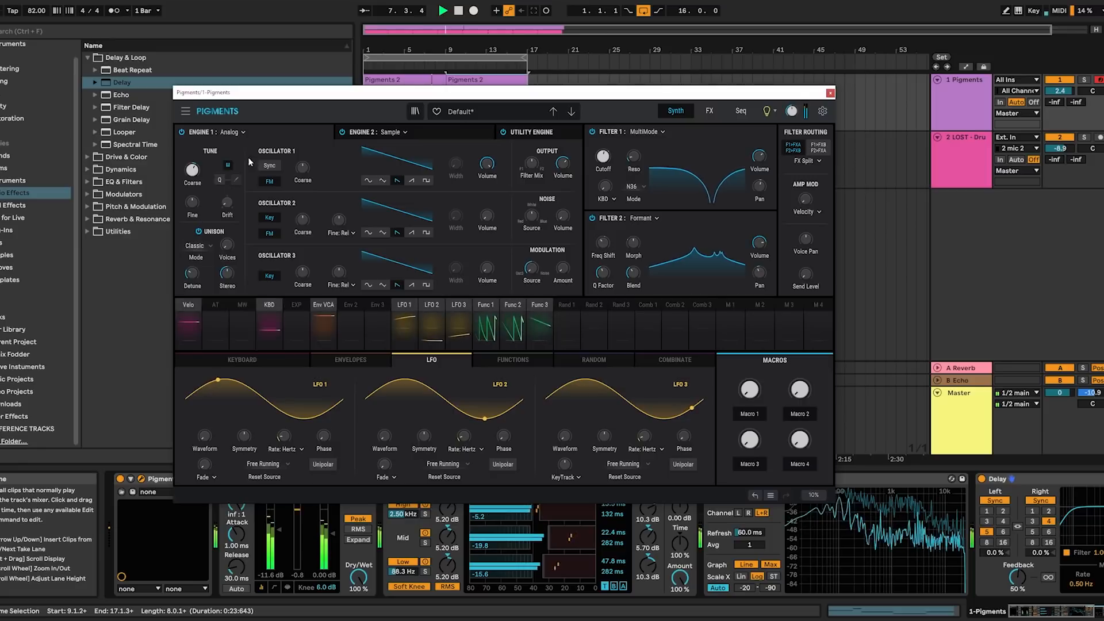
left_click(251, 163)
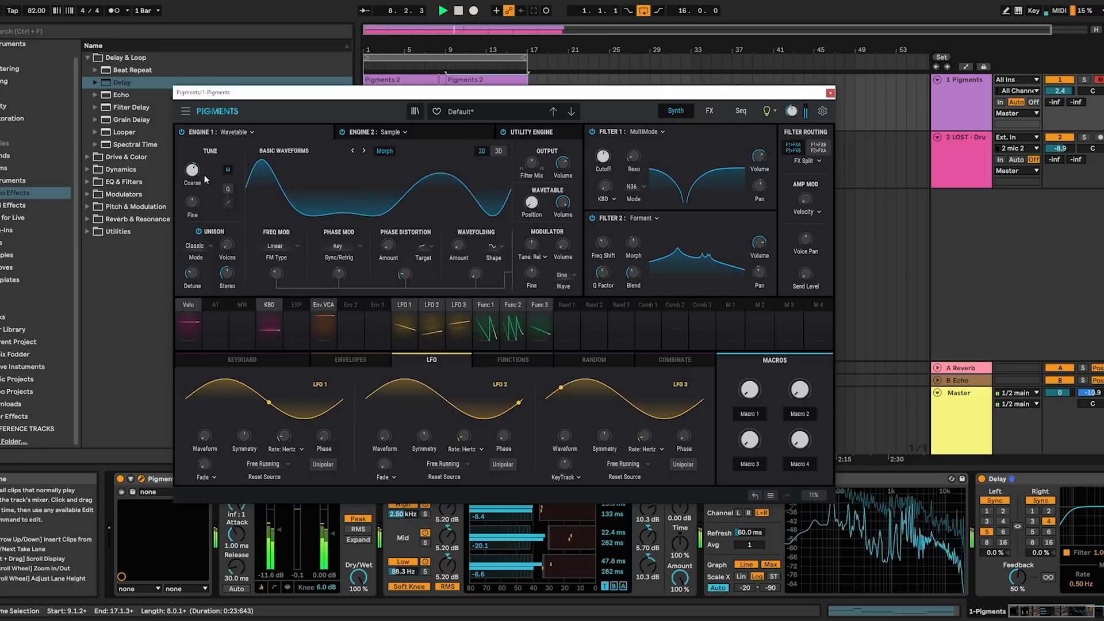
- Try lower and higher Coarse tunings for Engine 1's wavetable oscillator while the clip plays
left_click_drag(192, 171, 193, 178)
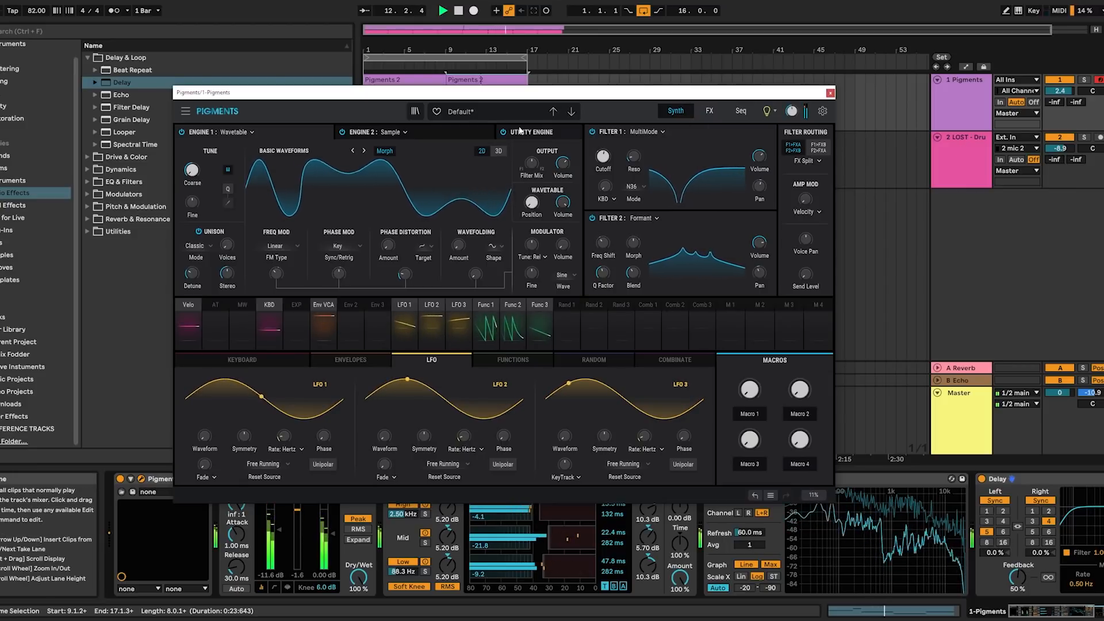
left_click_drag(193, 171, 193, 196)
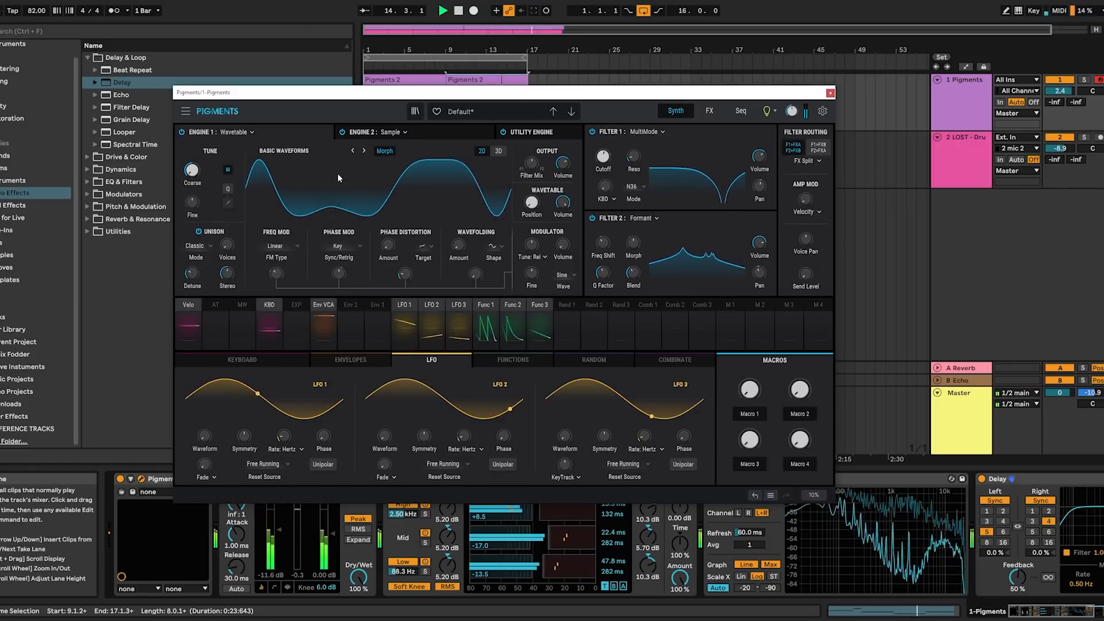
left_click_drag(192, 170, 192, 141)
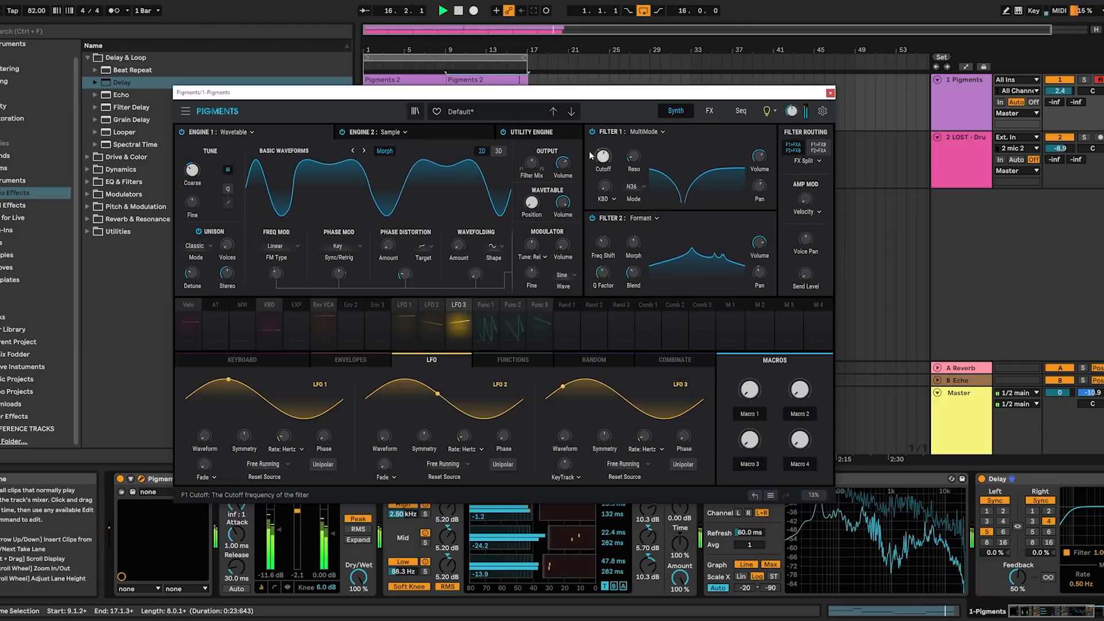
- Switch off Engine 1, Engine 2 and the Utility Engine's oscillator to audition only the two noise layers, and stop playback
left_click(182, 132)
left_click(343, 133)
left_click(552, 132)
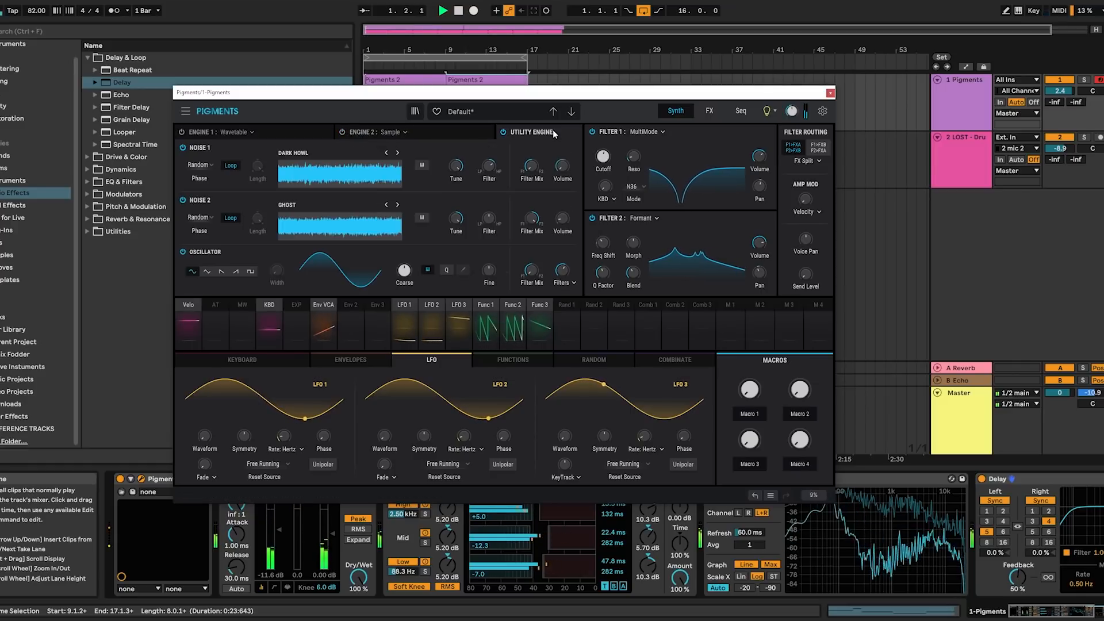
left_click(182, 252)
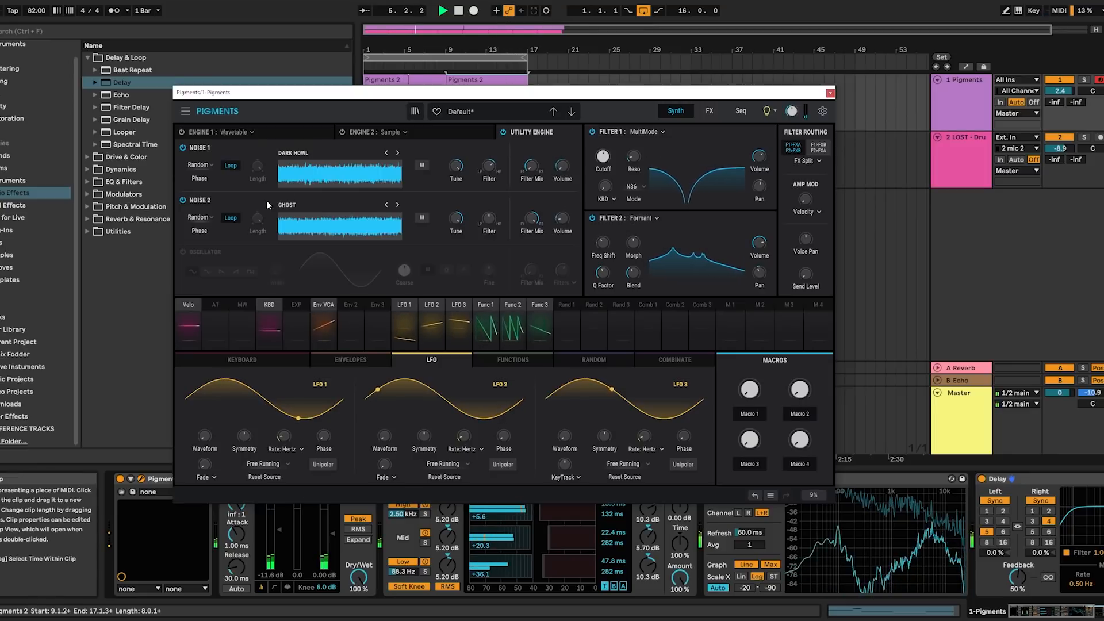
left_click(458, 11)
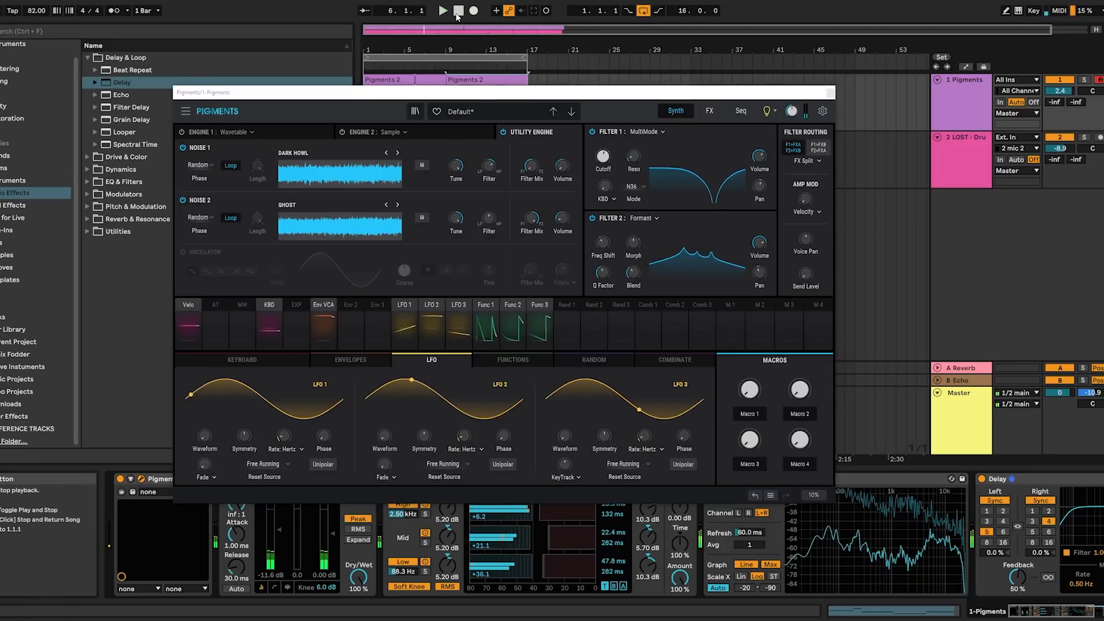